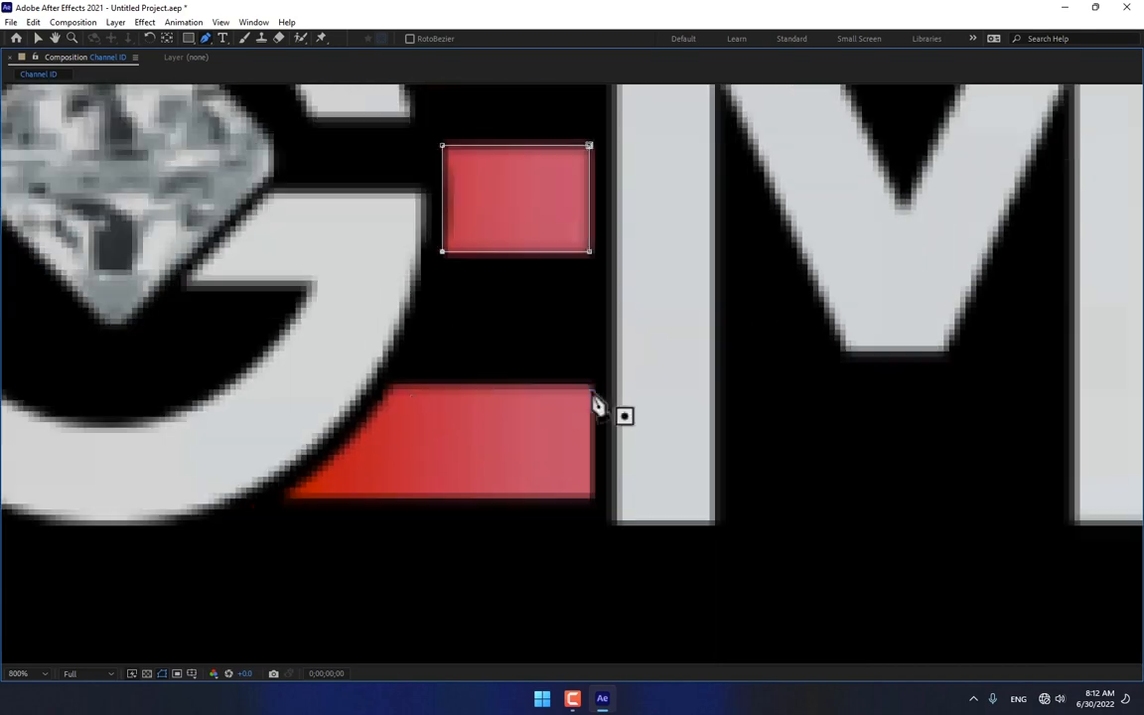
- Bring back the full panel layout and reveal the masks of the G M layer
key("grave")
left_click(115, 528)
key("m")
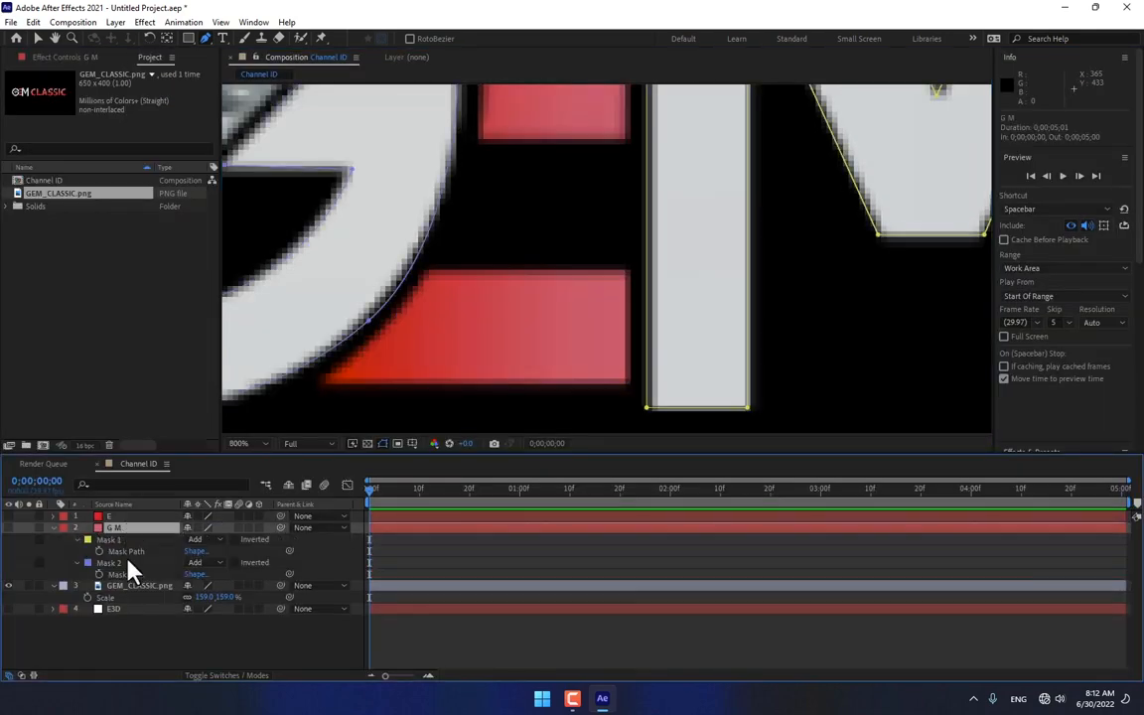
- Deselect all layers and create a text layer reading CLASSIC over the logo's red word
scroll(484, 284, "down", 2)
key("ctrl+shift+a")
left_click_drag(943, 296, 503, 328)
key("ctrl+t")
left_click(589, 310)
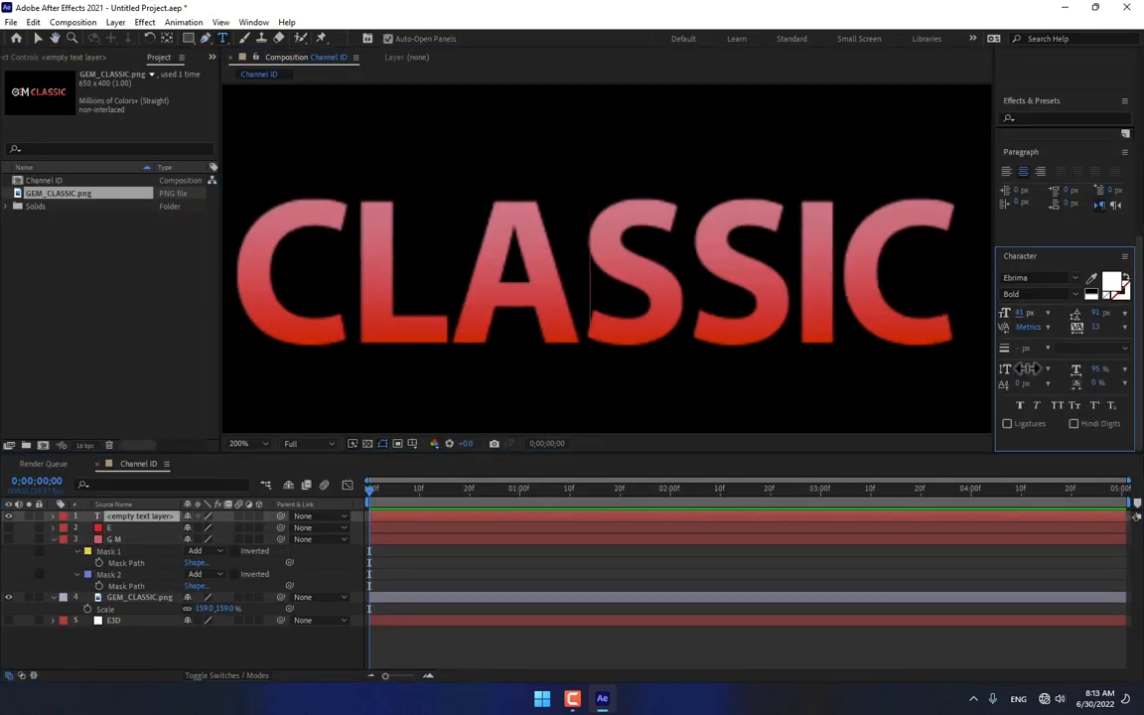
type("CLASSIC")
- Change the font of the whole CLASSIC text and increase its size to match the logo lettering
key("ctrl+a")
left_click(1075, 278)
scroll(1068, 379, "up", 5)
left_click(1067, 379)
left_click_drag(1021, 312, 1063, 312)
left_click(1075, 278)
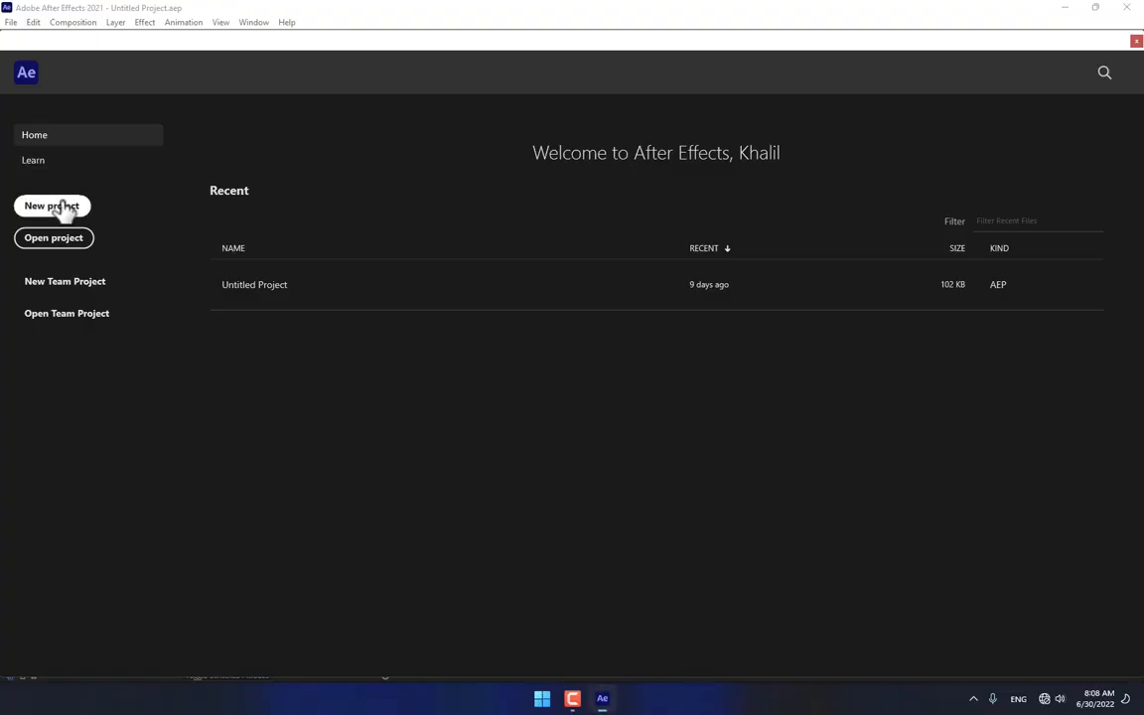
- Start a new project with a composition named Channel ID, using the HDV/HDTV 720 29.97 preset and a 0;00;05;01 duration
left_click(55, 208)
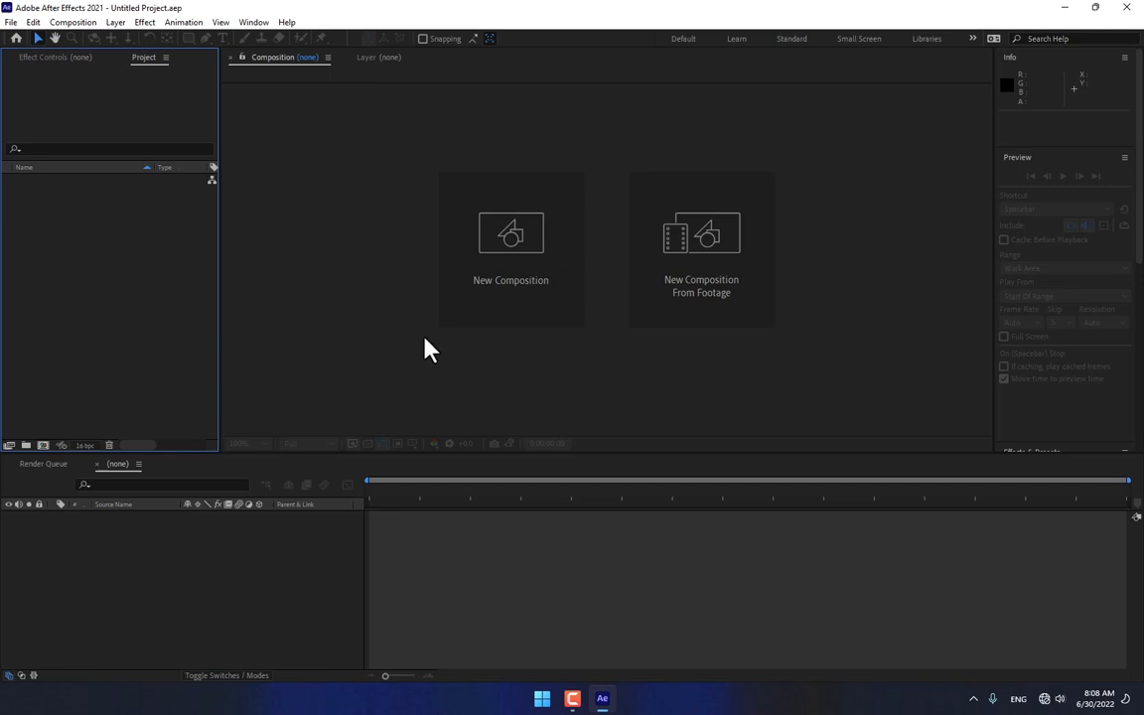
left_click(534, 270)
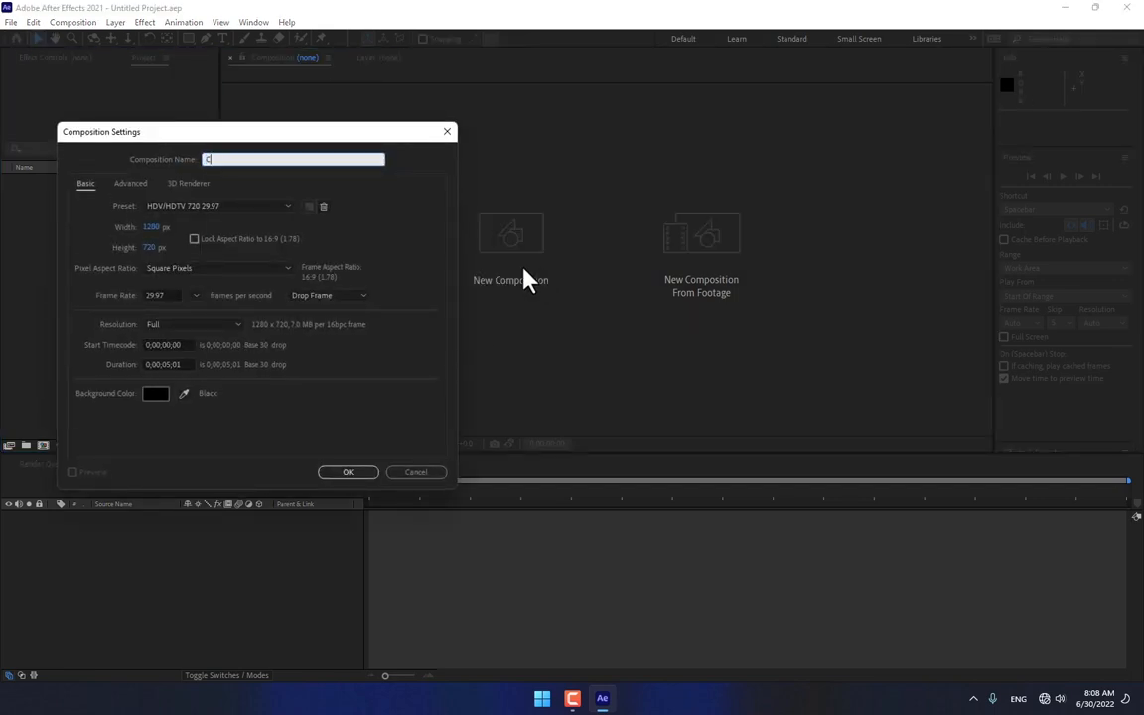
type("Channel ID")
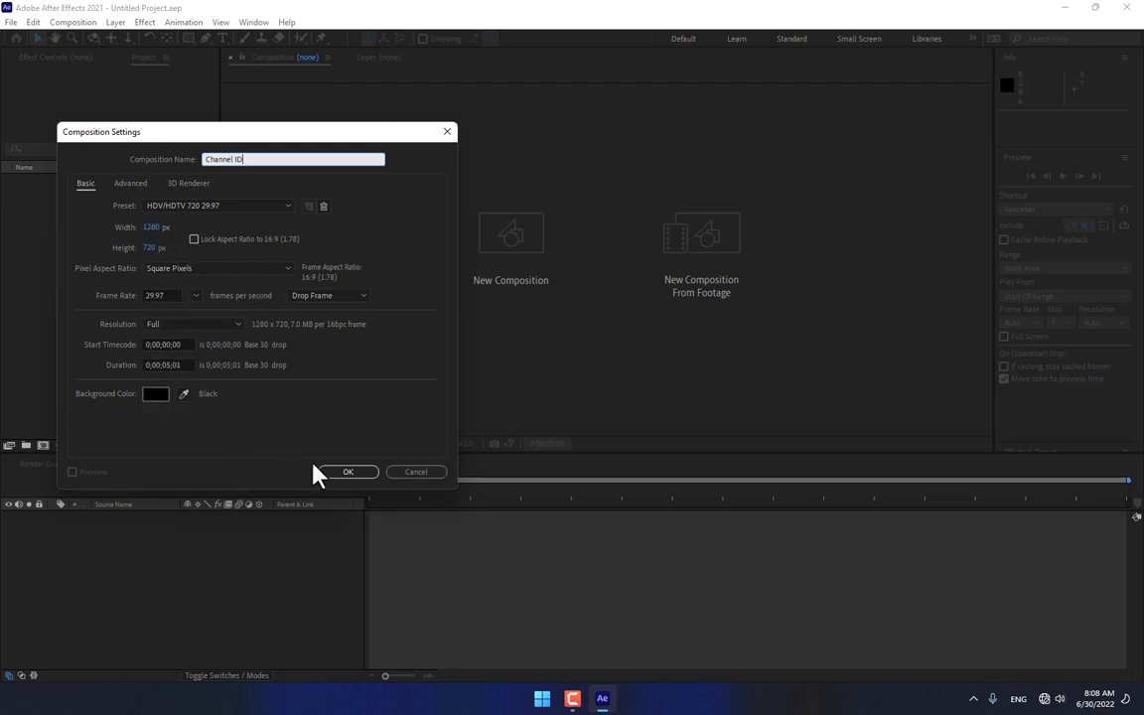
left_click(359, 474)
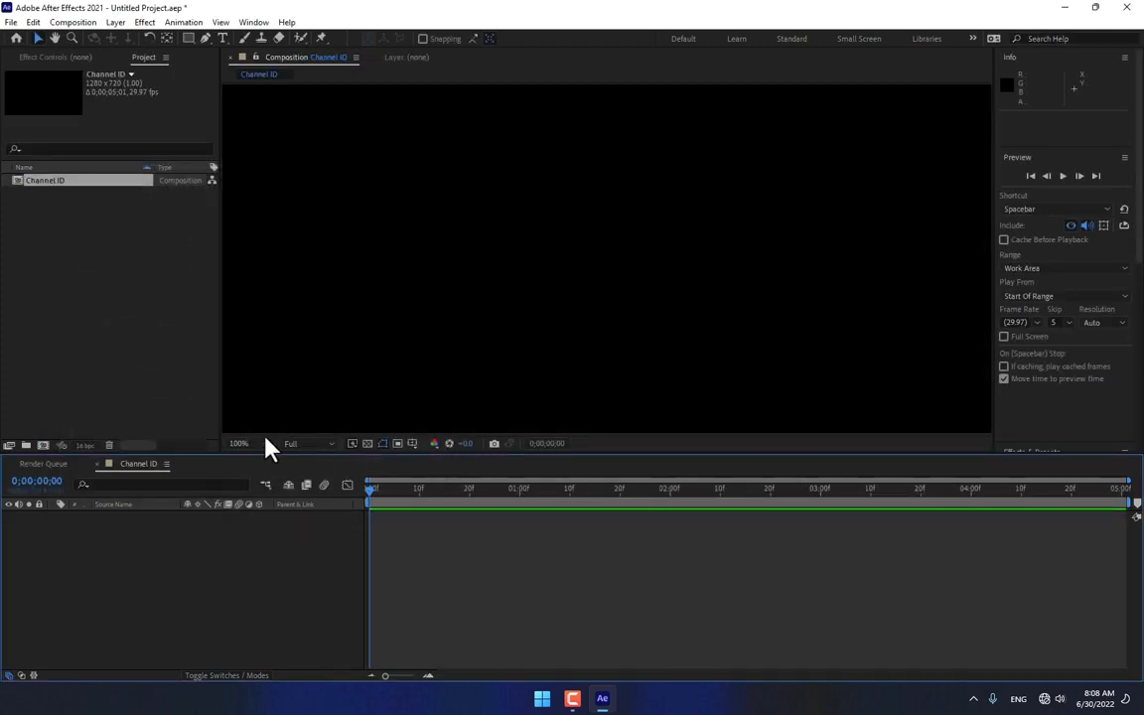
- Add a white 1280 x 720 solid named E3D to the composition and hide it
left_click(260, 443)
left_click(245, 217)
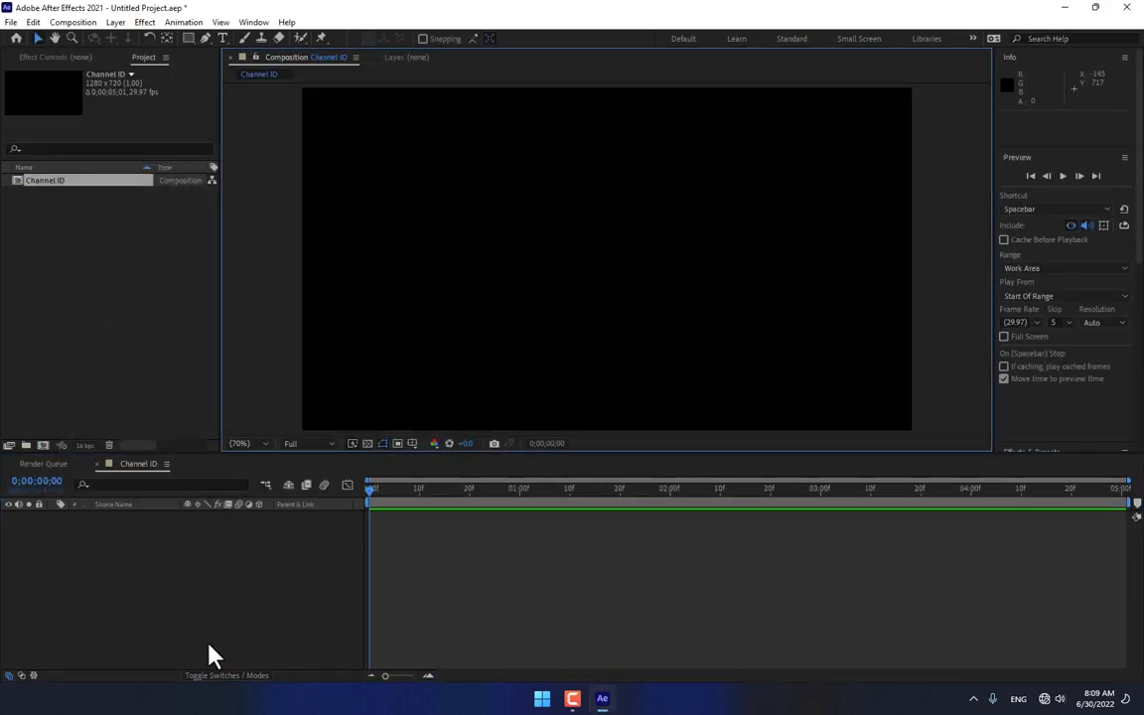
left_click(188, 571)
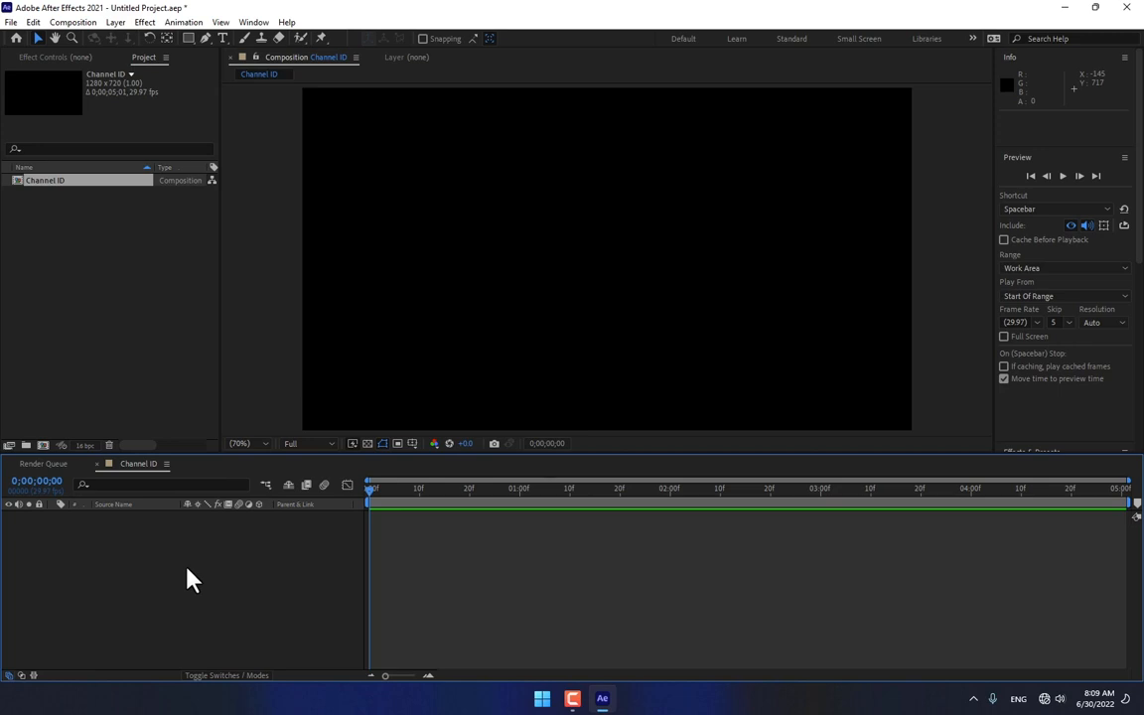
key("ctrl+y")
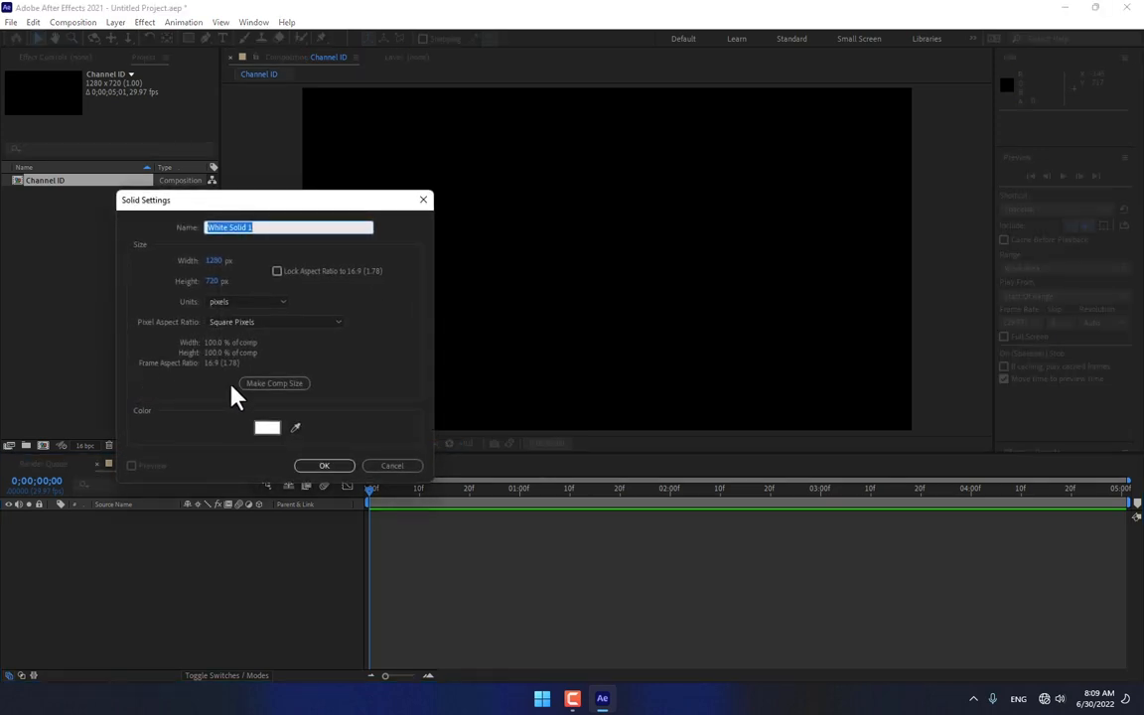
type("E3D")
key("Return")
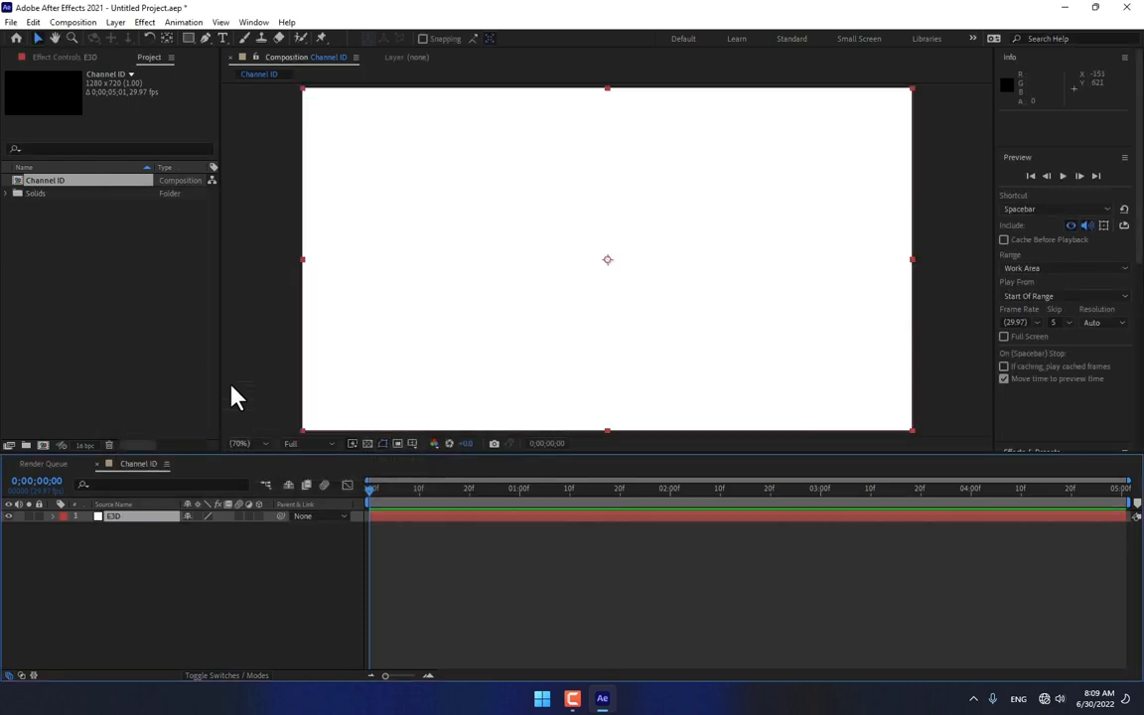
left_click(8, 517)
- Import GEM_CLASSIC.png from the Desktop into the project
double_click(110, 328)
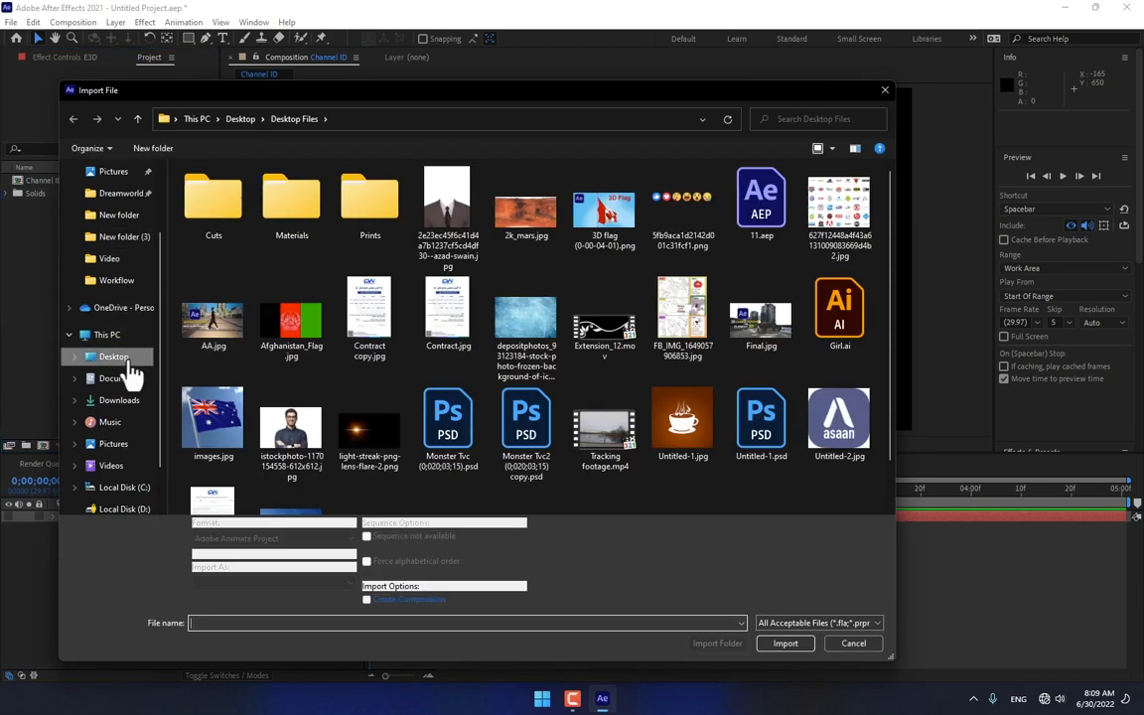
left_click(119, 358)
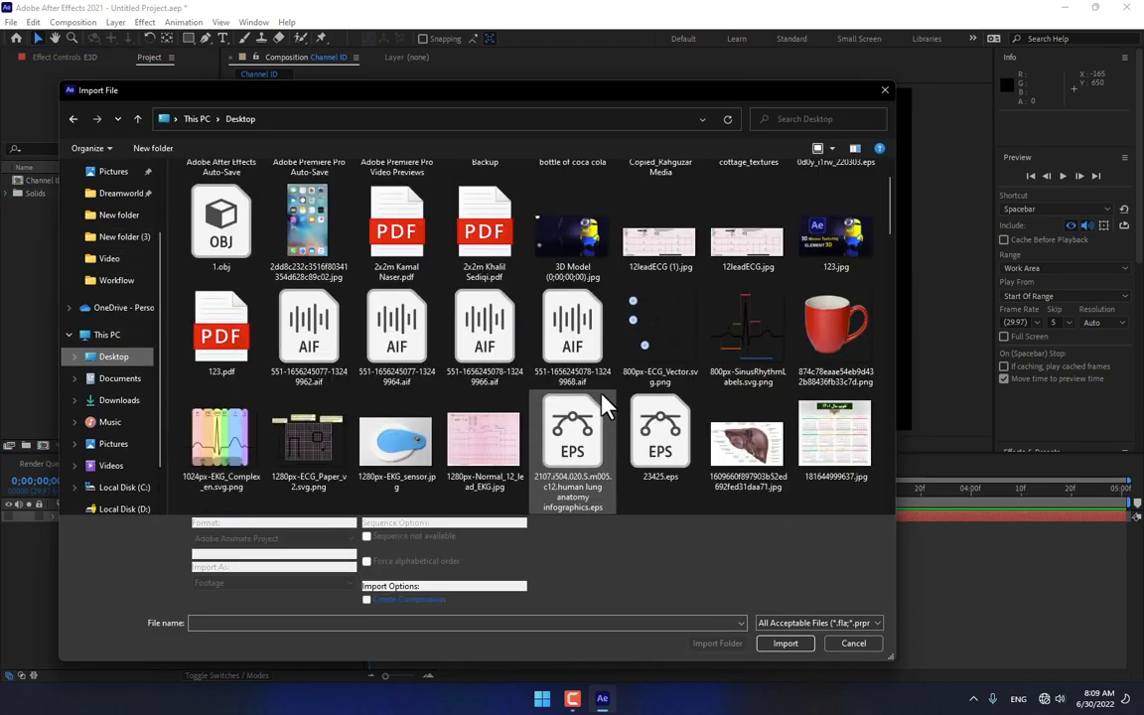
scroll(603, 405, "down", 10)
scroll(603, 405, "down", 3)
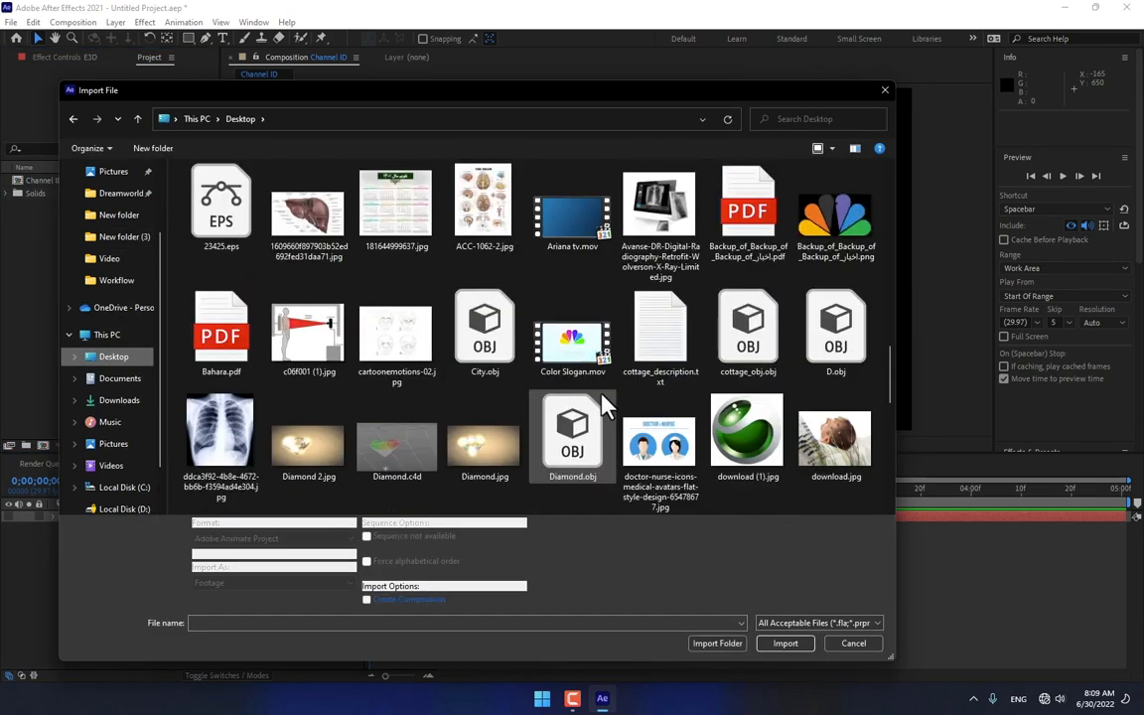
scroll(603, 405, "down", 3)
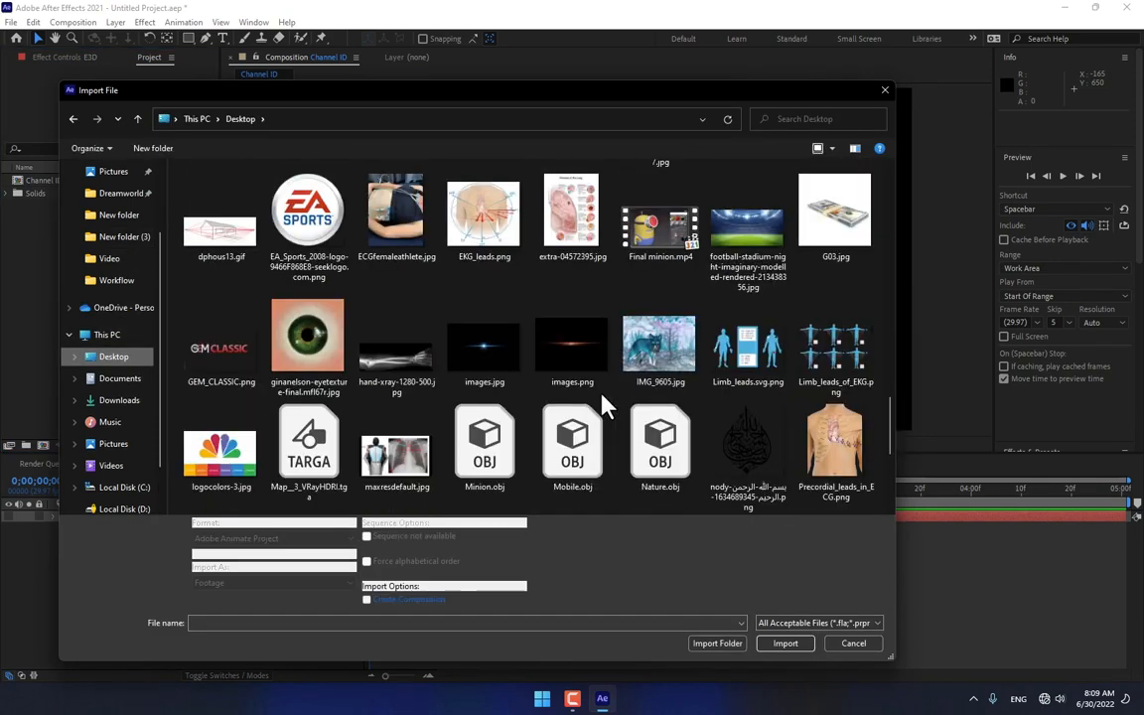
double_click(236, 365)
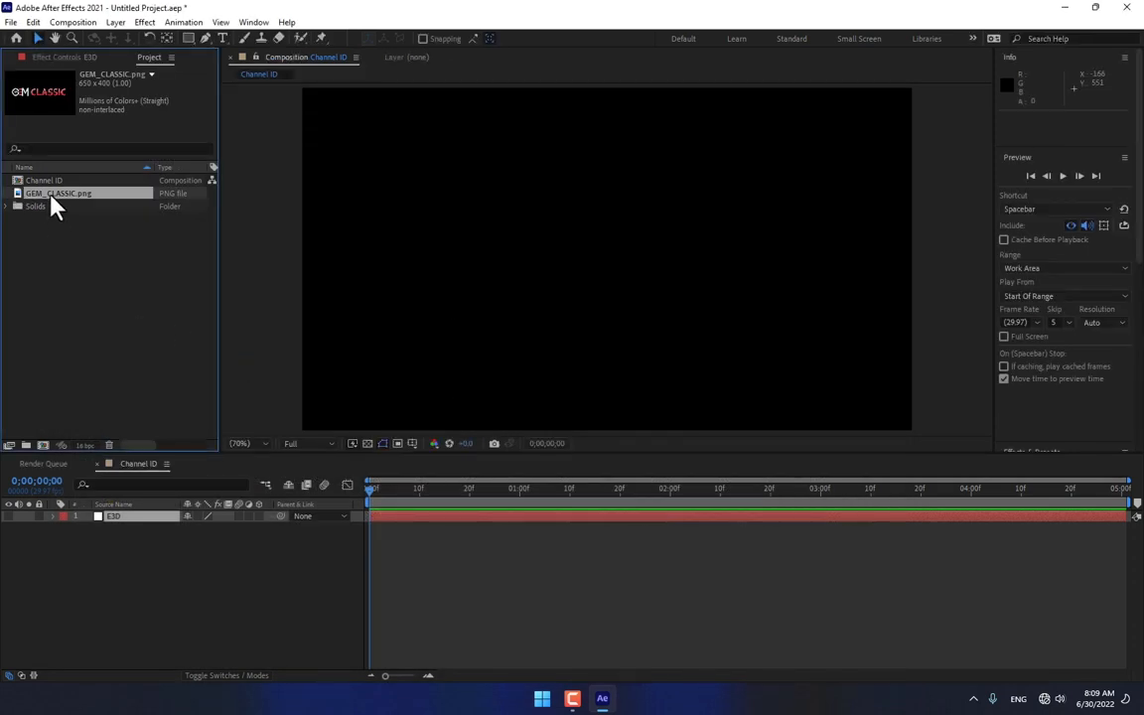
- Place the GEM_CLASSIC.png logo in the composition, scale it to 159% and reposition it near the frame's center
left_click_drag(51, 199, 592, 280)
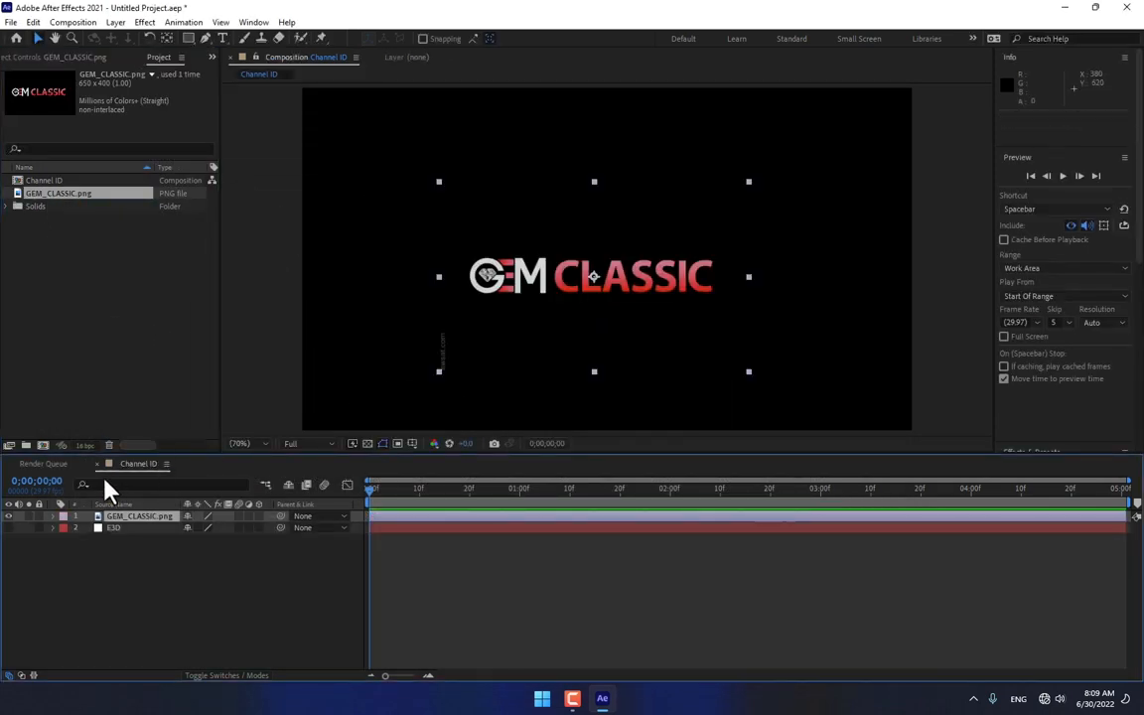
key("s")
left_click_drag(213, 527, 272, 527)
left_click_drag(468, 372, 487, 359)
left_click(184, 608)
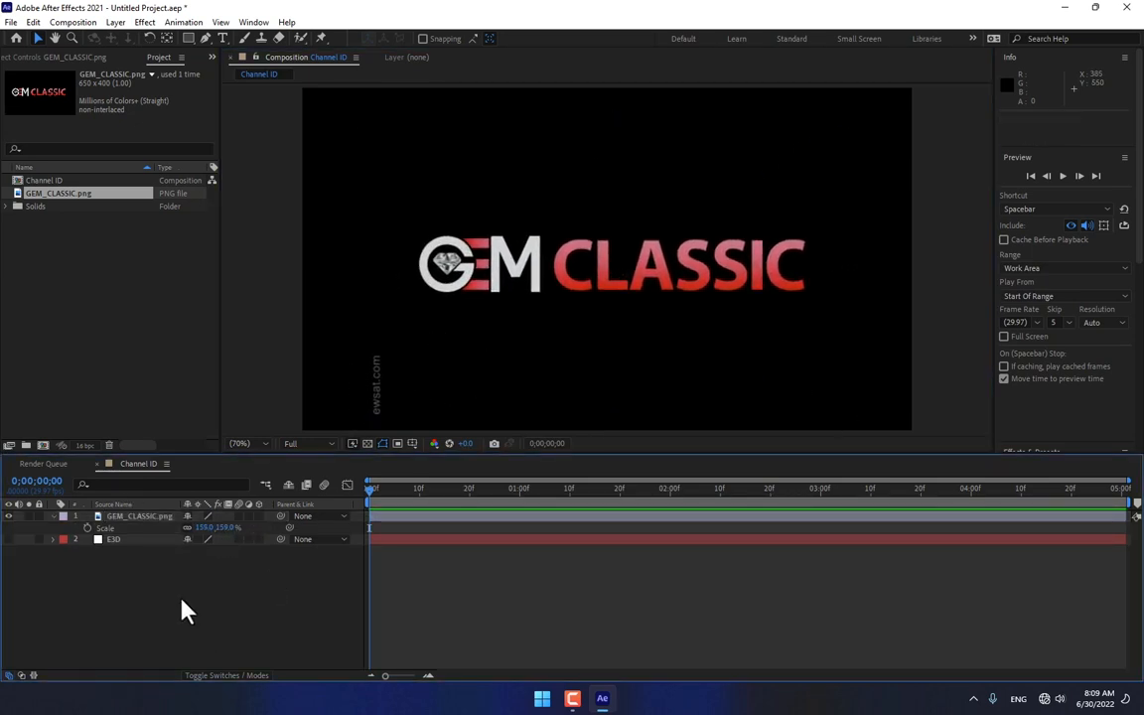
- Add a solid named G M, coloured with the pinkish red sampled from the logo's E, and hide it
right_click(152, 609)
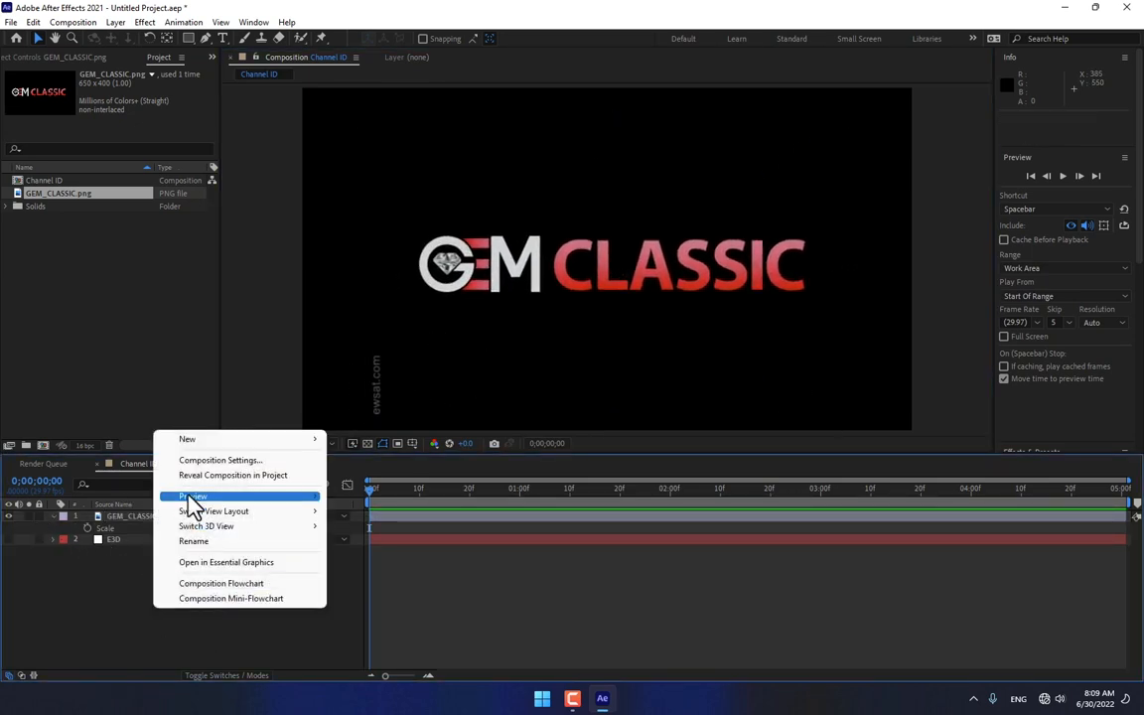
mouse_move(191, 439)
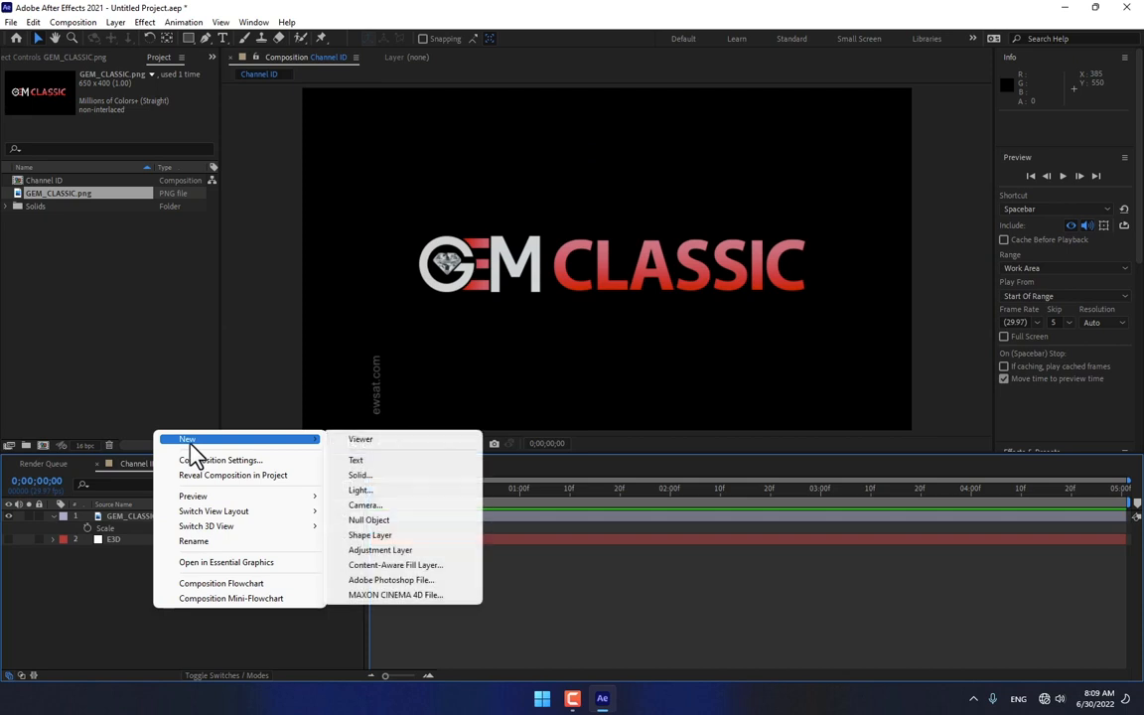
left_click(382, 476)
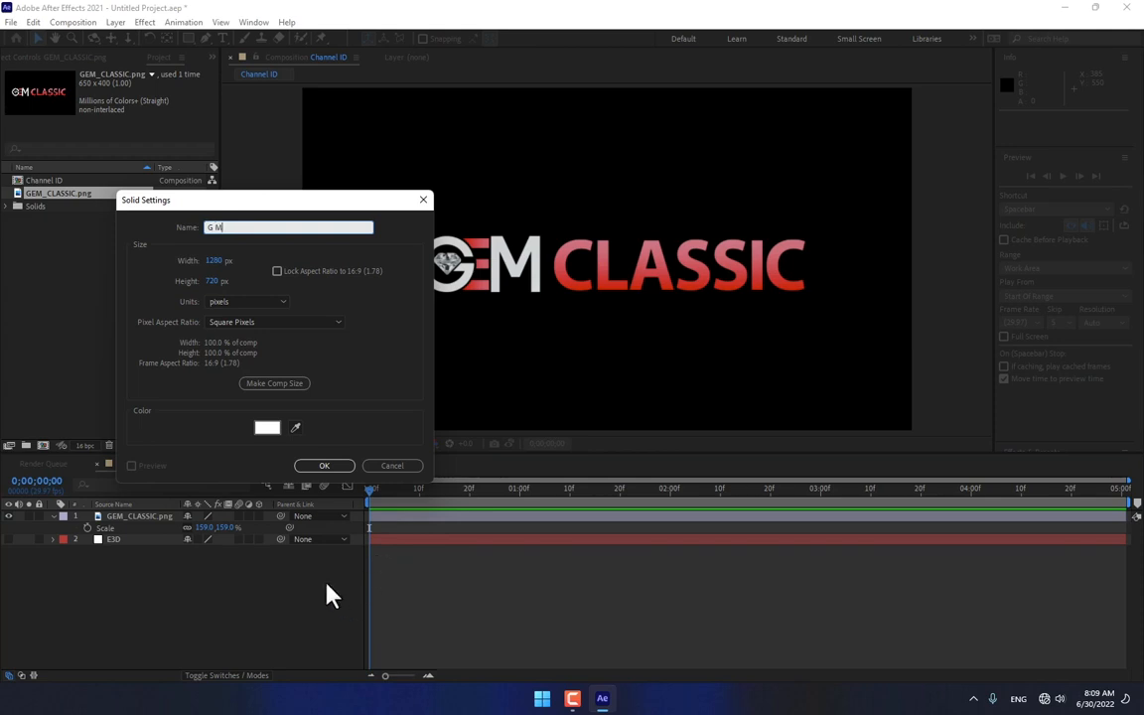
left_click(295, 428)
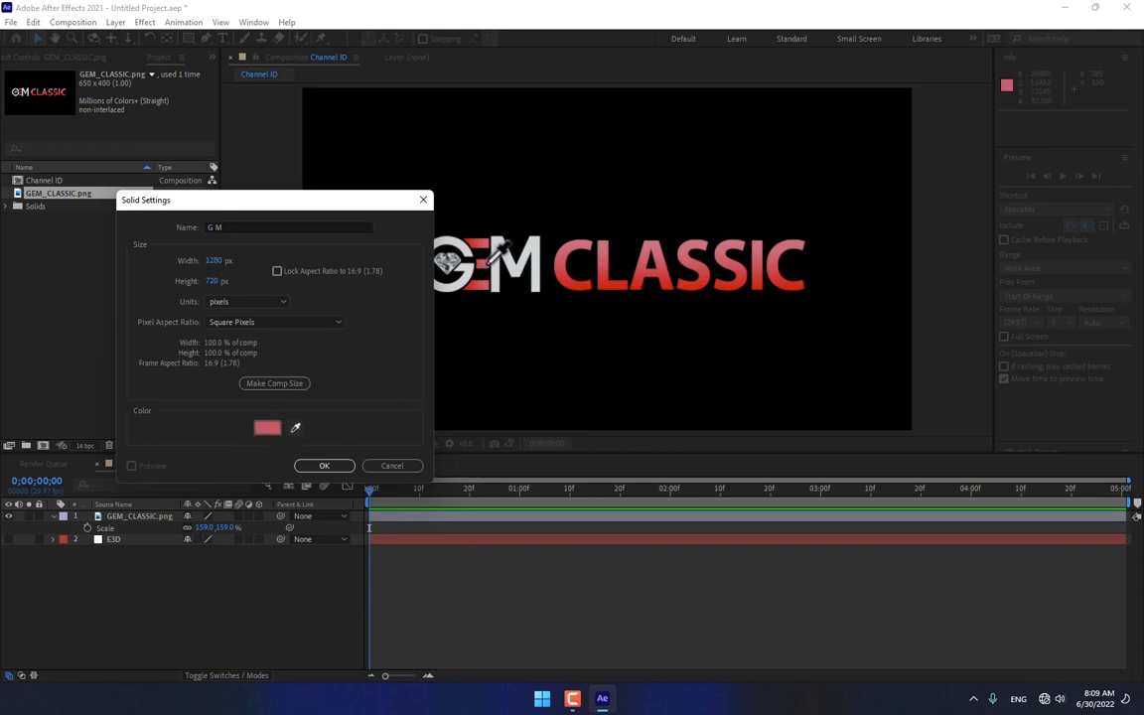
left_click(337, 465)
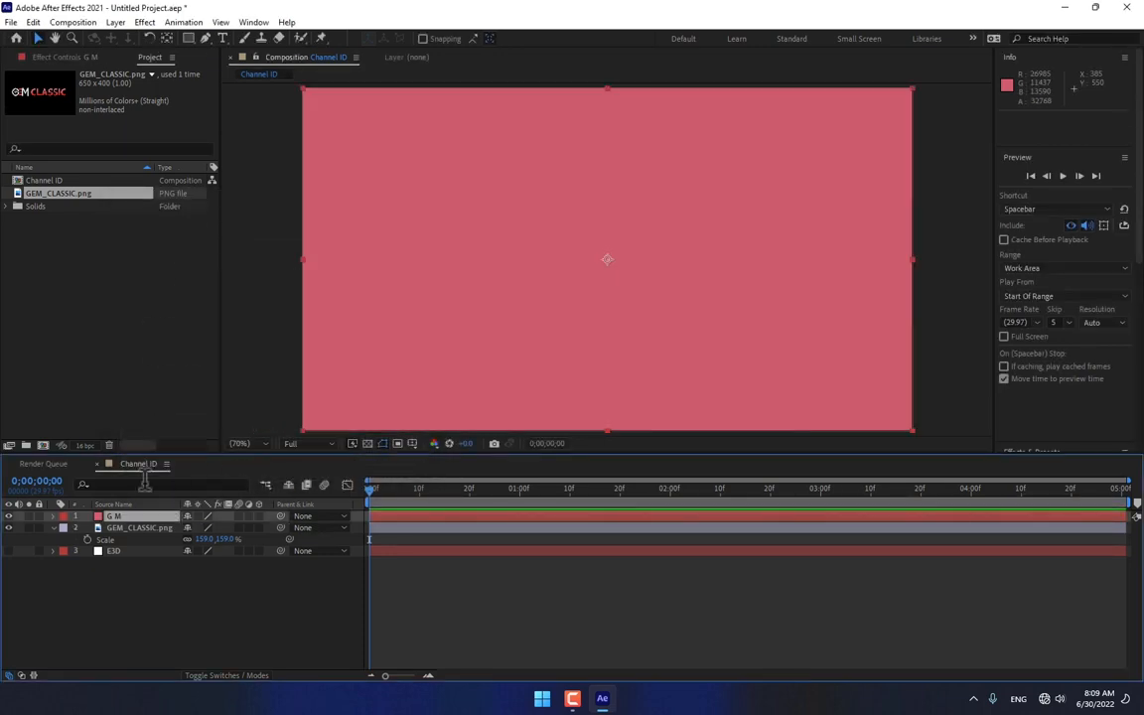
left_click(7, 516)
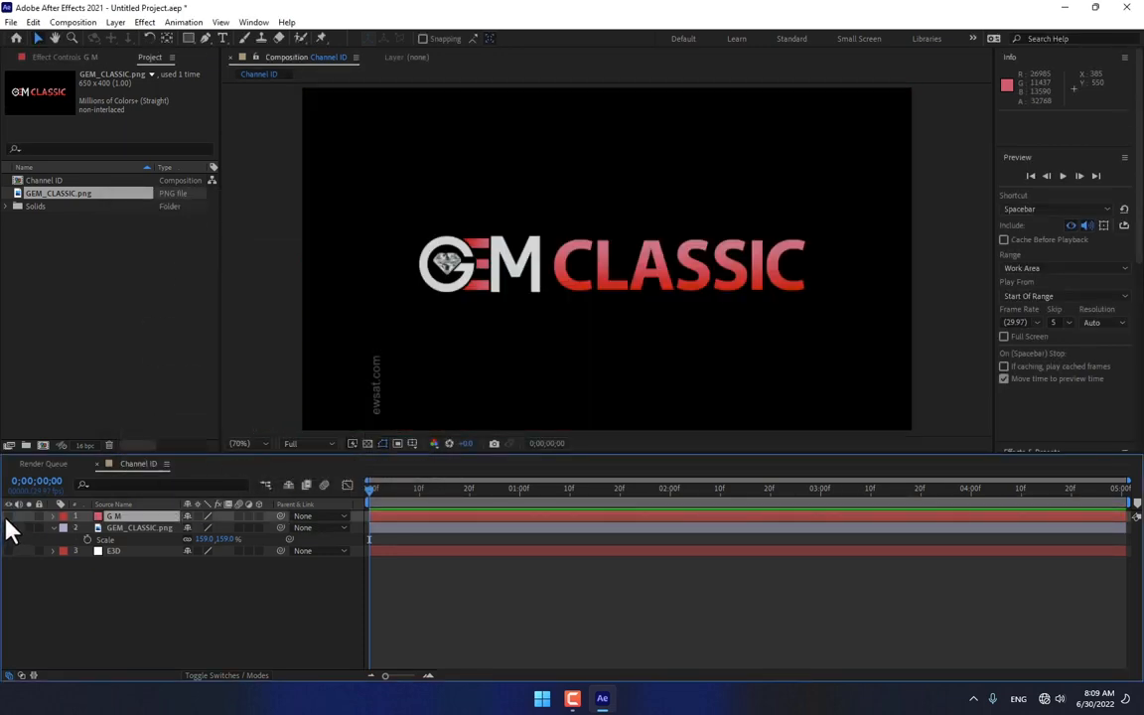
- Trace the logo's letter M with a closed straight-edged Pen mask on the G M solid
left_click(205, 37)
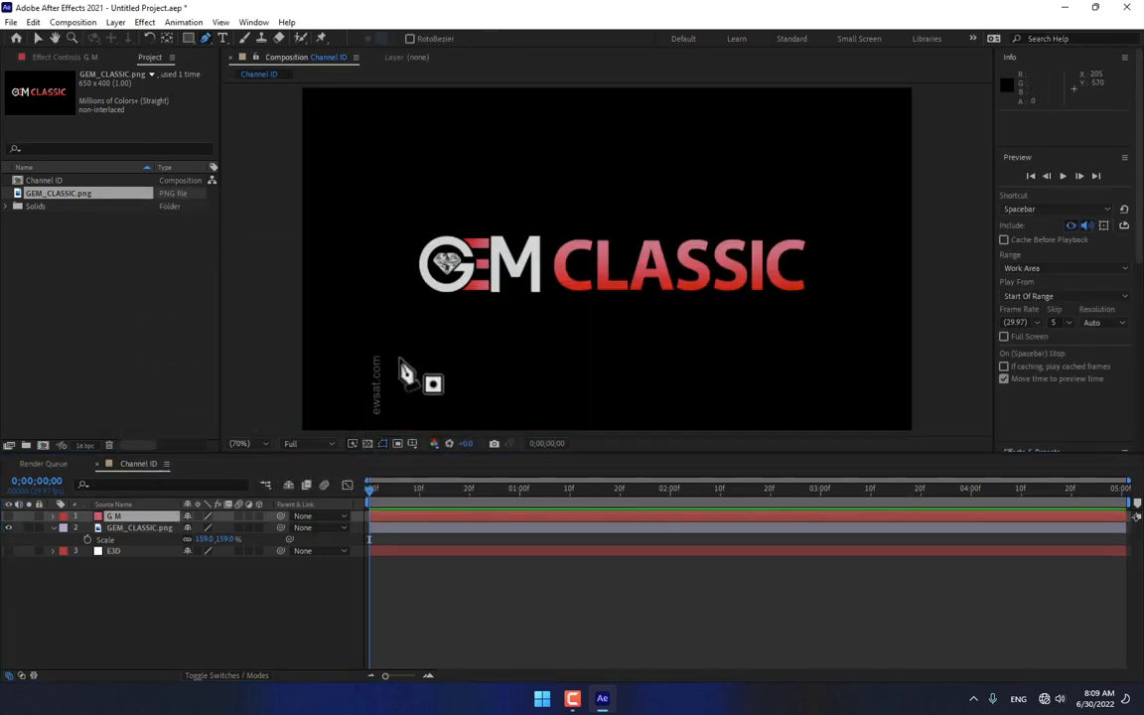
key("grave")
scroll(382, 392, "up", 5)
left_click_drag(191, 410, 697, 391)
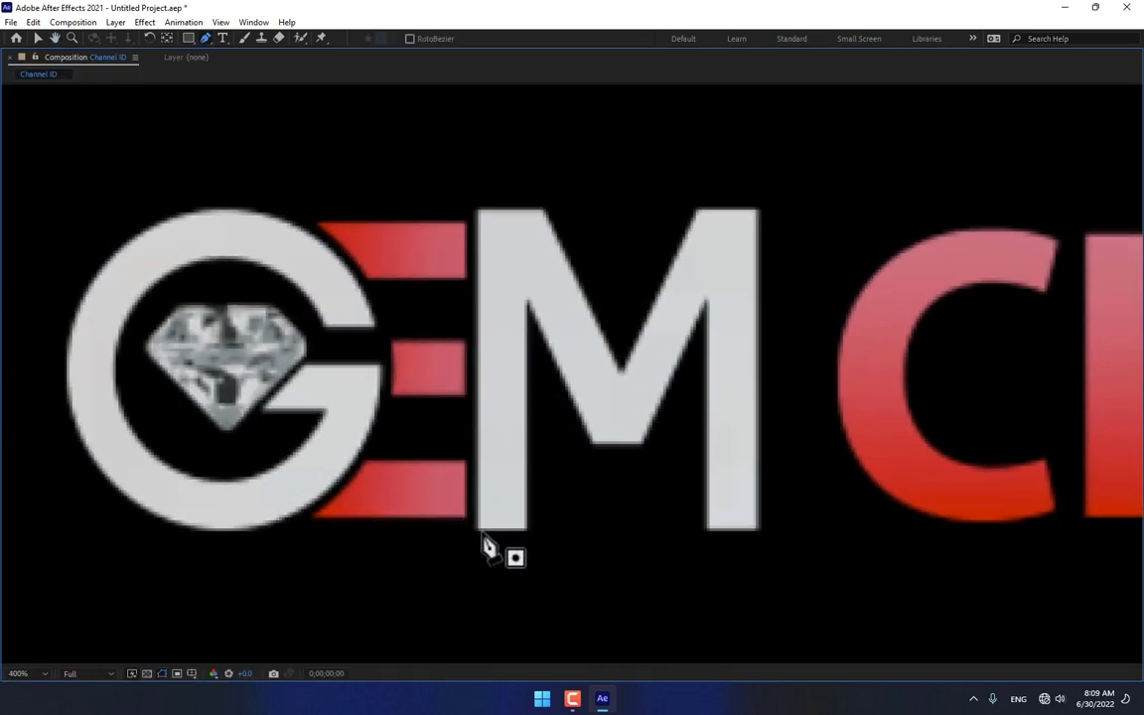
left_click(476, 529)
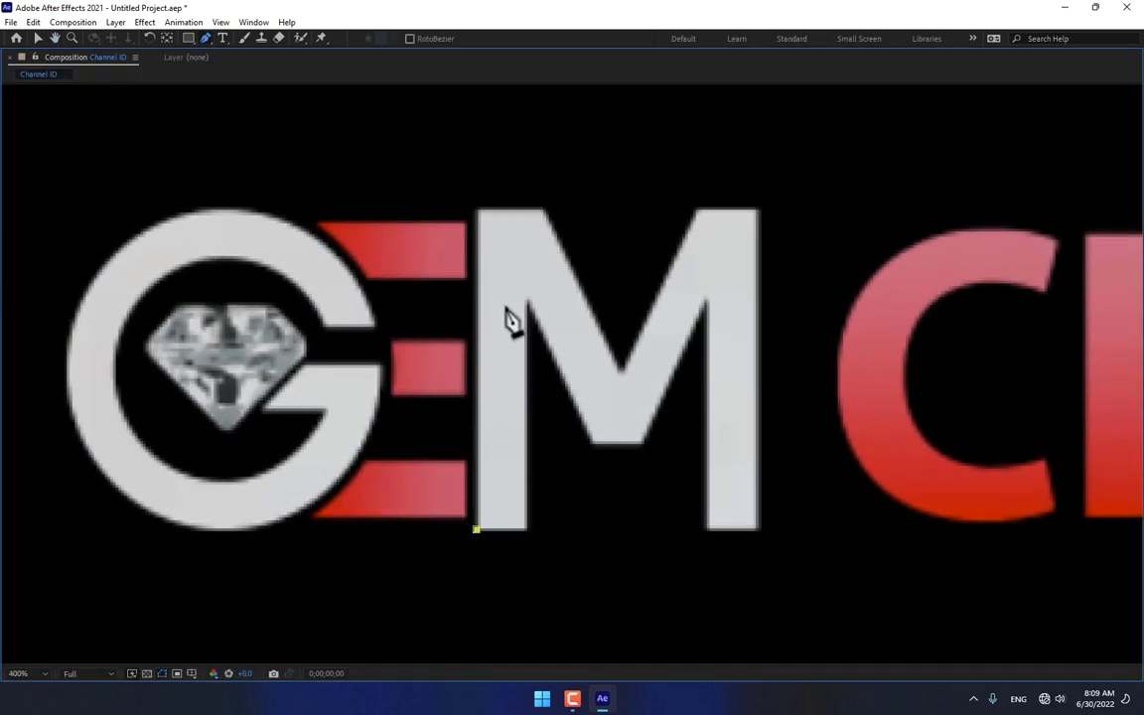
left_click(476, 211)
left_click(542, 211)
left_click(621, 373)
left_click(697, 210)
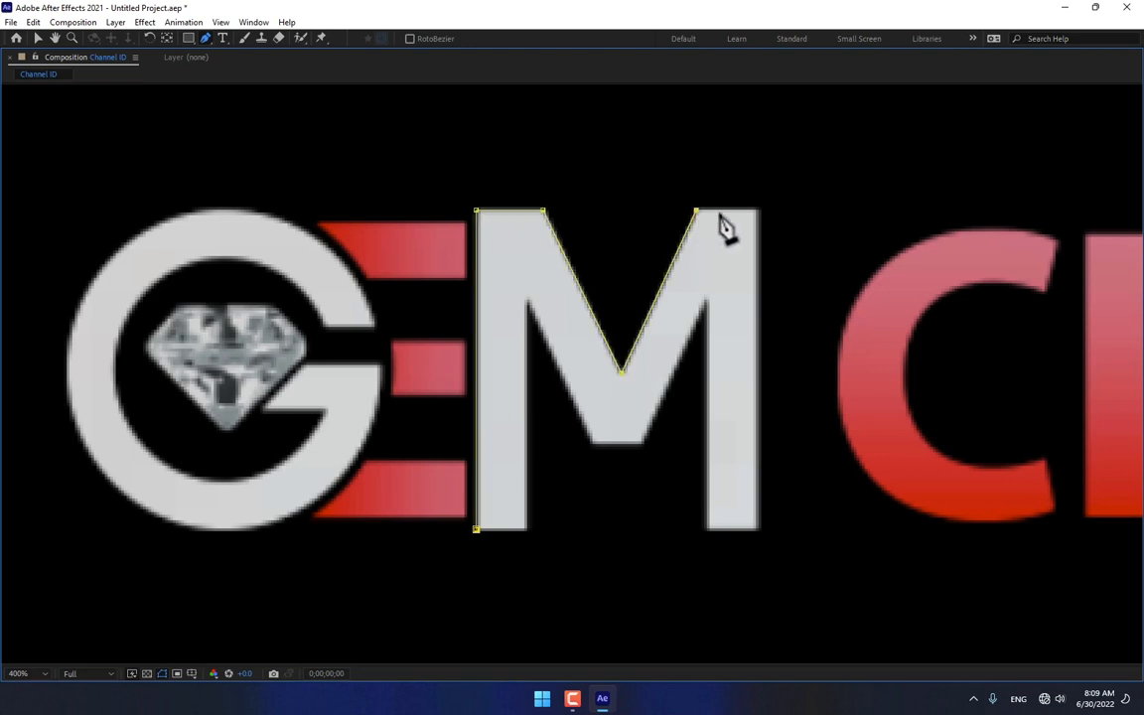
left_click(758, 210)
left_click(758, 528)
left_click(706, 528)
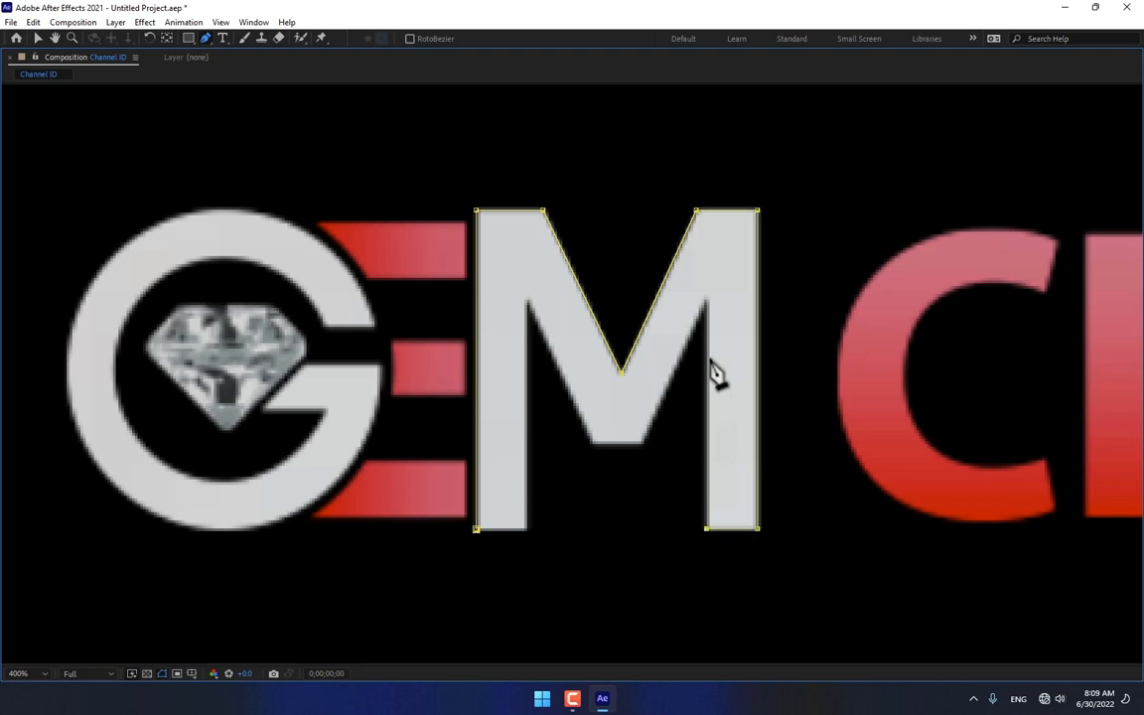
left_click(643, 442)
left_click(592, 443)
left_click(528, 301)
left_click(527, 529)
left_click(476, 530)
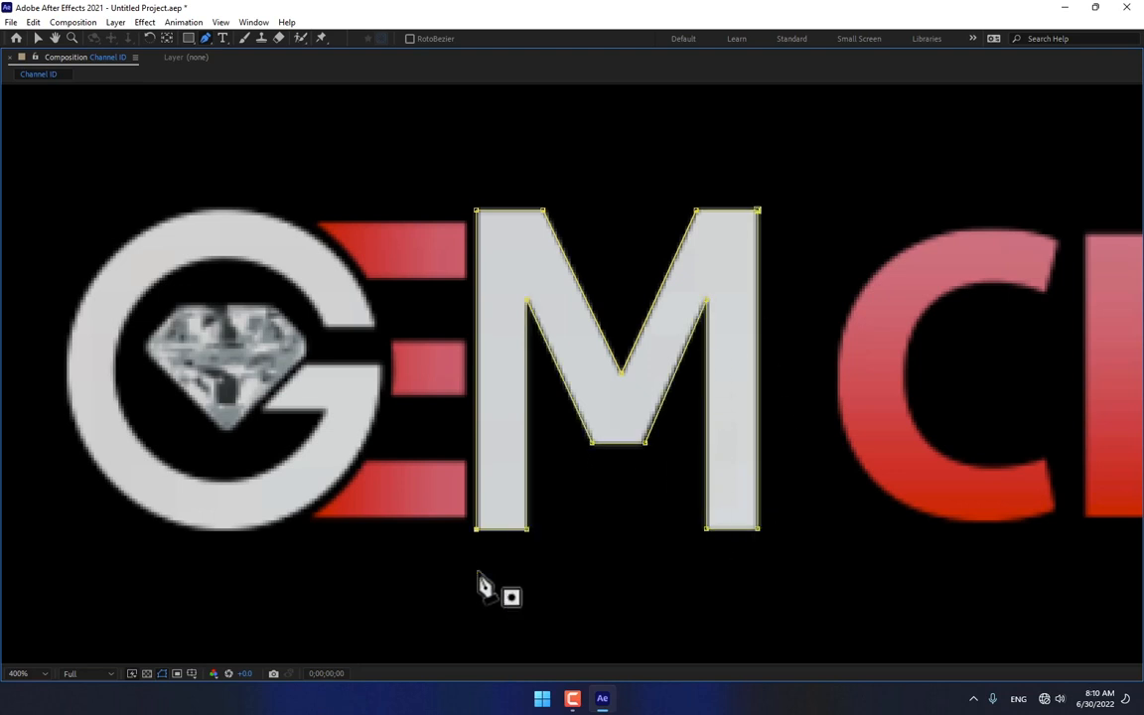
- Trace the logo's letter G with a second closed Pen mask on the G M solid, curving its round inner and outer edges
left_click_drag(432, 377, 711, 377)
left_click(544, 406)
left_click(584, 365)
left_click(661, 365)
left_click(662, 443)
left_click(571, 522)
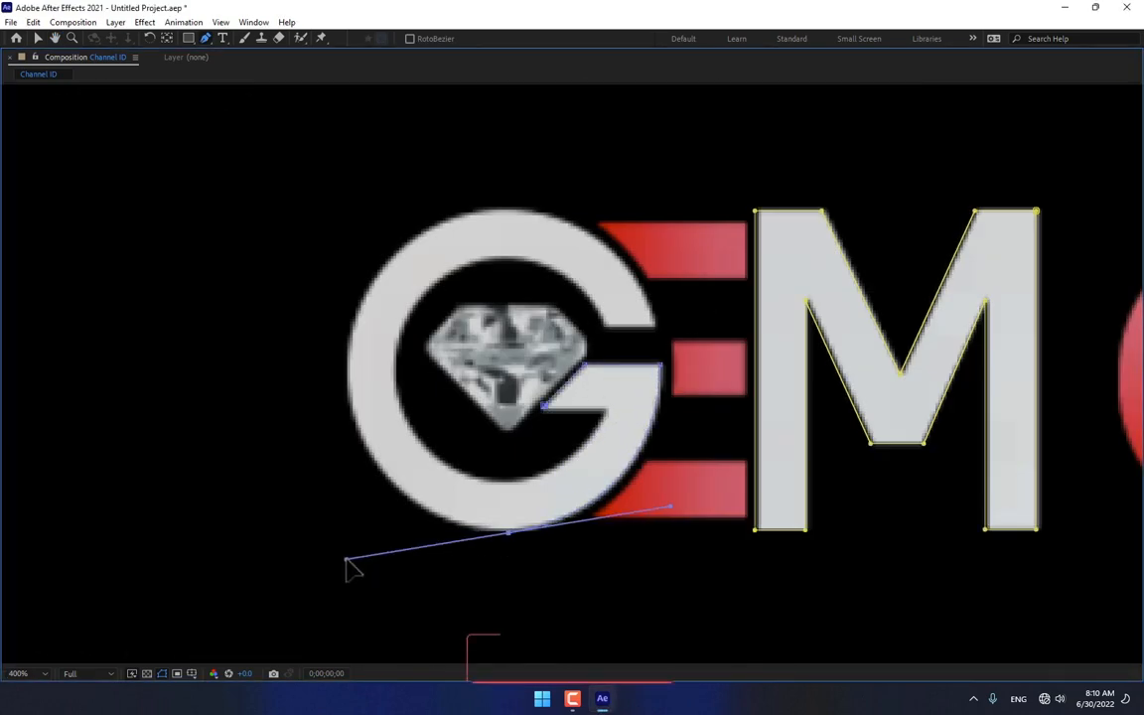
left_click_drag(406, 499, 331, 442)
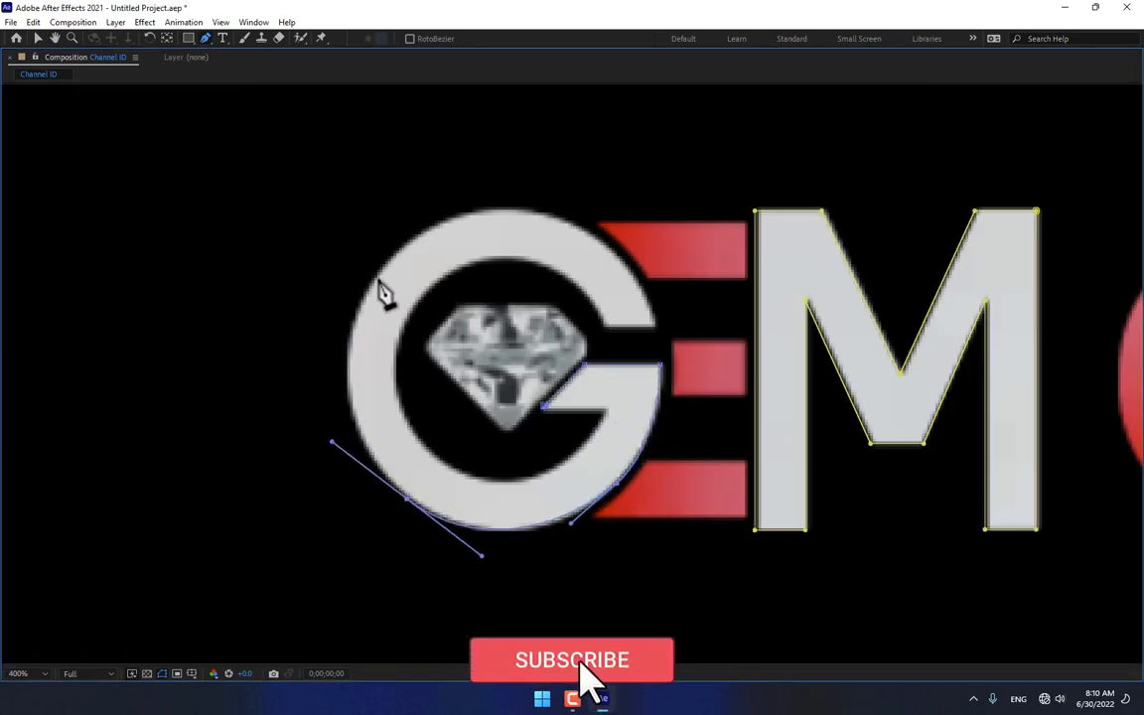
left_click_drag(384, 262, 429, 211)
left_click_drag(569, 222, 625, 248)
left_click(655, 322)
left_click(605, 325)
left_click_drag(496, 259, 426, 266)
left_click_drag(397, 372, 402, 419)
left_click_drag(506, 480, 582, 475)
left_click(608, 410)
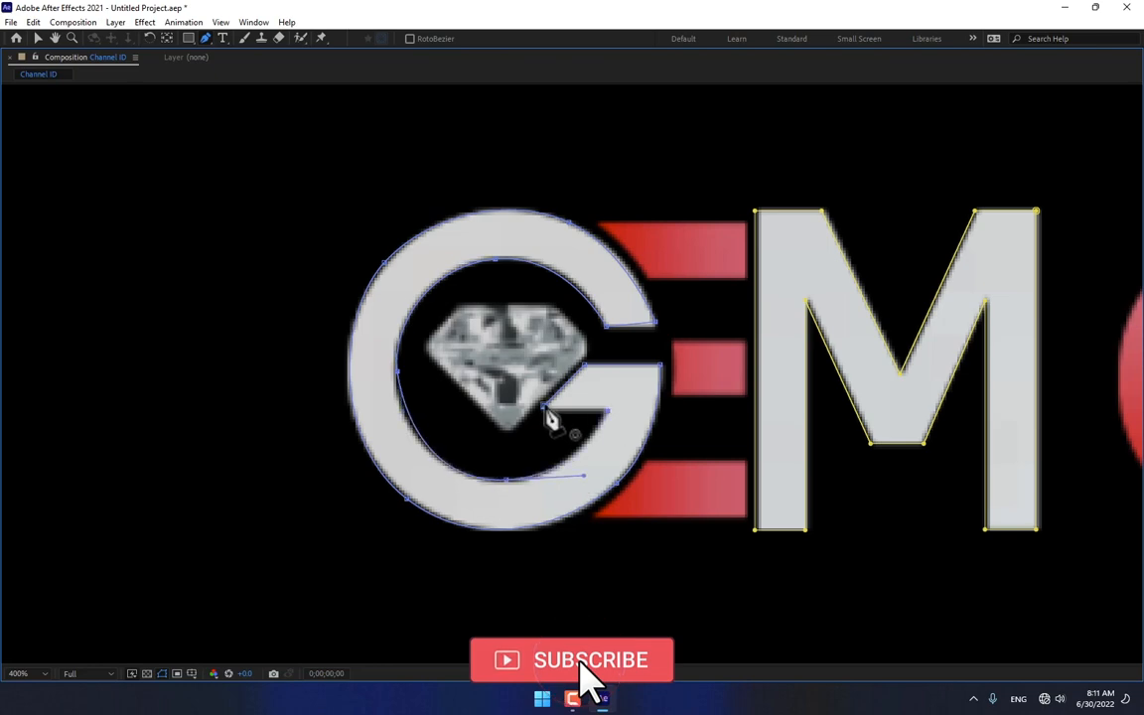
left_click(544, 408)
- Fine-tune the G mask's points and curve handles to follow the letter's outer and inner edges
left_click(385, 262)
left_click_drag(340, 313, 328, 318)
left_click_drag(618, 483, 616, 487)
left_click(496, 259)
left_click(384, 262)
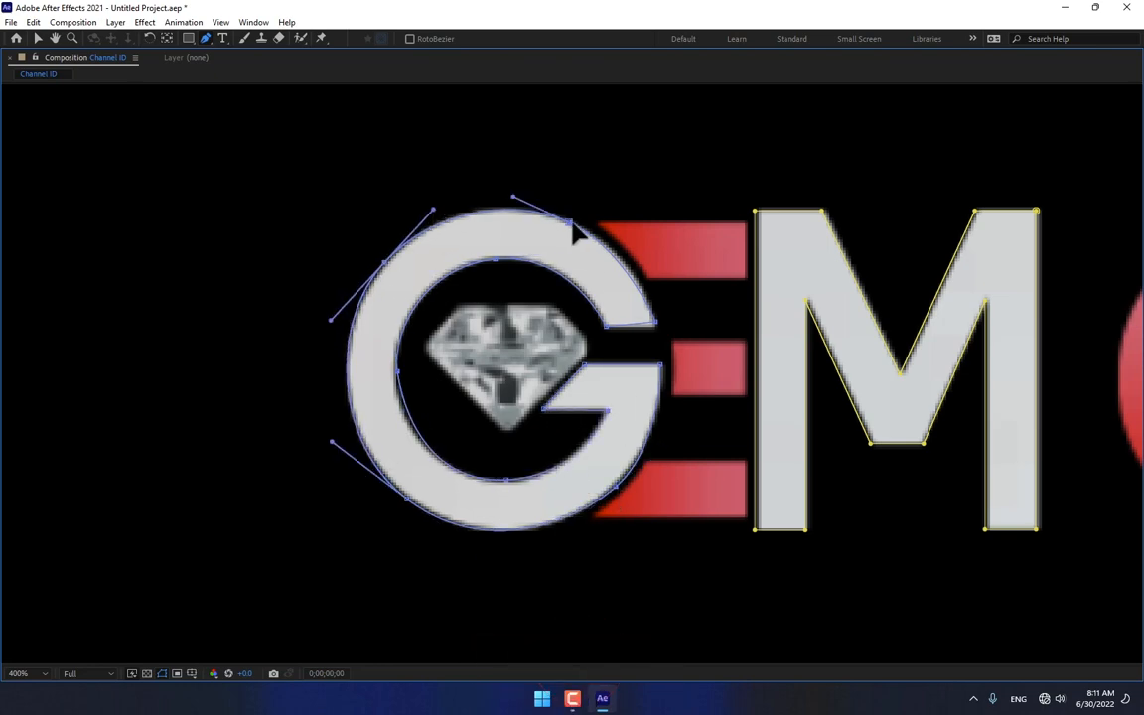
left_click_drag(570, 222, 573, 225)
left_click(506, 480)
left_click_drag(397, 371, 395, 371)
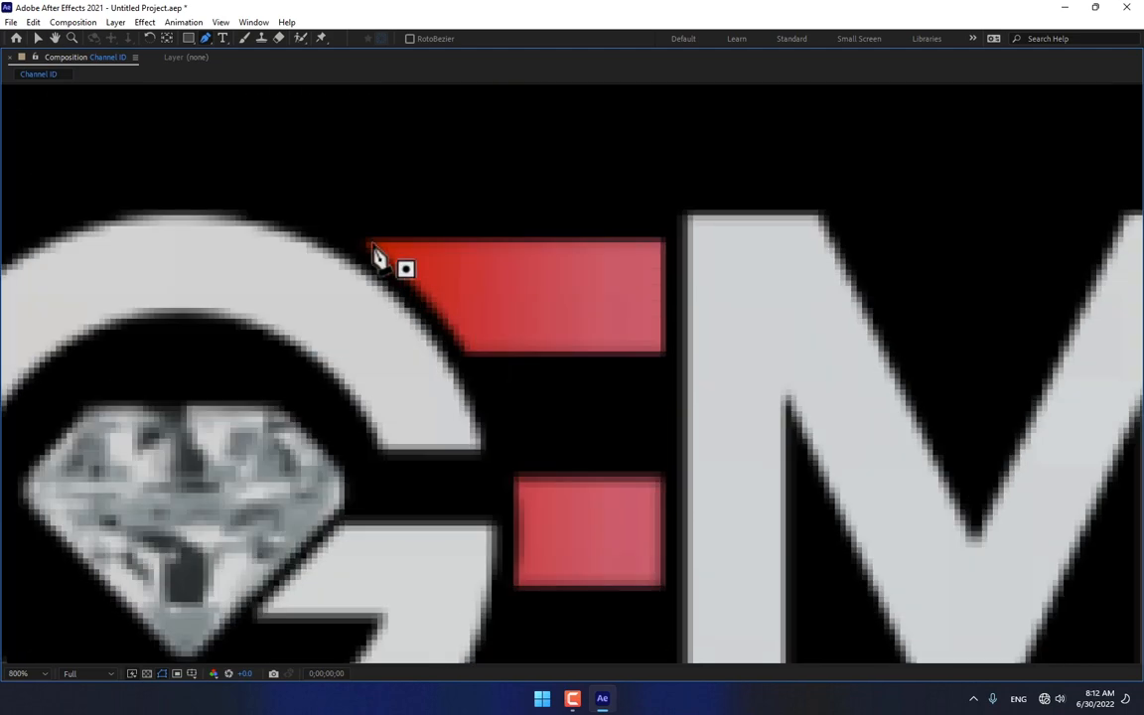
- Trace the upper bar of the logo's E with a closed Pen mask on the E solid, curving its edge beside the G
left_click(371, 242)
left_click(664, 241)
left_click(663, 352)
left_click(468, 352)
left_click(370, 243)
- Trace the middle bar of the logo's E with a closed rectangular Pen mask on the E solid
left_click_drag(518, 482, 437, 335)
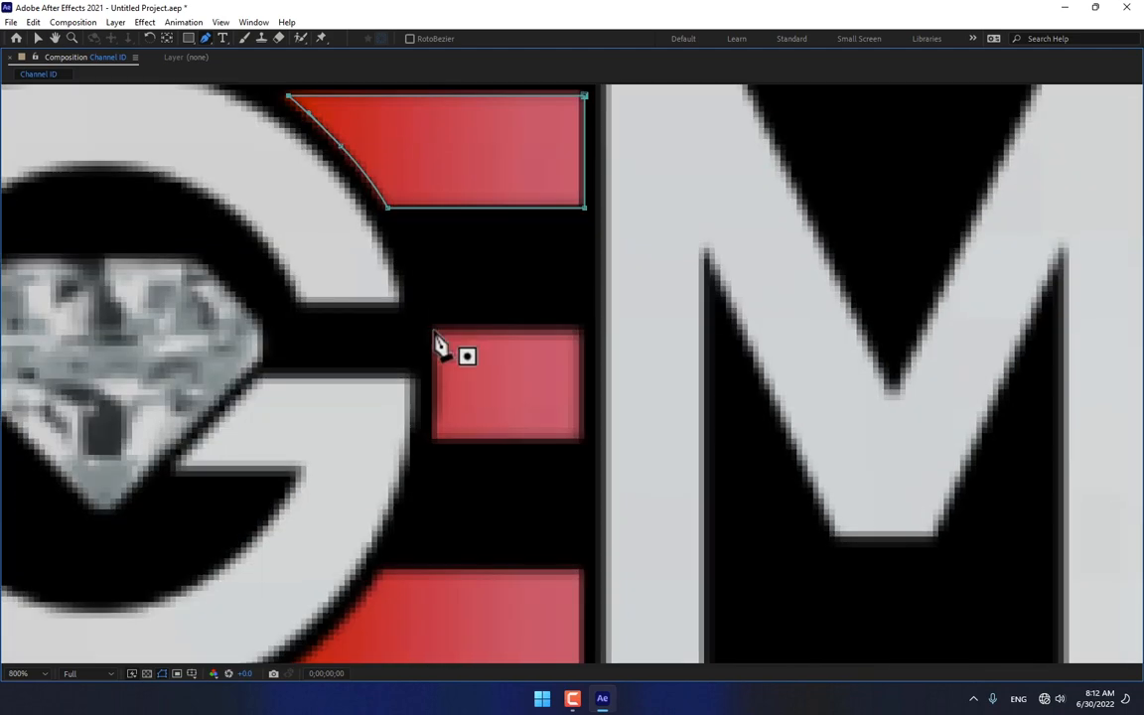
left_click(434, 330)
left_click(581, 331)
- Trace the lower bar of the logo's E with a closed Pen mask, curving its edge beside the G, and deselect the layer
left_click(591, 387)
left_click(391, 387)
left_click_drag(349, 444, 320, 470)
left_click(285, 495)
left_click(591, 496)
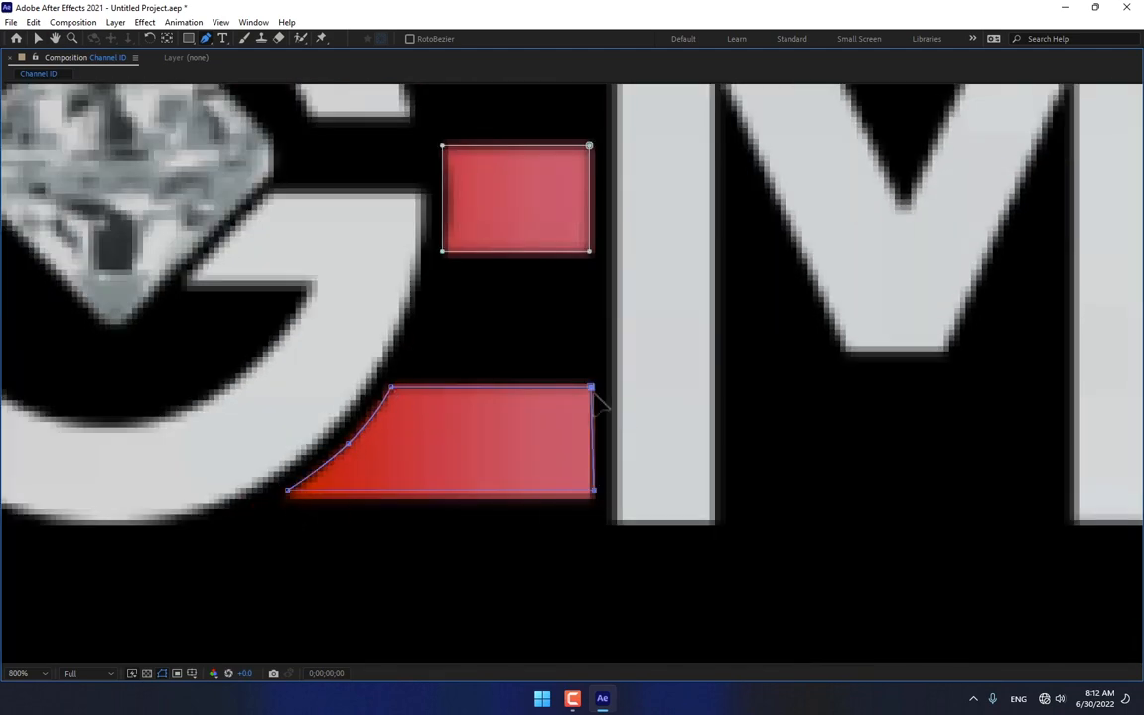
left_click(591, 387)
key("grave")
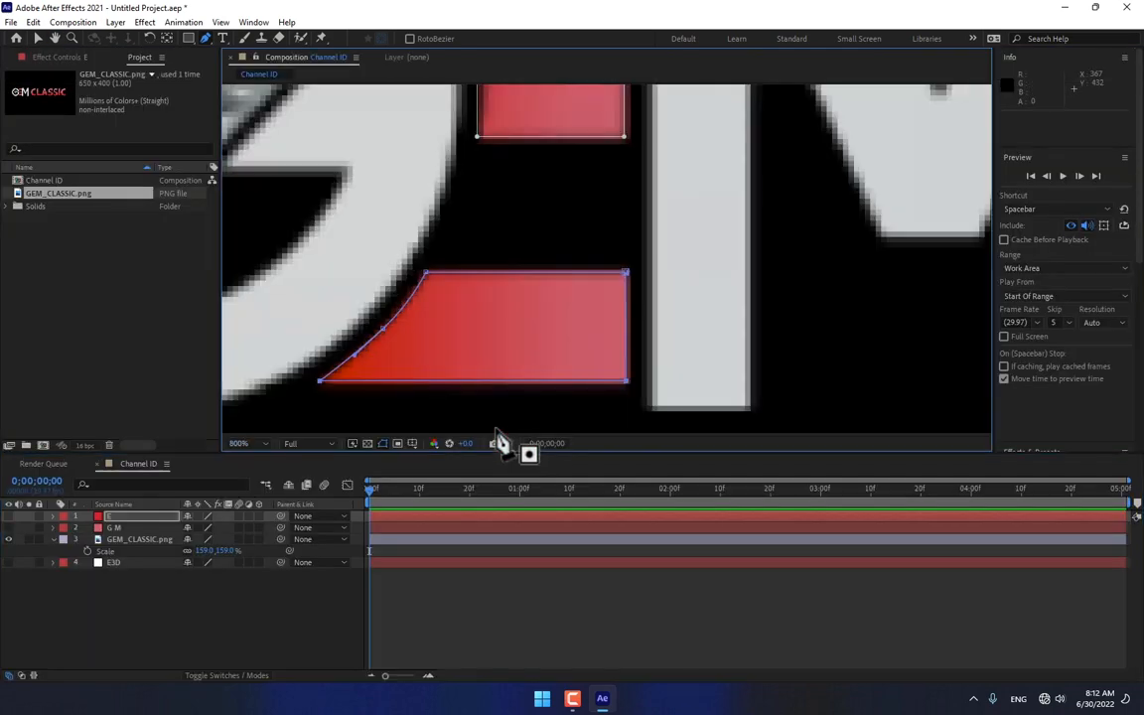
left_click(318, 612)
- Nudge the M's mask, Mask 1 on the G M solid, to the right to widen its gap from the E
left_click(122, 529)
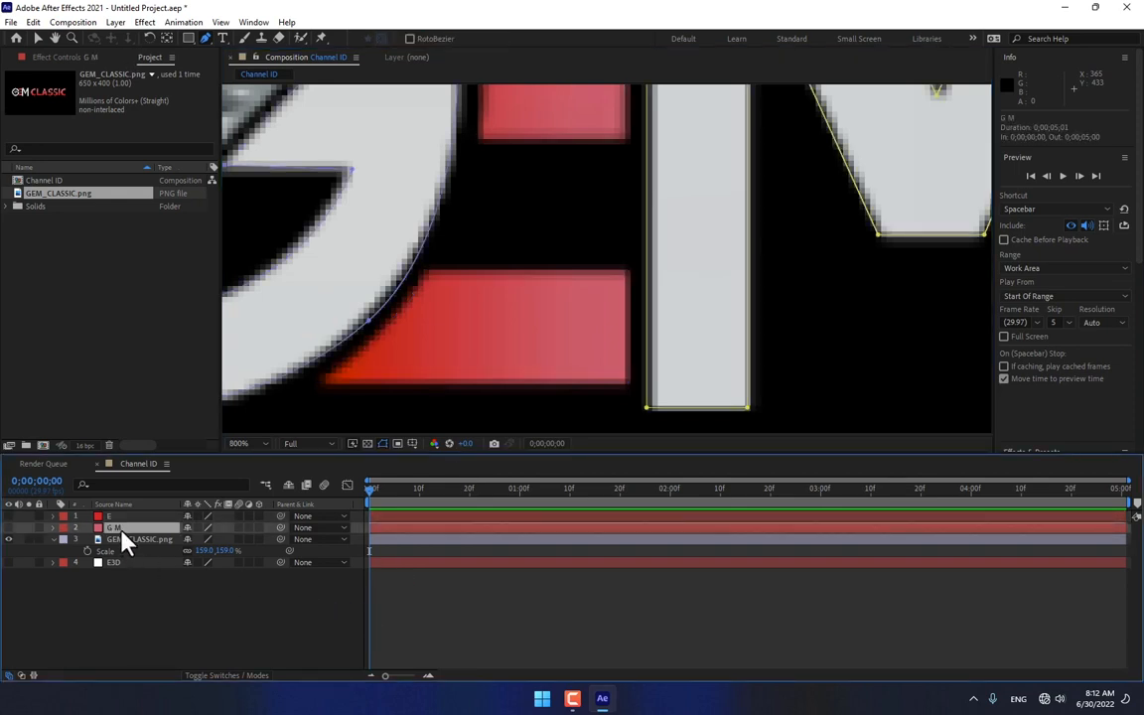
key("m")
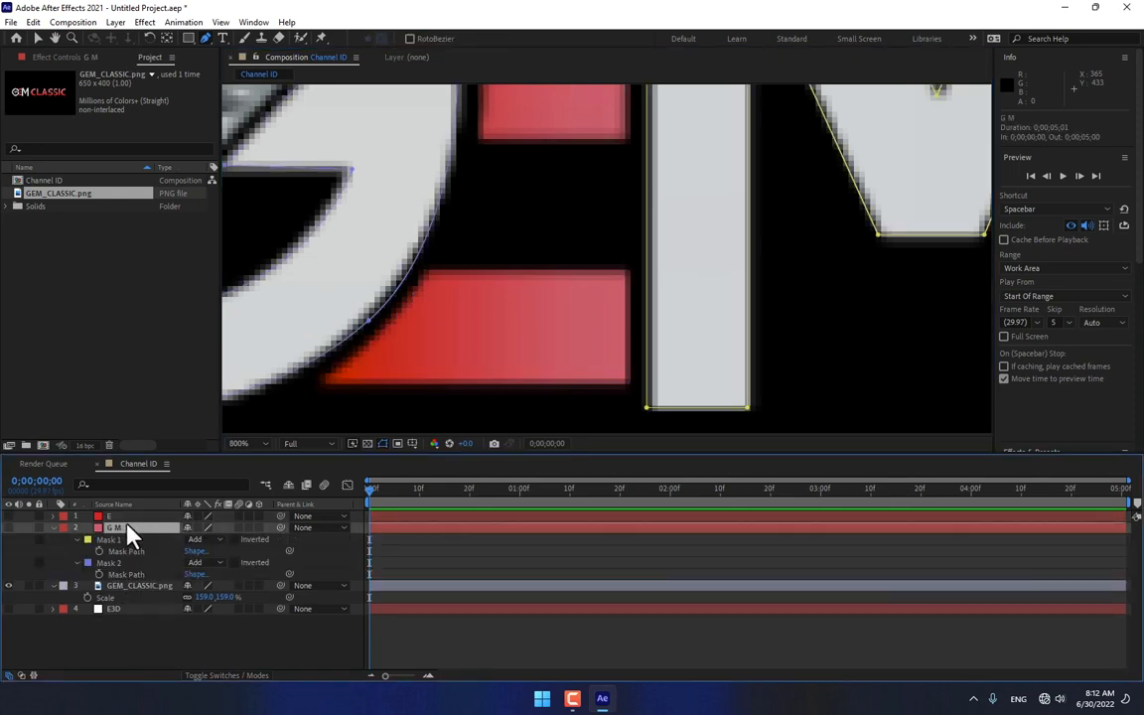
left_click(108, 563)
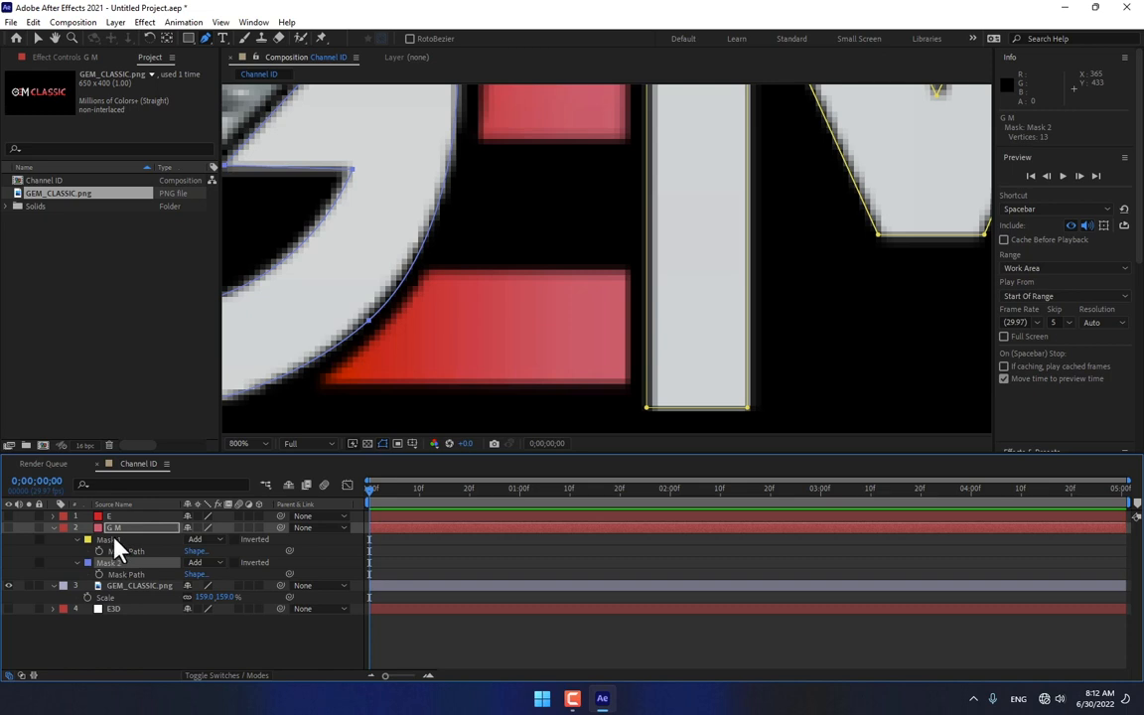
left_click(115, 541)
key("comma")
key("comma")
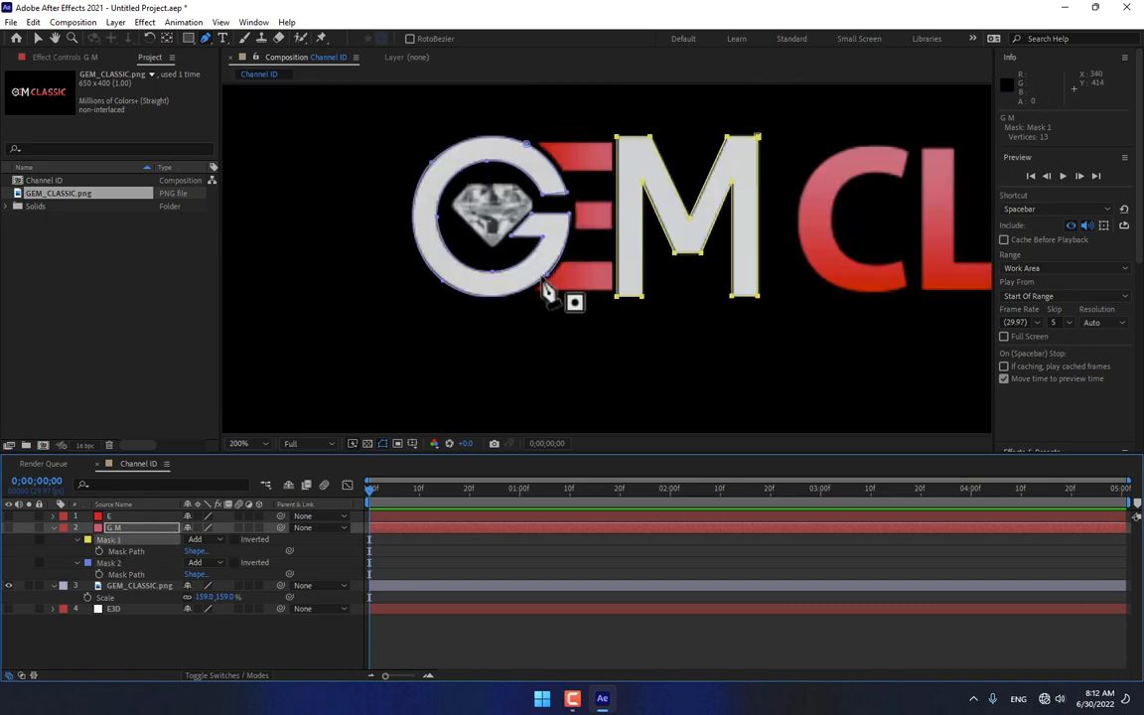
left_click_drag(544, 294, 480, 278)
key("Right")
key("Right")
key("Right")
key("Right")
key("Right")
key("Right")
key("Right")
key("Right")
key("Right")
key("Right")
key("Right")
key("Right")
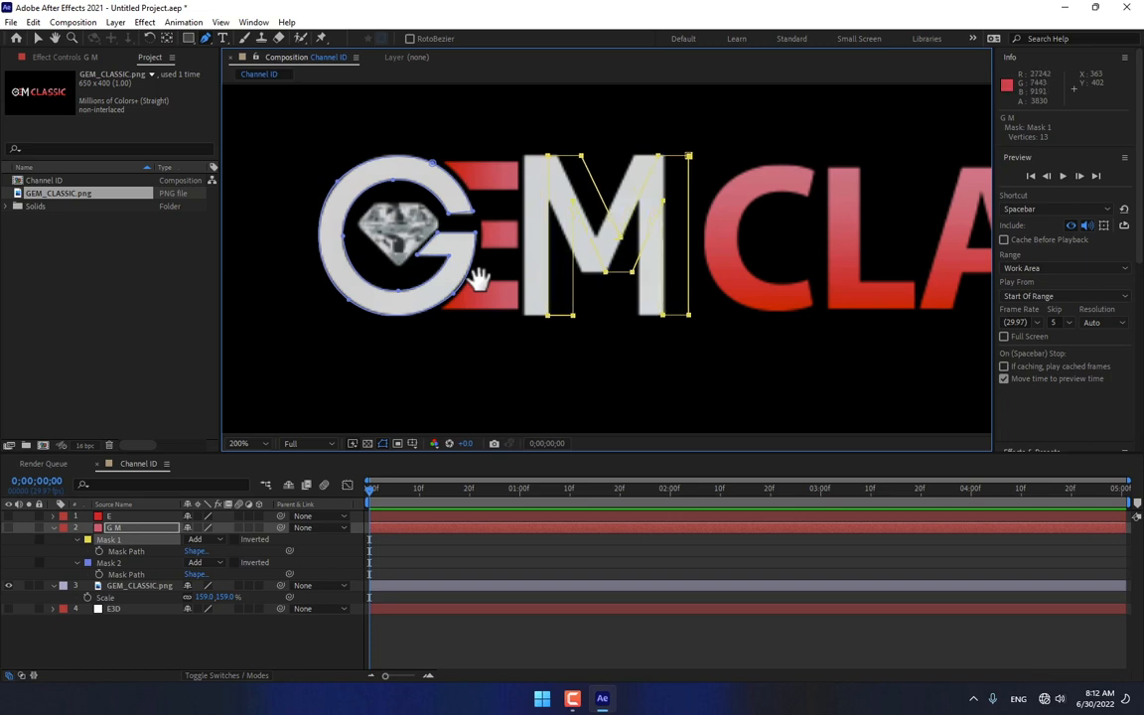
left_click(350, 651)
- Add a text layer reading CLASSIC over the logo's red wordmark, with the font size set to 54 px
left_click_drag(908, 266, 464, 313)
left_click_drag(598, 302, 583, 285)
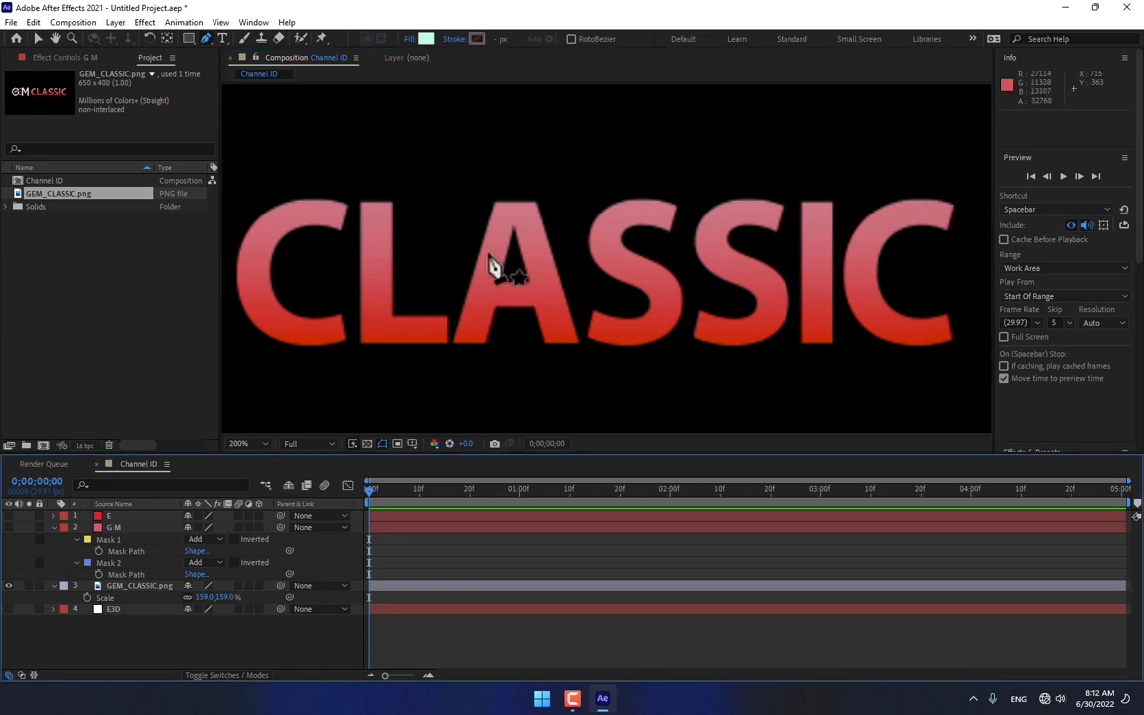
left_click(222, 38)
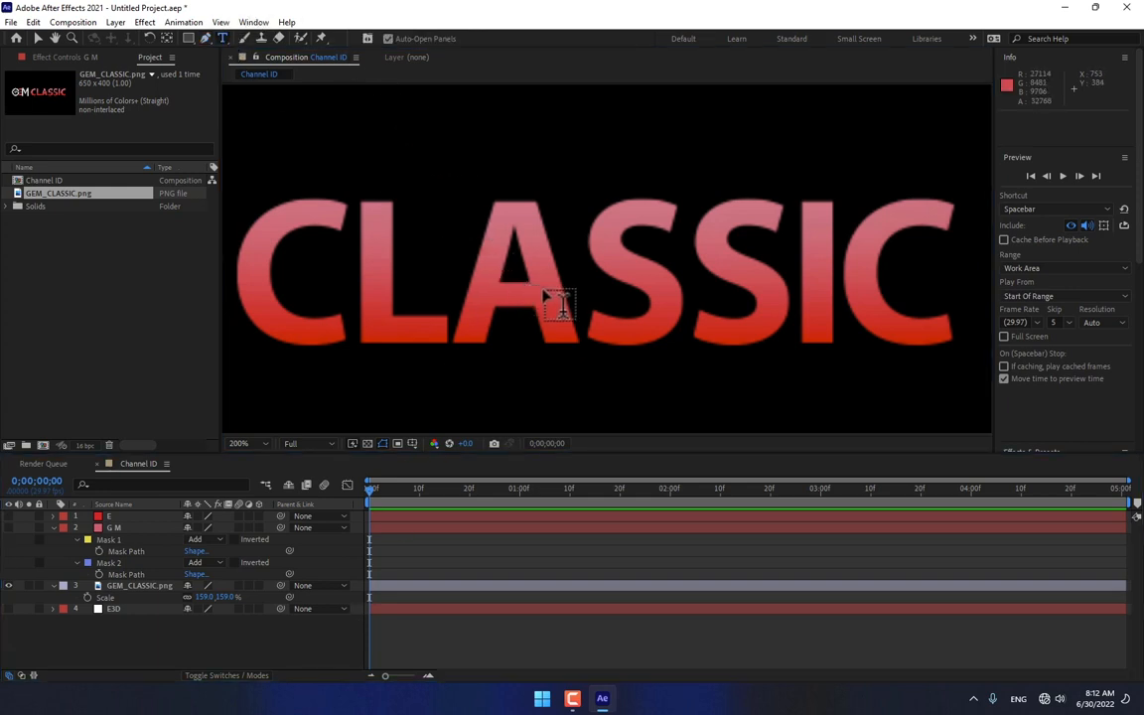
left_click(591, 325)
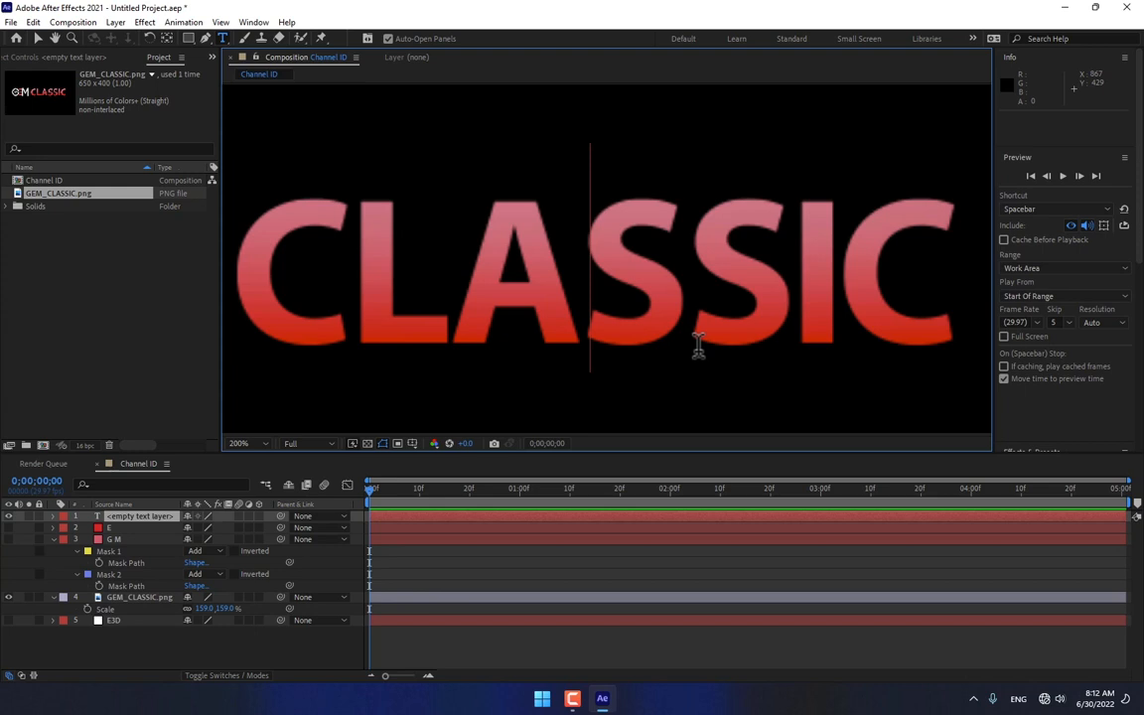
scroll(1096, 412, "down", 5)
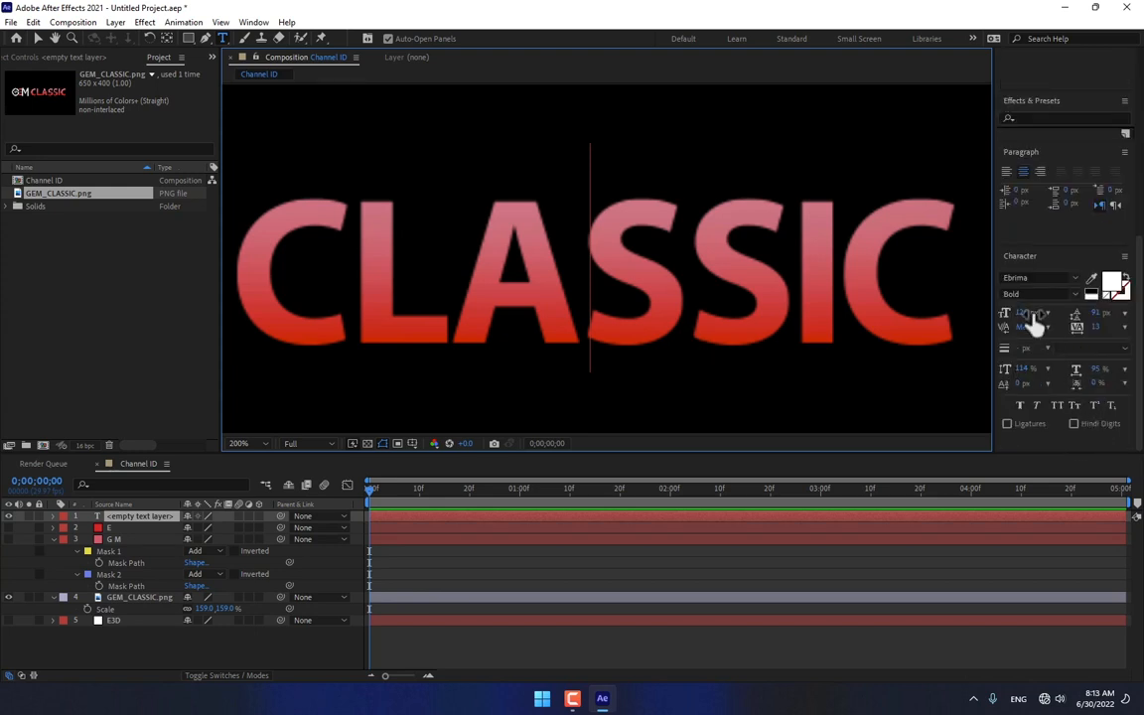
left_click_drag(1029, 313, 1028, 368)
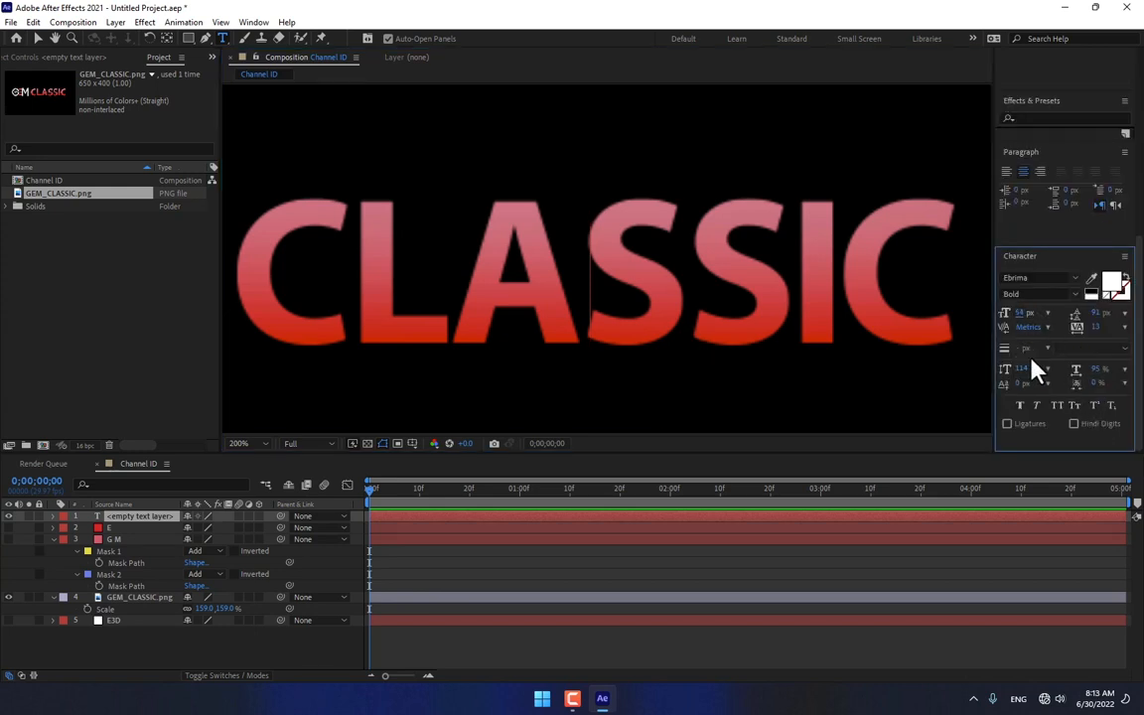
type("CLASSIC")
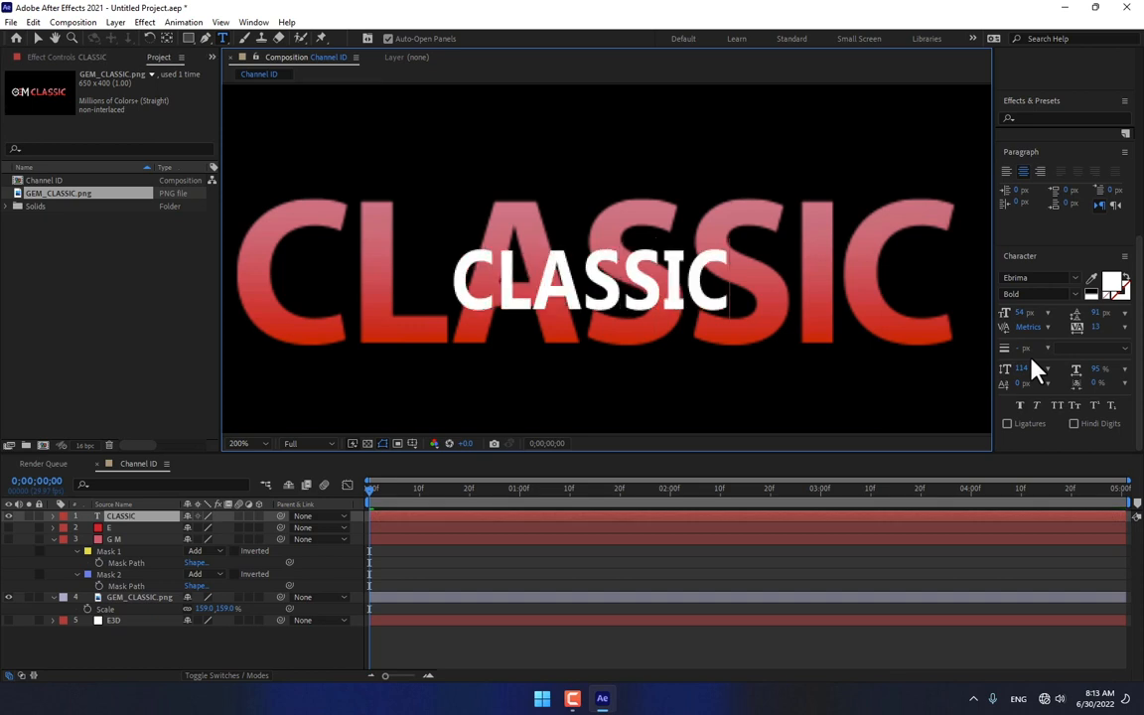
- Try the CLASSIC text in Geometr415 Blk BT at 127 px and in Humnst777 BlkCn BT
key("ctrl+a")
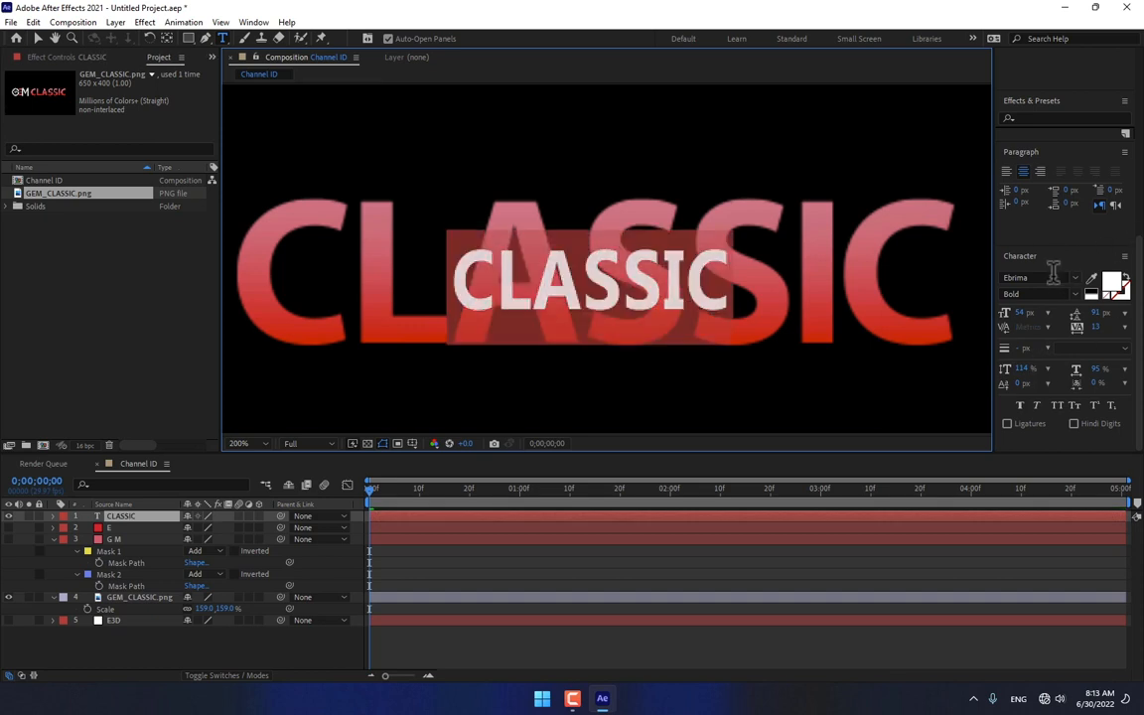
left_click(1075, 278)
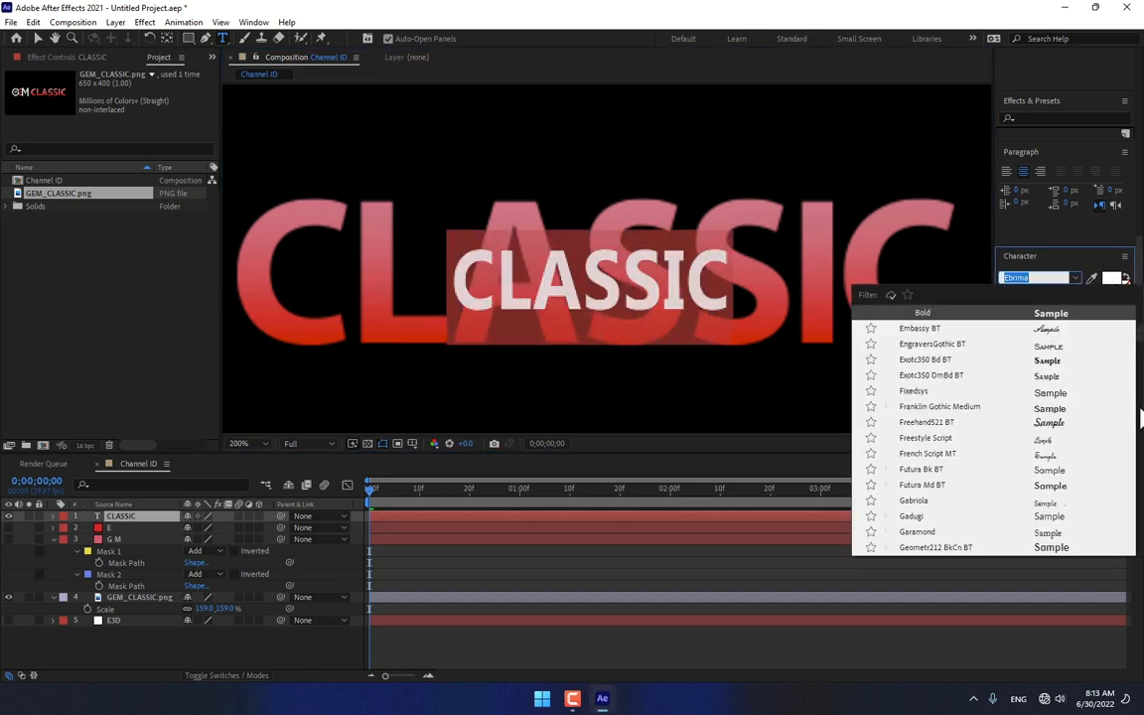
scroll(1100, 429, "down", 4)
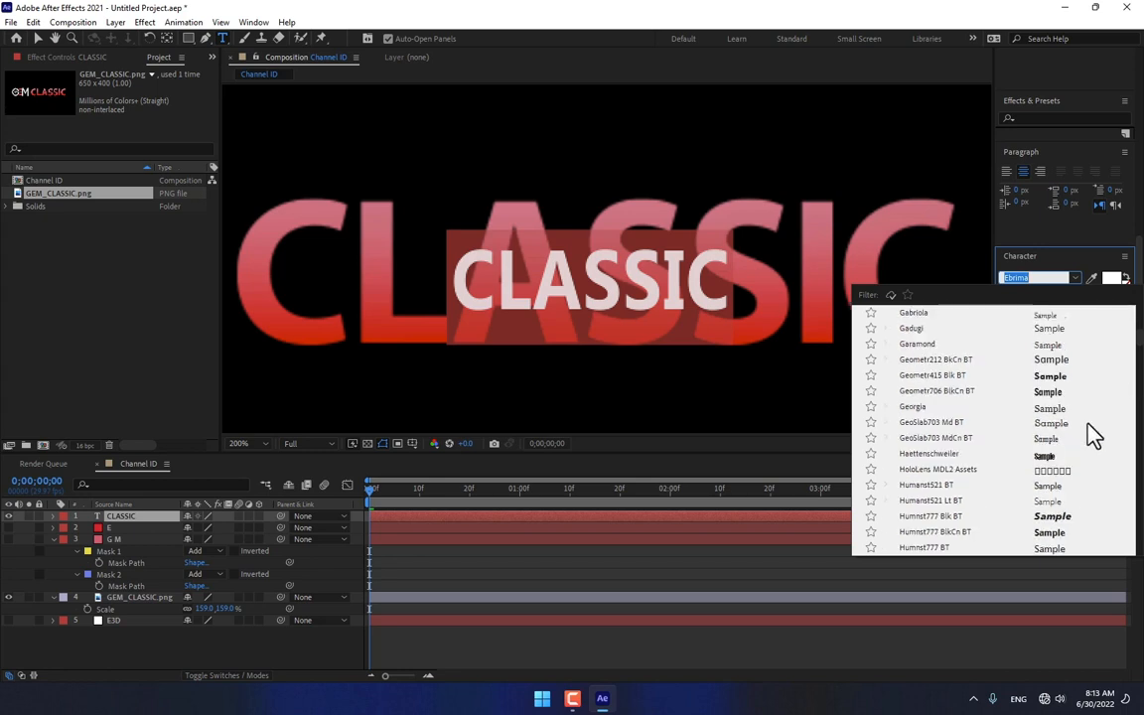
left_click(1066, 376)
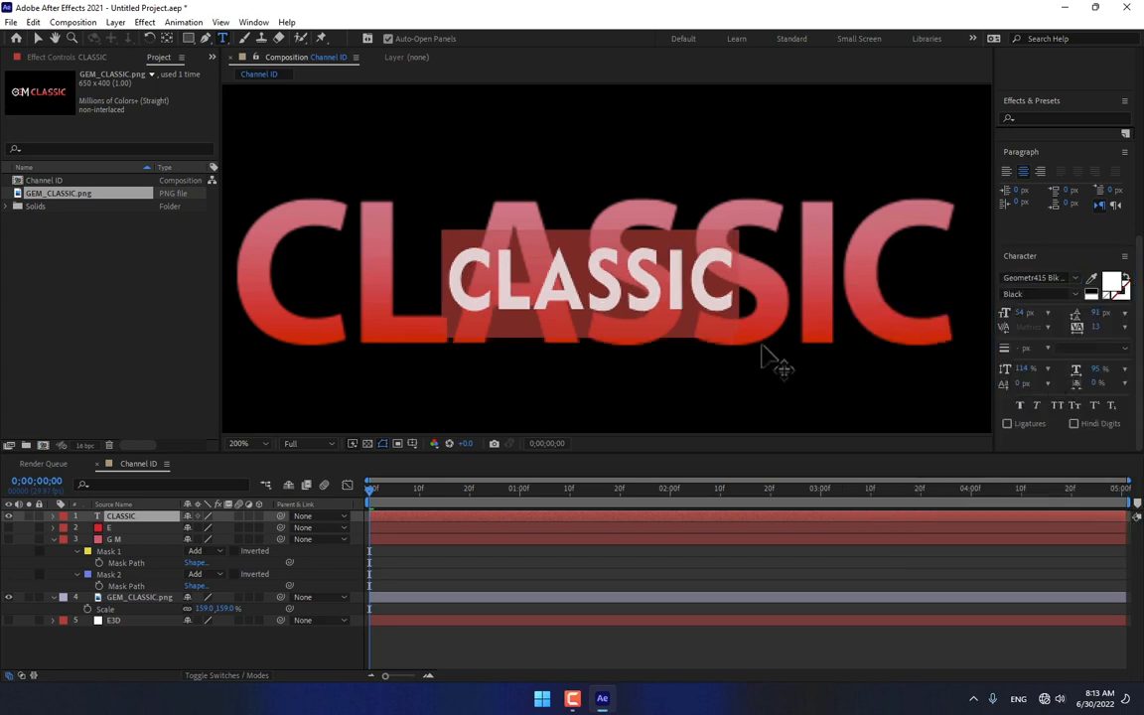
mouse_move(1023, 312)
left_mouse_down()
mouse_move(1063, 311)
mouse_move(1039, 312)
left_mouse_up()
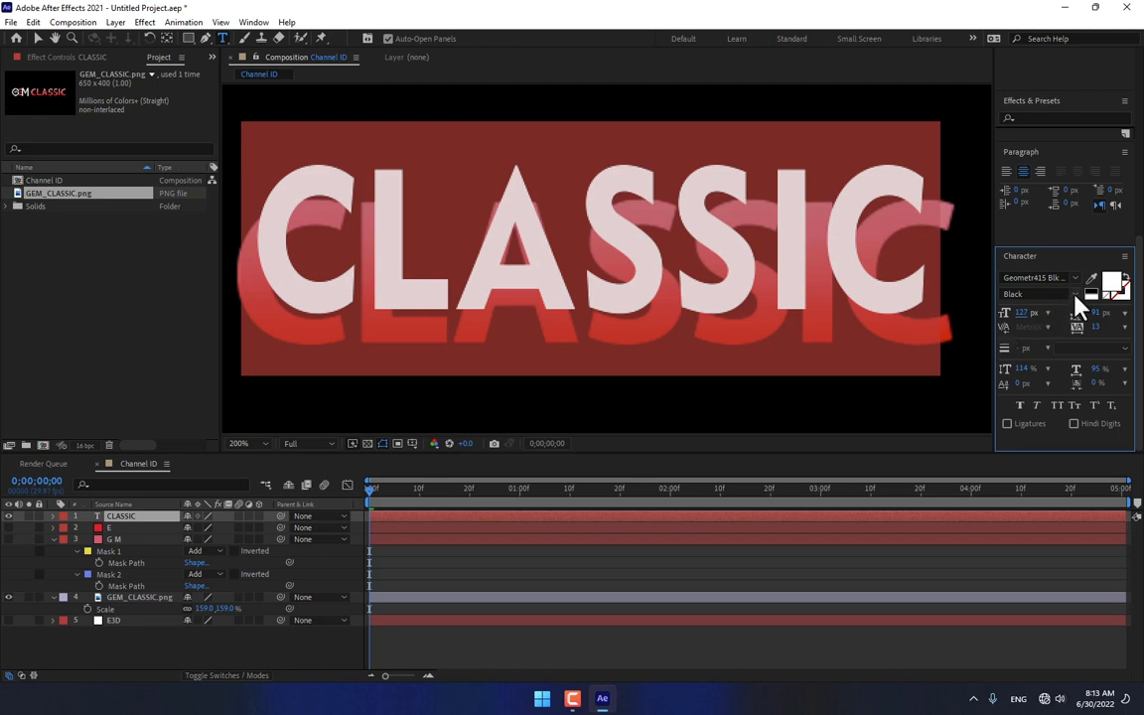
left_click(1076, 279)
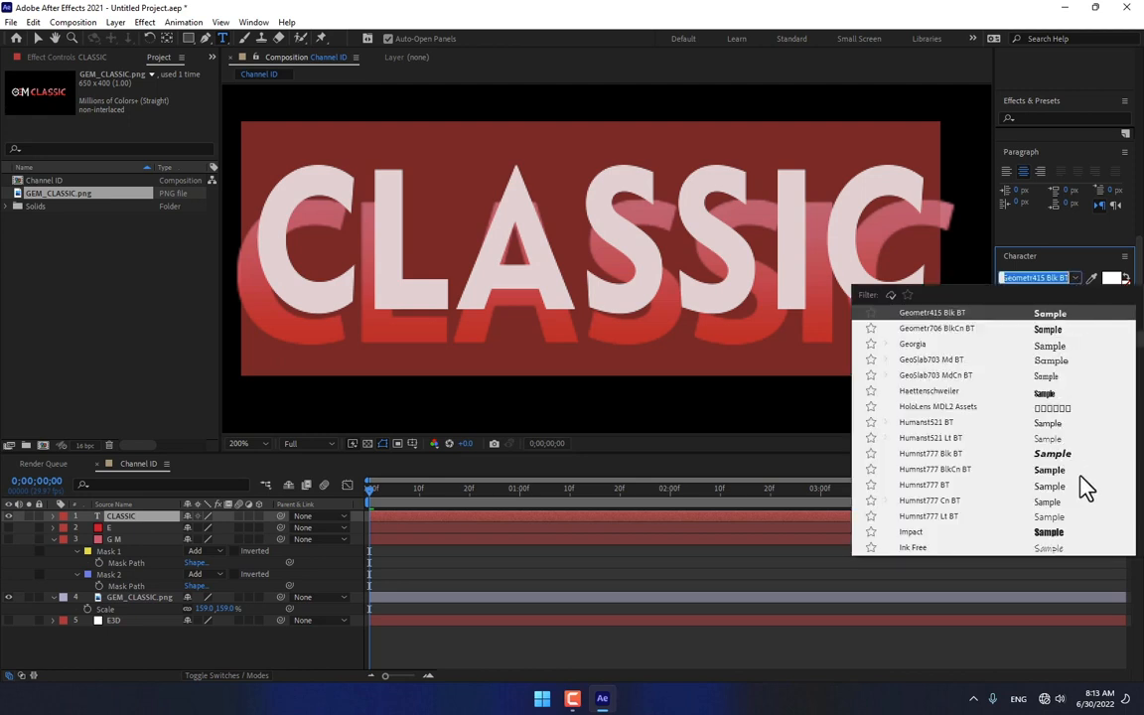
left_click(1070, 472)
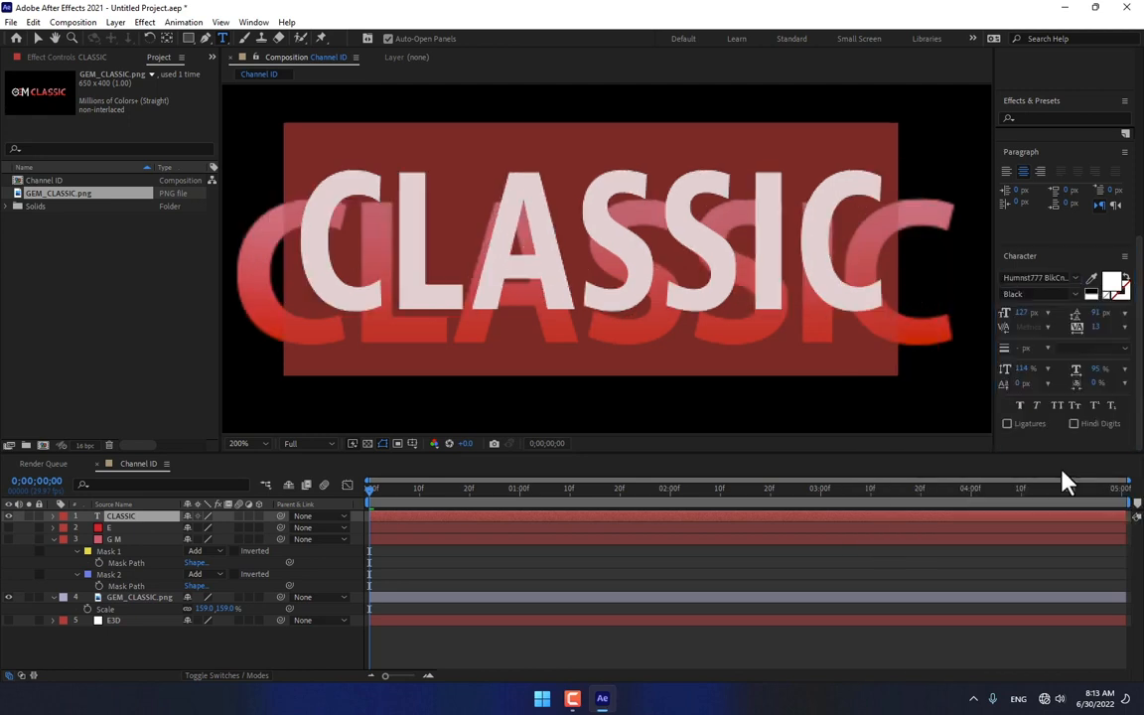
- Change the CLASSIC text's font to Lato in the Bold style
left_click(1076, 279)
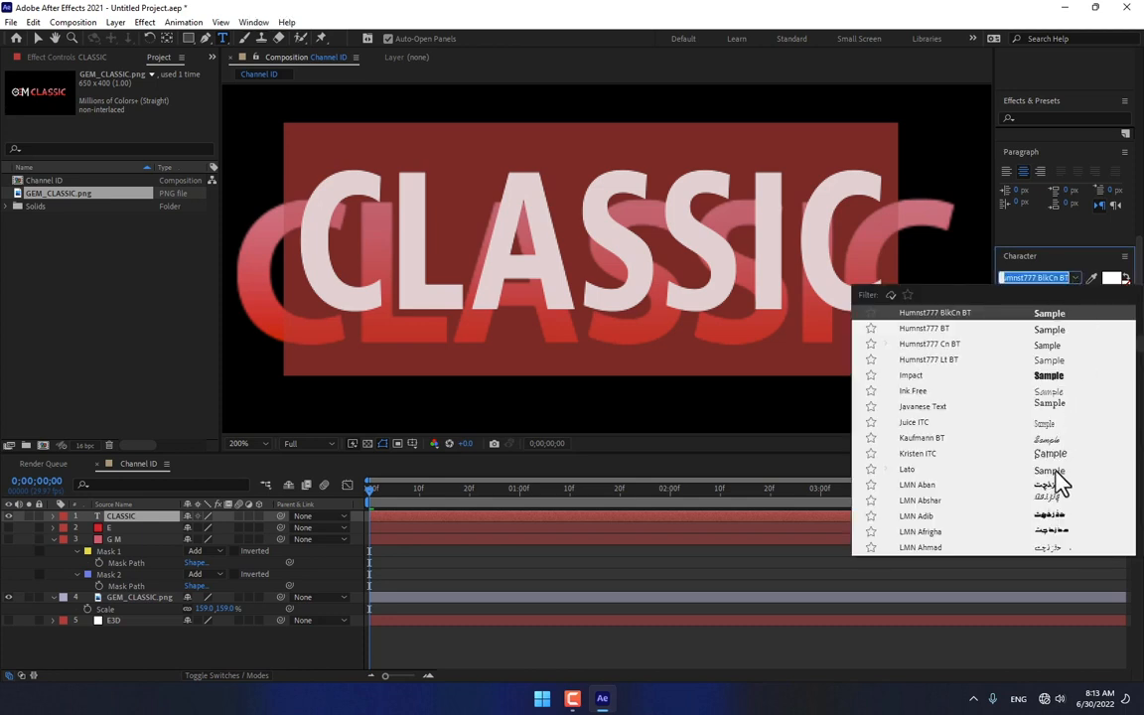
left_click(1060, 469)
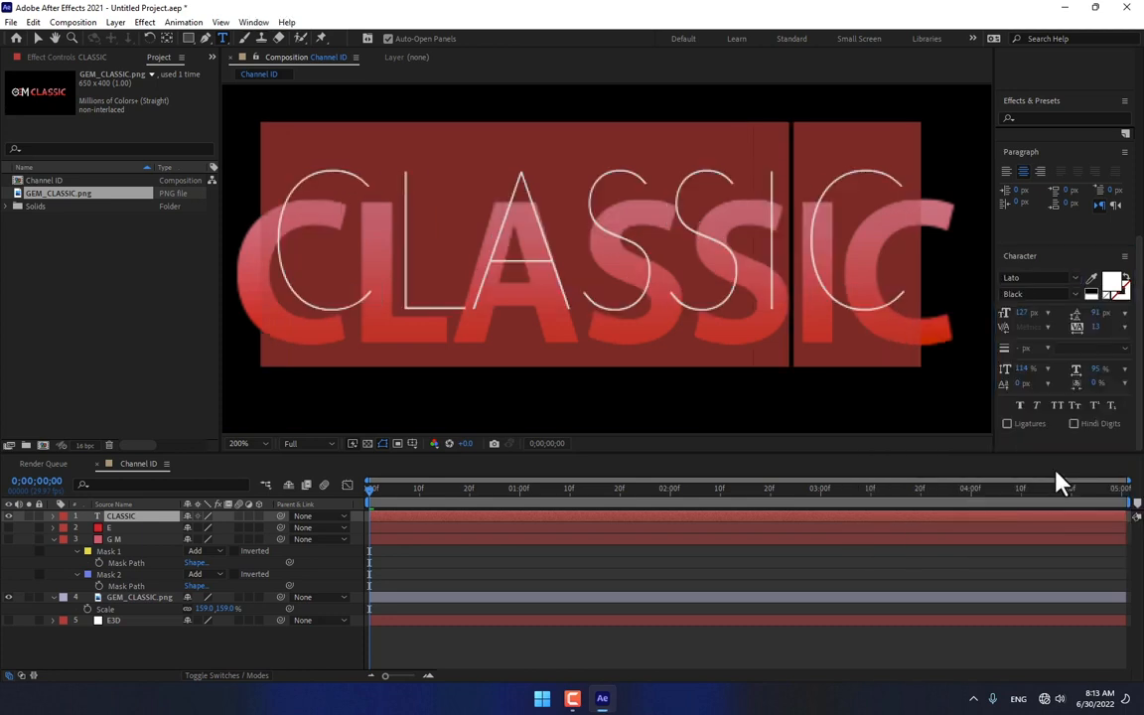
left_click(1078, 296)
left_click(1022, 407)
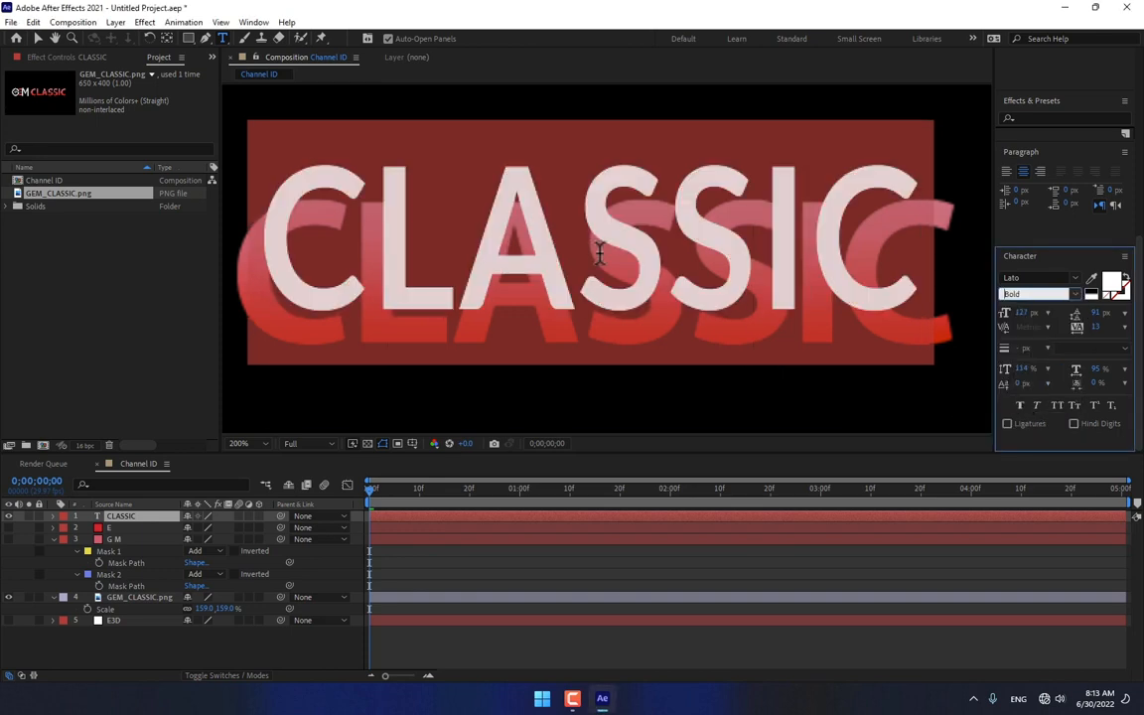
- Resize the CLASSIC text to 135.7 px and move it over the logo's red wordmark
left_click(37, 39)
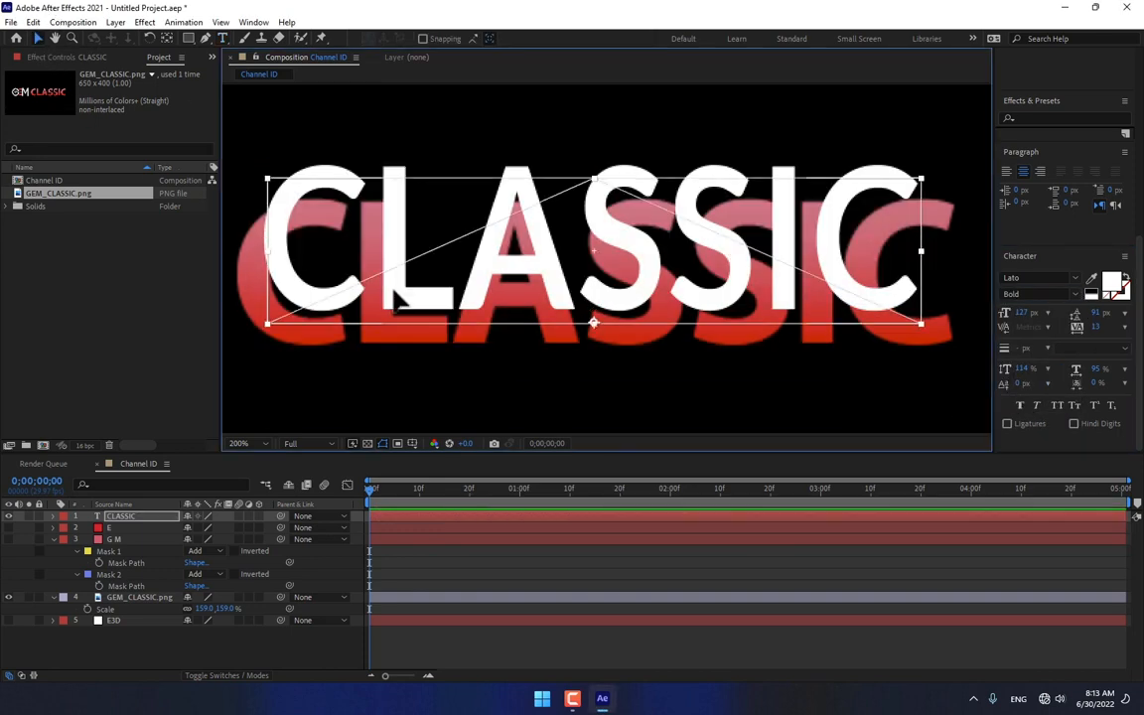
left_click_drag(389, 271, 395, 296)
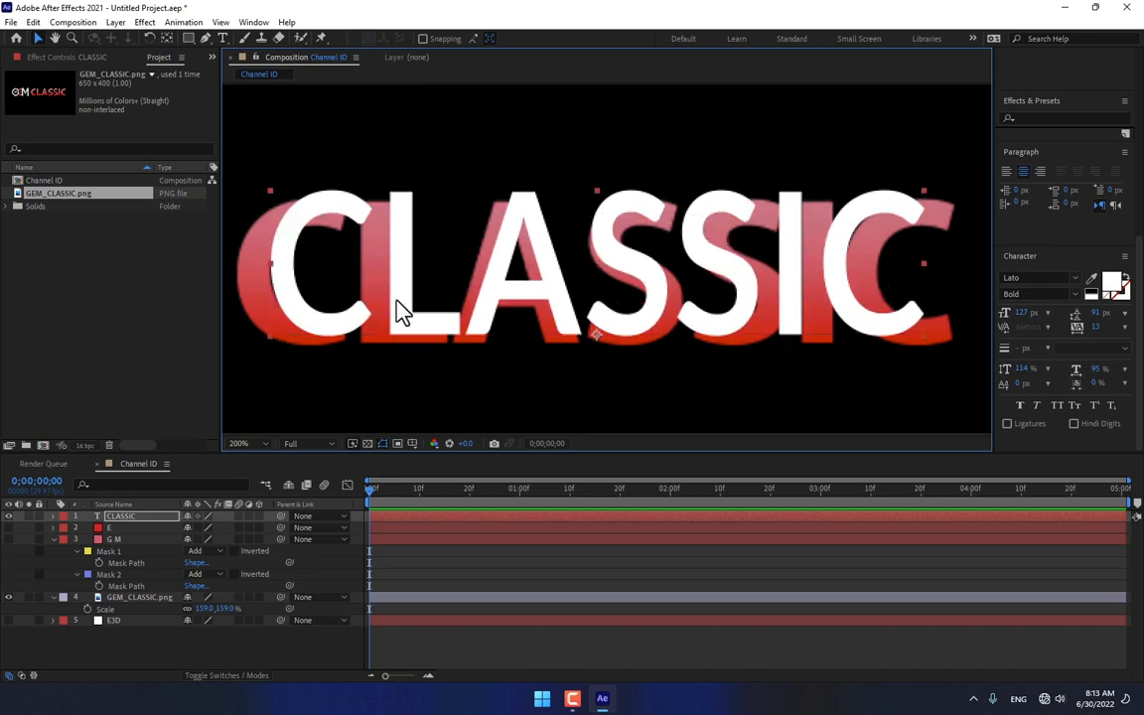
left_click_drag(1024, 312, 1035, 313)
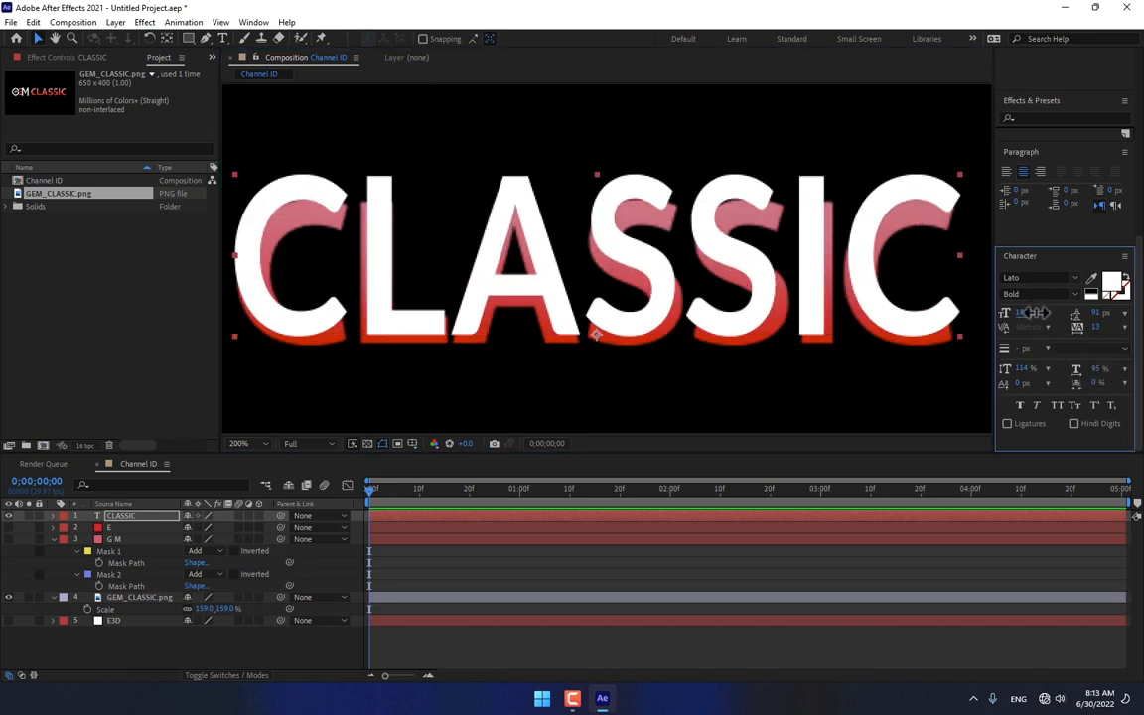
left_click_drag(904, 318, 897, 337)
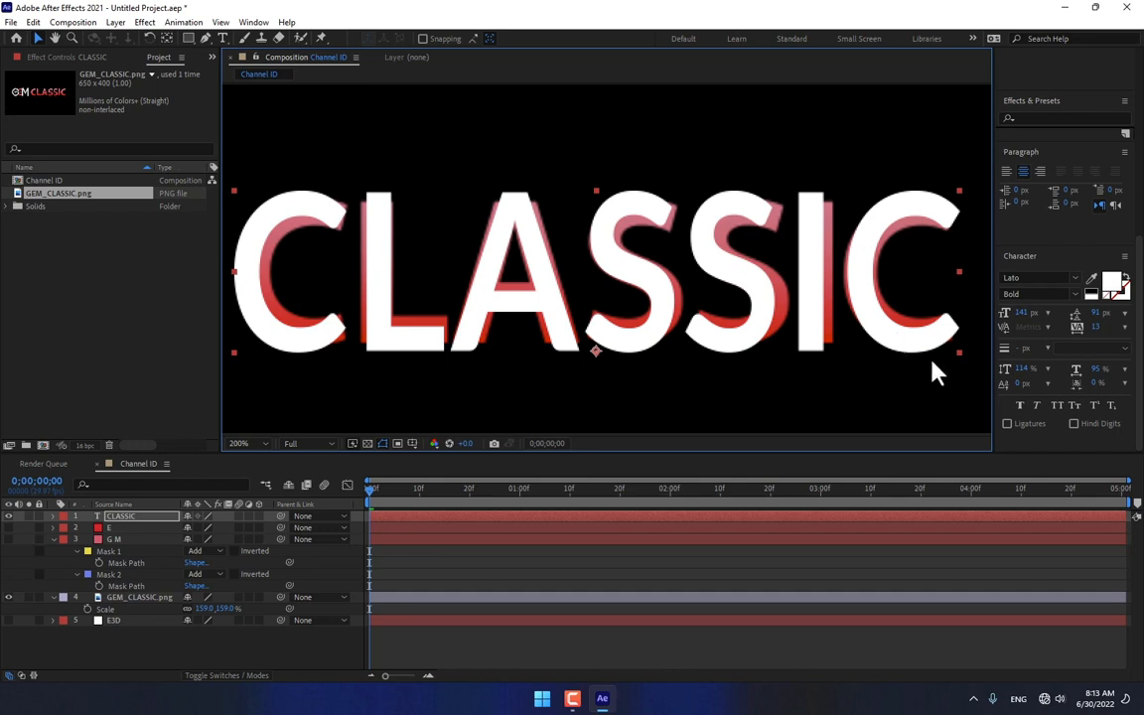
left_click_drag(1024, 313, 1017, 339)
left_click_drag(864, 322, 868, 320)
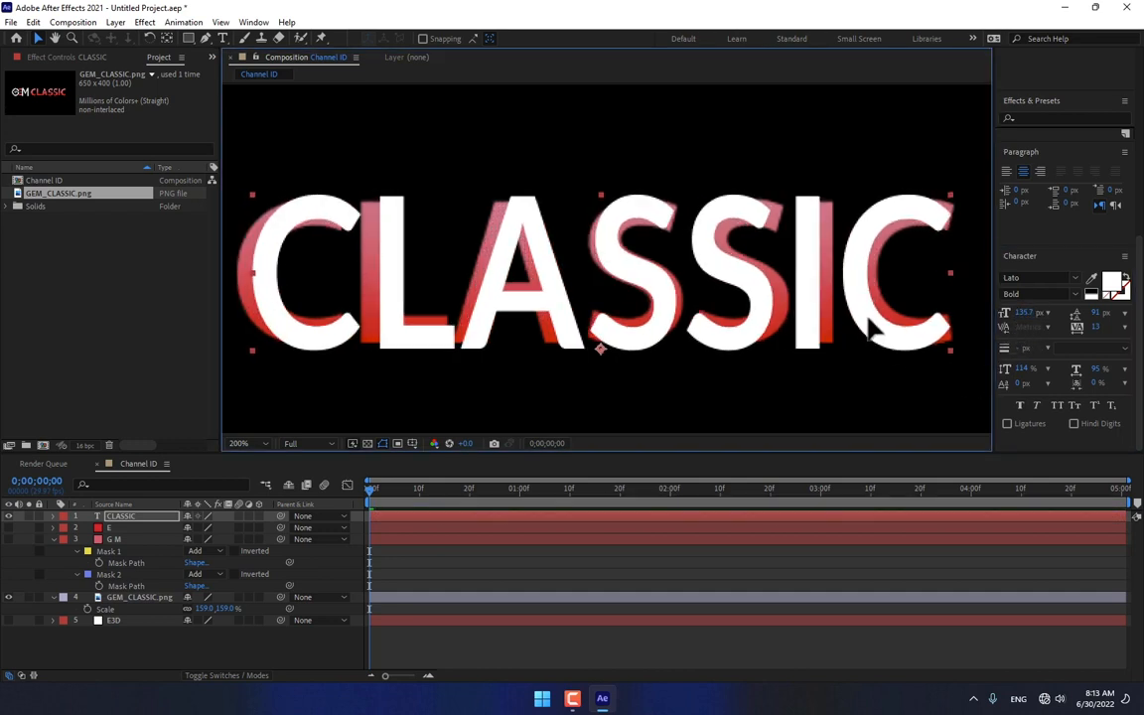
- Set the CLASSIC text's font style to Black and deselect the layer
left_click(1074, 294)
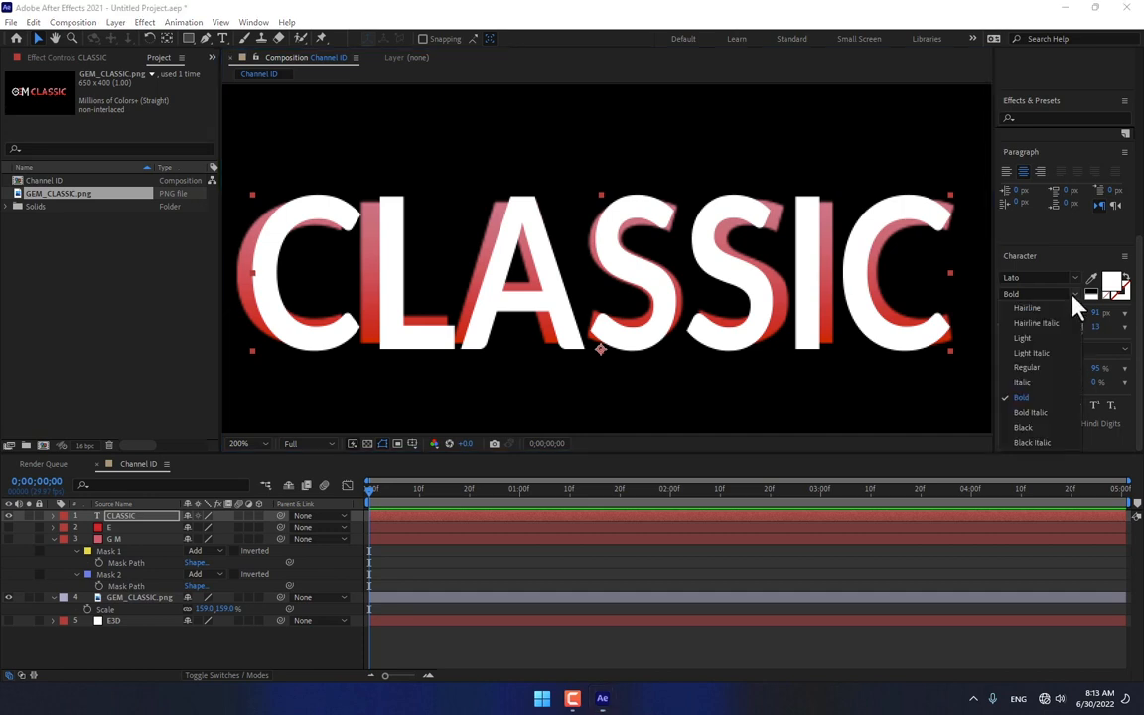
left_click(1037, 431)
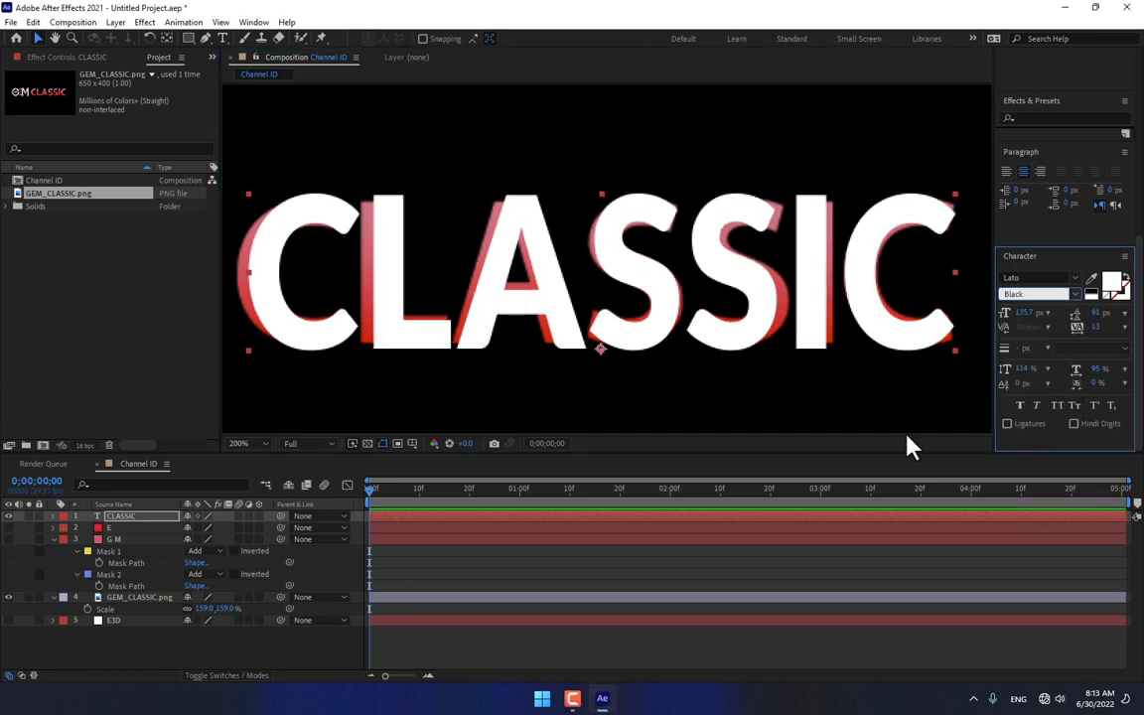
scroll(473, 301, "down", 2)
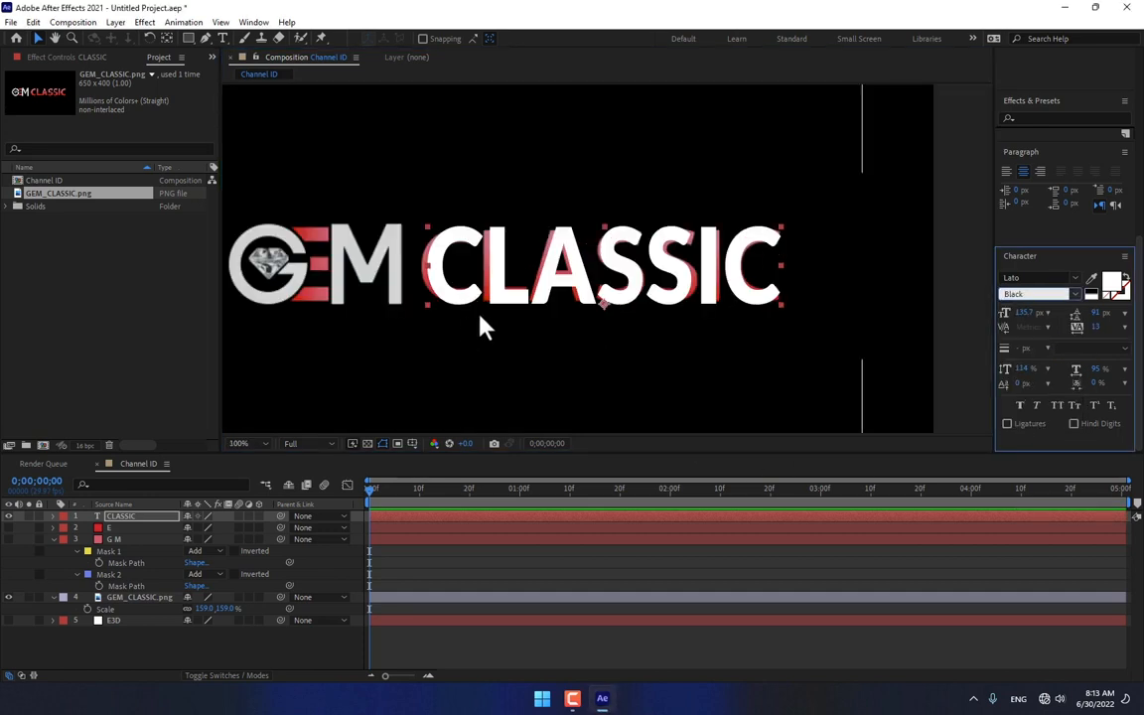
left_click(318, 658)
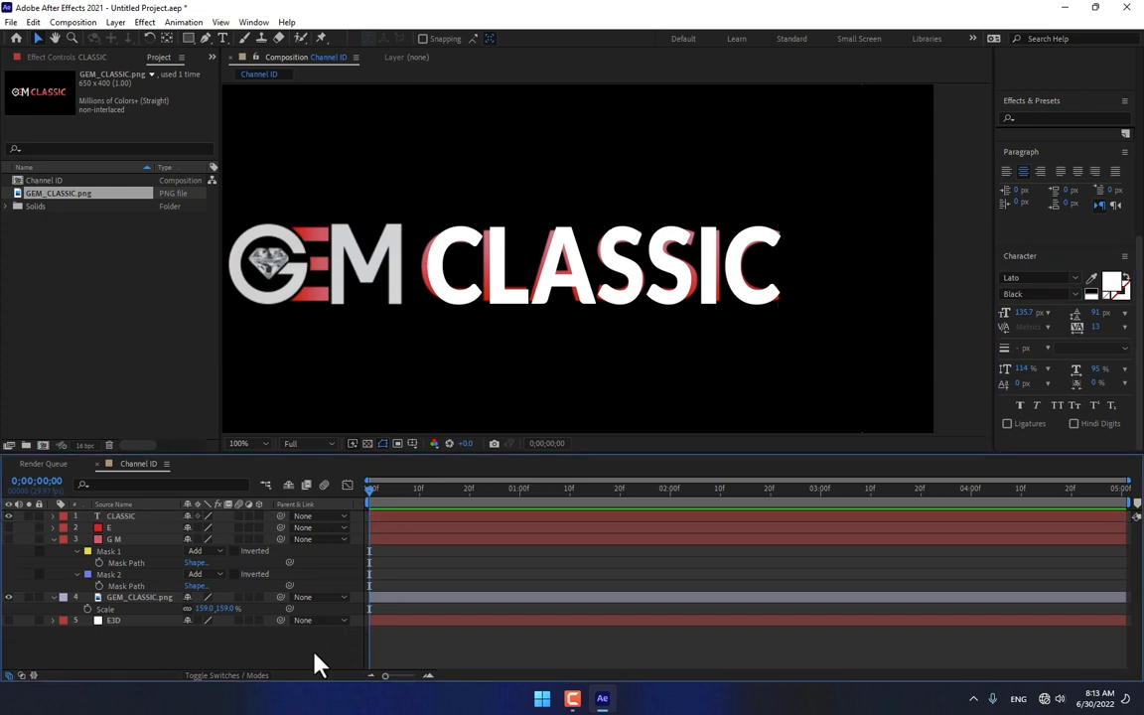
- Nudge the CLASSIC text slightly left to line up its first letter with the logo's C, and deselect it
left_click(531, 290)
key("Left")
key("Left")
key("Left")
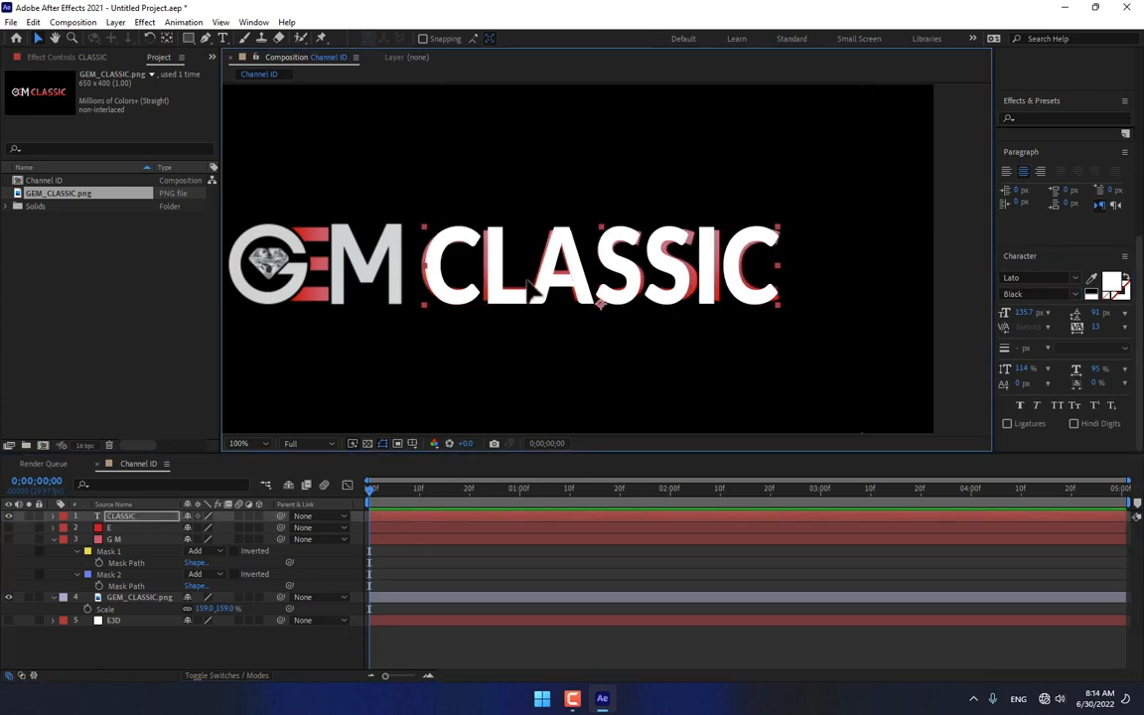
left_click(287, 656)
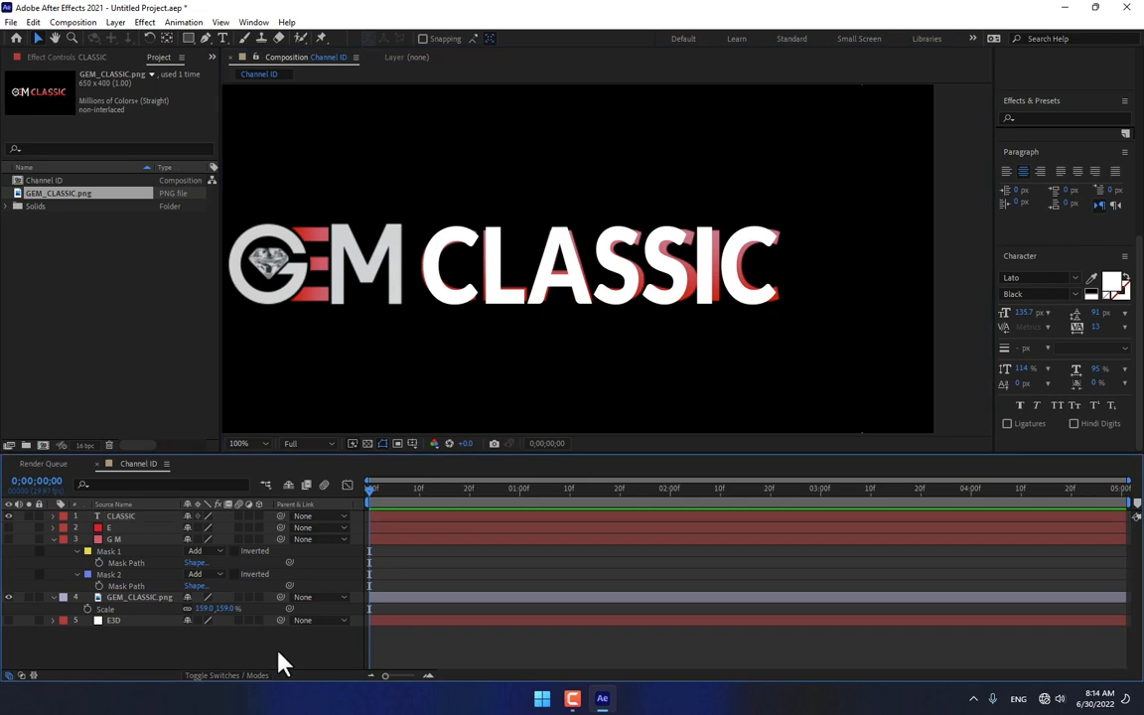
- Make the E3D layer visible and apply the Video Copilot Element effect to it
left_click(8, 621)
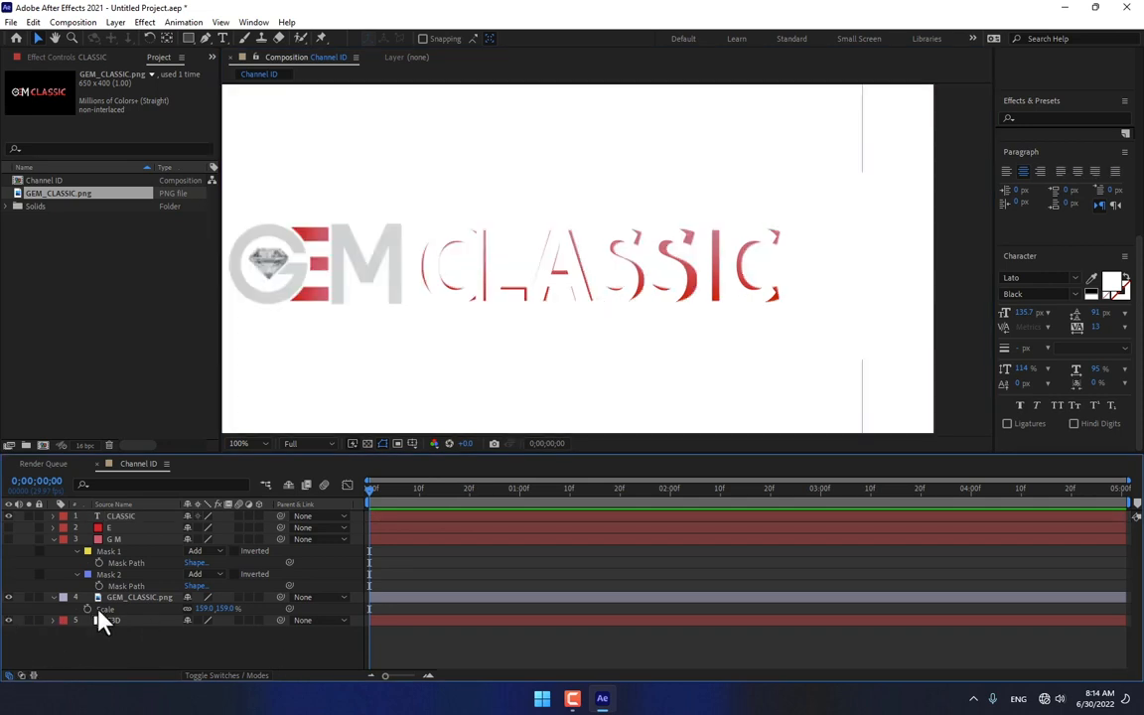
left_click(8, 621)
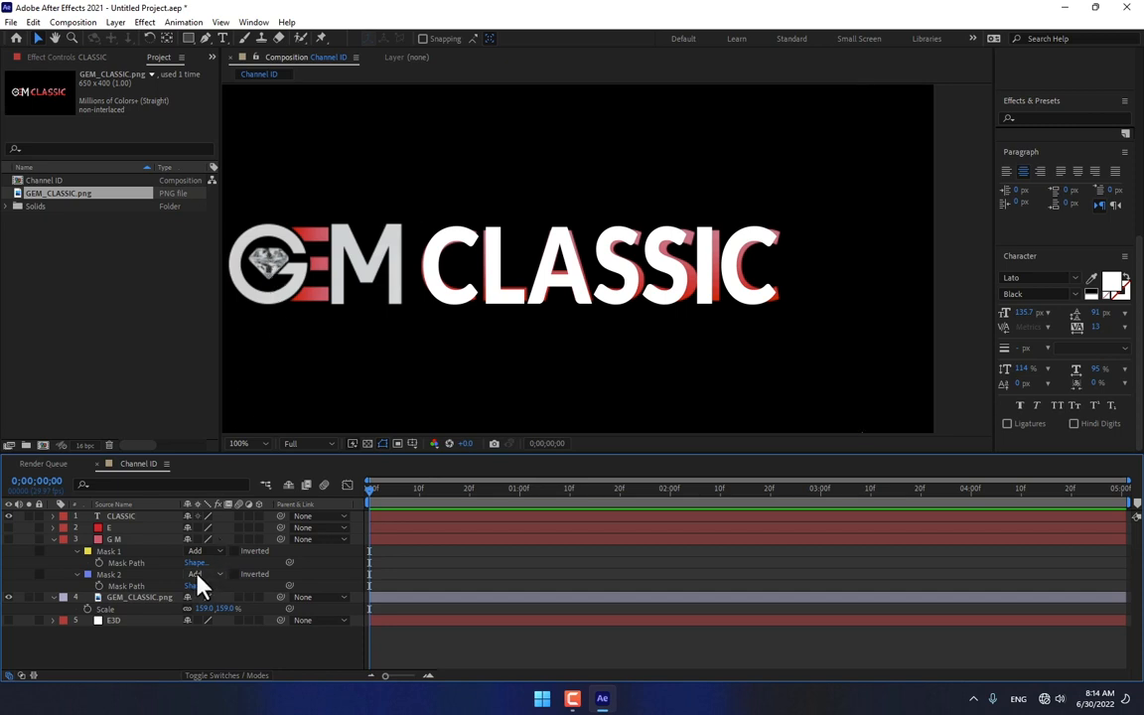
left_click(62, 624)
left_click(8, 621)
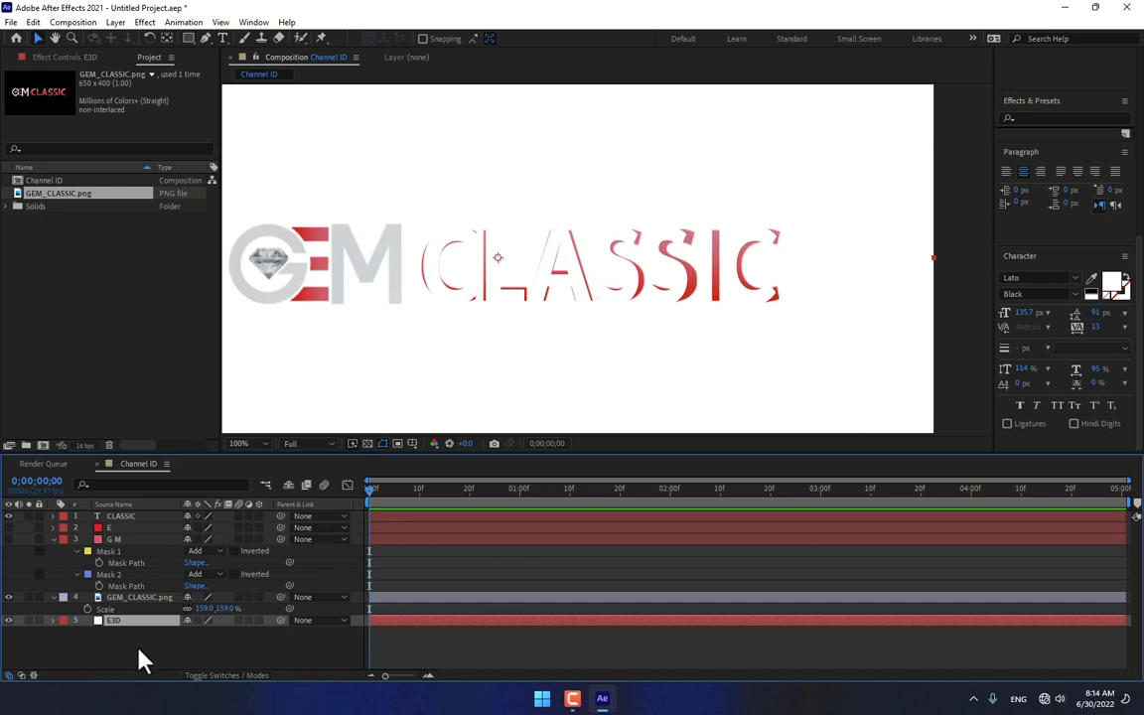
left_click(144, 22)
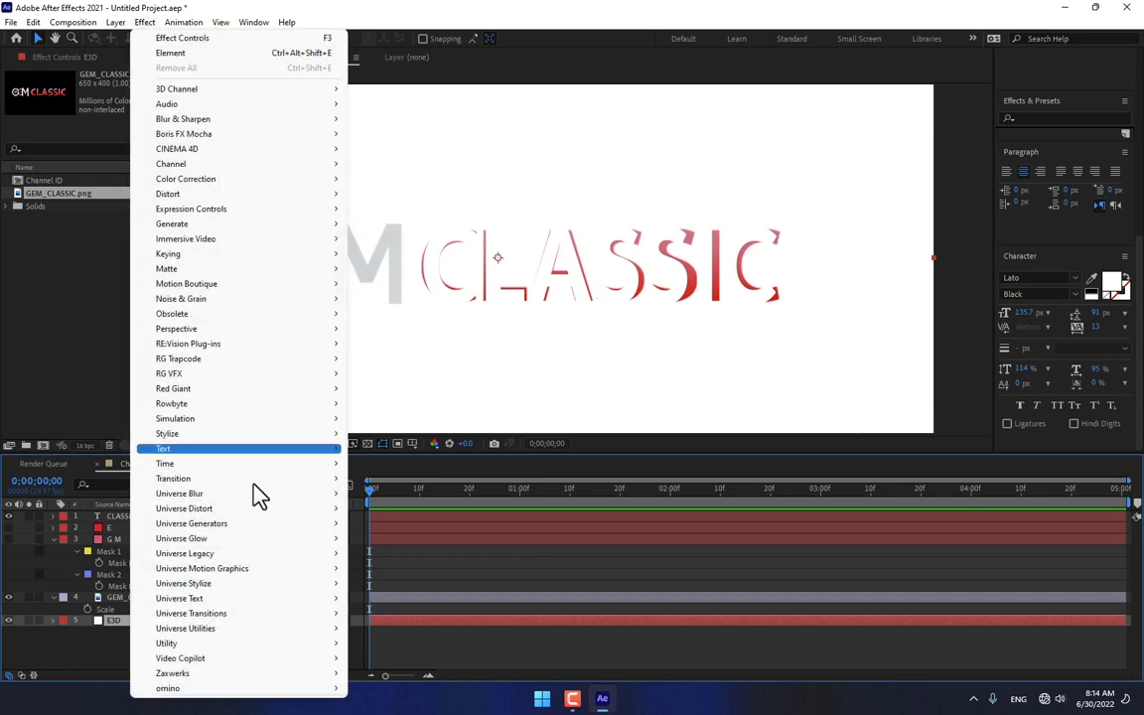
mouse_move(204, 659)
left_click(398, 661)
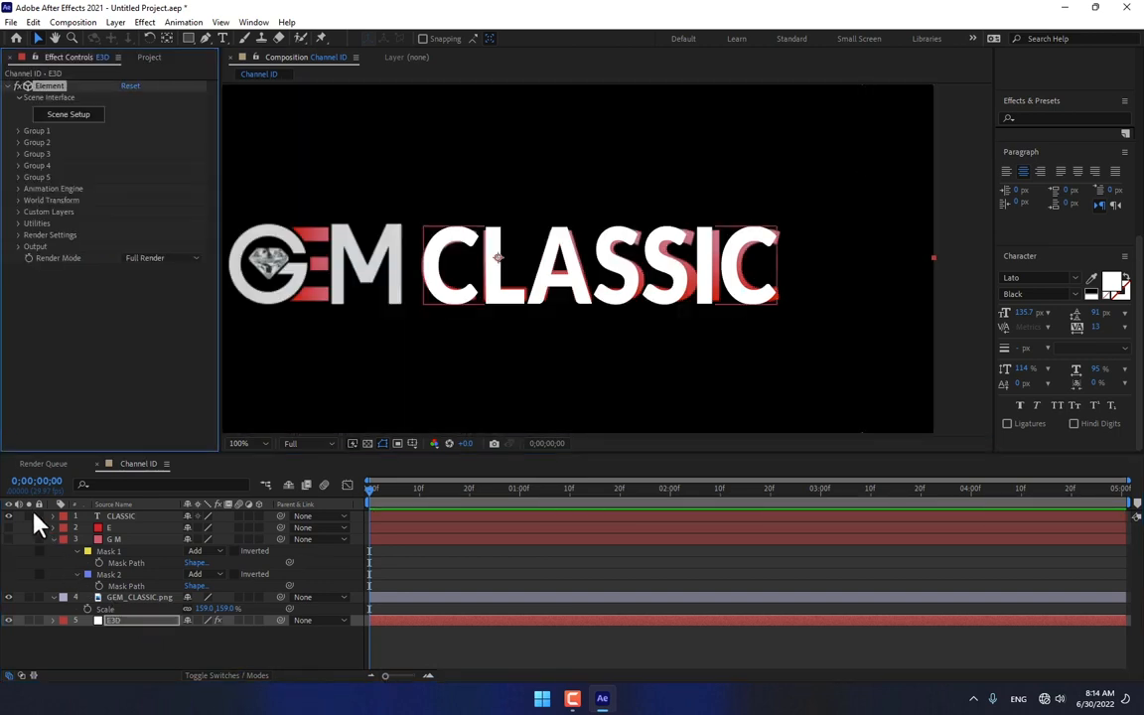
- Hide the CLASSIC text and GEM_CLASSIC.png layers and collapse the G M layer's mask properties
left_click_drag(8, 516, 8, 598)
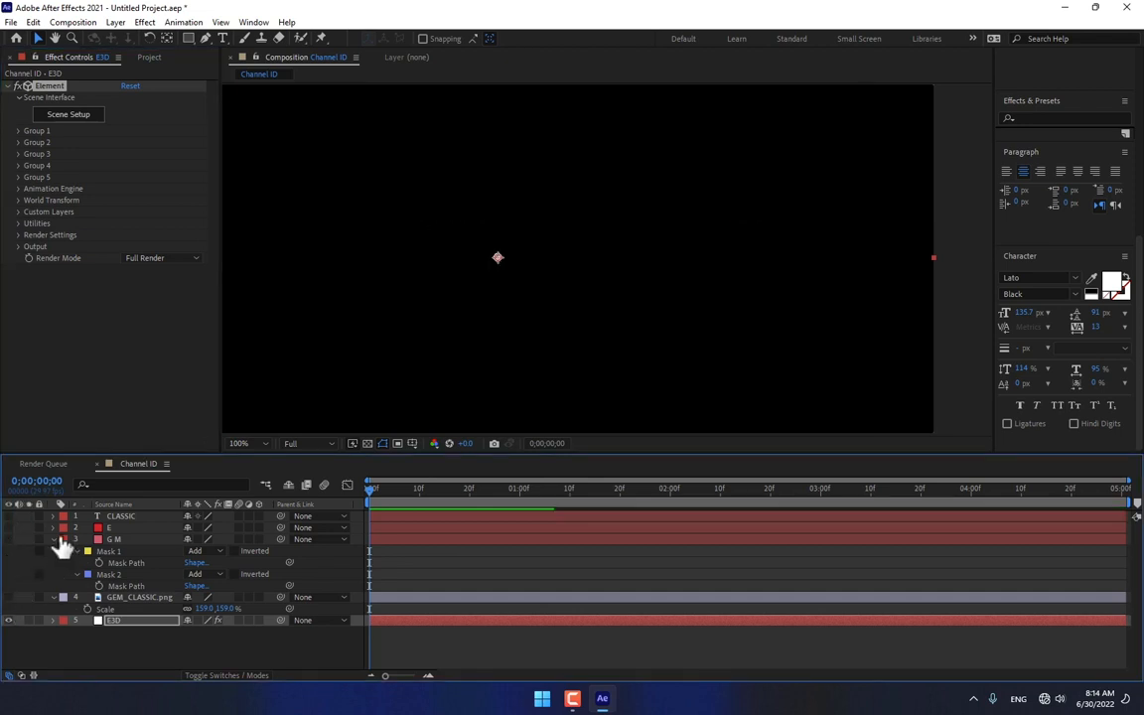
left_click(54, 540)
left_click(89, 328)
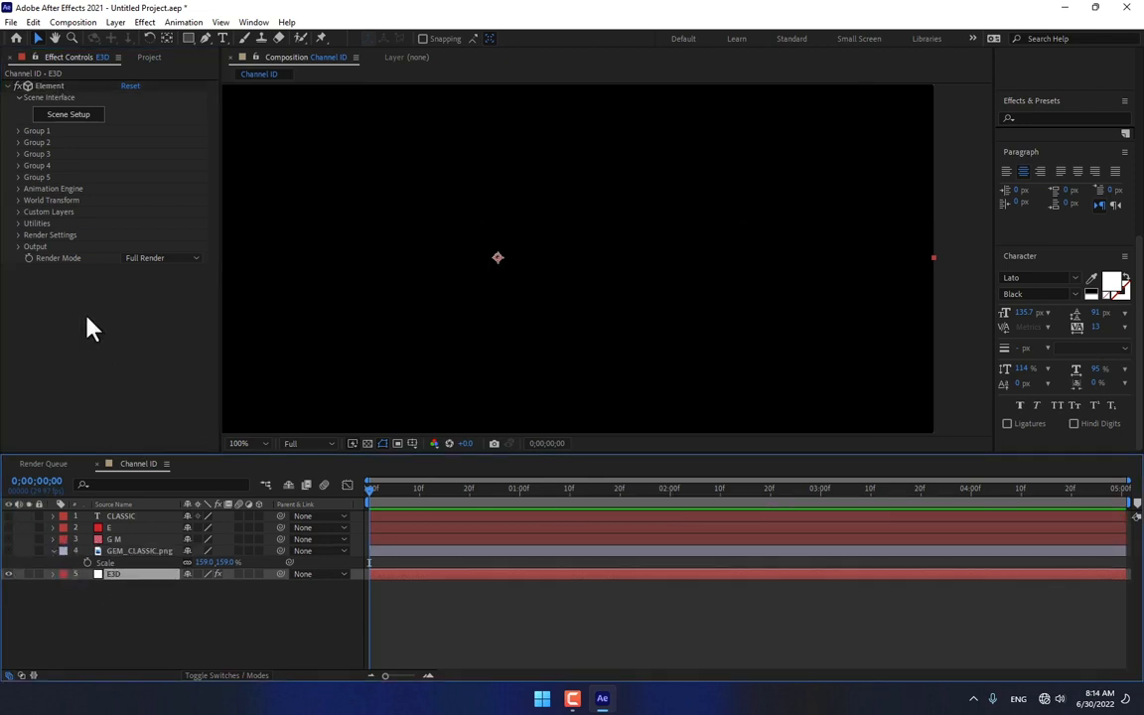
- In Element's custom text and masks, assign G M to Path Layer 1, E to Path Layer 2 and CLASSIC to Path Layer 3
left_click(18, 212)
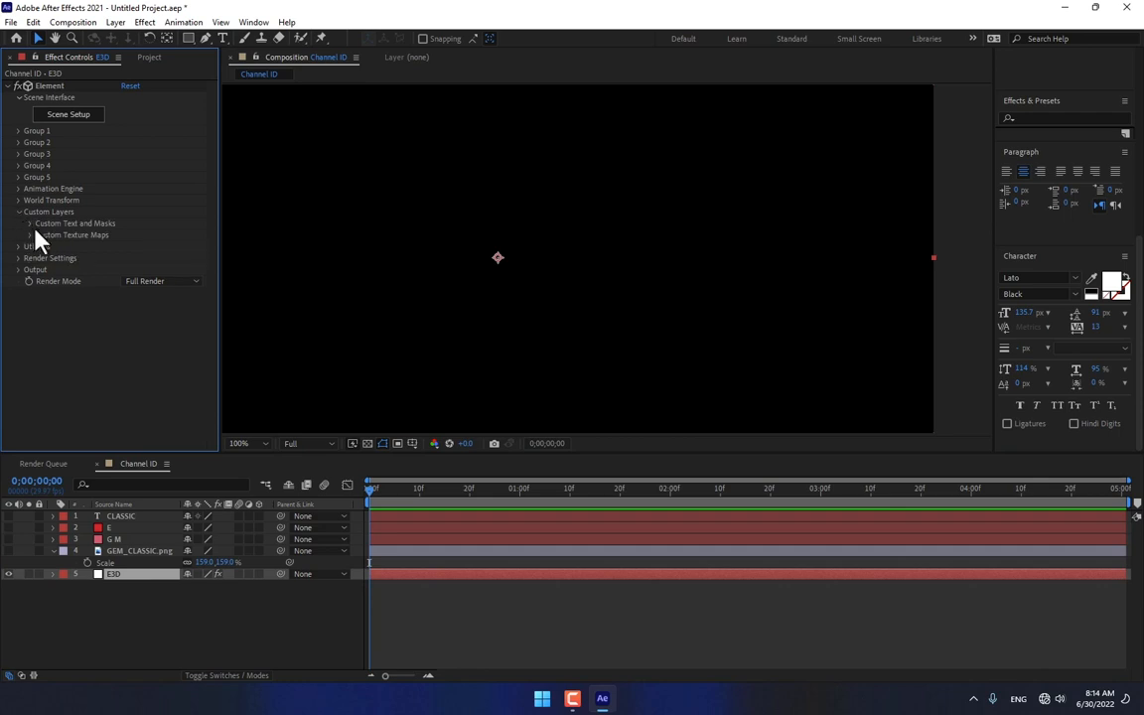
left_click(30, 224)
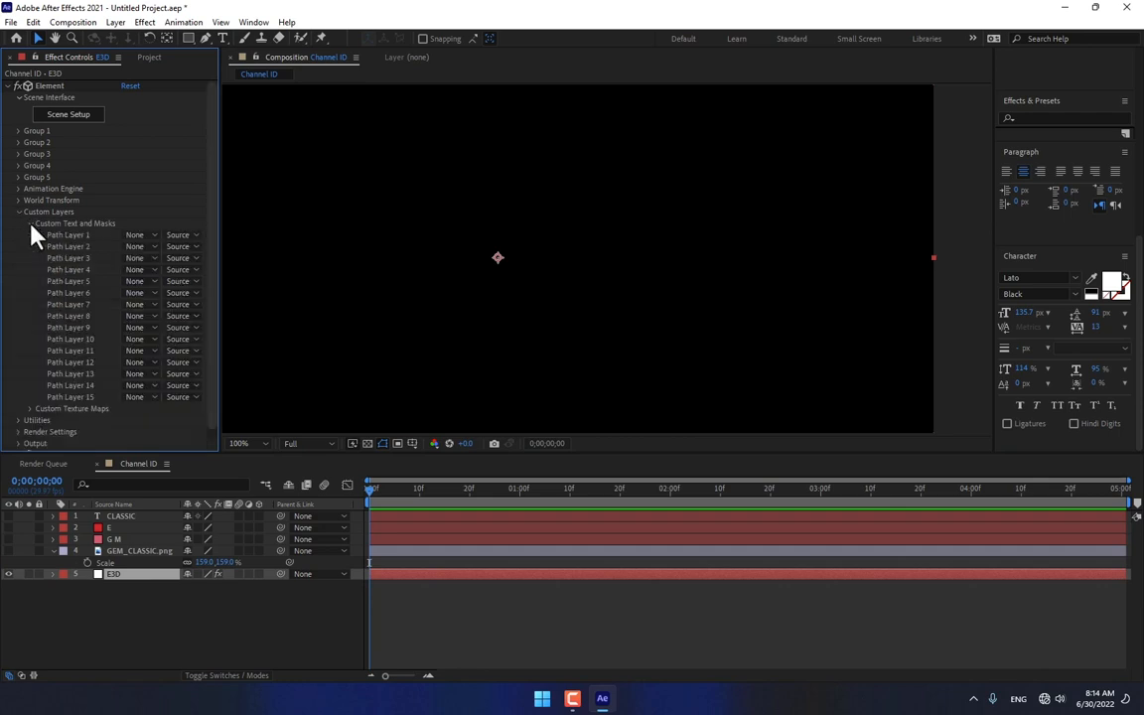
left_click(135, 236)
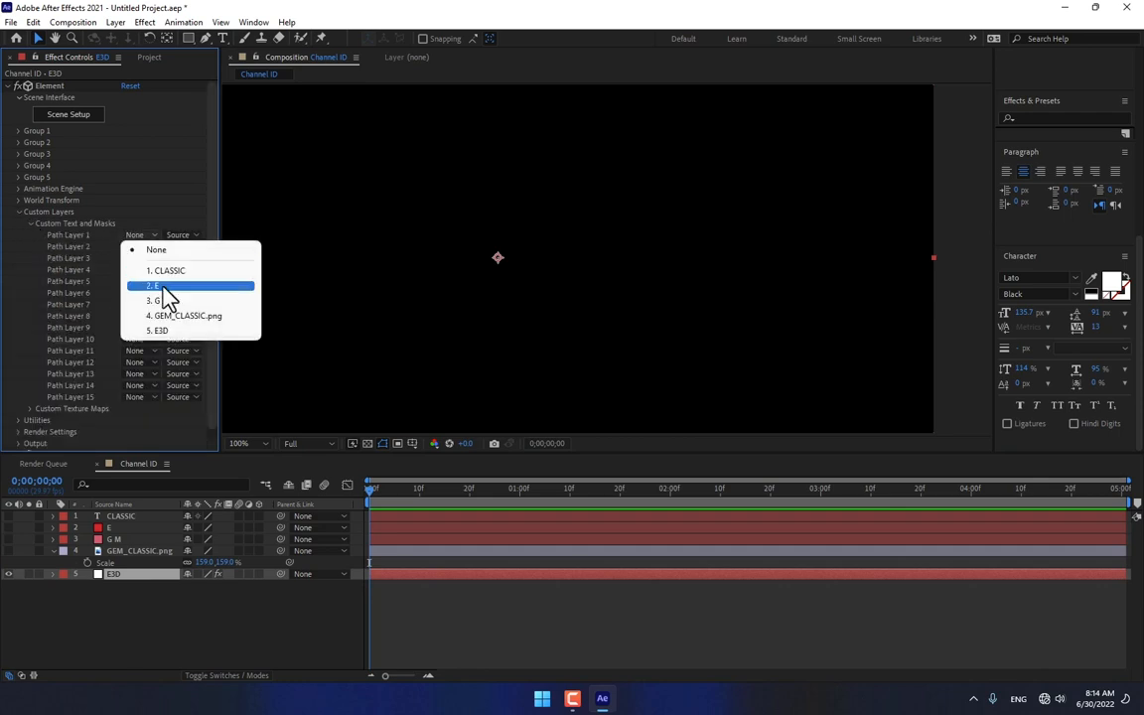
left_click(165, 301)
left_click(149, 246)
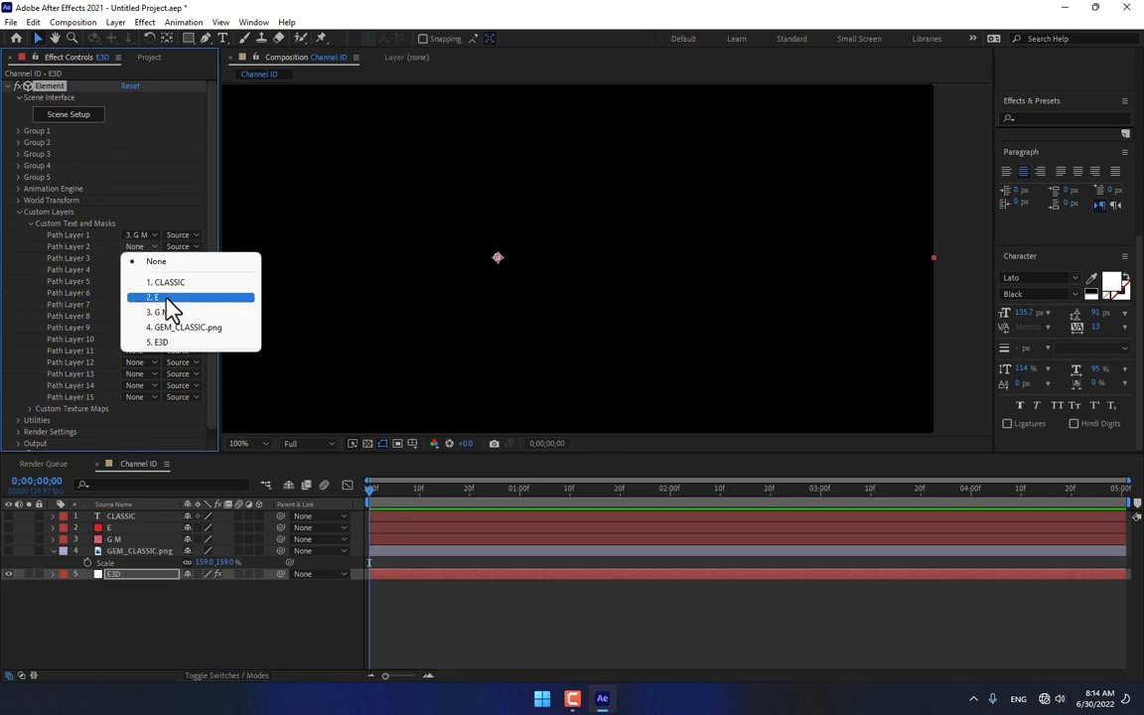
left_click(162, 297)
left_click(143, 259)
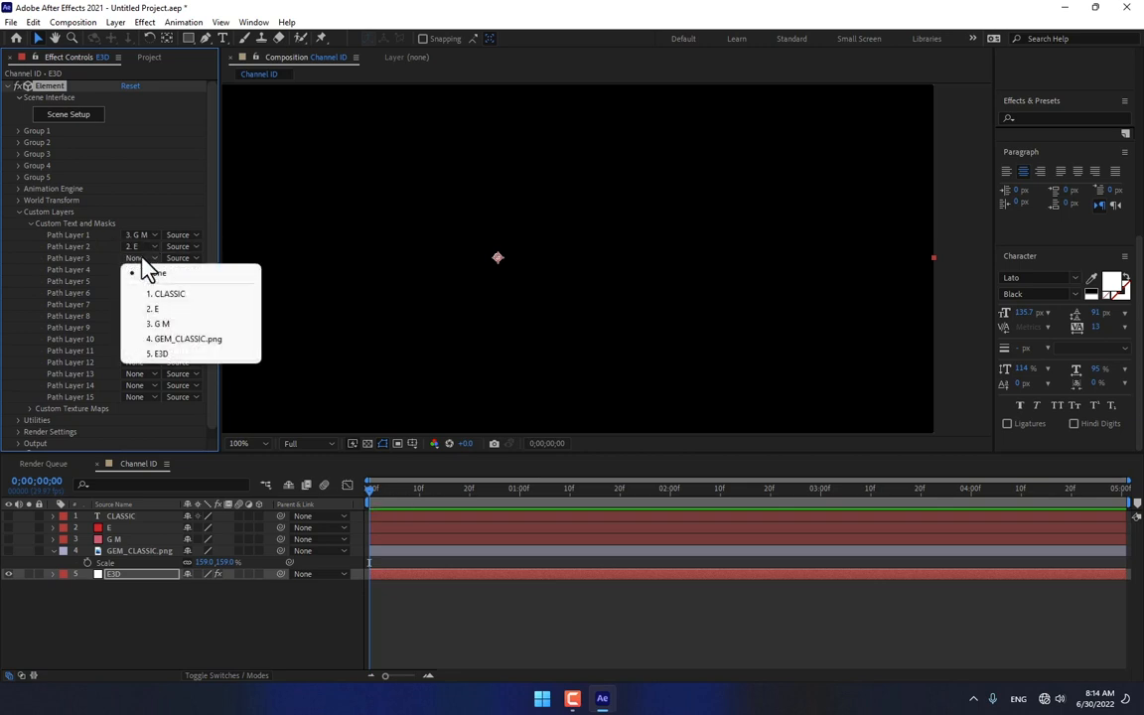
left_click(175, 297)
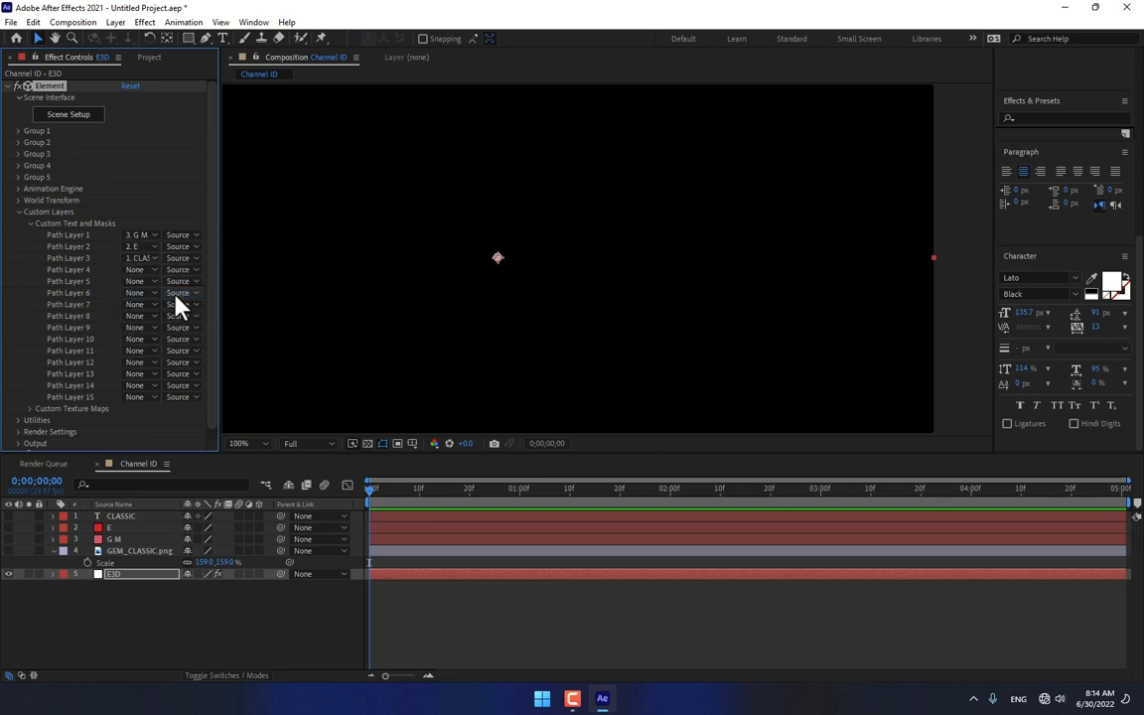
left_click(8, 550)
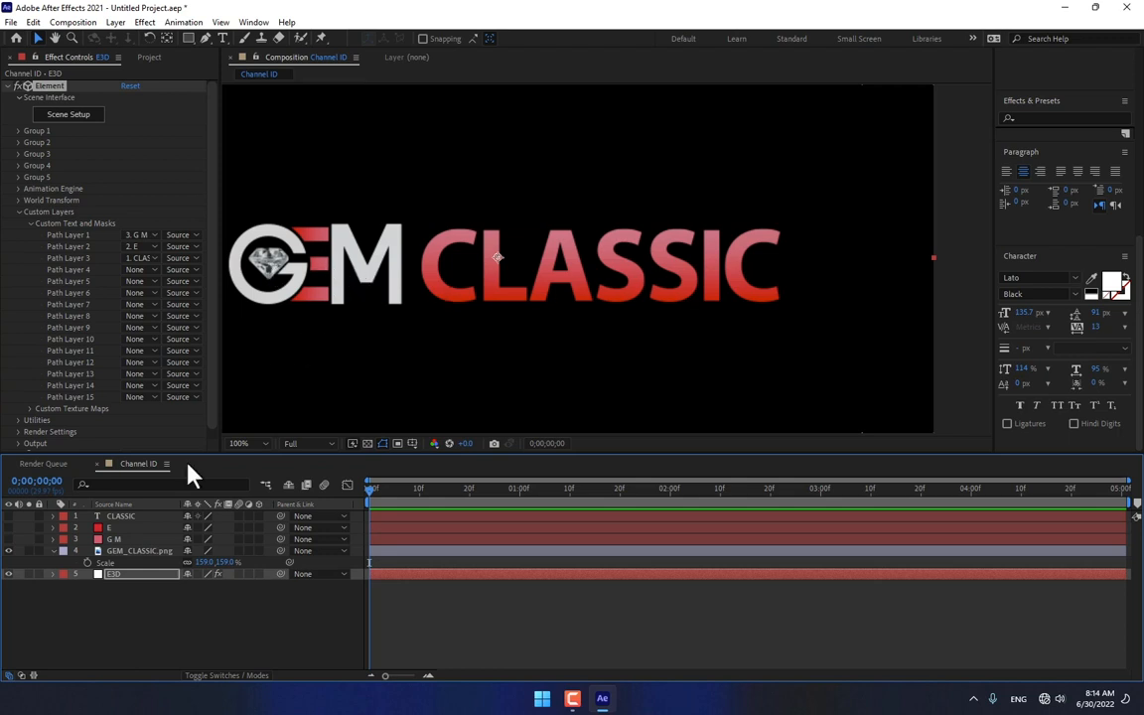
left_click(8, 550)
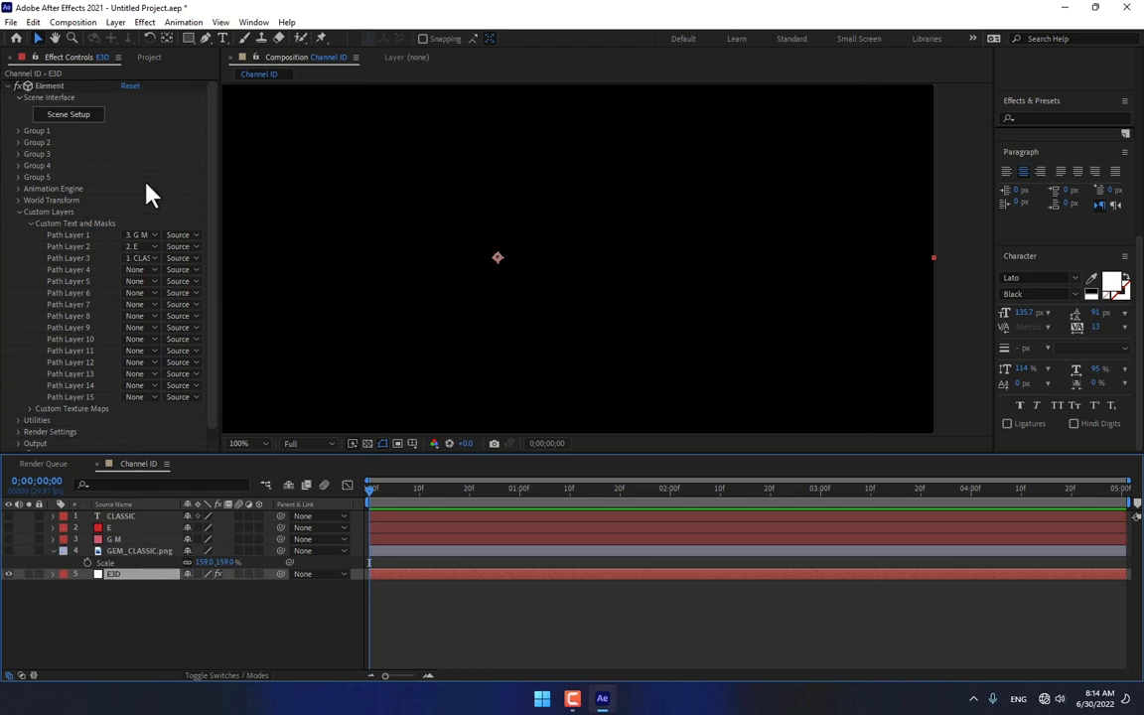
- Open Element's Scene Setup and extrude the G M shapes from Custom Path 1
left_click(68, 116)
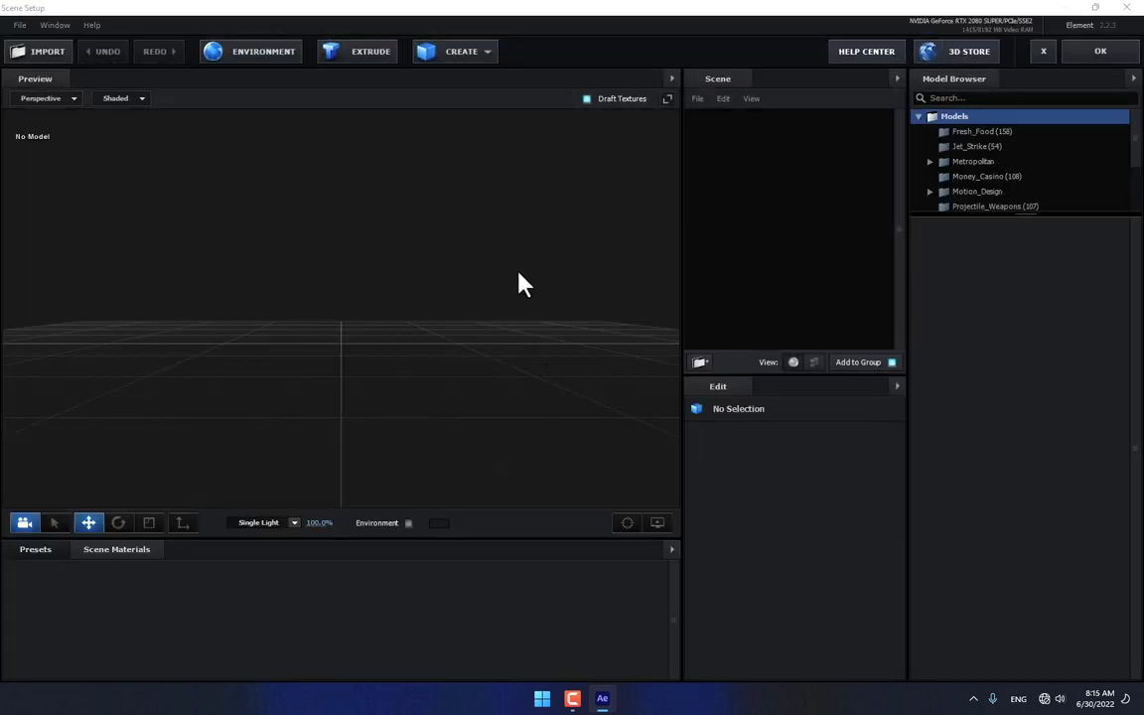
left_click(356, 52)
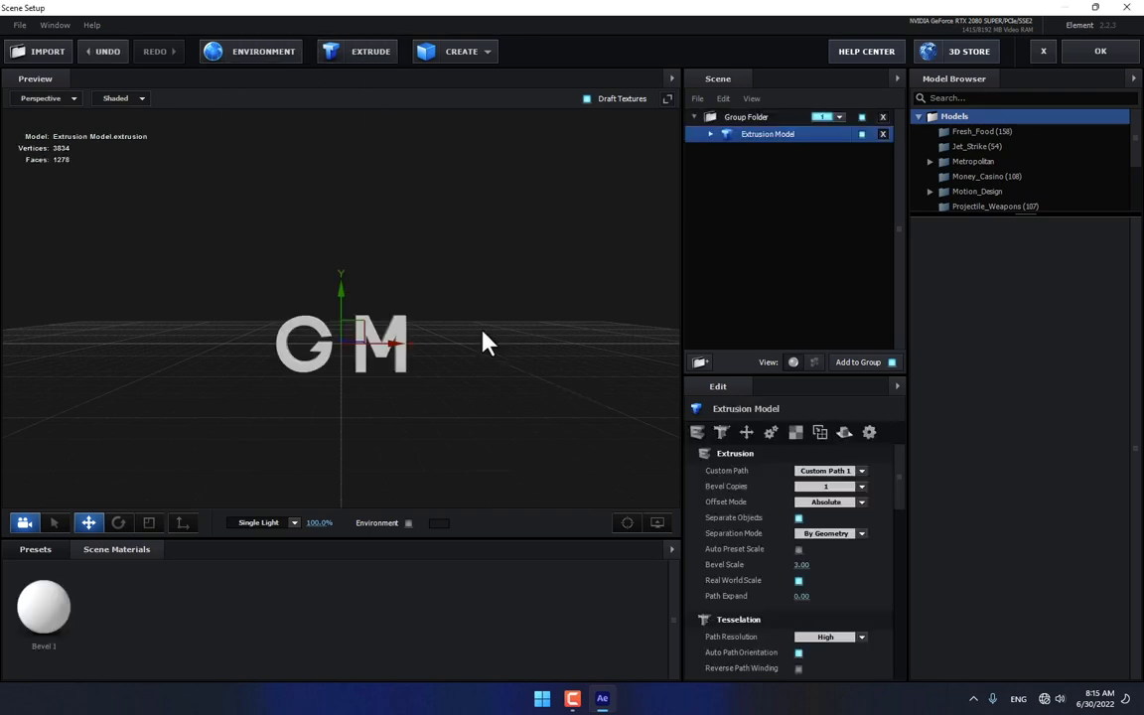
left_click_drag(519, 340, 521, 343)
scroll(329, 357, "up", 5)
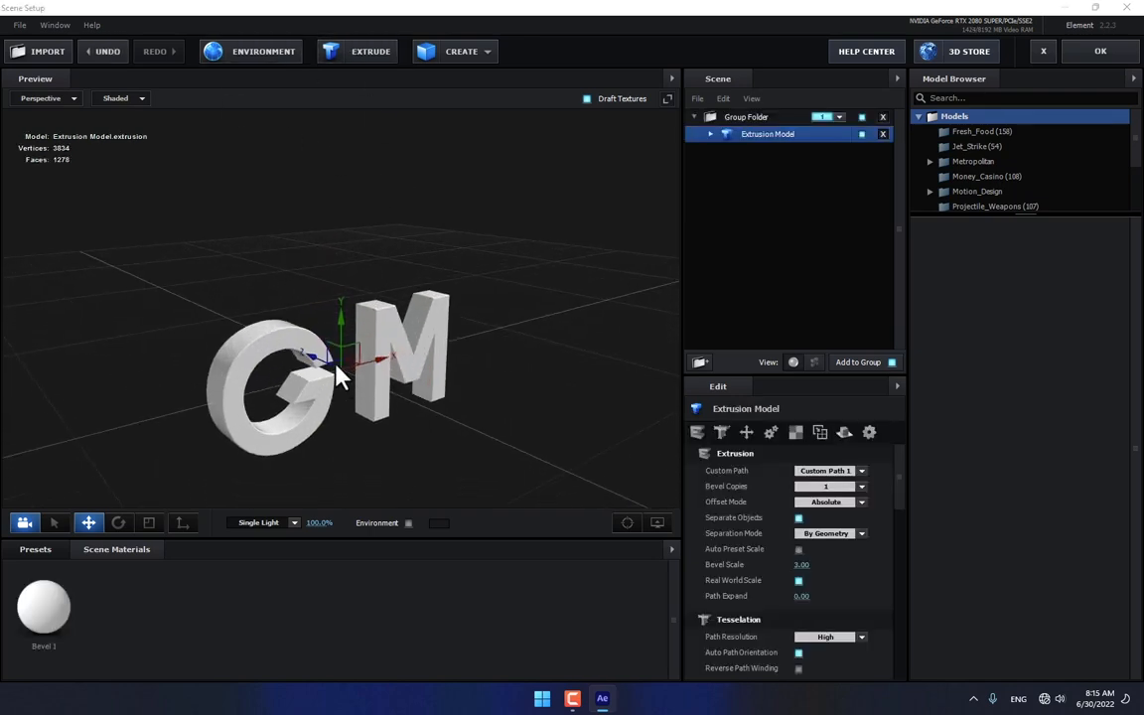
left_click_drag(335, 365, 343, 311)
- Apply the Century physical bevel preset to the G M extrusion and scale down its depth
left_click(39, 548)
left_click(50, 581)
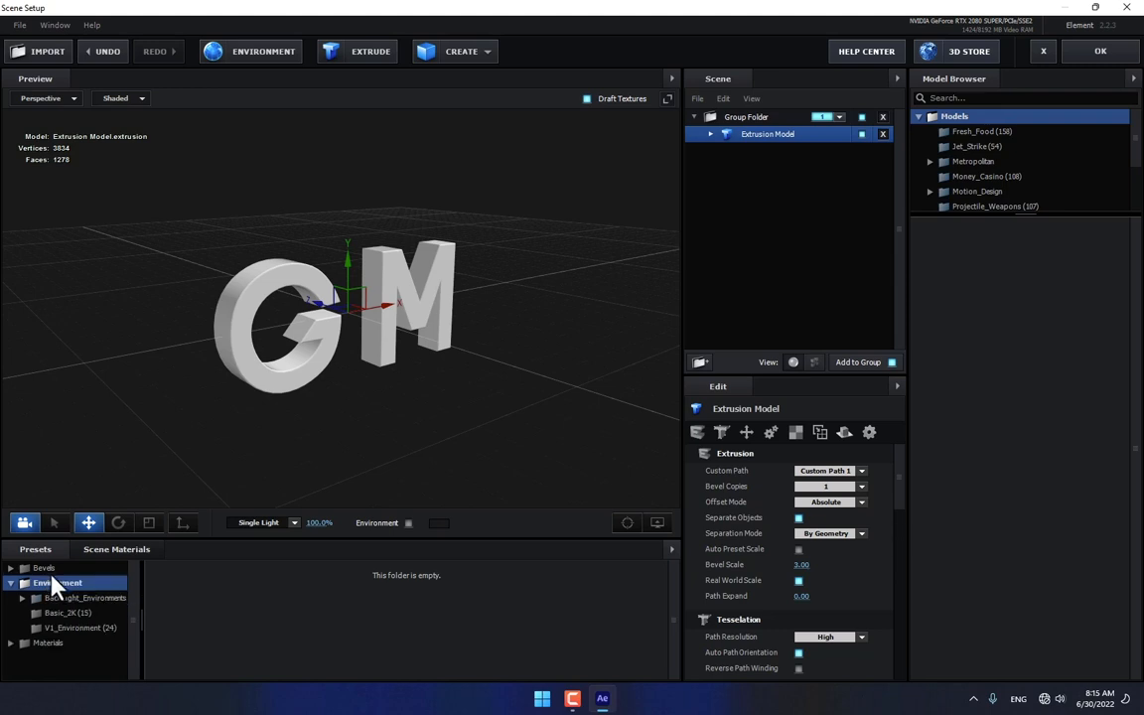
left_click(51, 573)
left_click(55, 583)
scroll(592, 623, "down", 1)
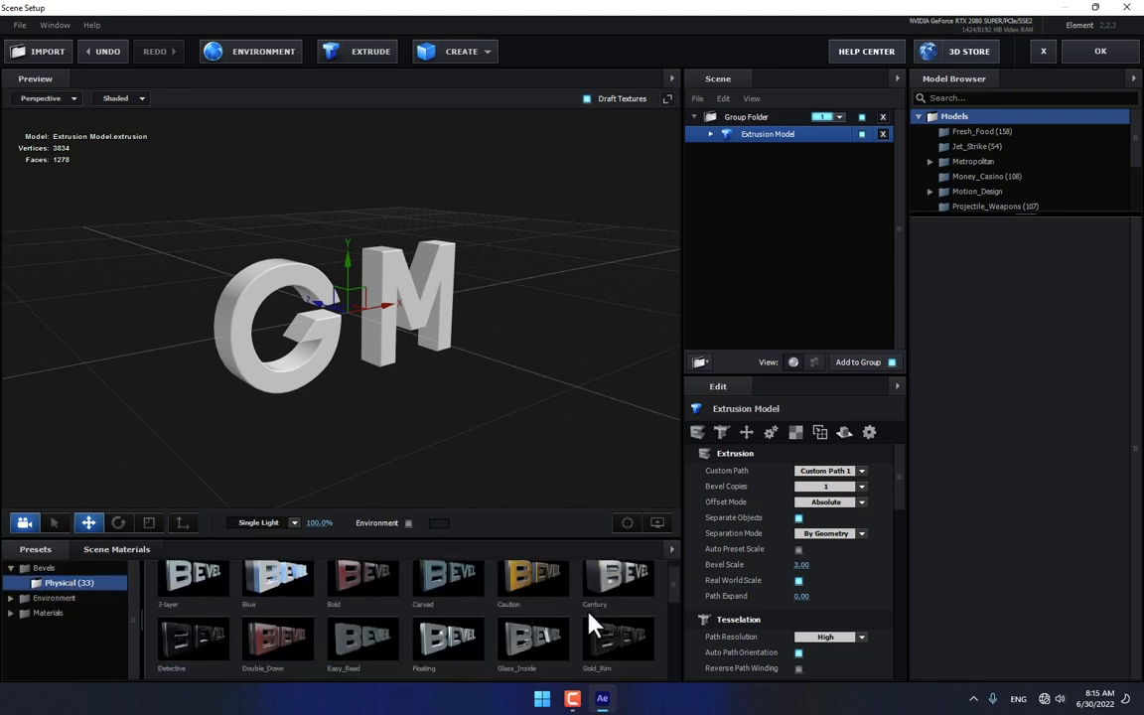
scroll(591, 622, "up", 5)
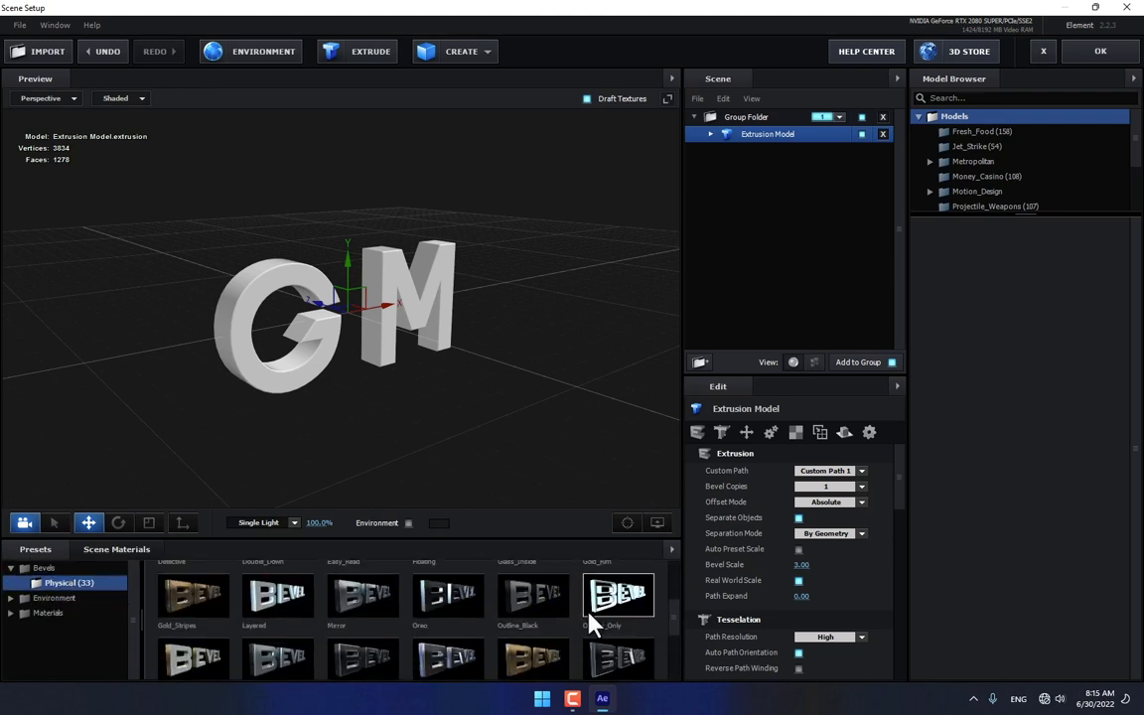
scroll(592, 622, "up", 1)
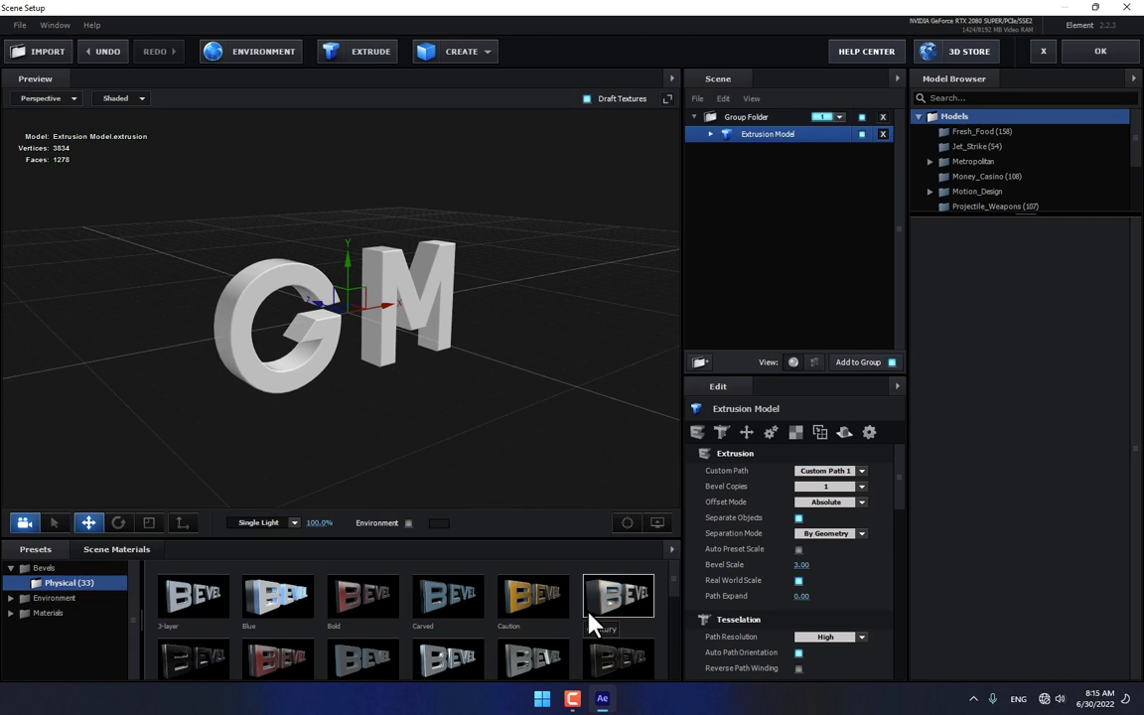
left_click(618, 596)
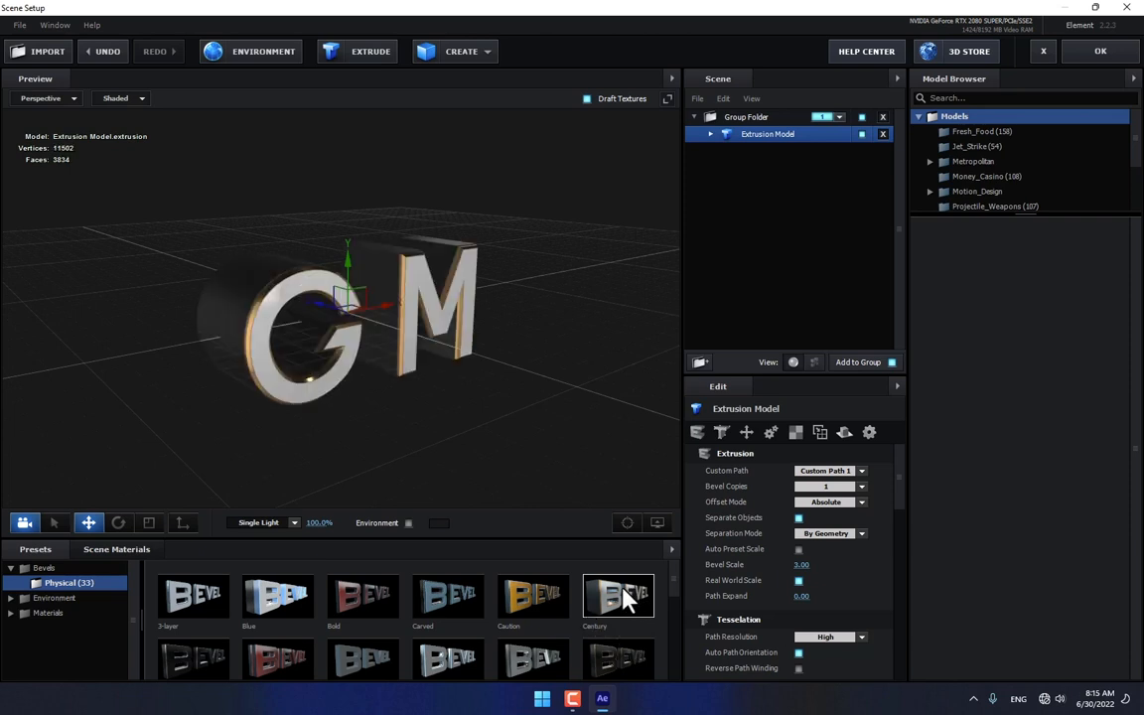
left_click_drag(499, 403, 413, 359)
left_click(148, 523)
- Replace the material of the G M extrusion's Bevel 2 with the Chrome physical material
left_click(710, 134)
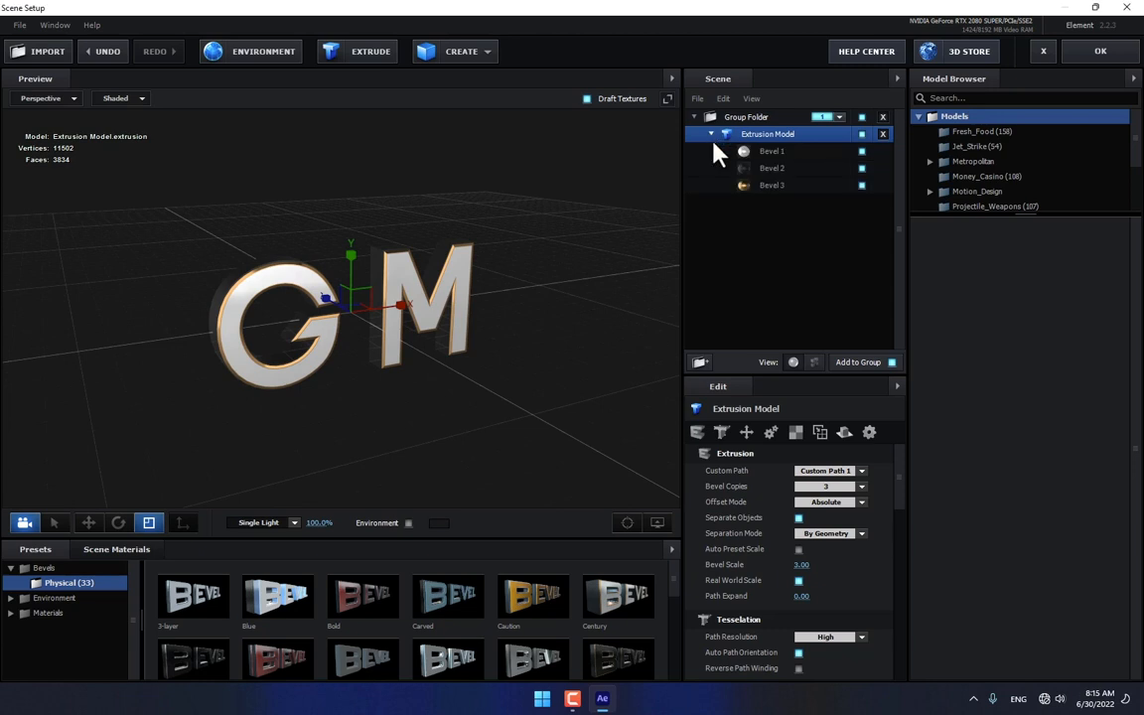
left_click(771, 170)
left_click(65, 614)
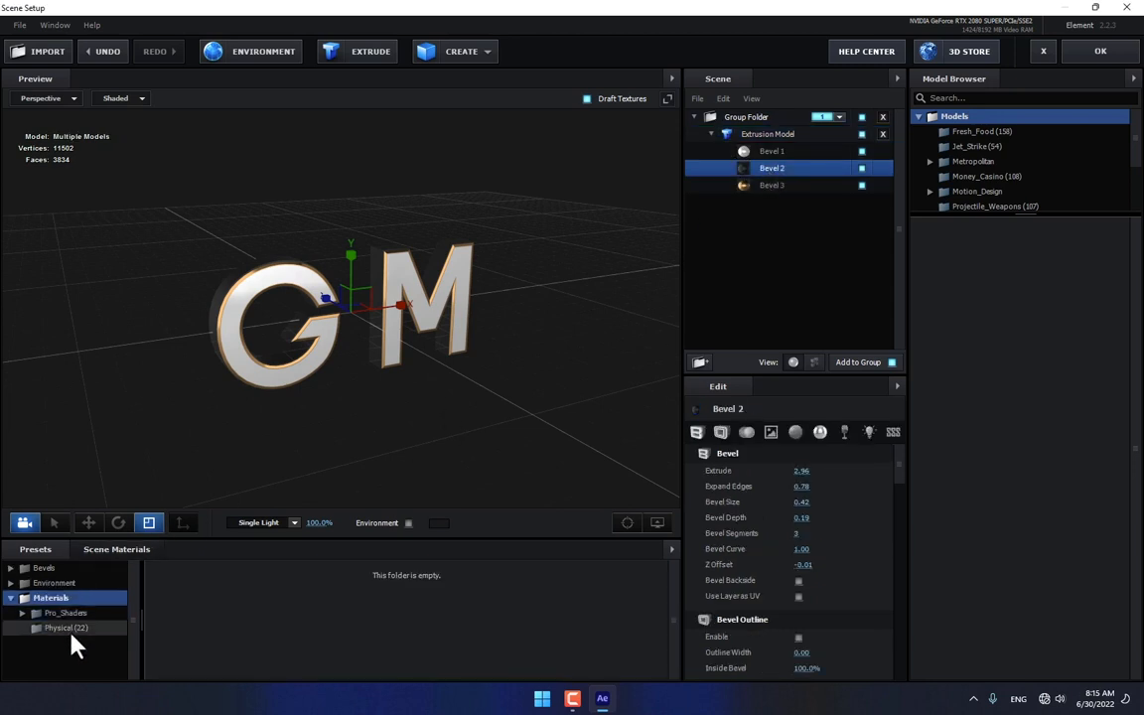
left_click(68, 628)
left_click_drag(498, 621, 795, 171)
mouse_move(570, 334)
left_mouse_down()
mouse_move(598, 339)
mouse_move(542, 348)
mouse_move(582, 317)
mouse_move(572, 357)
mouse_move(625, 365)
mouse_move(528, 339)
mouse_move(579, 320)
left_mouse_up()
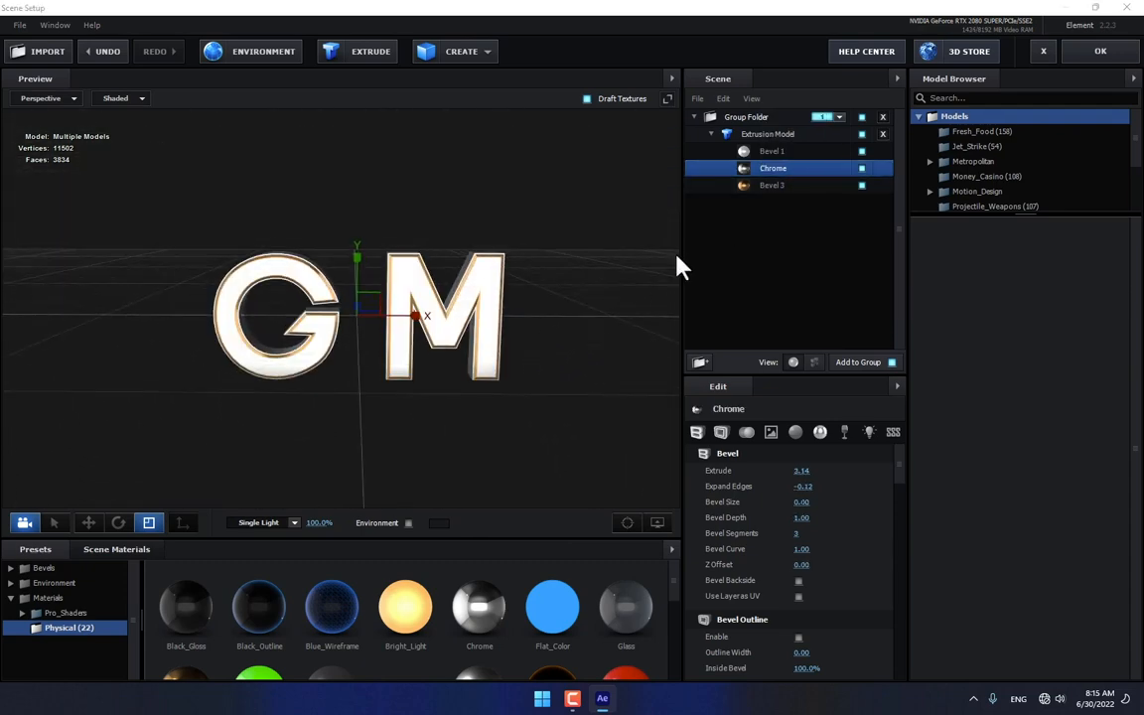
- Duplicate the G M extrusion model and set one copy's custom path to Custom Path 2 for the E
left_click(774, 135)
right_click(781, 145)
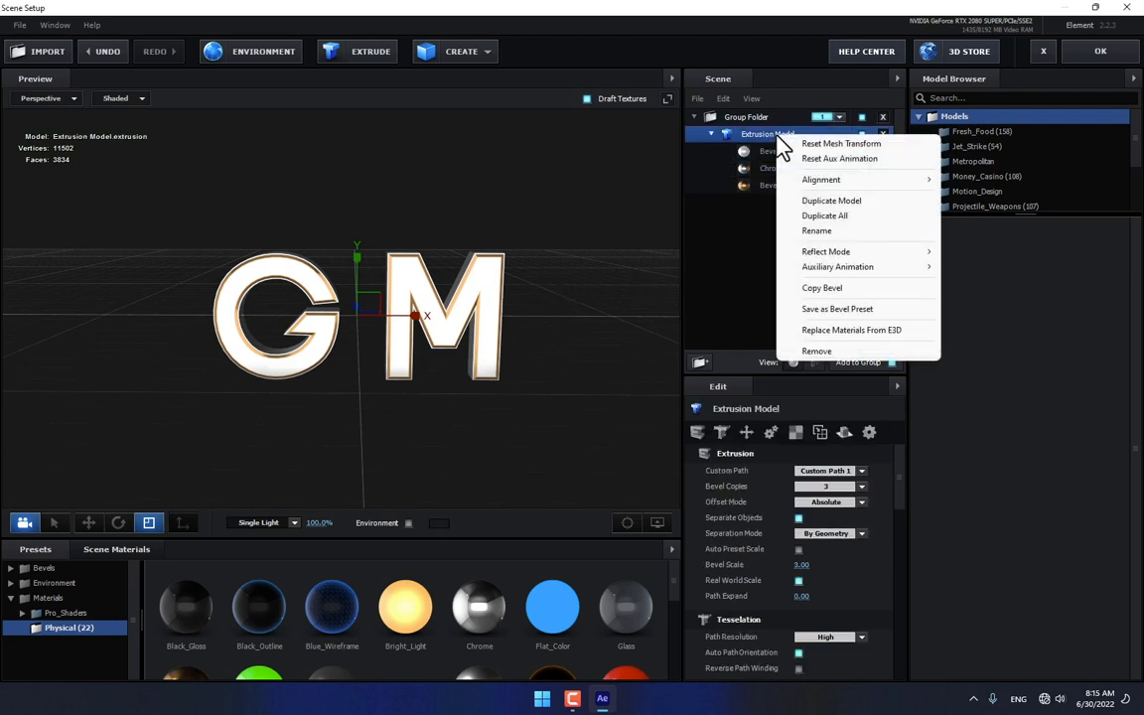
left_click(834, 201)
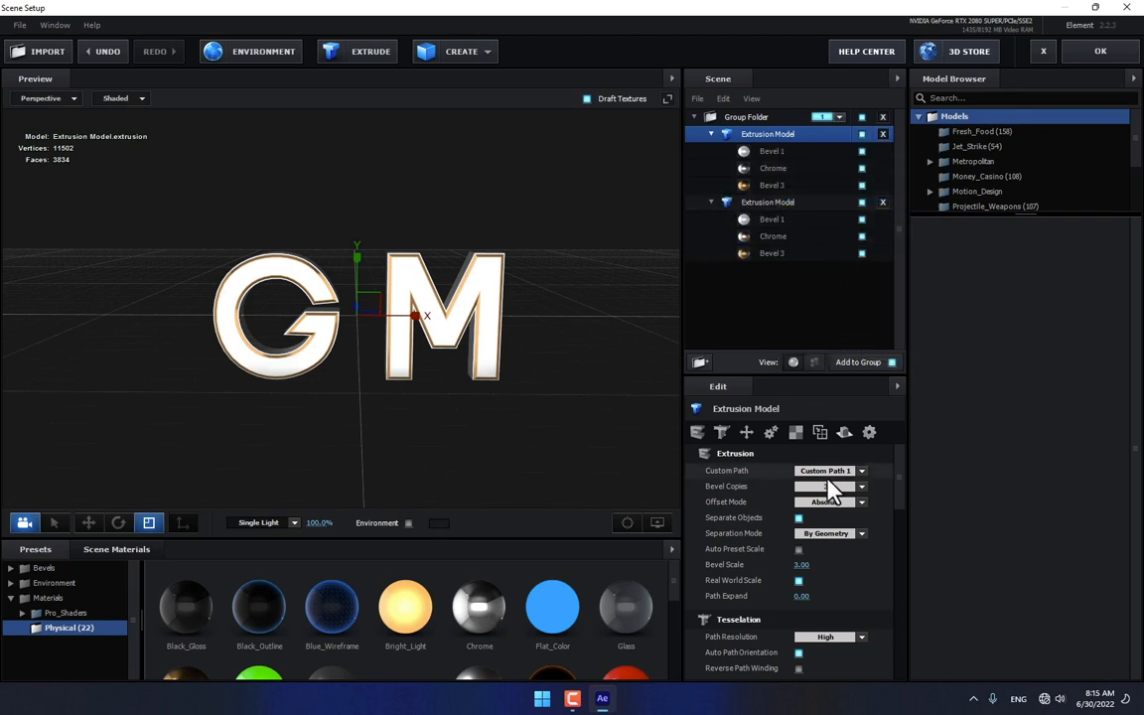
left_click(861, 471)
left_click(844, 272)
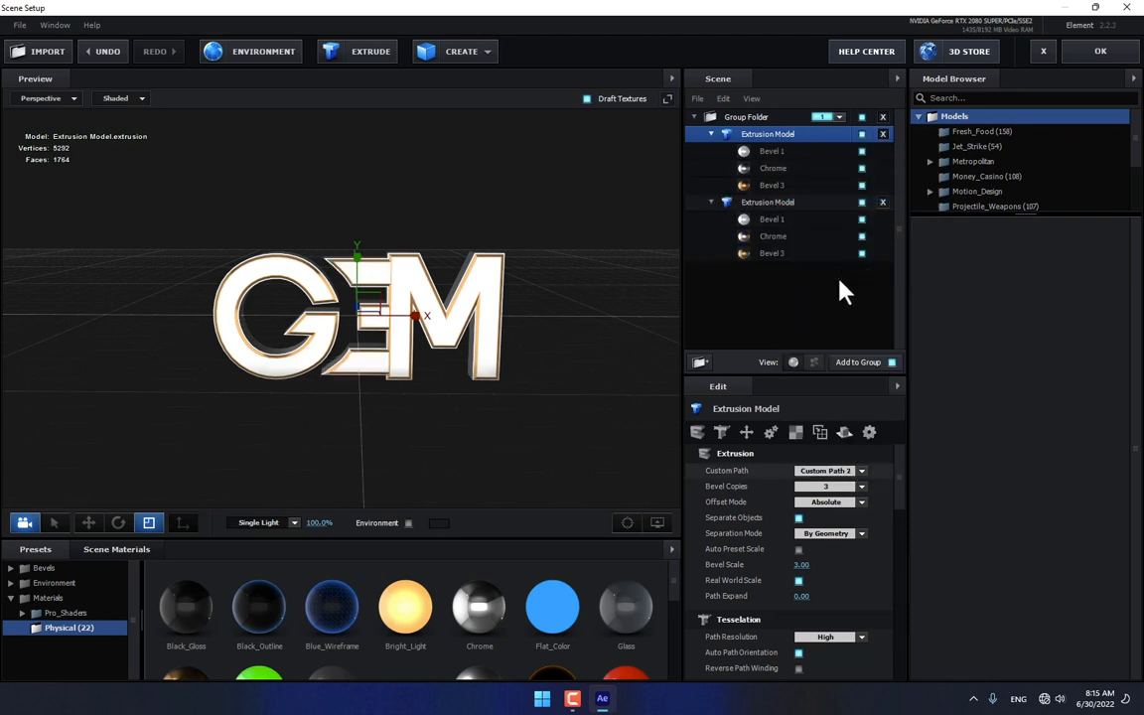
- Move the E extrusion left along the X axis to fit between the G and the M
left_click(88, 522)
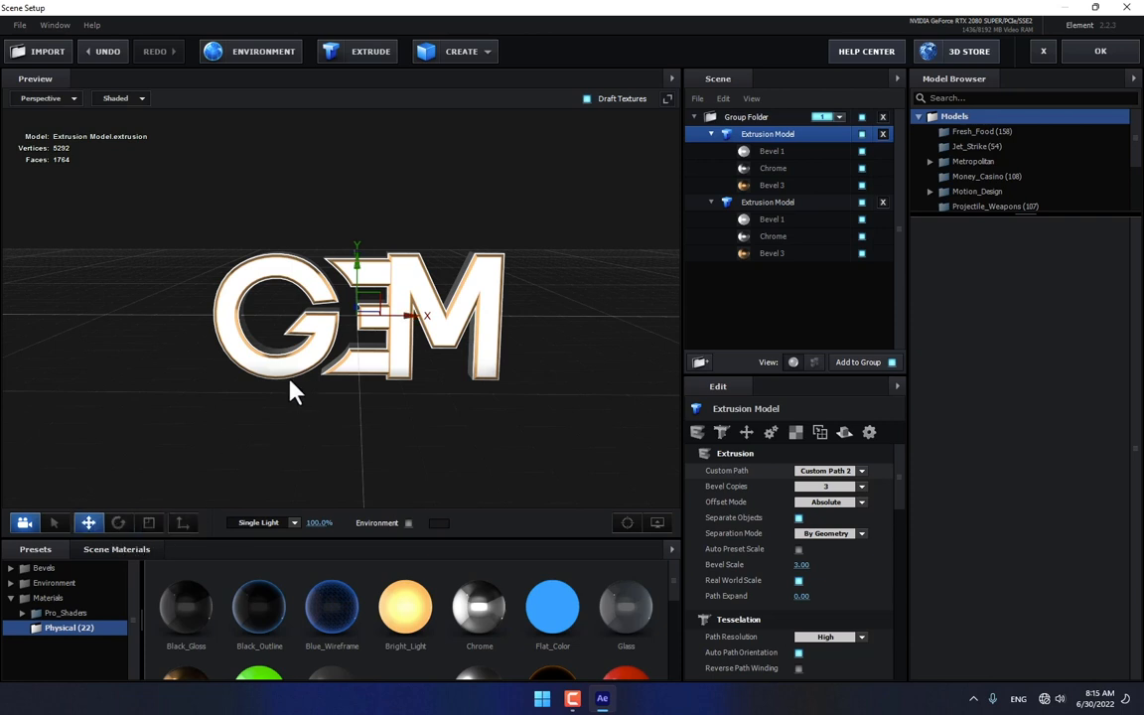
left_click_drag(408, 319, 391, 319)
left_click_drag(370, 362, 363, 355)
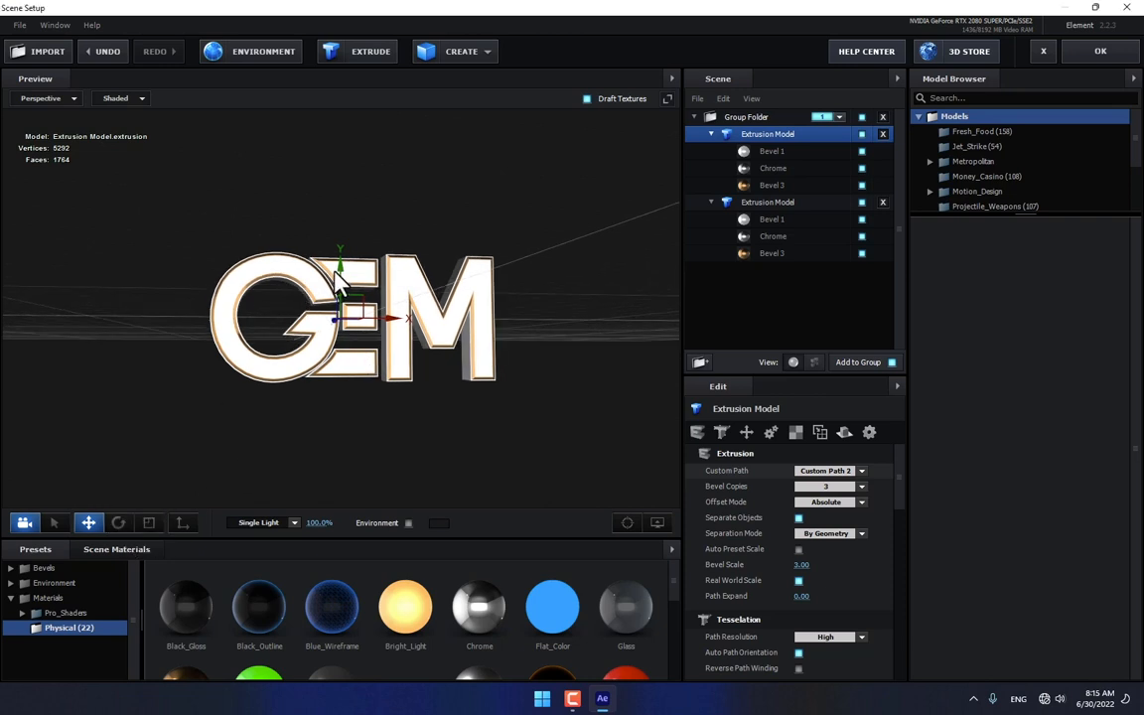
- Scale the E slightly taller and nudge it along the Y axis to line up with the G and M
left_click(149, 529)
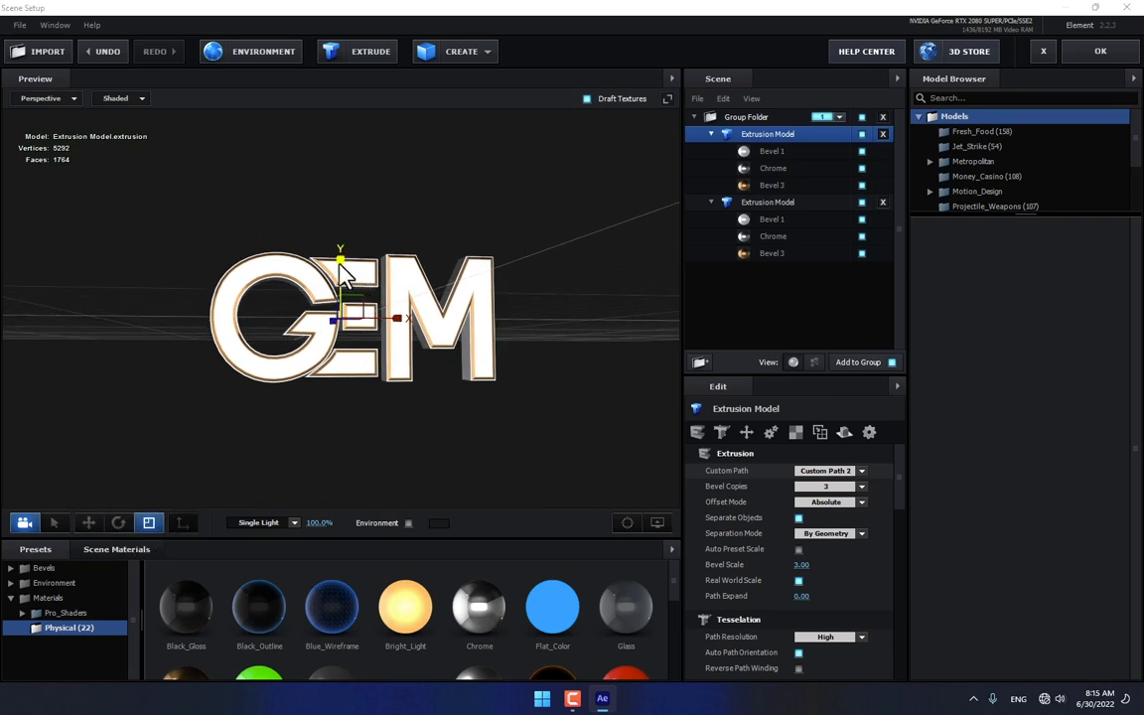
left_click_drag(341, 272, 340, 268)
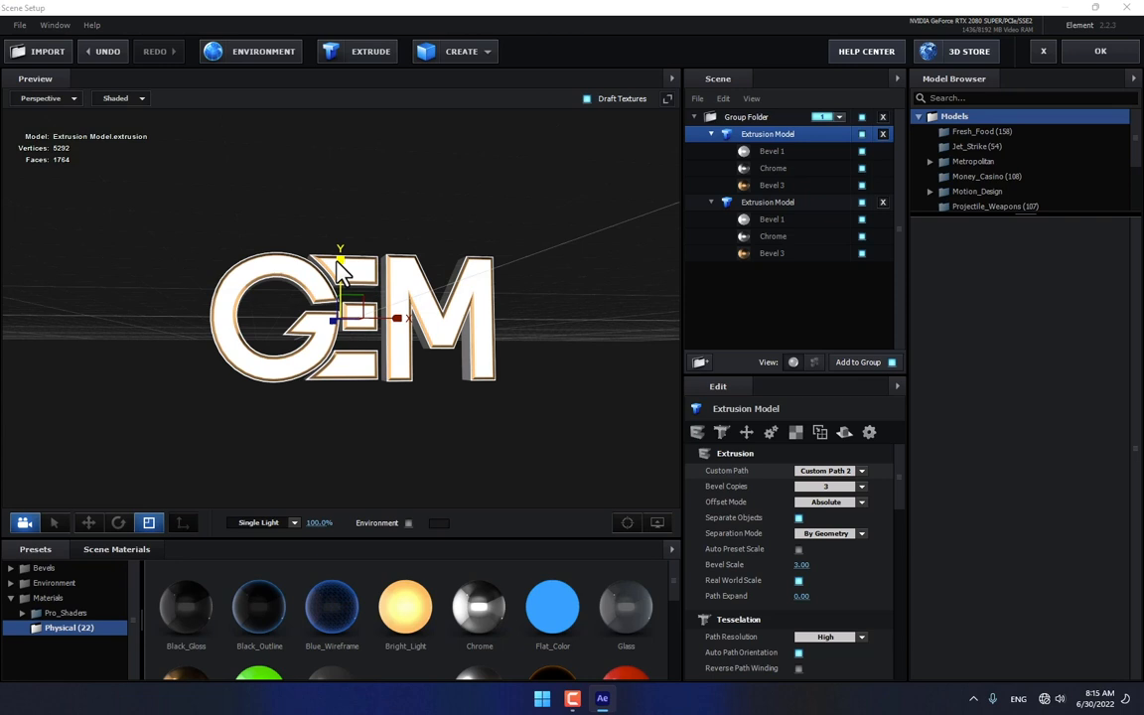
left_click(94, 525)
mouse_move(349, 380)
left_mouse_down()
mouse_move(337, 397)
mouse_move(358, 397)
left_mouse_up()
left_click_drag(344, 261, 344, 264)
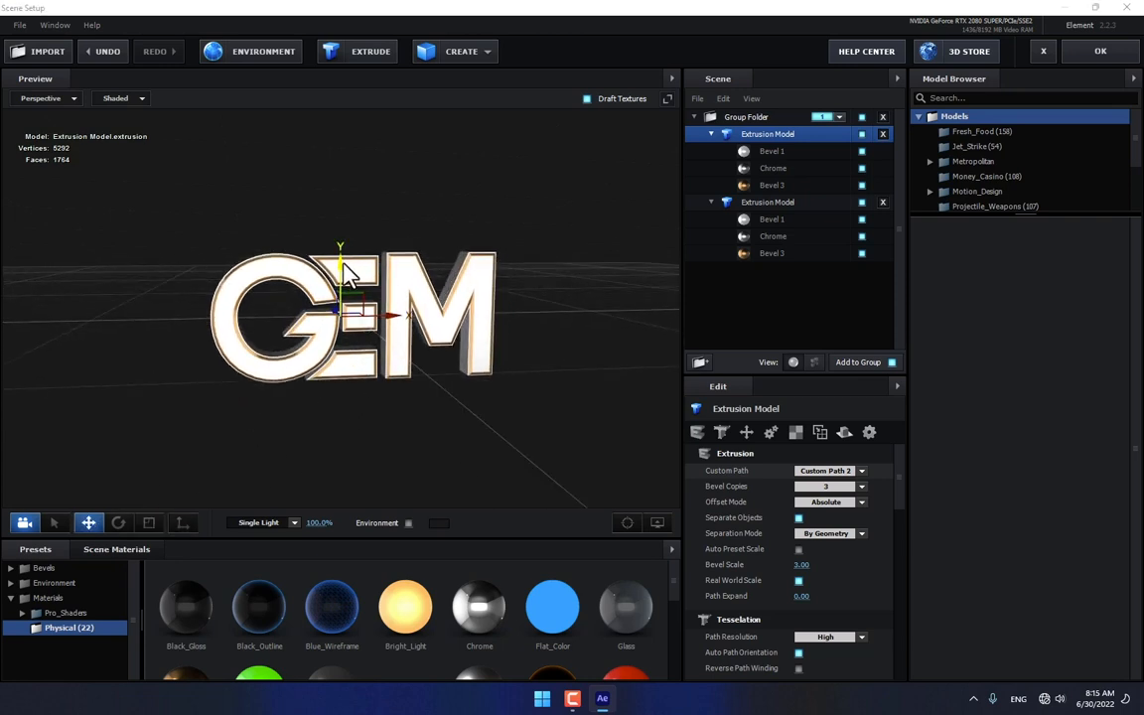
left_click_drag(340, 381, 340, 370)
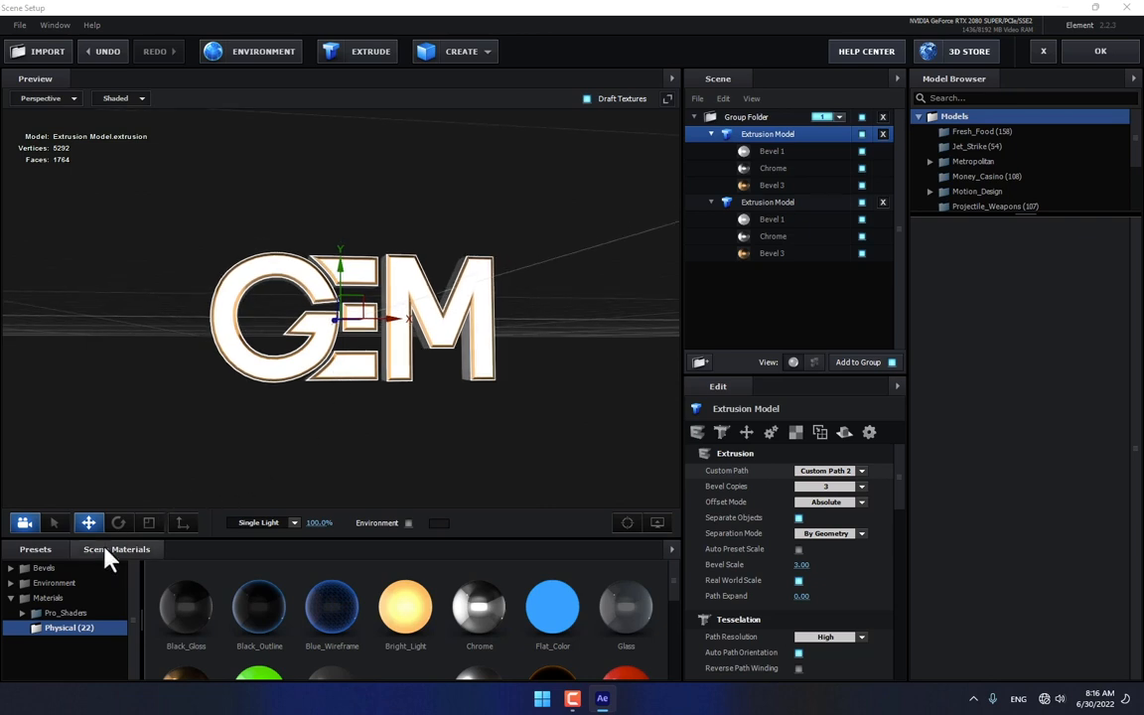
- Apply the Bold physical bevel preset to the E extrusion and scale its depth along the Z axis
left_click(45, 567)
left_click(67, 583)
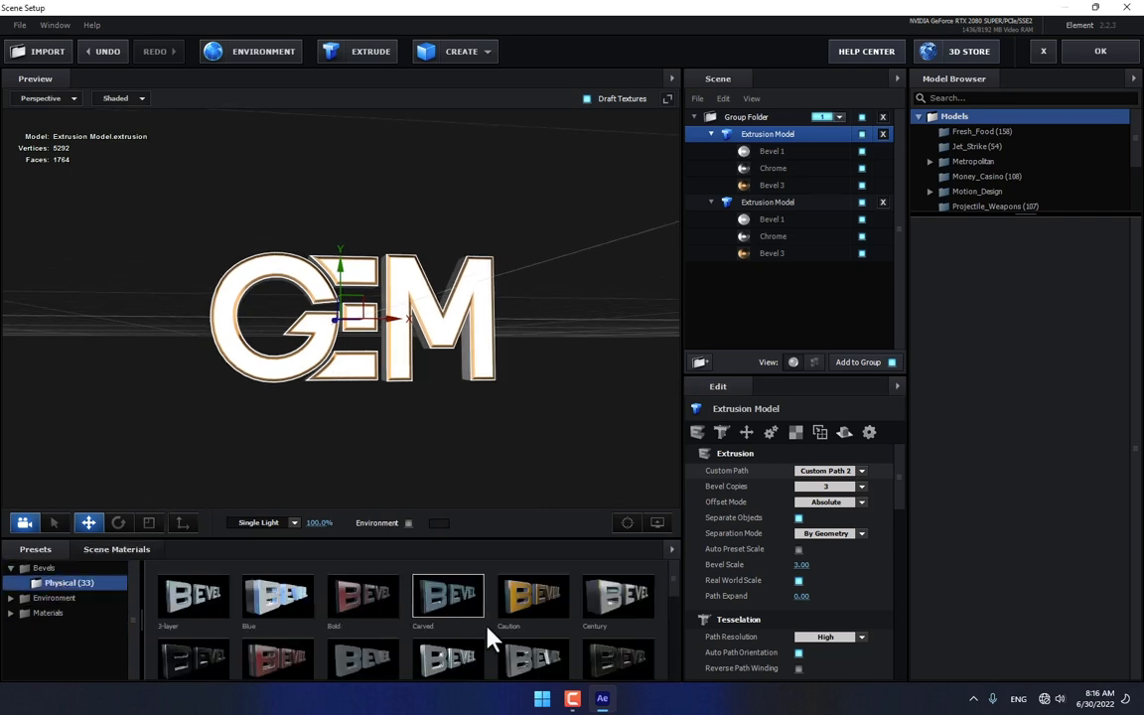
double_click(364, 593)
left_click_drag(403, 462, 484, 489)
left_click(149, 524)
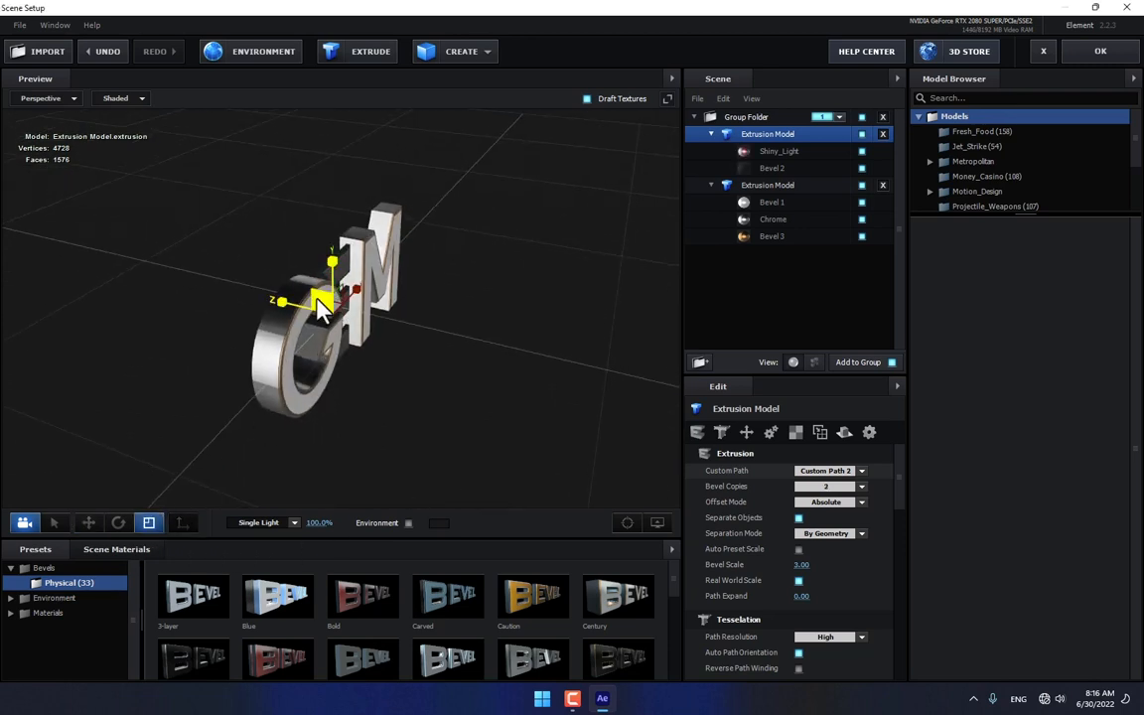
left_click_drag(278, 308, 347, 334)
scroll(360, 288, "up", 6)
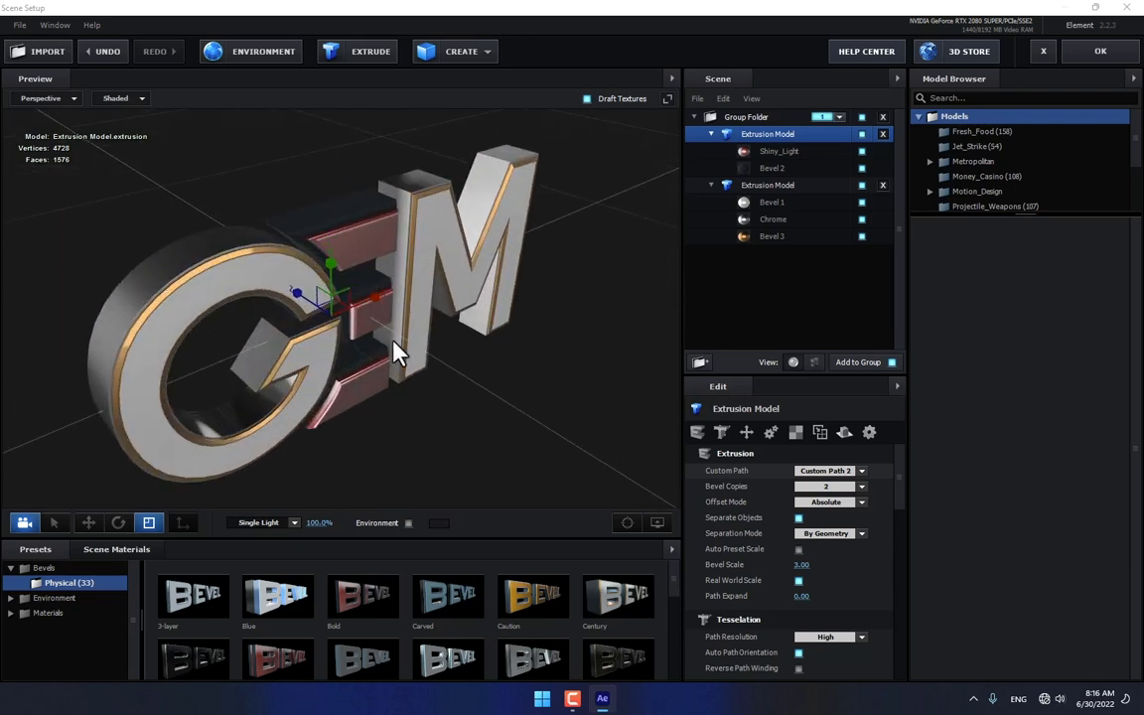
- Replace the Bevel 2 material of the E extrusion with the Chrome physical material
left_click(782, 168)
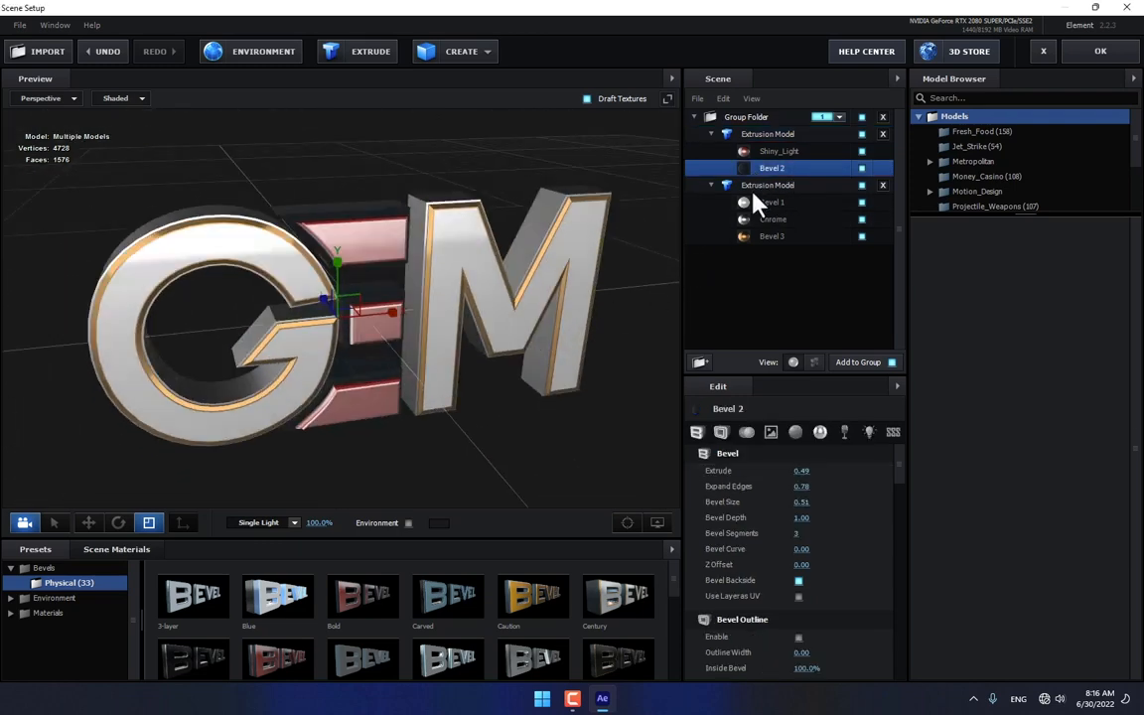
left_click(62, 603)
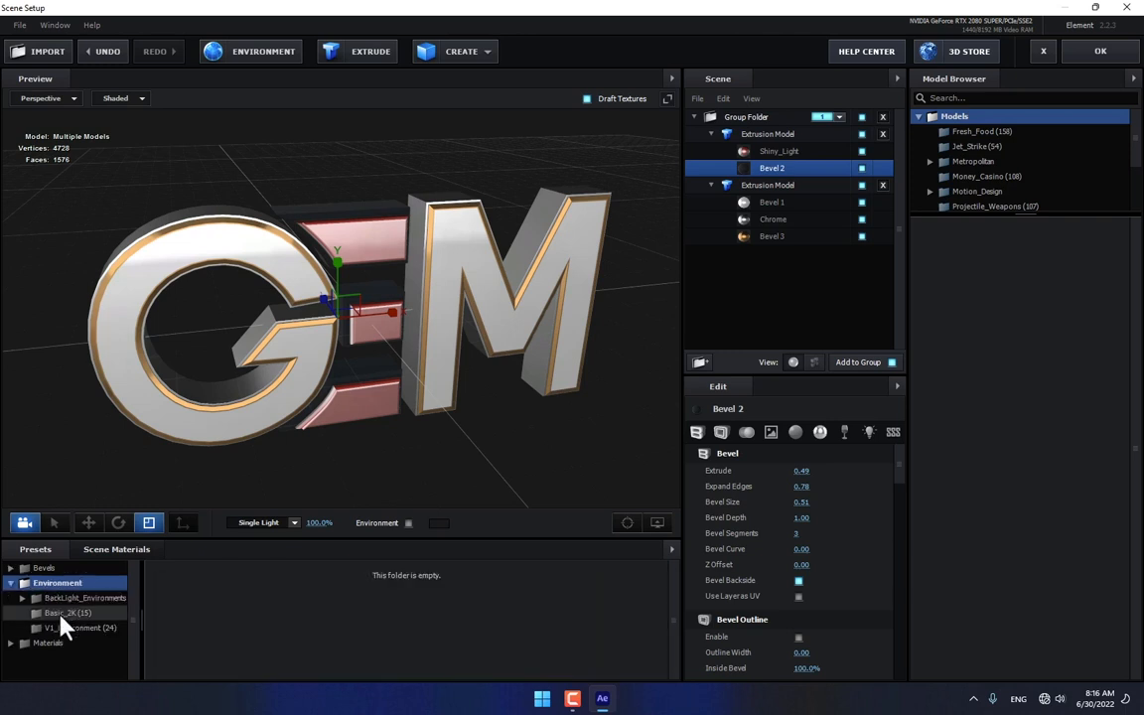
left_click(58, 642)
left_click(66, 633)
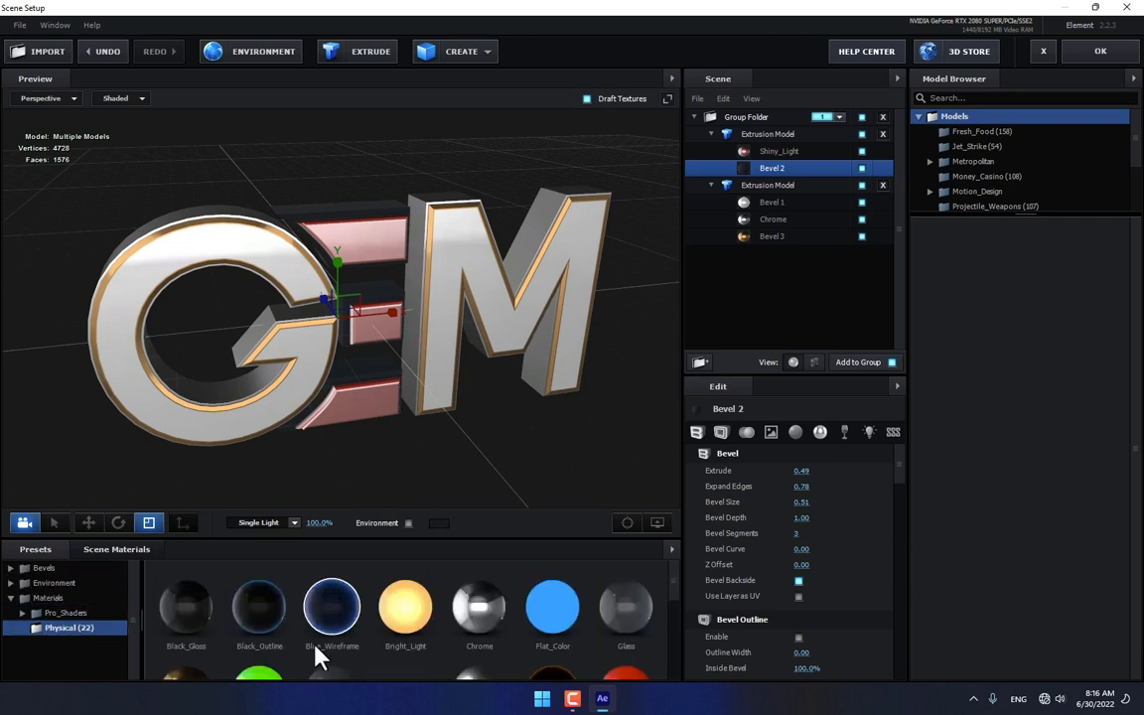
left_click_drag(477, 624, 780, 167)
mouse_move(556, 294)
left_mouse_down()
mouse_move(567, 301)
mouse_move(556, 283)
left_mouse_up()
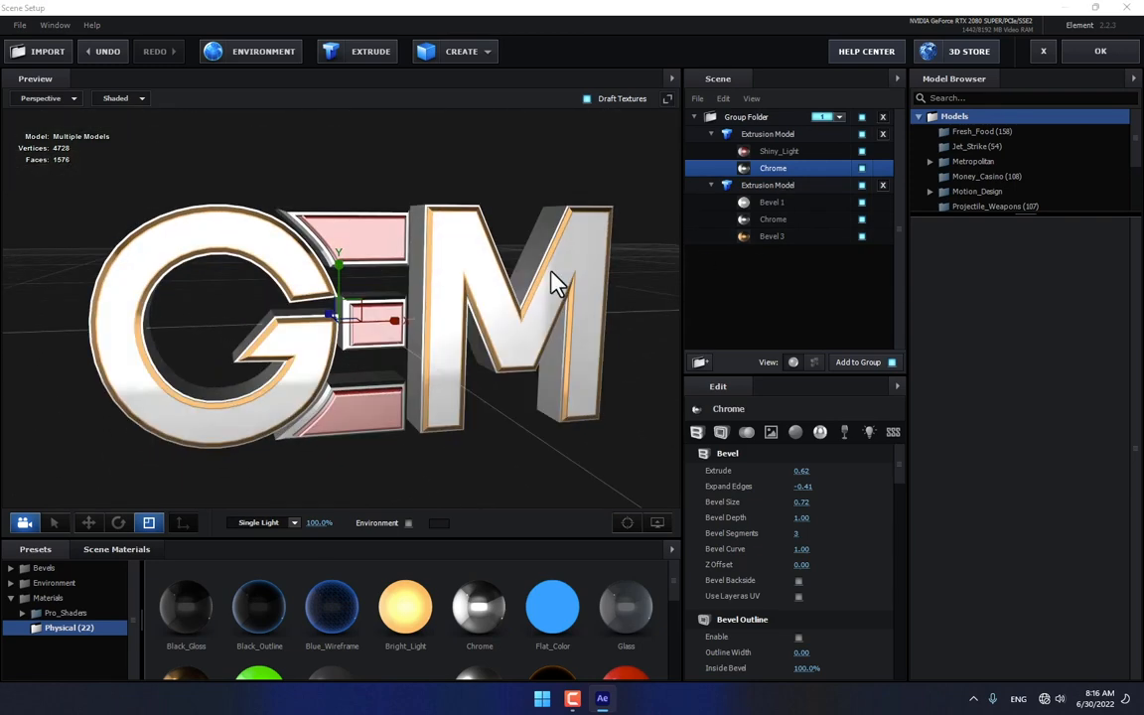
- Set Expand Edges of the E extrusion's Shiny_Light bevel to 0.02
left_click(779, 152)
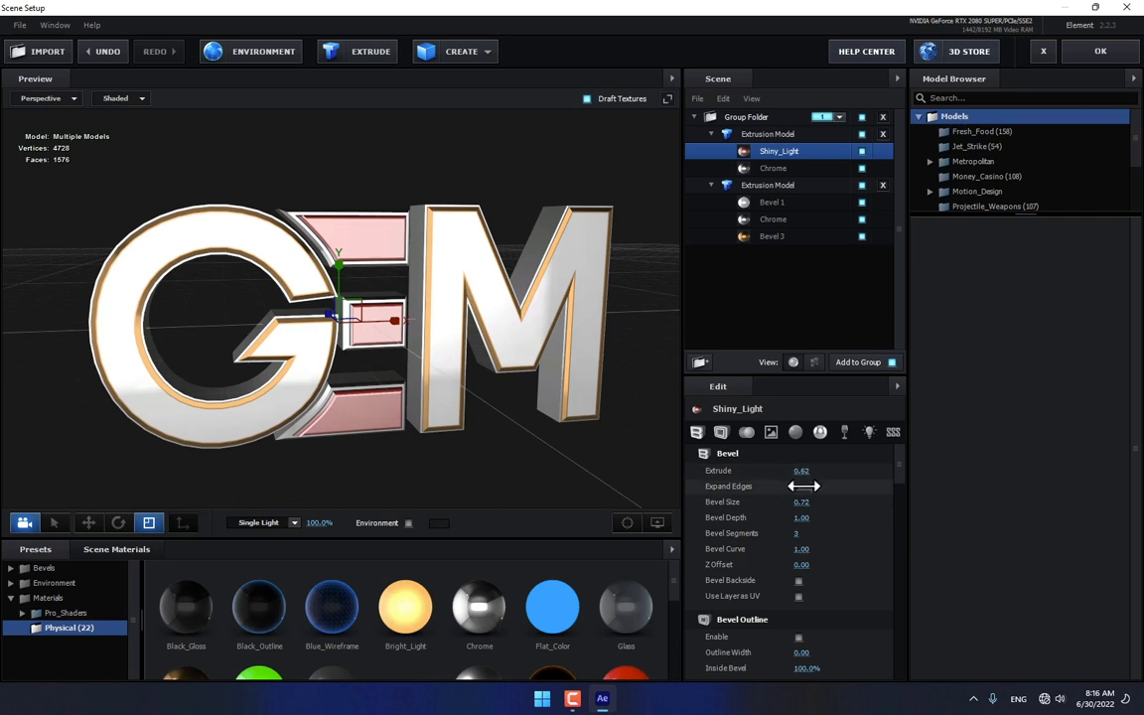
left_click_drag(809, 487, 836, 489)
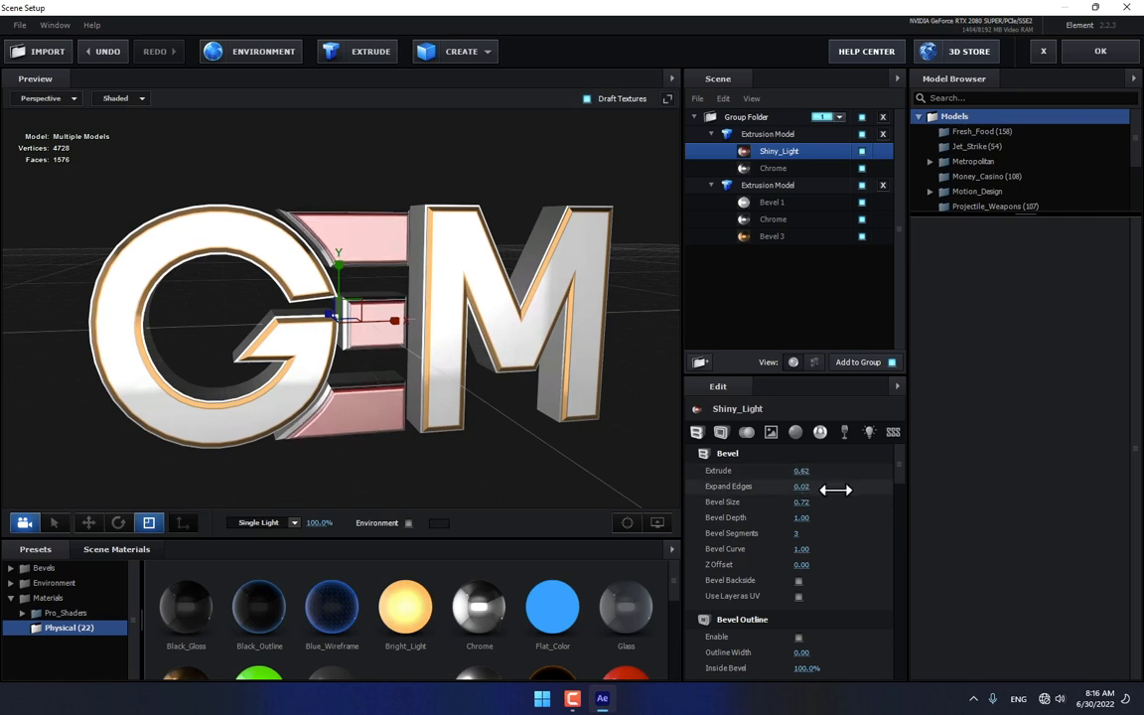
left_click_drag(542, 383, 603, 393)
left_click_drag(485, 411, 511, 379)
left_click_drag(640, 227, 334, 403)
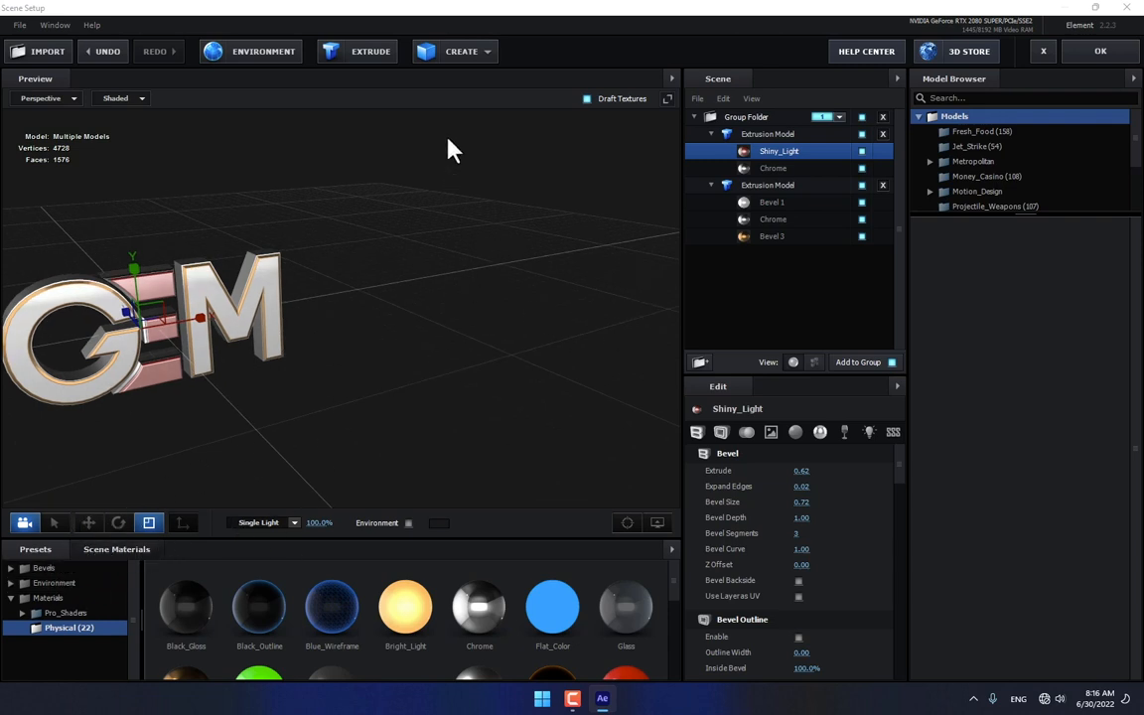
- Duplicate the E extrusion model and set one copy's custom path to Custom Path 3 for the CLASSIC text
left_click(779, 137)
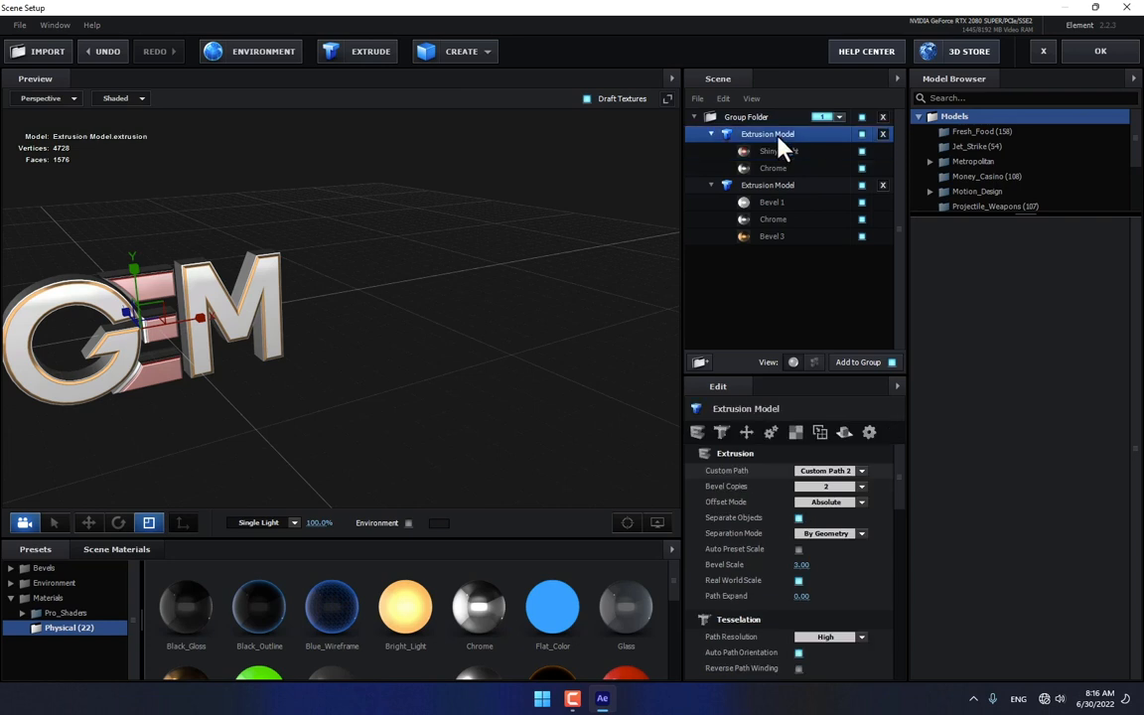
left_click(773, 187)
right_click(775, 189)
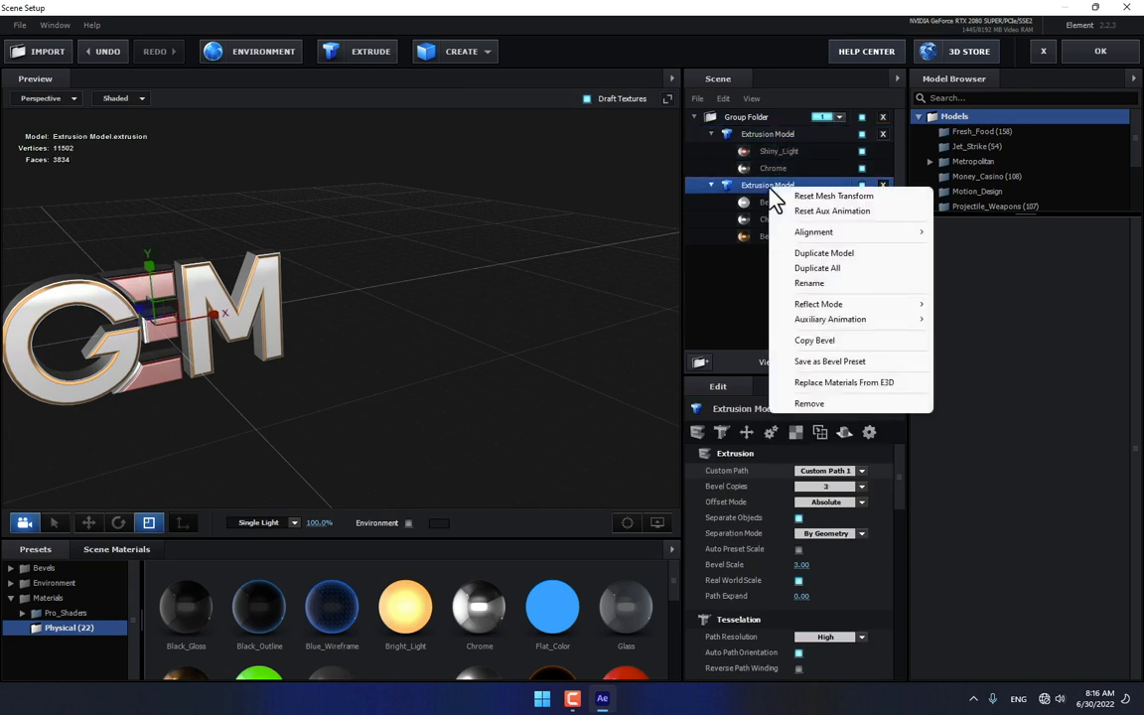
left_click(779, 136)
right_click(778, 136)
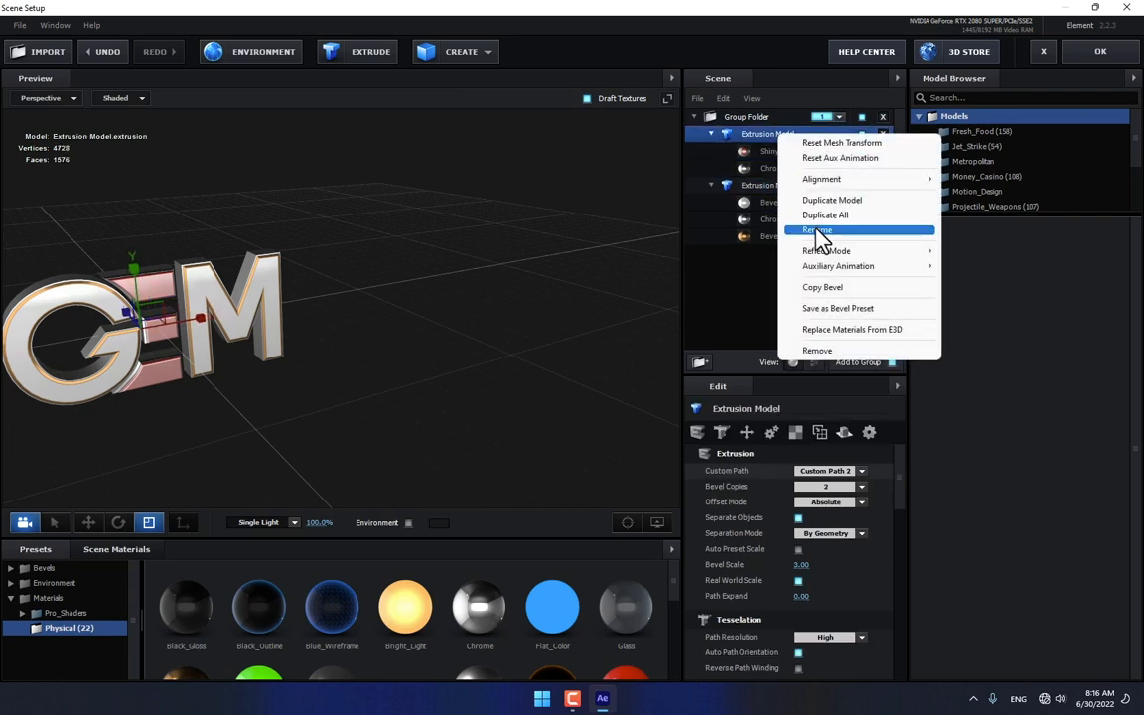
left_click(832, 199)
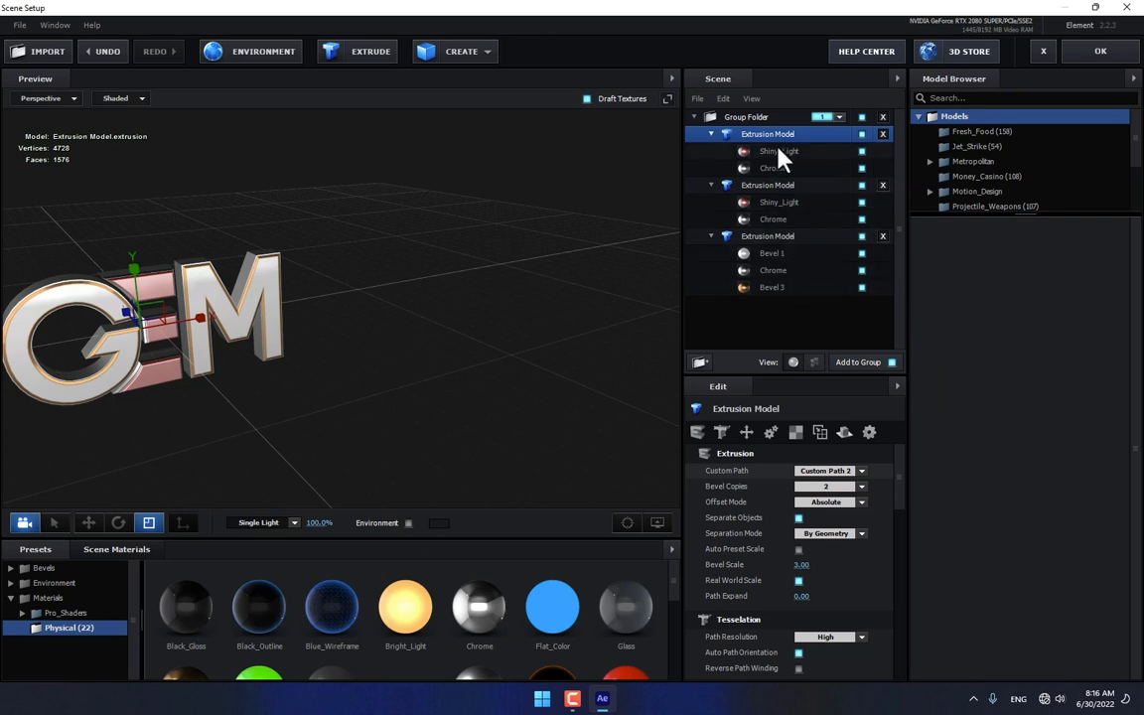
left_click(866, 474)
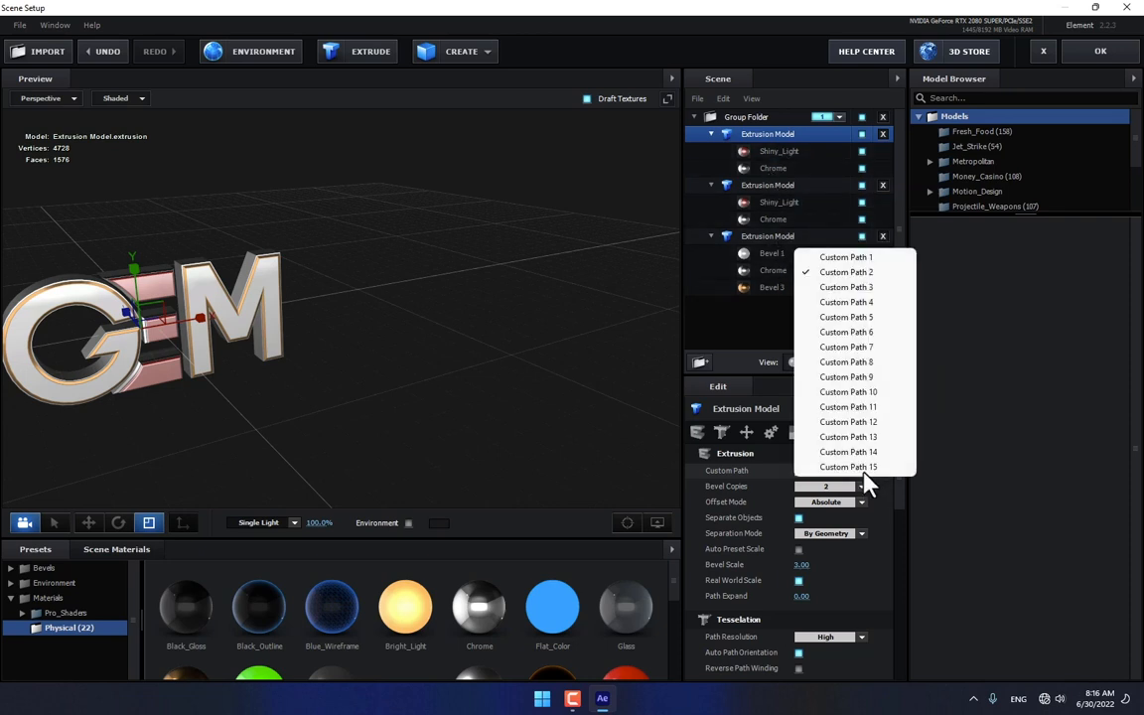
left_click(878, 288)
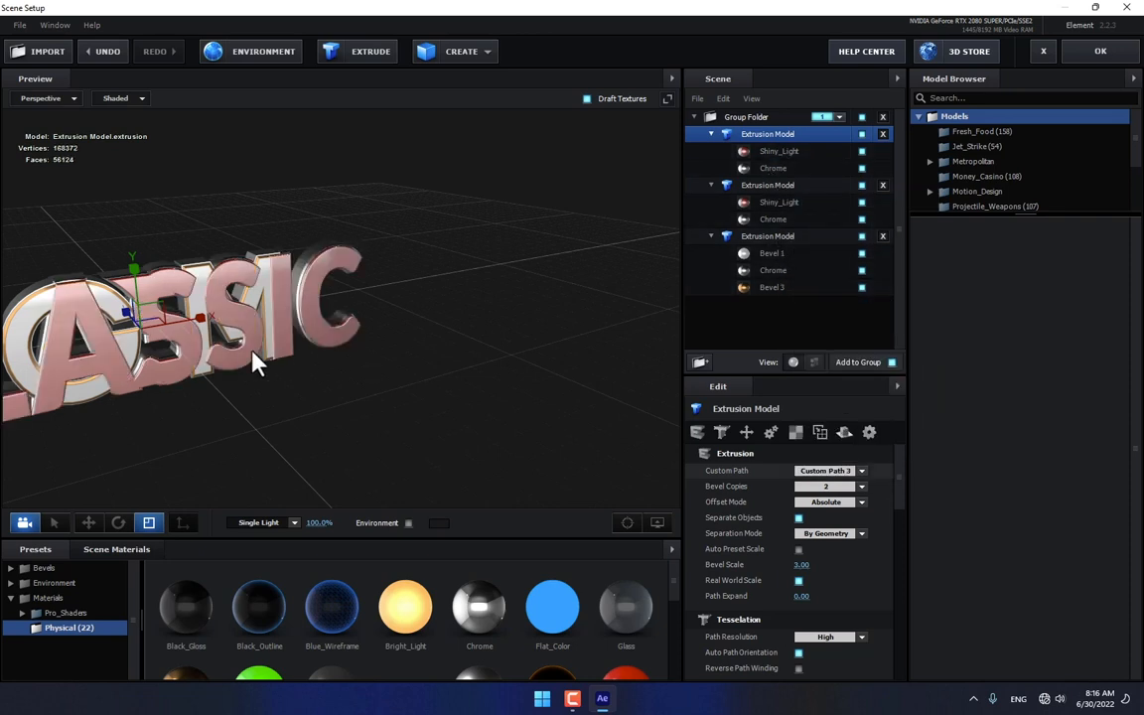
- Move the CLASSIC extrusion along the X axis so it follows GEM with a word-sized gap
left_click_drag(253, 353, 385, 354)
left_click(89, 522)
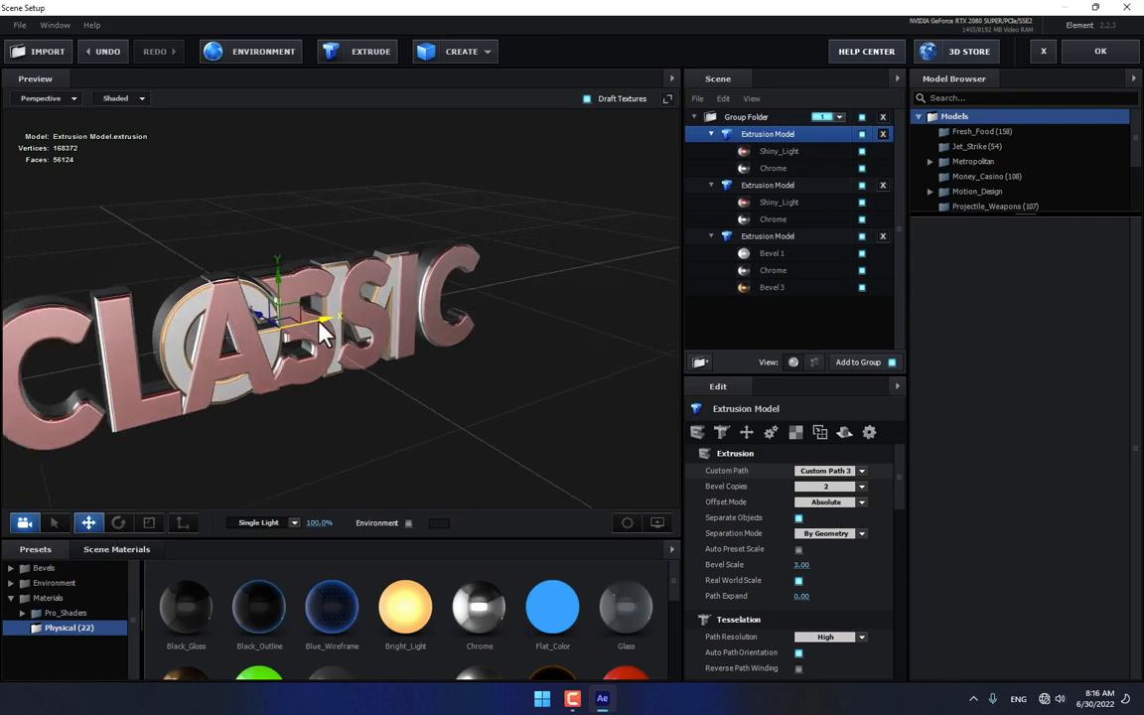
left_click_drag(325, 327, 532, 344)
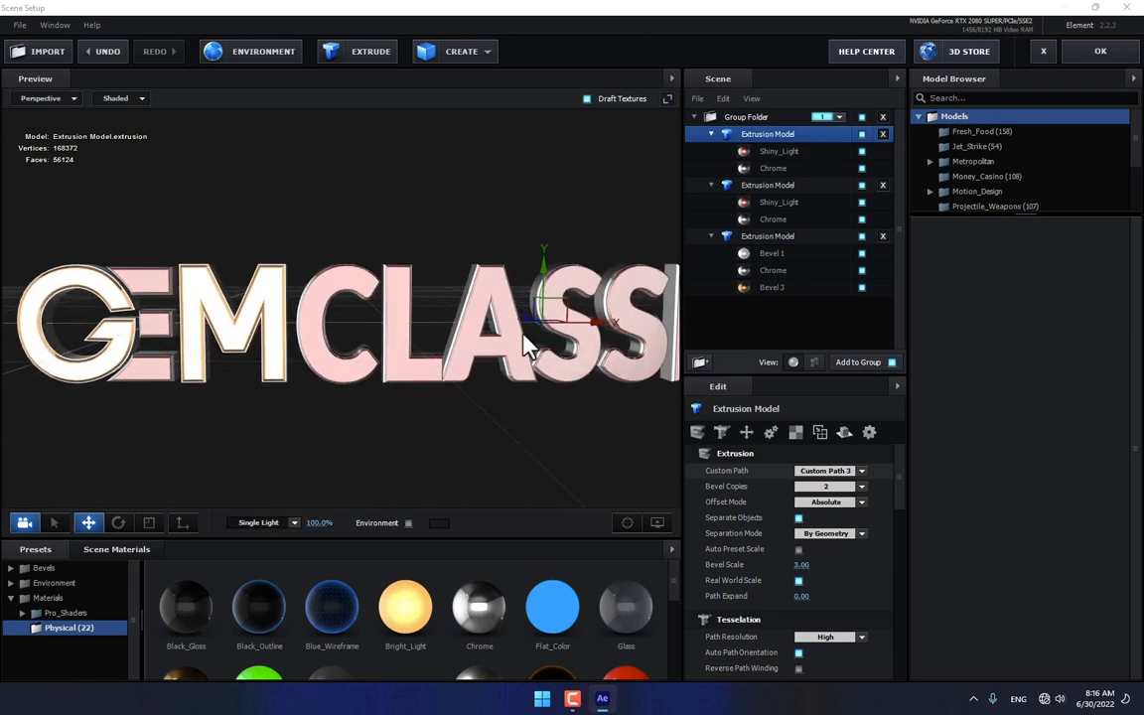
left_click_drag(600, 332, 618, 324)
scroll(526, 346, "down", 3)
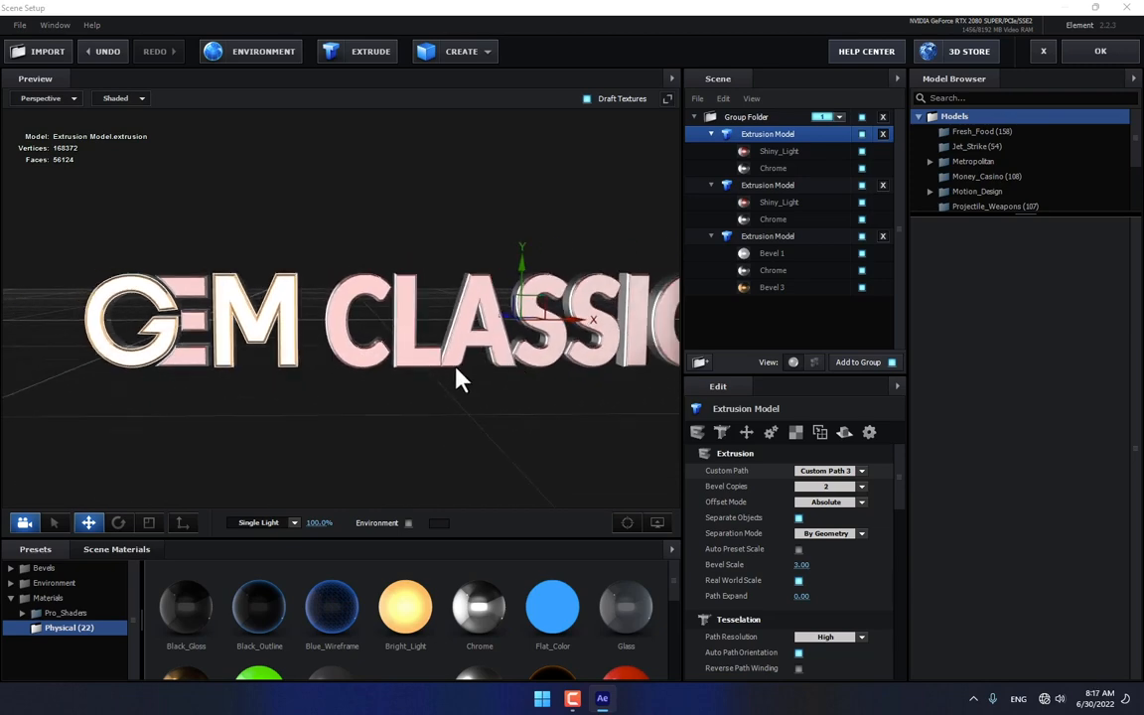
left_click_drag(455, 365, 499, 381)
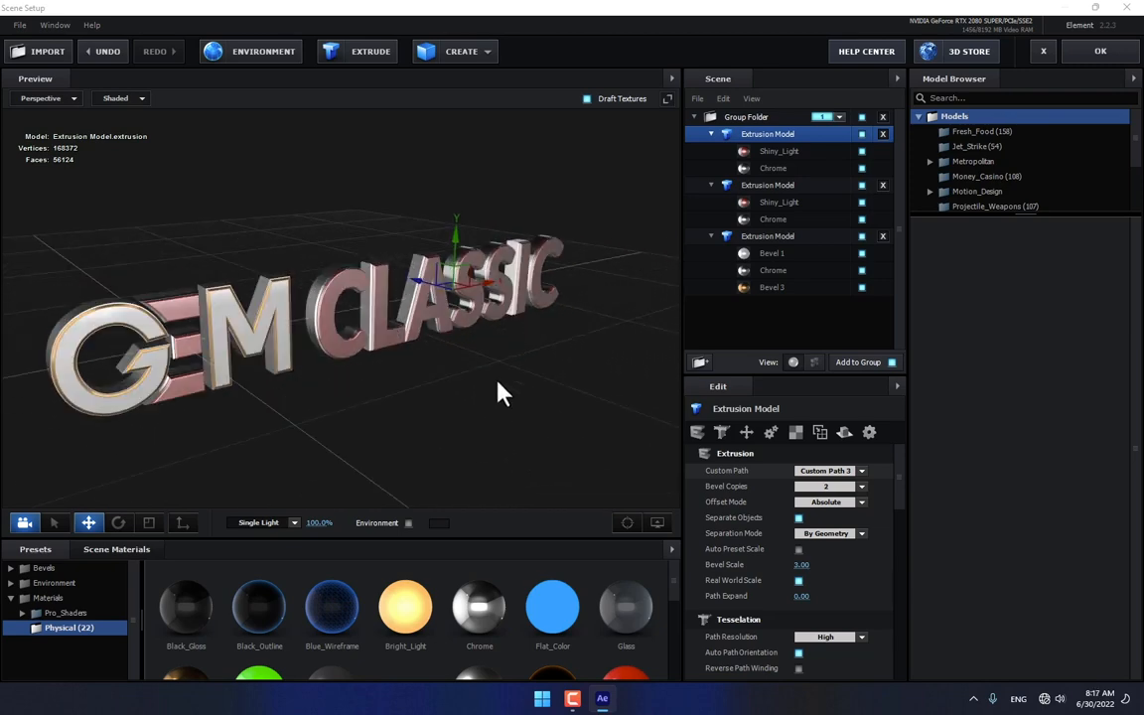
- Replace the scene's environment texture with Basic_2K_14.dds
left_click(276, 55)
left_click(612, 260)
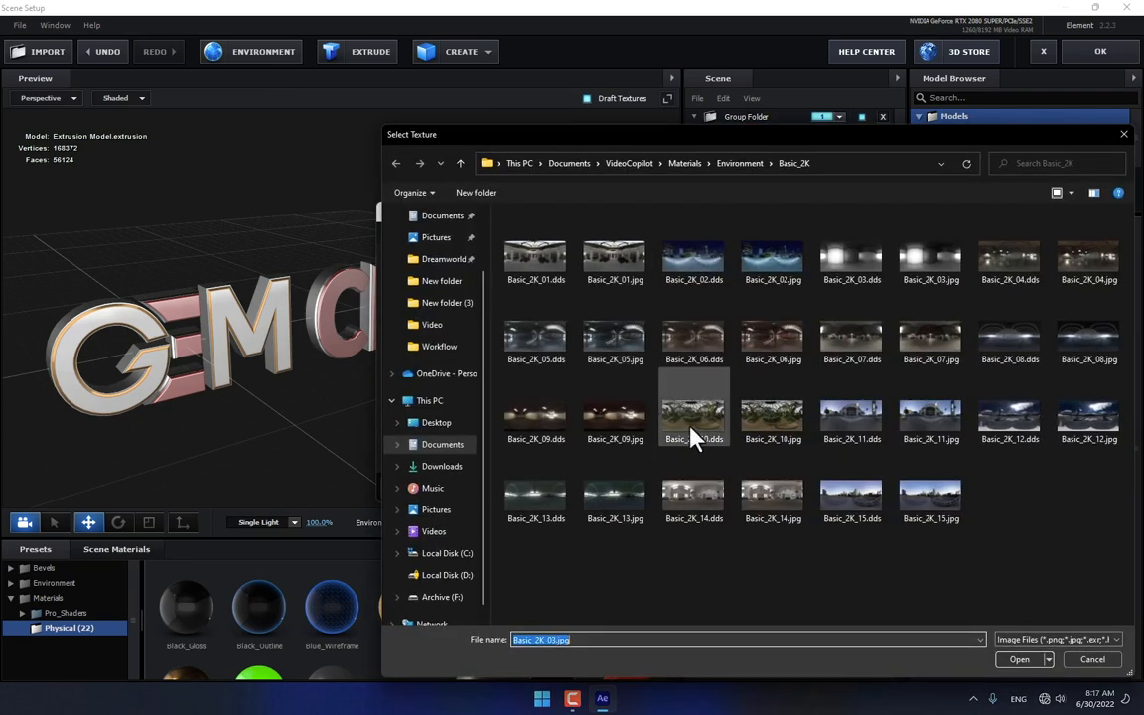
double_click(702, 498)
left_click(731, 487)
left_click_drag(497, 382, 355, 300)
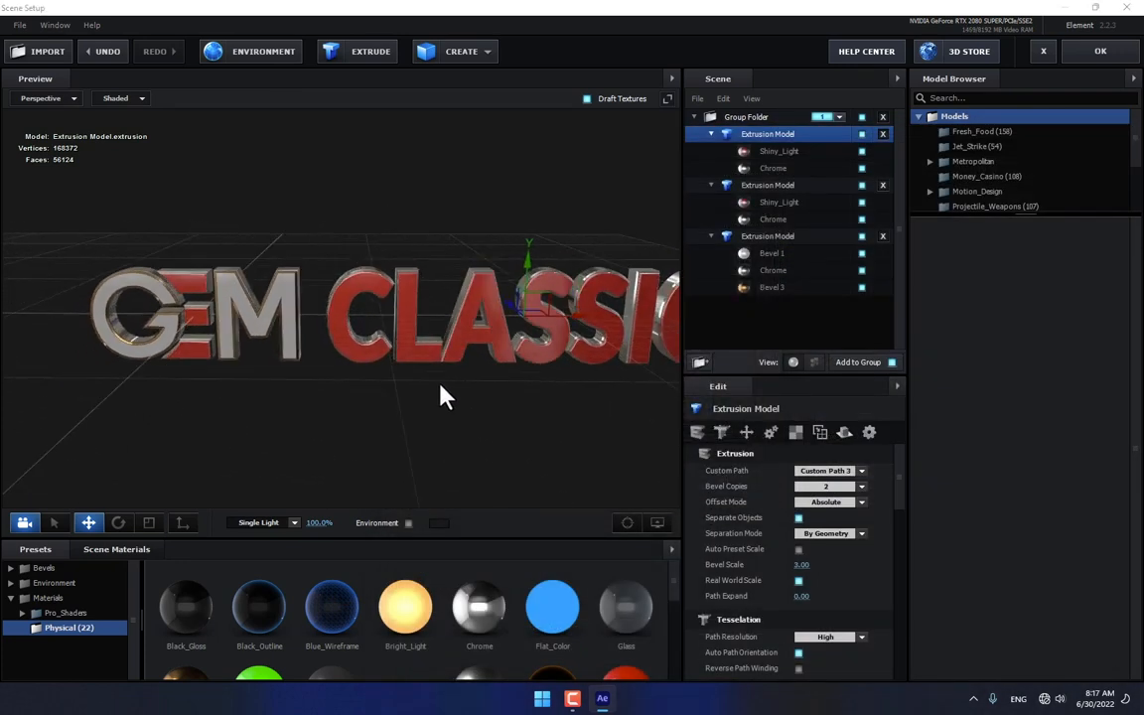
scroll(320, 368, "up", 5)
- Import the 3D object D.obj from the Desktop with the default import preferences
left_click(27, 56)
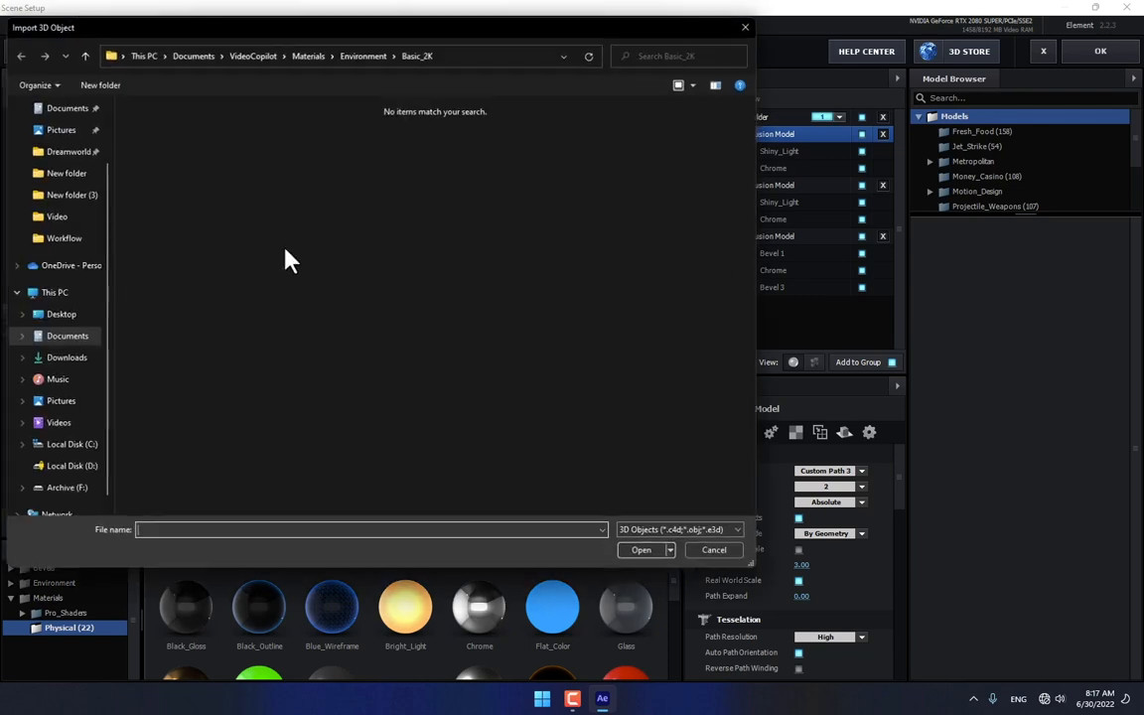
left_click(56, 318)
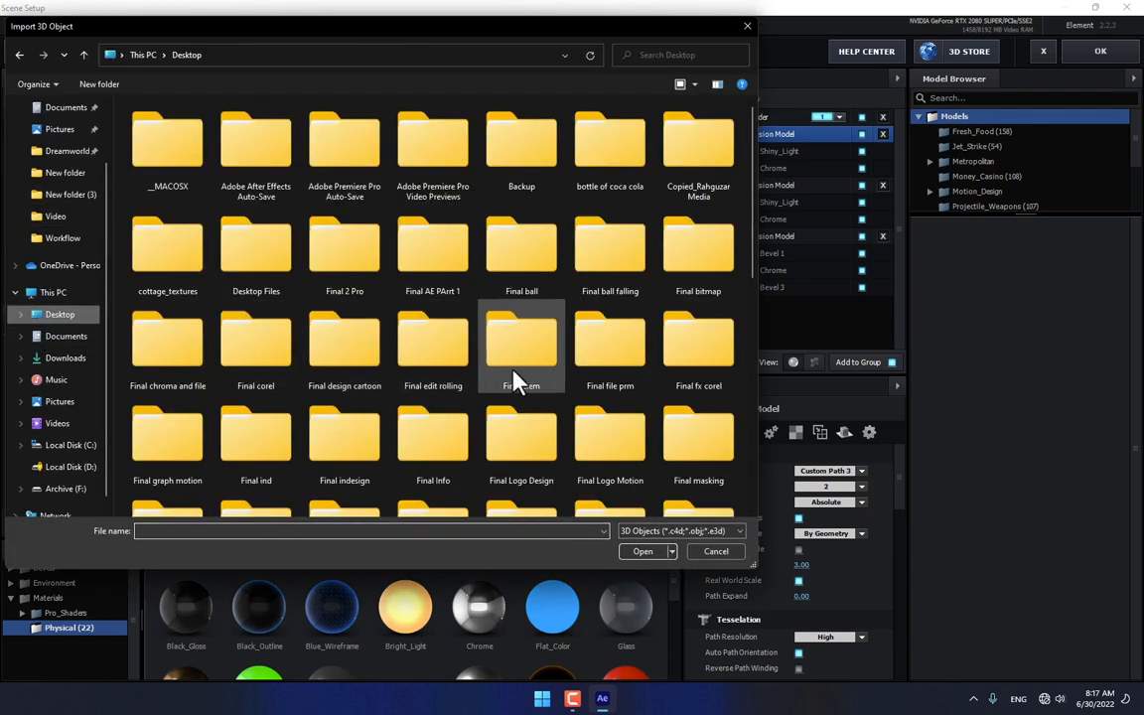
scroll(510, 380, "down", 5)
double_click(618, 369)
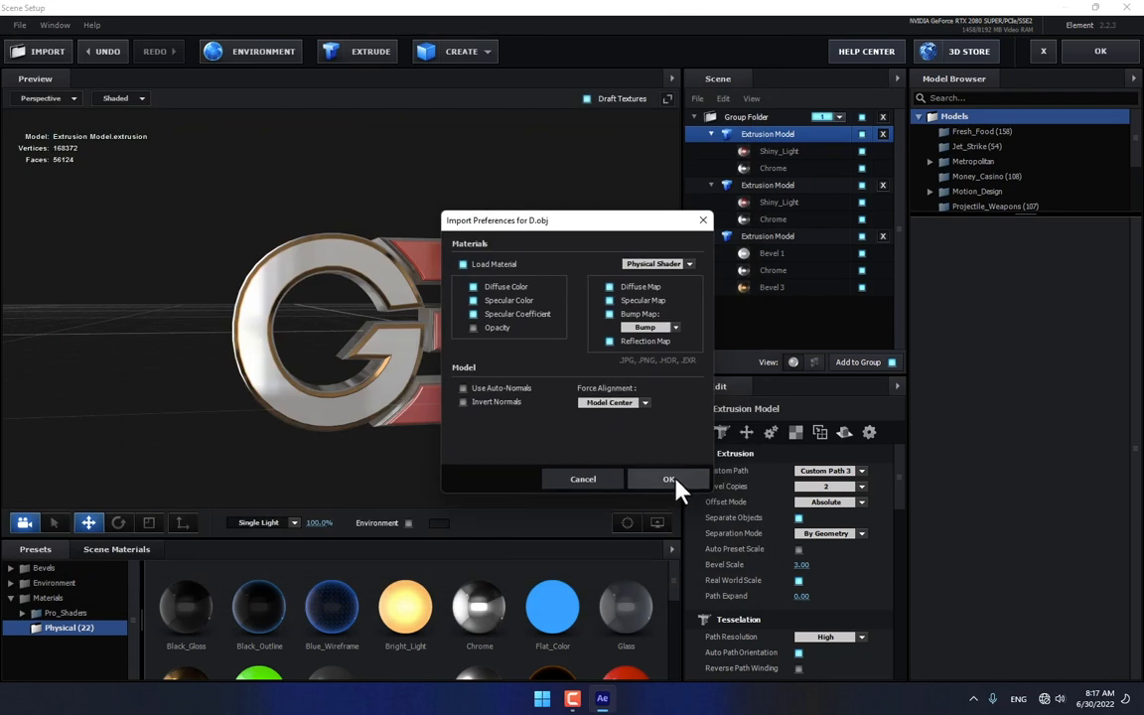
left_click(672, 481)
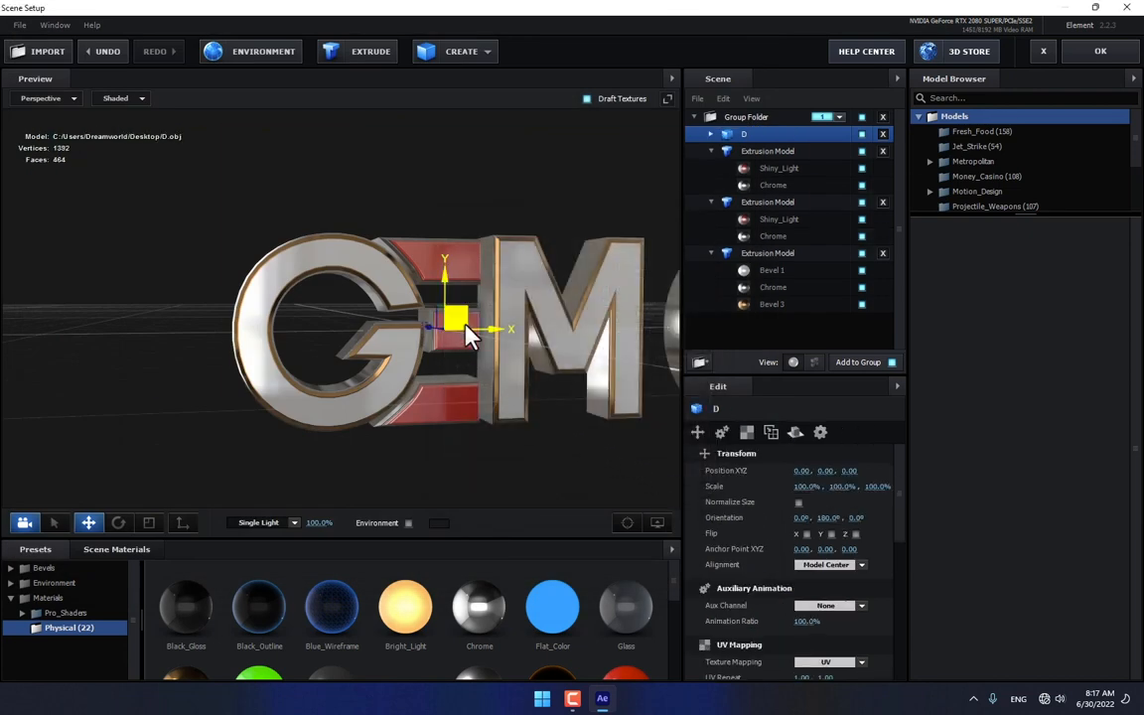
- Place the diamond model inside the opening of the G at X -0.32 and scale it uniformly to 202.9%
left_click_drag(467, 328, 423, 384)
left_click(149, 522)
left_click(88, 522)
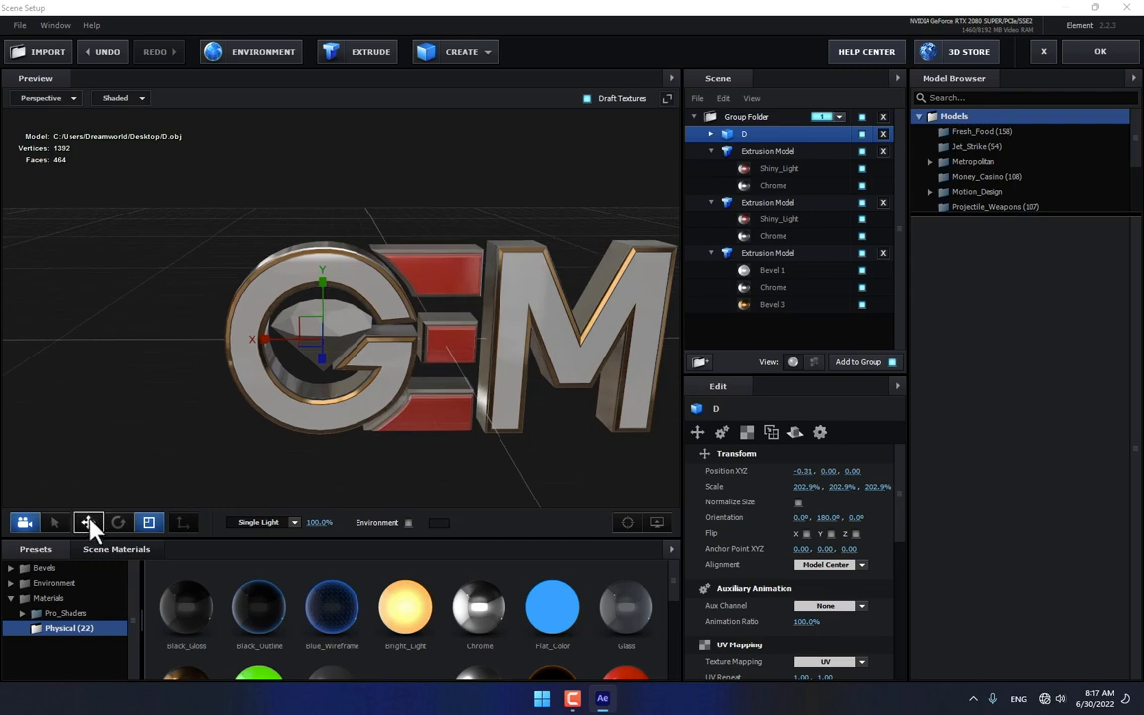
left_click_drag(378, 339, 370, 340)
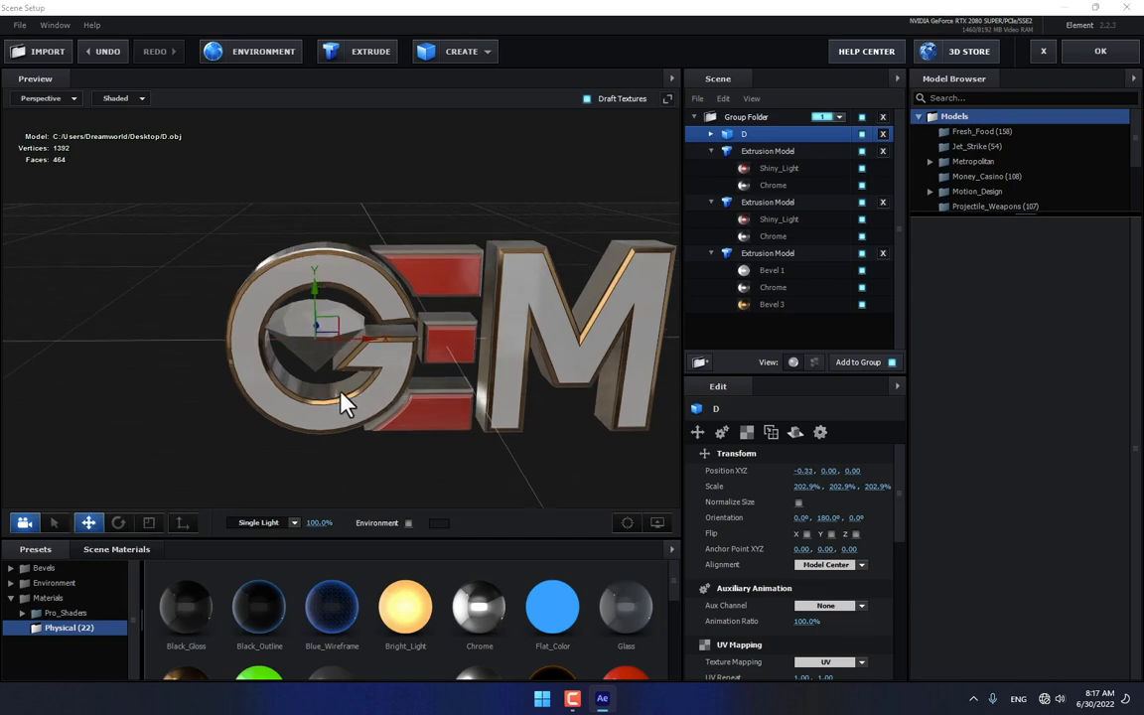
left_click_drag(343, 393, 368, 379)
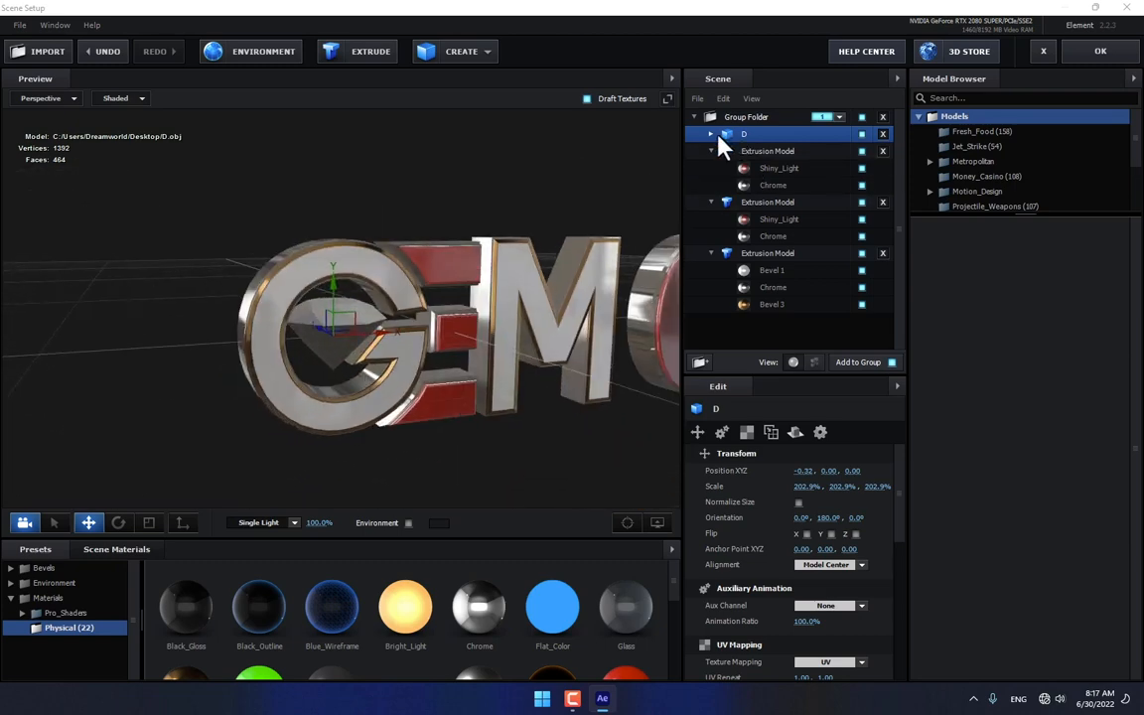
- Replace the diamond model's 02___Default material with the Chrome physical material
left_click(711, 135)
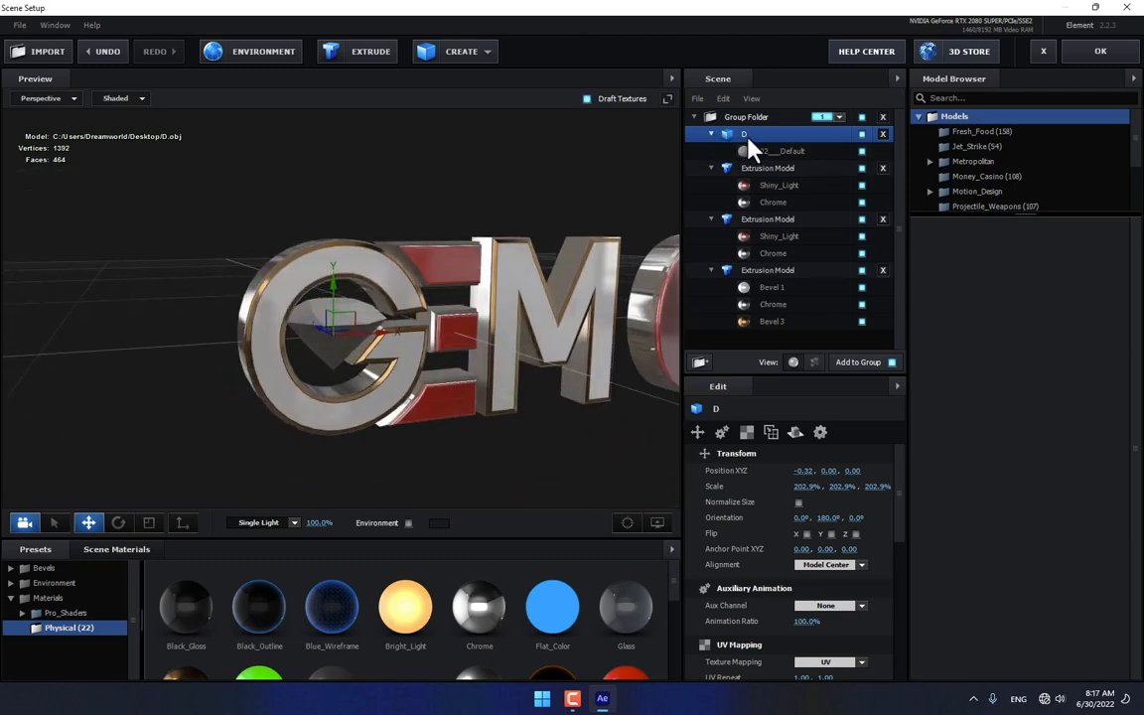
left_click(774, 154)
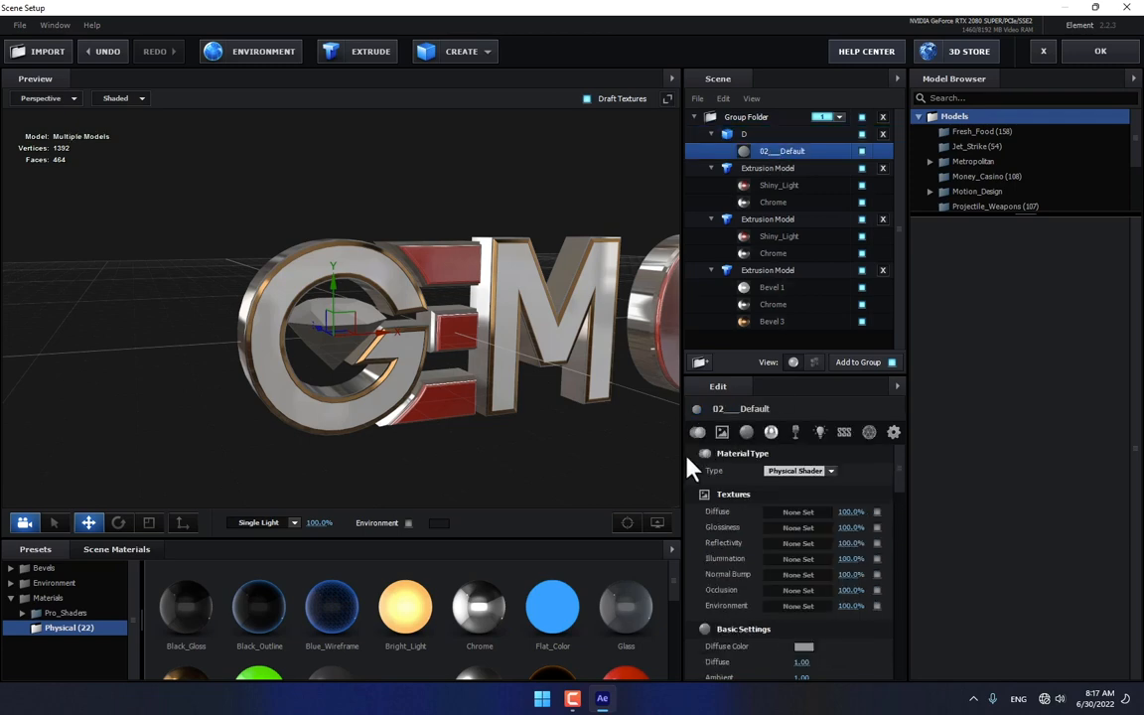
left_click_drag(457, 607, 766, 152)
left_click_drag(650, 300, 639, 325)
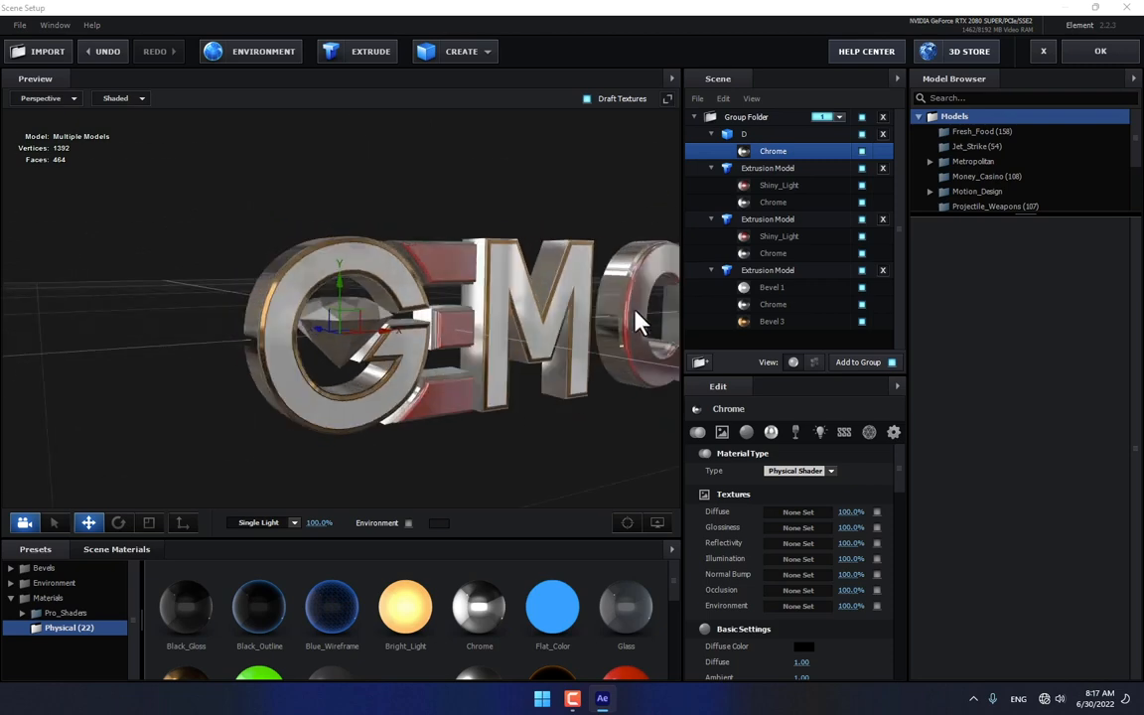
- Set the preview lighting to Cinema and accept the scene setup to return to the Channel ID composition
left_click(292, 523)
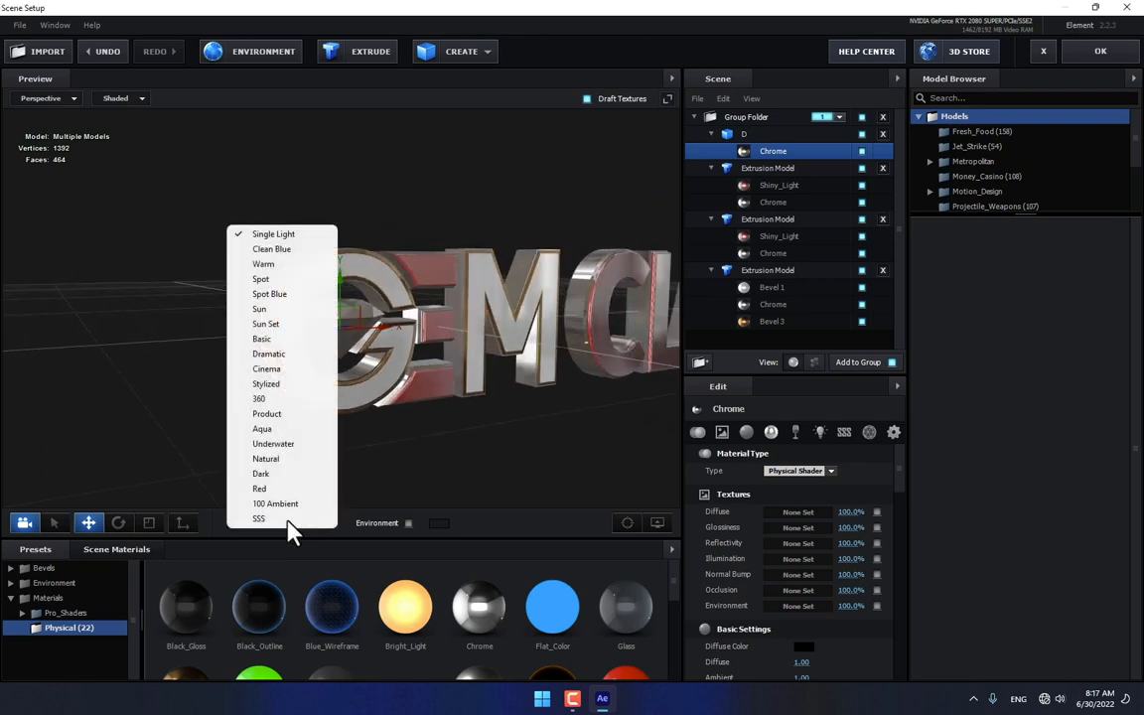
left_click(293, 369)
left_click_drag(296, 379, 662, 263)
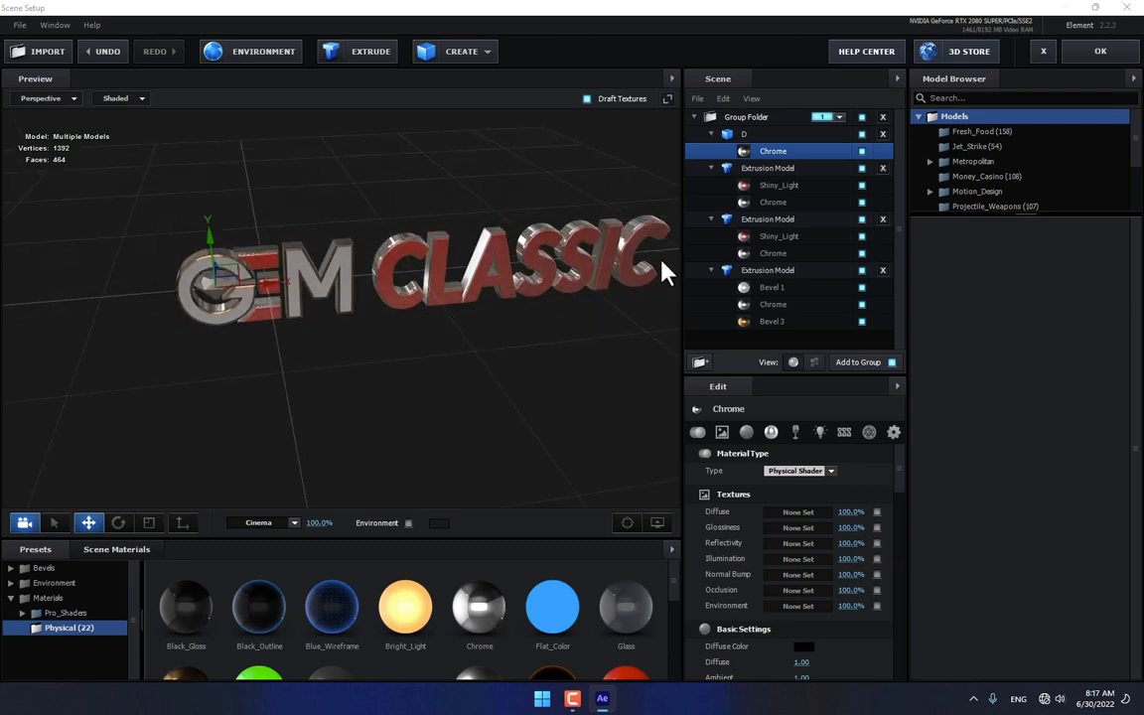
left_click(1102, 52)
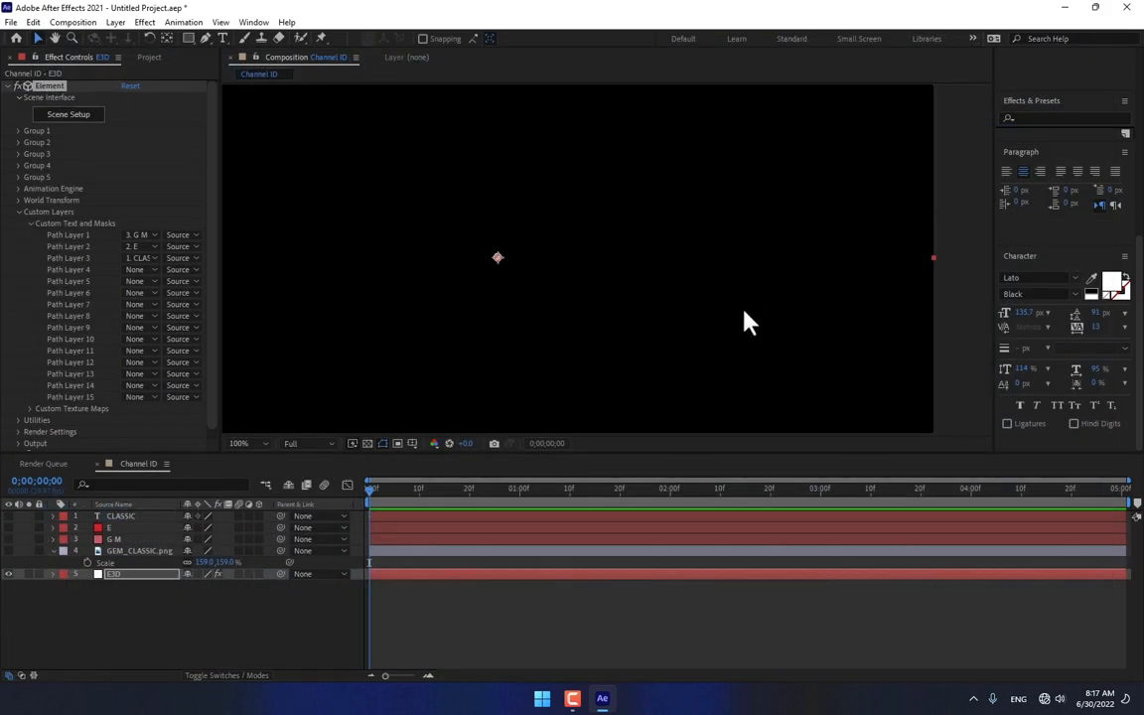
- Add a two-node camera to the Channel ID composition with a newly chosen lens preset
right_click(281, 611)
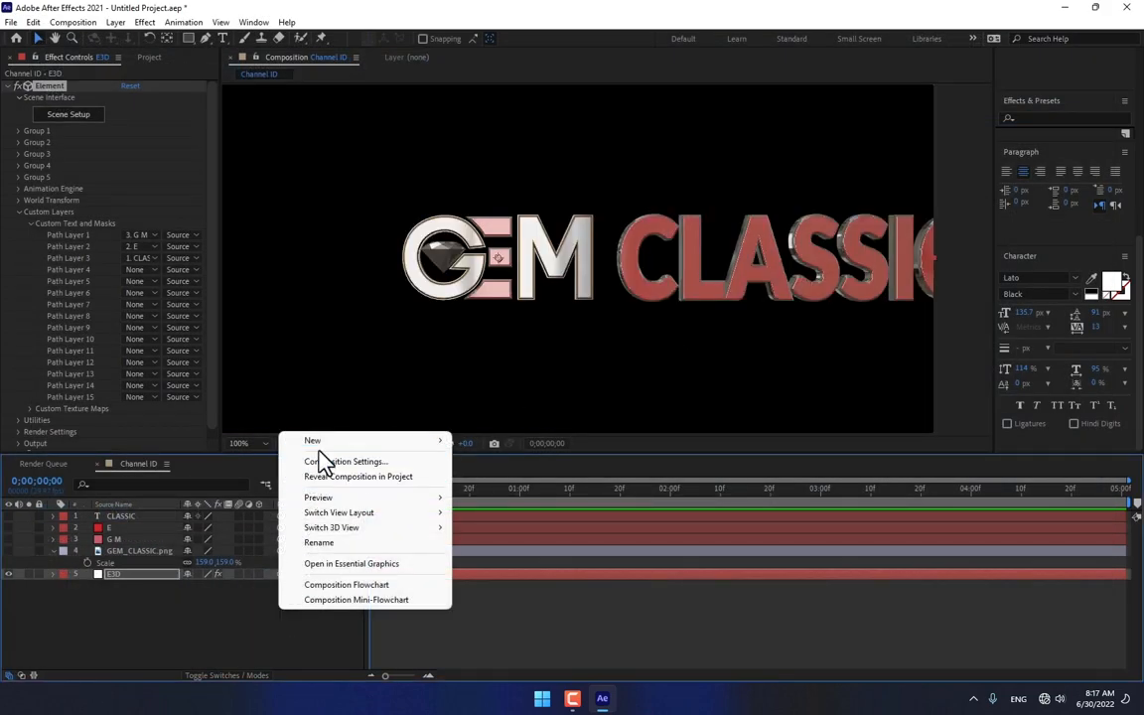
mouse_move(324, 444)
left_click(490, 506)
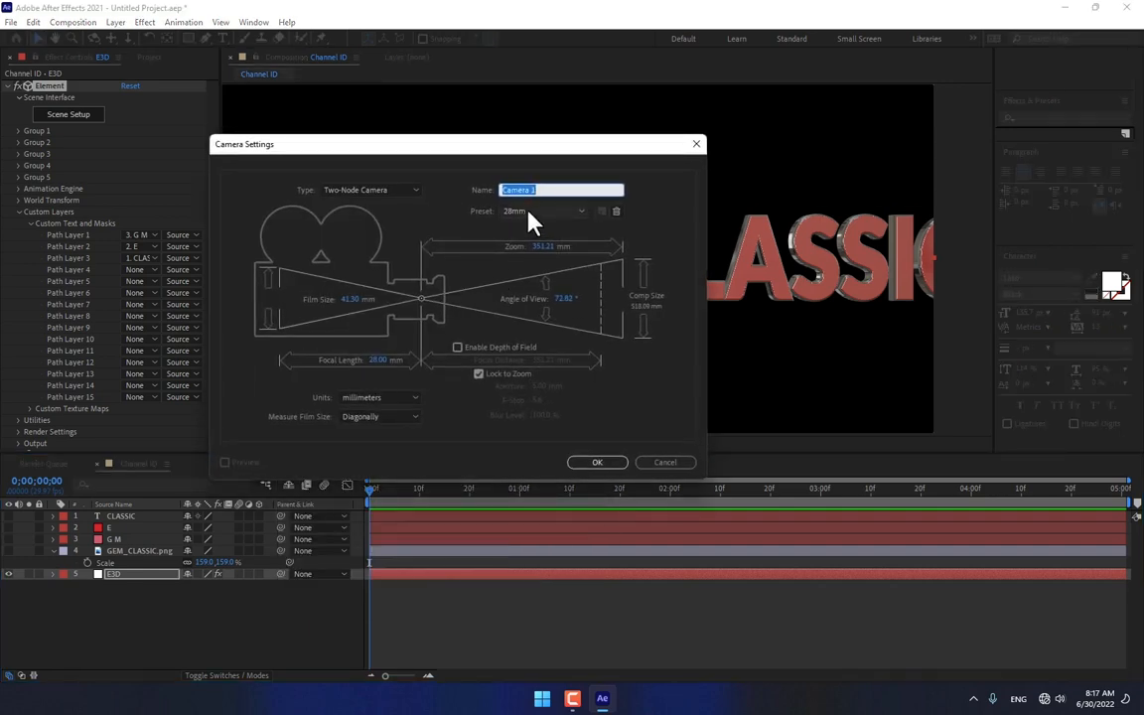
left_click(541, 210)
left_click(524, 275)
left_click(597, 461)
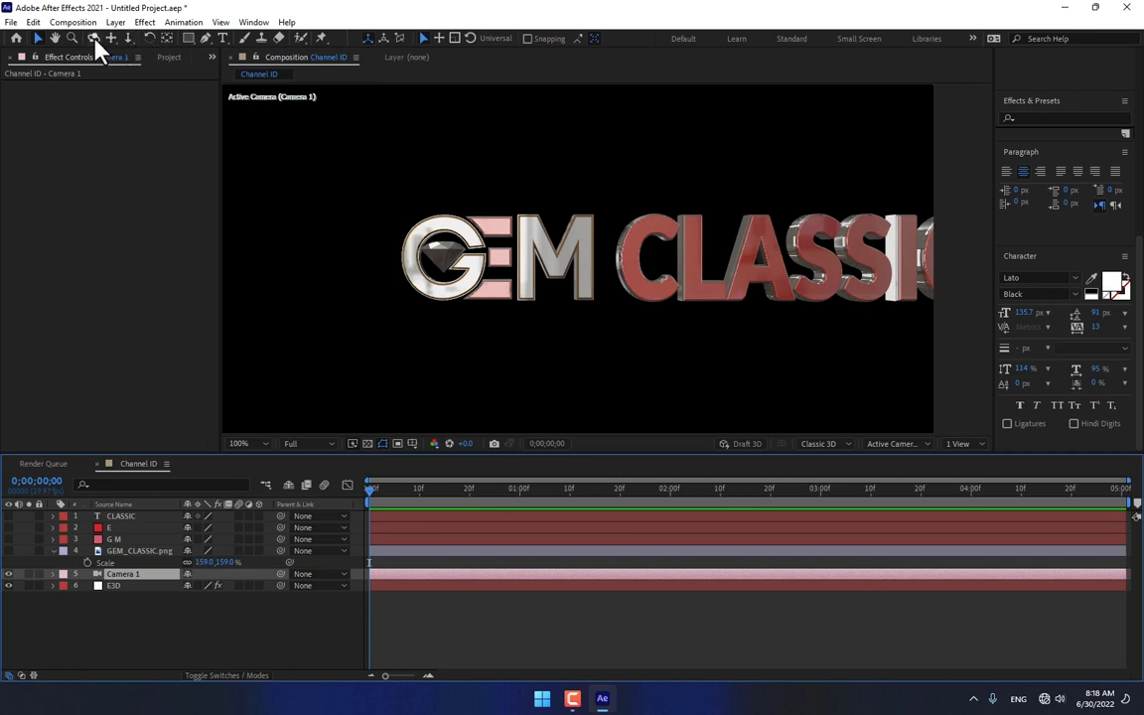
- Orbit the camera around the logo to examine its extruded sides and reflections, and restore the front view
left_click(94, 38)
left_click_drag(576, 298, 496, 302)
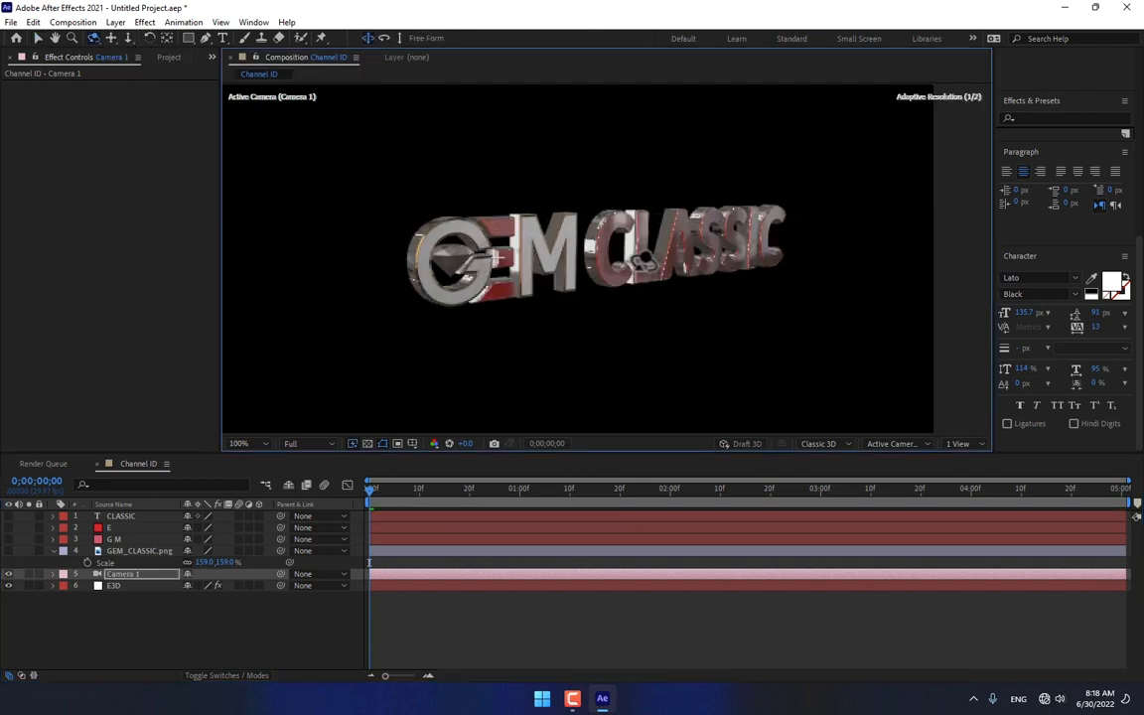
left_click_drag(644, 261, 493, 331)
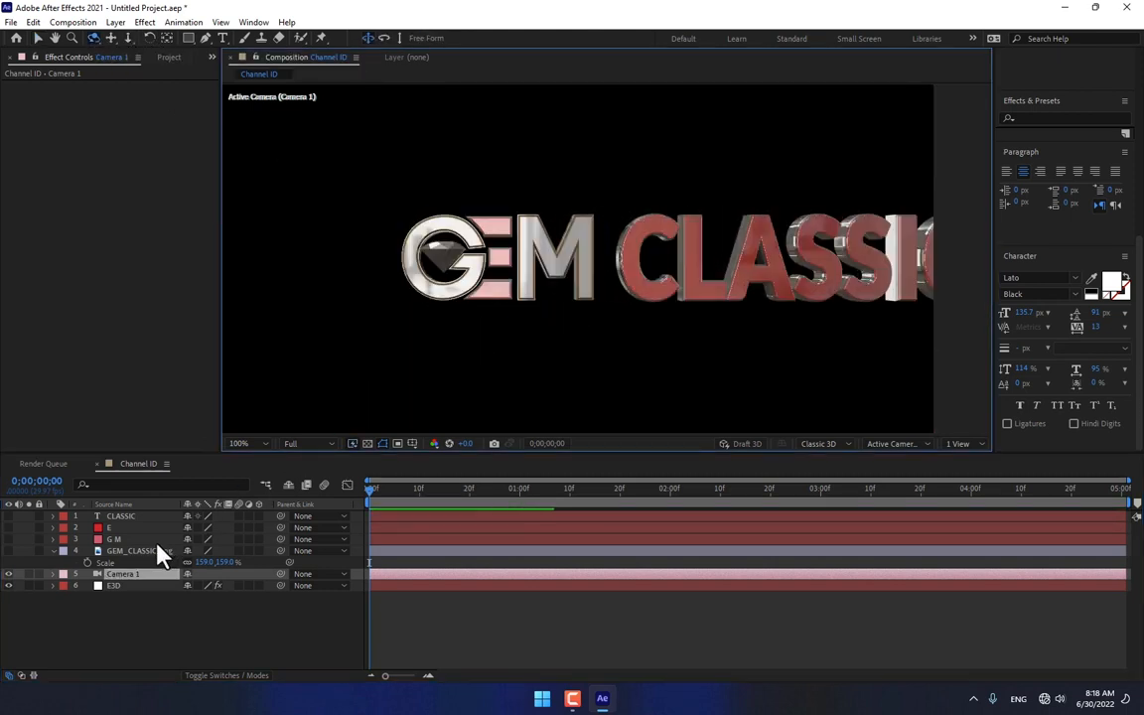
- Centre the 3D logo in the frame by setting Element's Group 1 Position XY to 430, 360 on the E3D layer
left_click(113, 585)
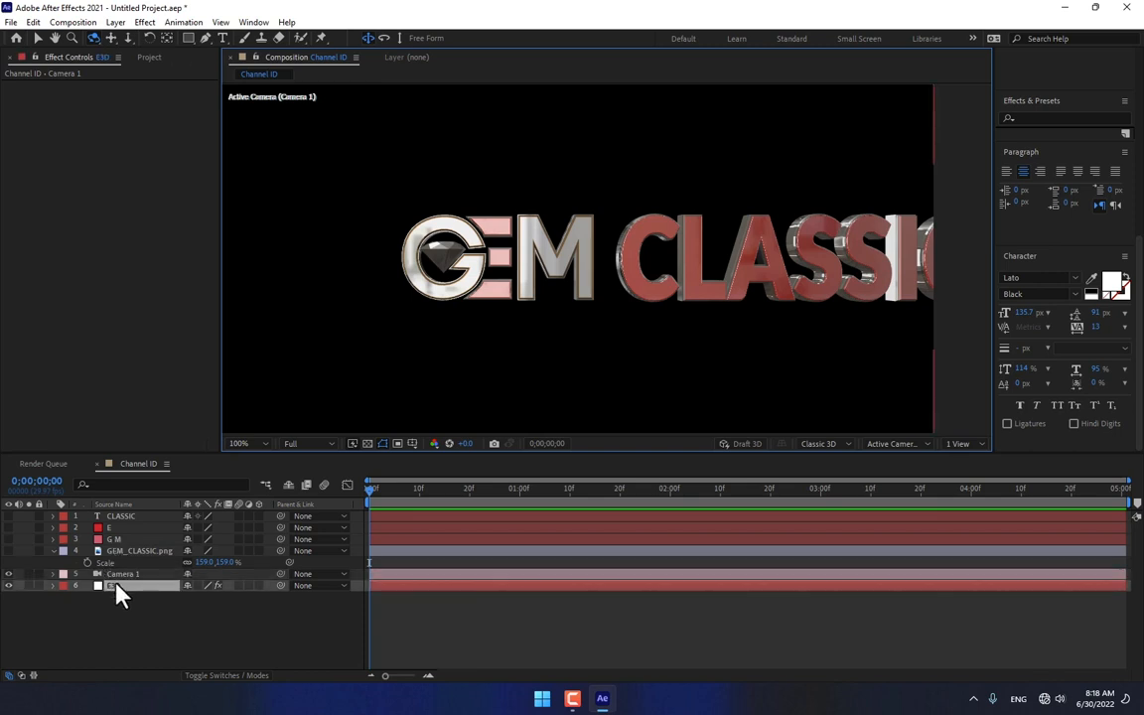
left_click(20, 212)
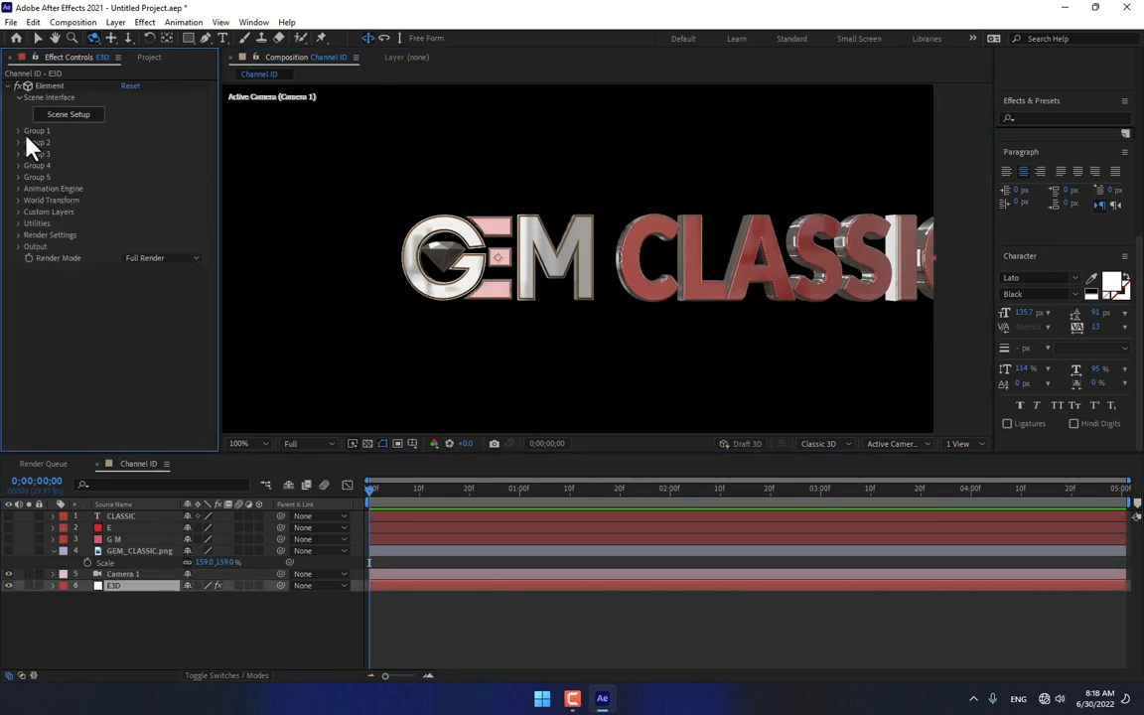
left_click(18, 131)
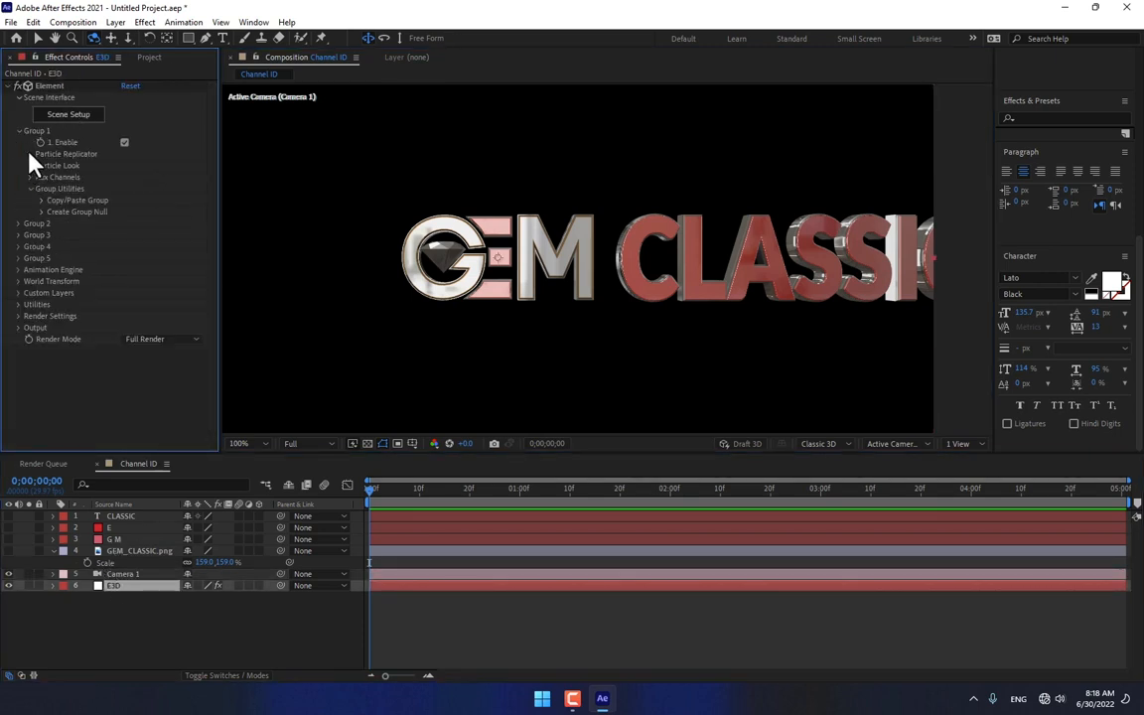
left_click(30, 154)
left_click_drag(166, 188, 130, 308)
key("ctrl+z")
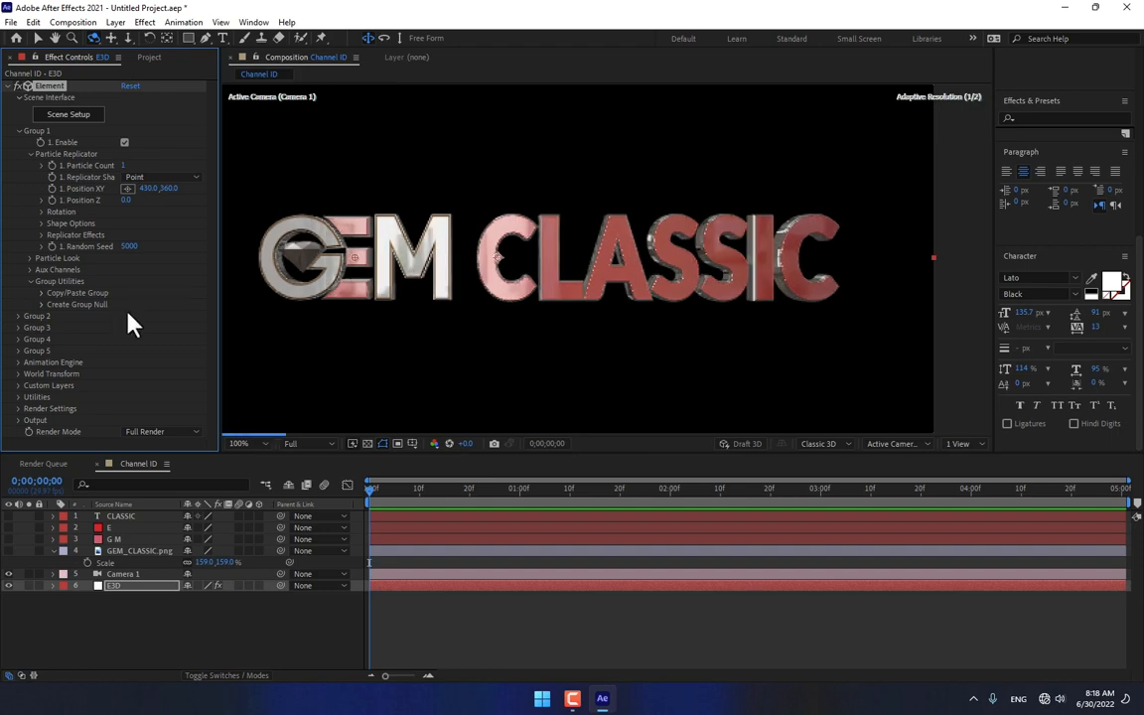
left_click_drag(447, 237, 577, 227)
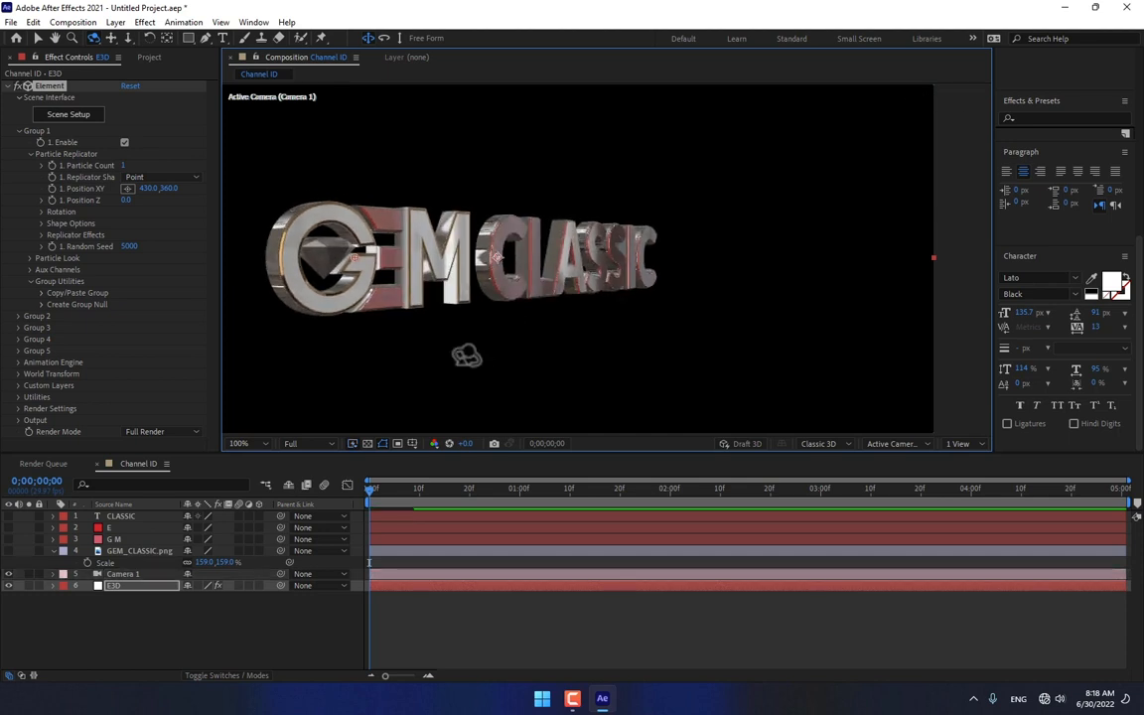
key("ctrl+z")
- Import the flare image images.jpg from the Desktop and add it as the top layer of the Channel ID composition
left_click(149, 58)
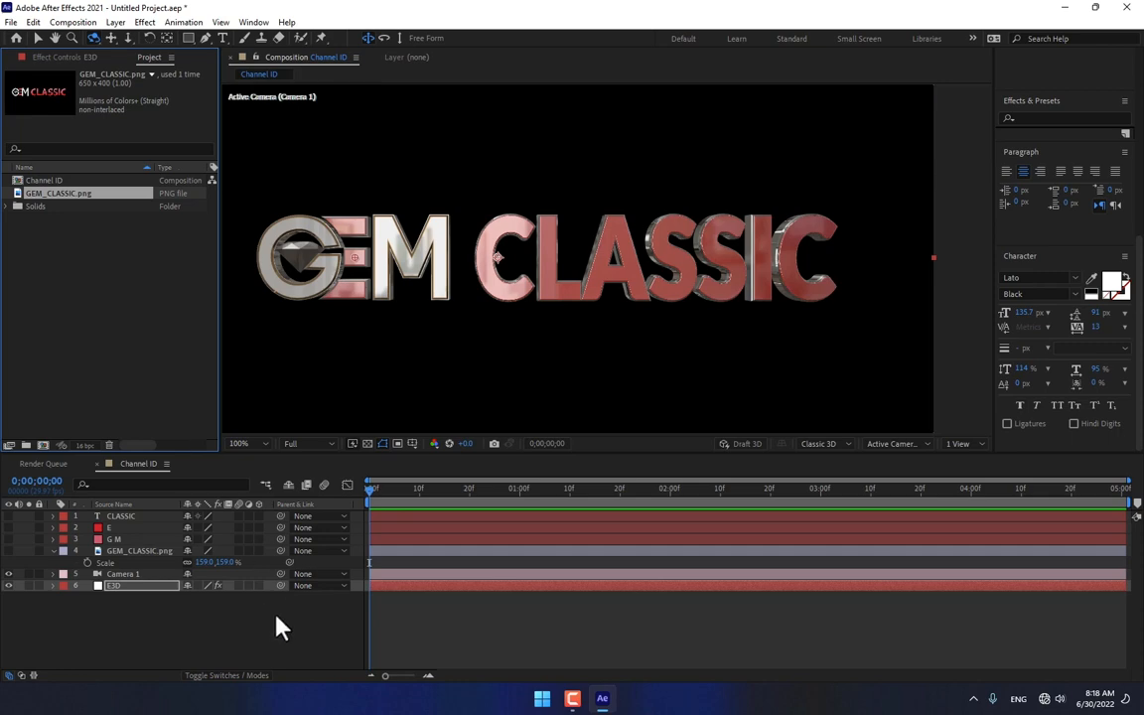
double_click(140, 362)
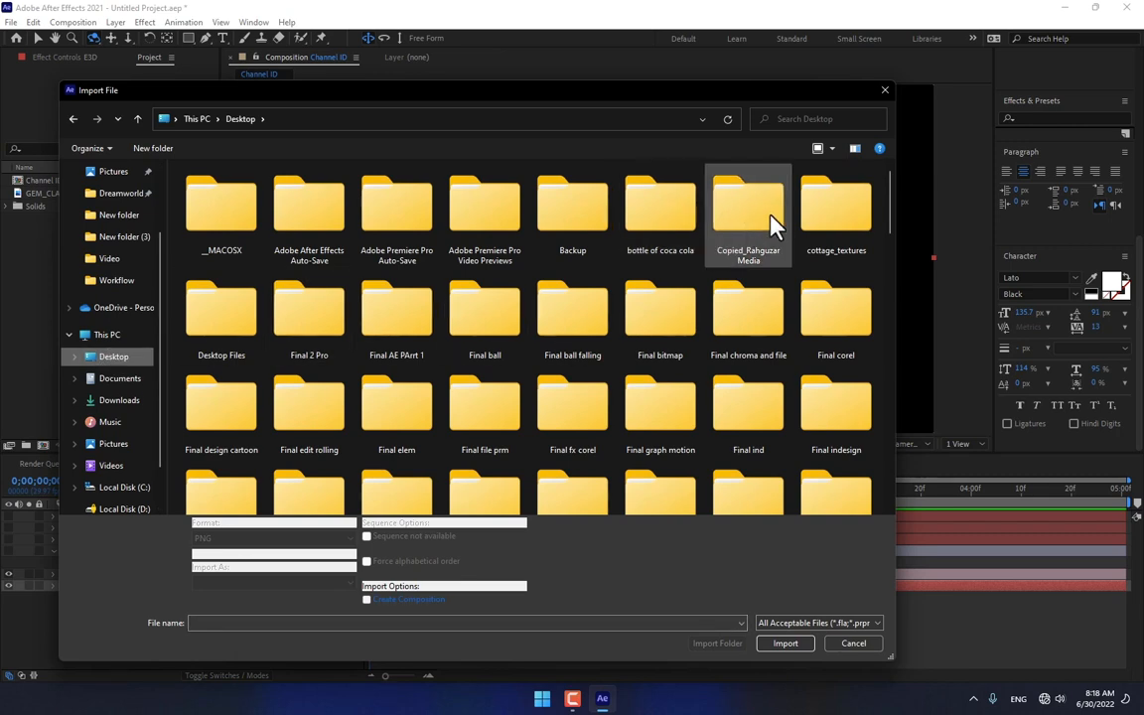
scroll(741, 307, "down", 10)
scroll(741, 311, "down", 3)
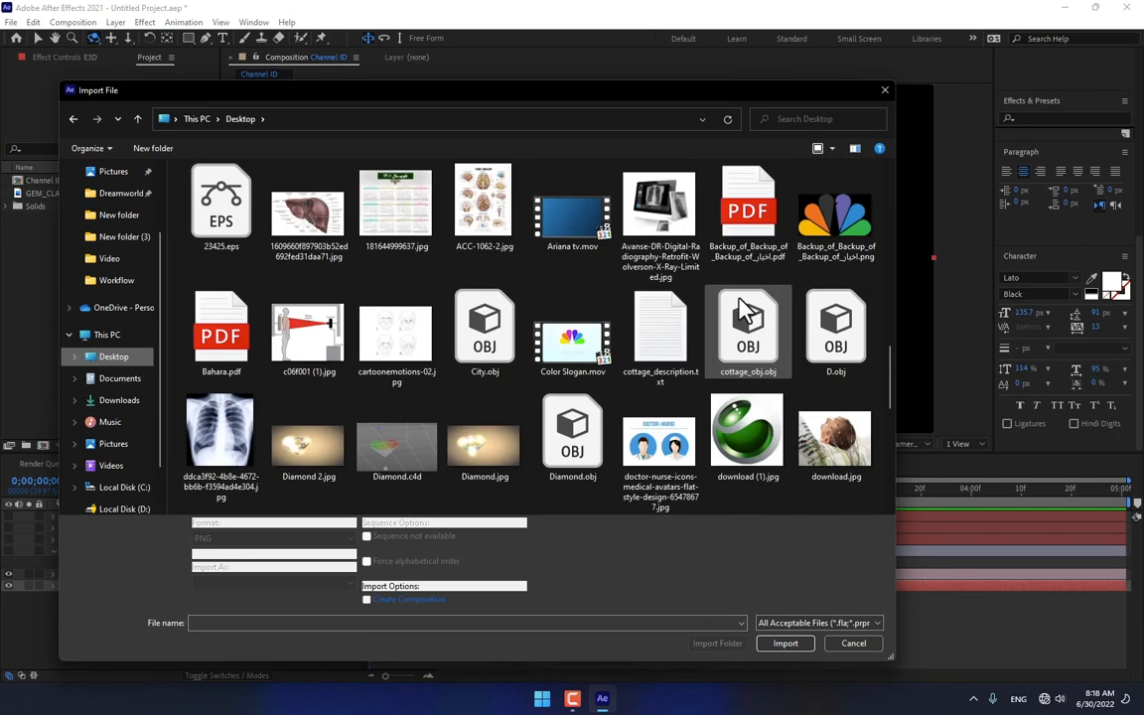
scroll(740, 309, "up", 3)
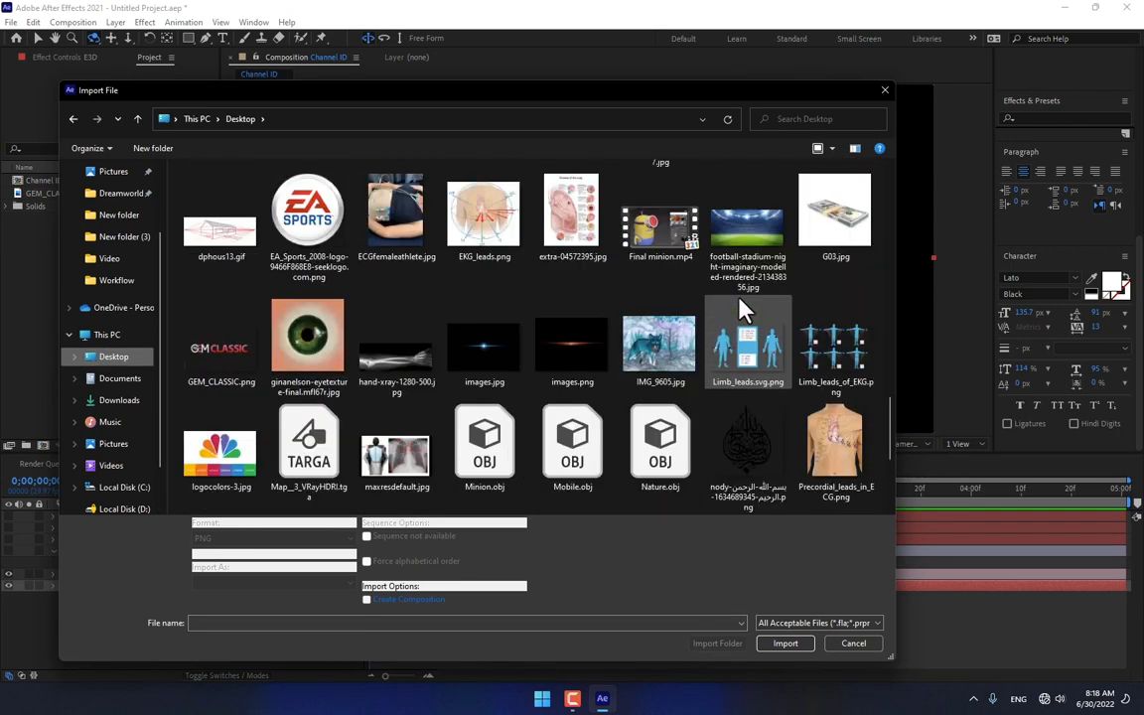
left_click(502, 364)
double_click(501, 365)
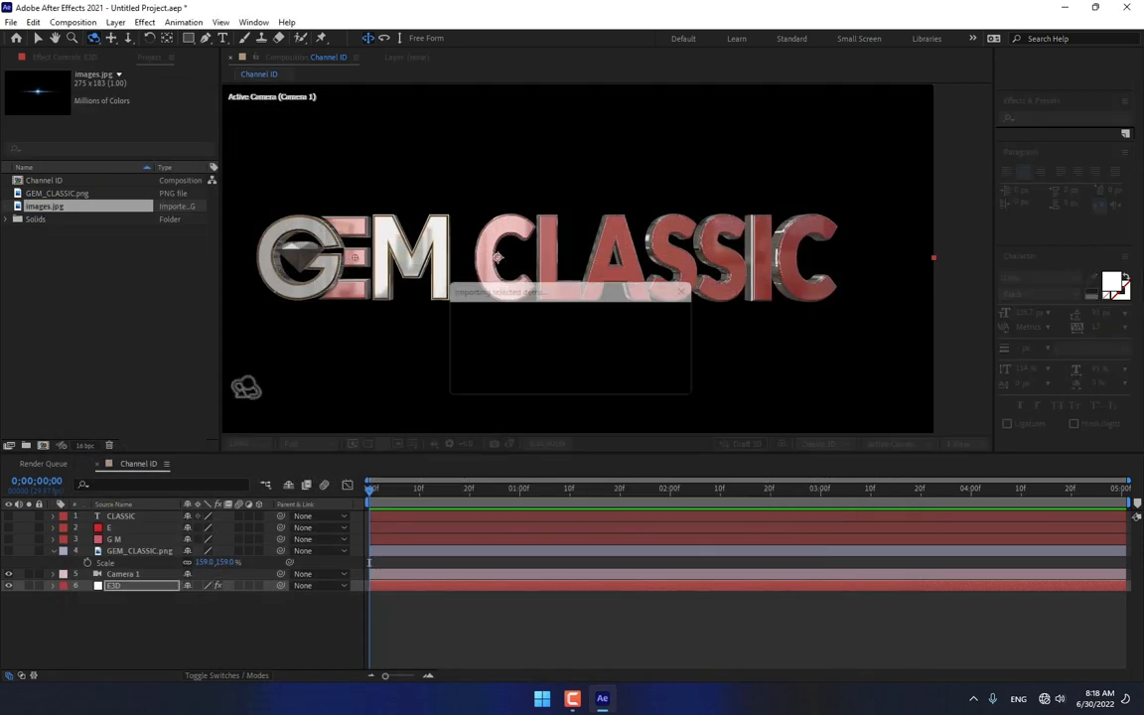
left_click_drag(40, 206, 429, 330)
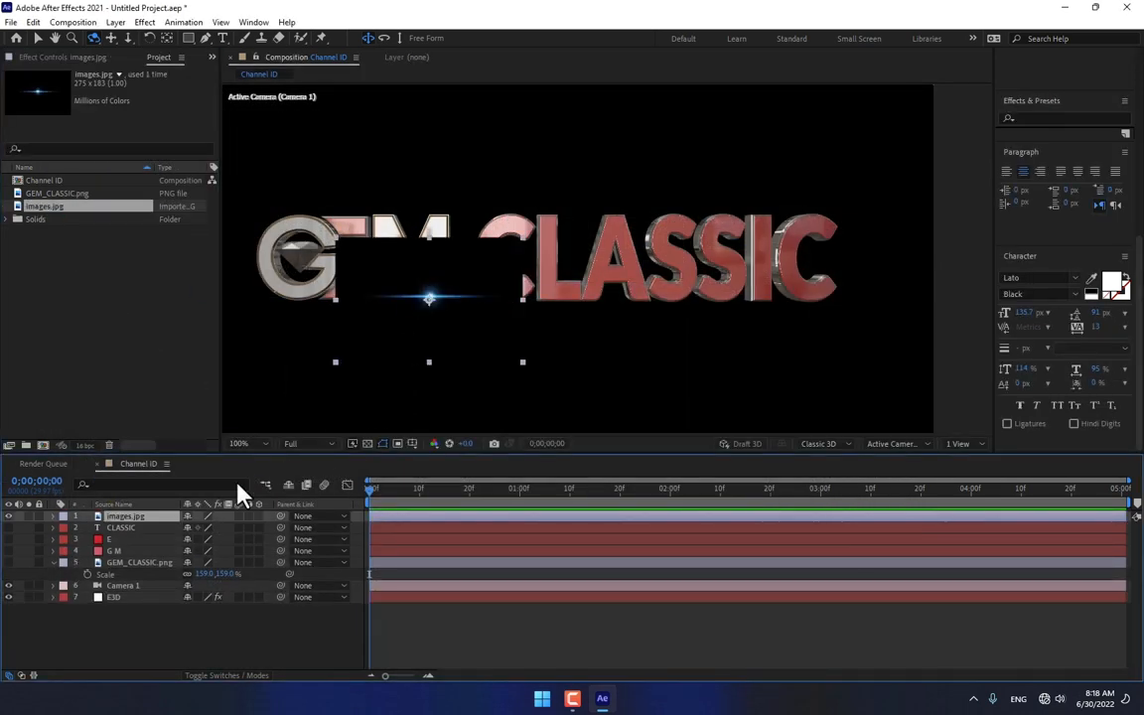
- Set the images.jpg layer's blending mode to Add
key("F4")
left_click(206, 516)
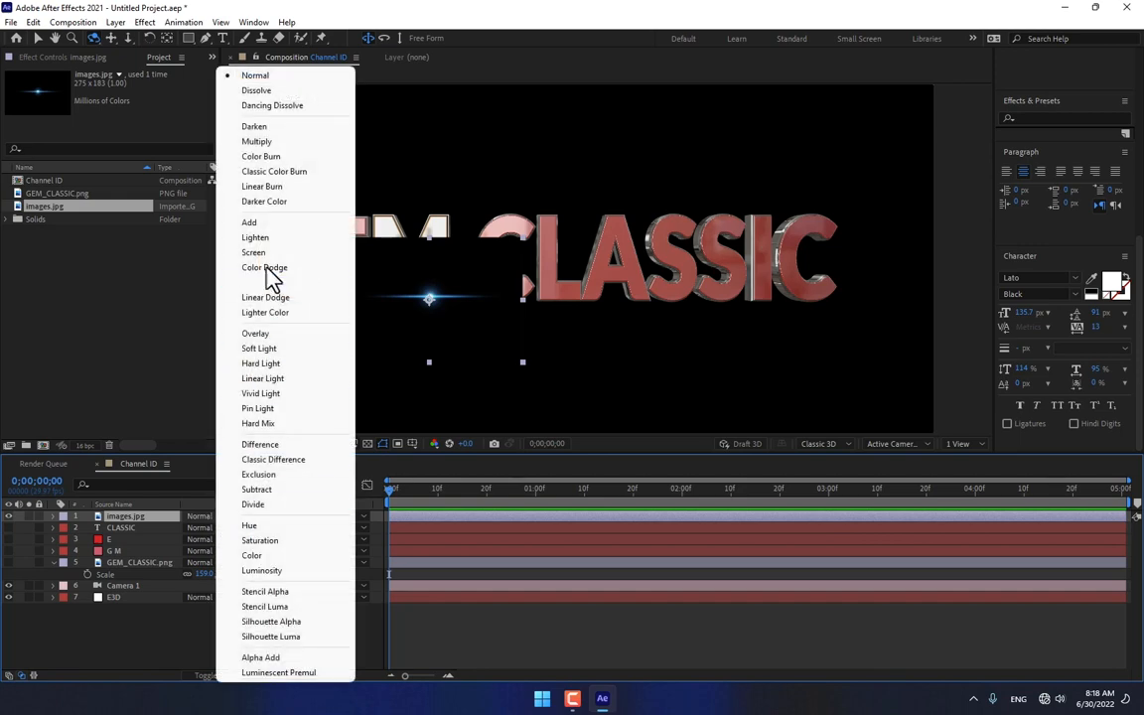
left_click(271, 224)
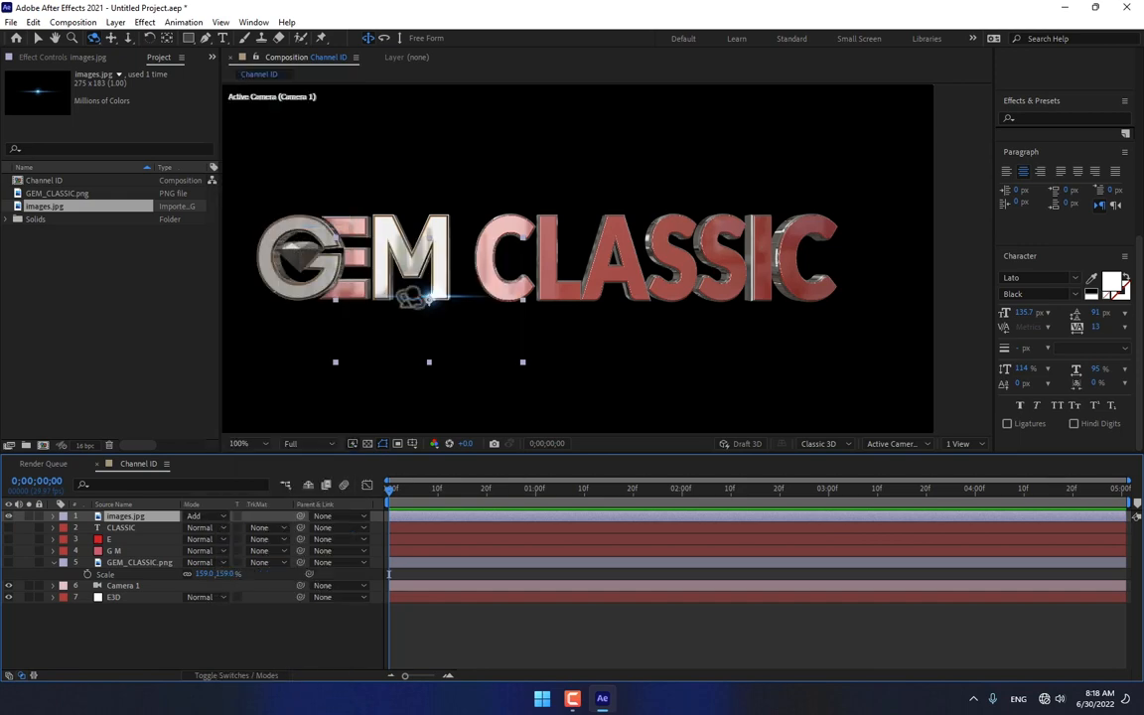
- Move the flare onto the upper left corner of the M and scale it to 147%
key("v")
left_click_drag(452, 306, 392, 222)
key("s")
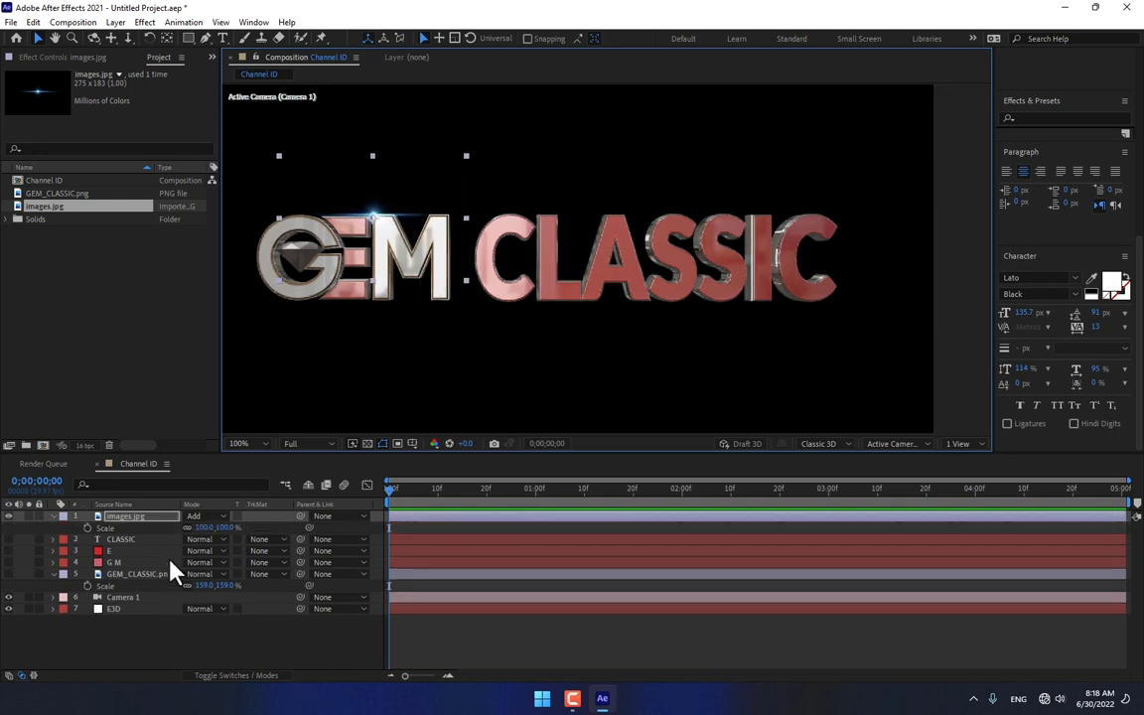
left_click_drag(228, 530, 260, 528)
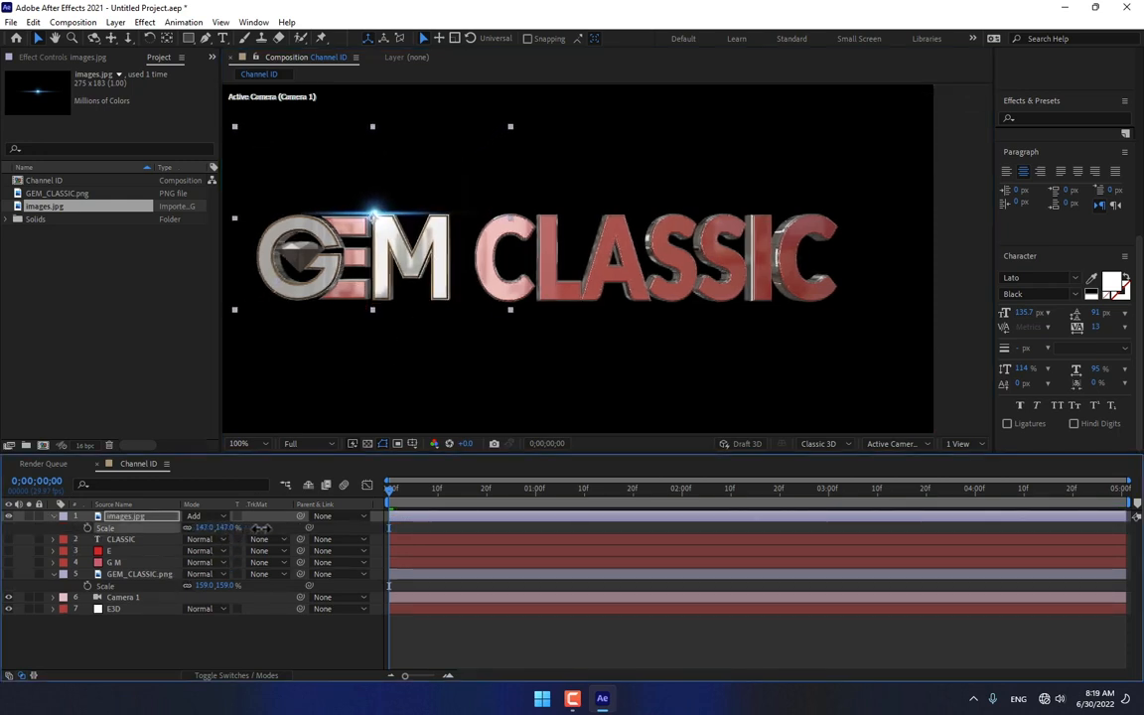
- Make the images.jpg layer 3D and move the flare to the lower right corner of the M
key("F4")
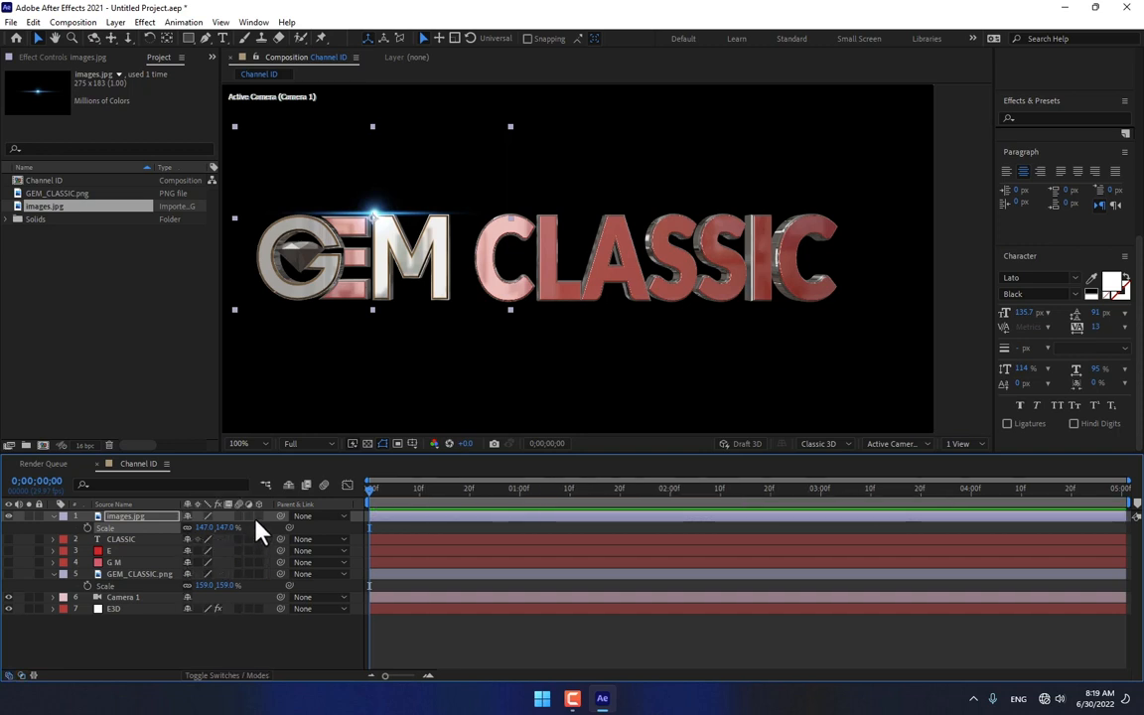
left_click(258, 517)
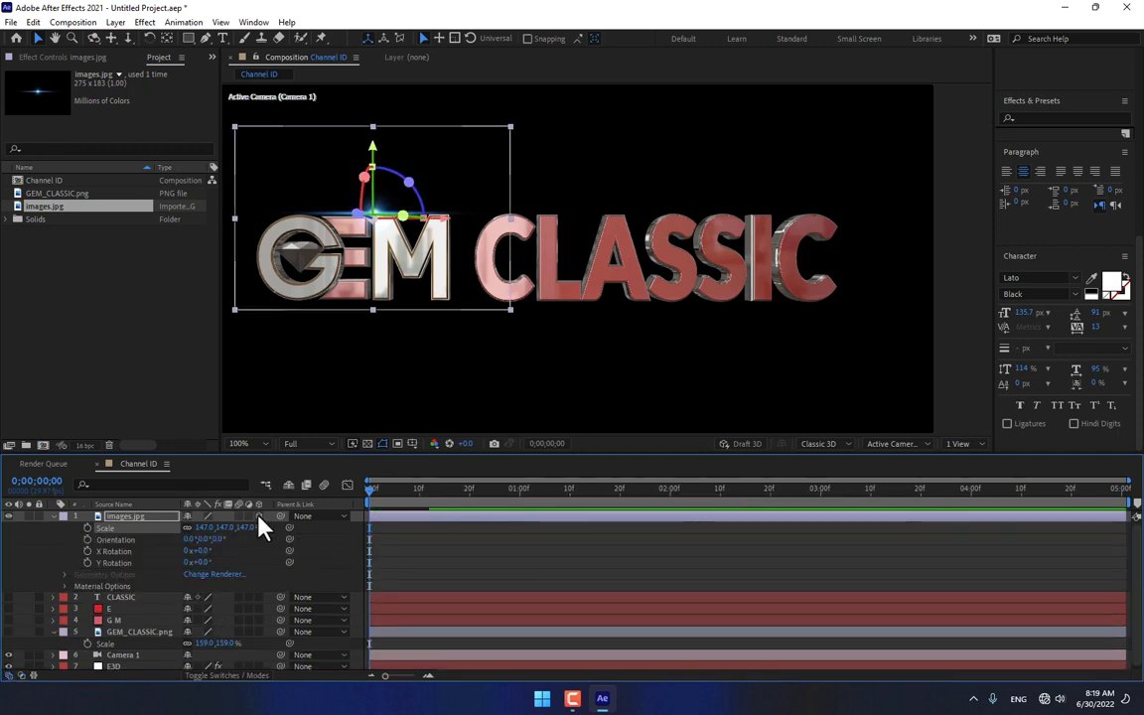
left_click(339, 565)
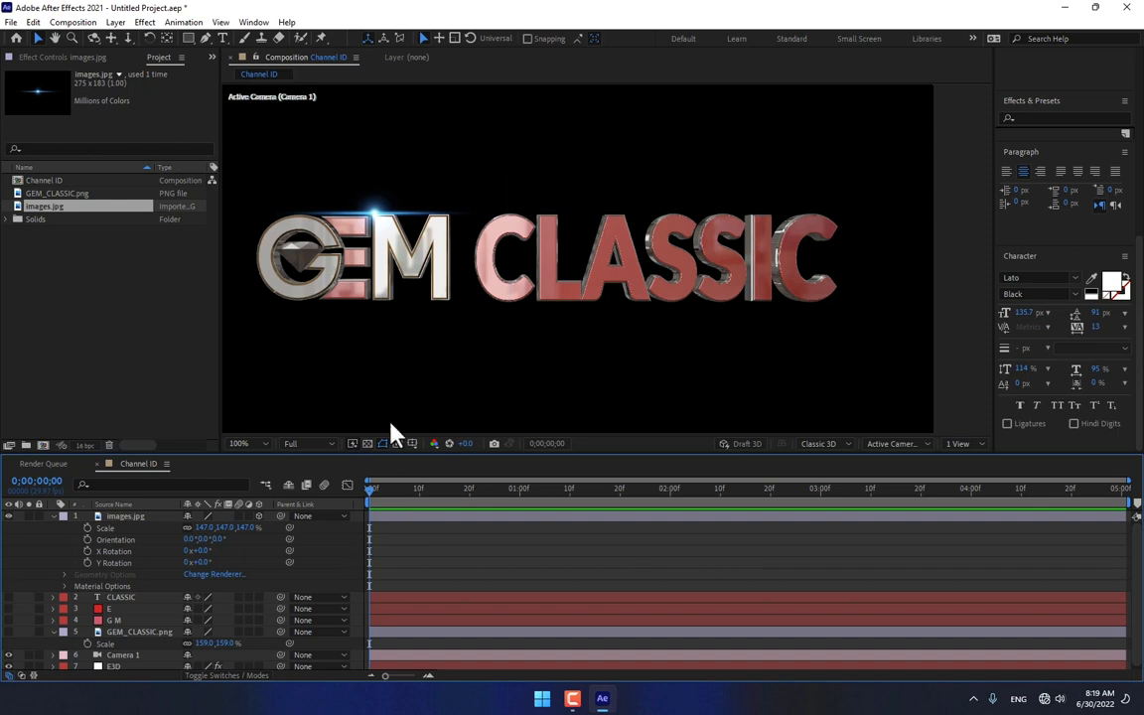
left_click(393, 217)
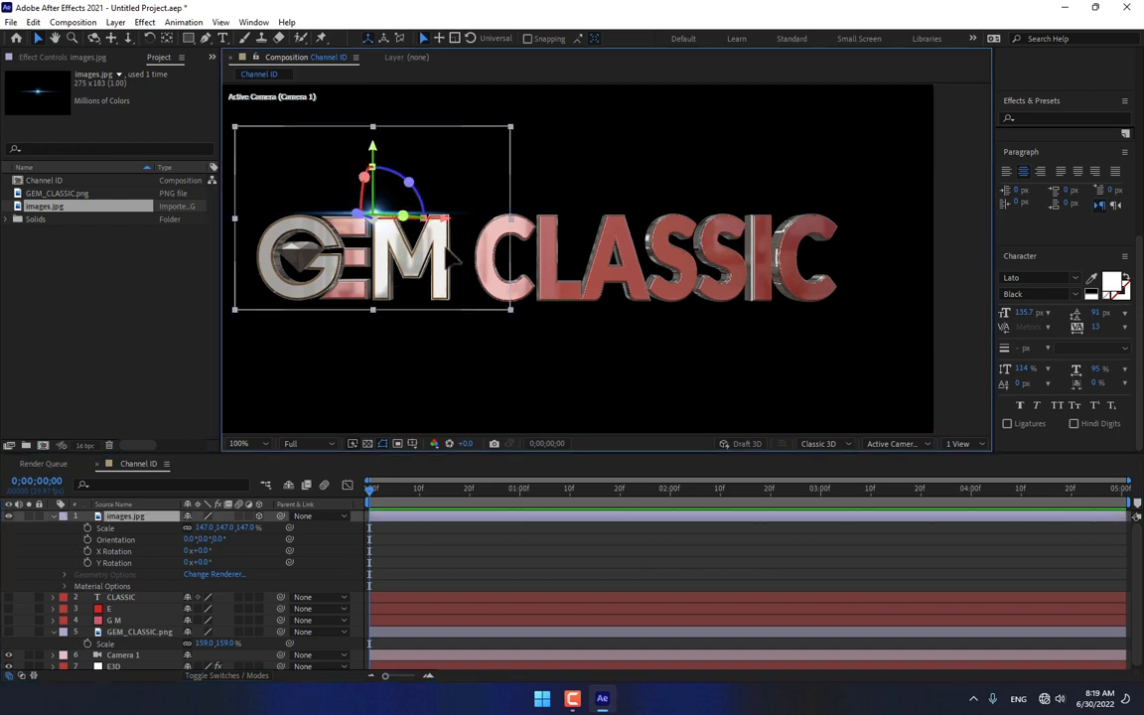
left_click_drag(449, 248, 512, 330)
left_click(321, 570)
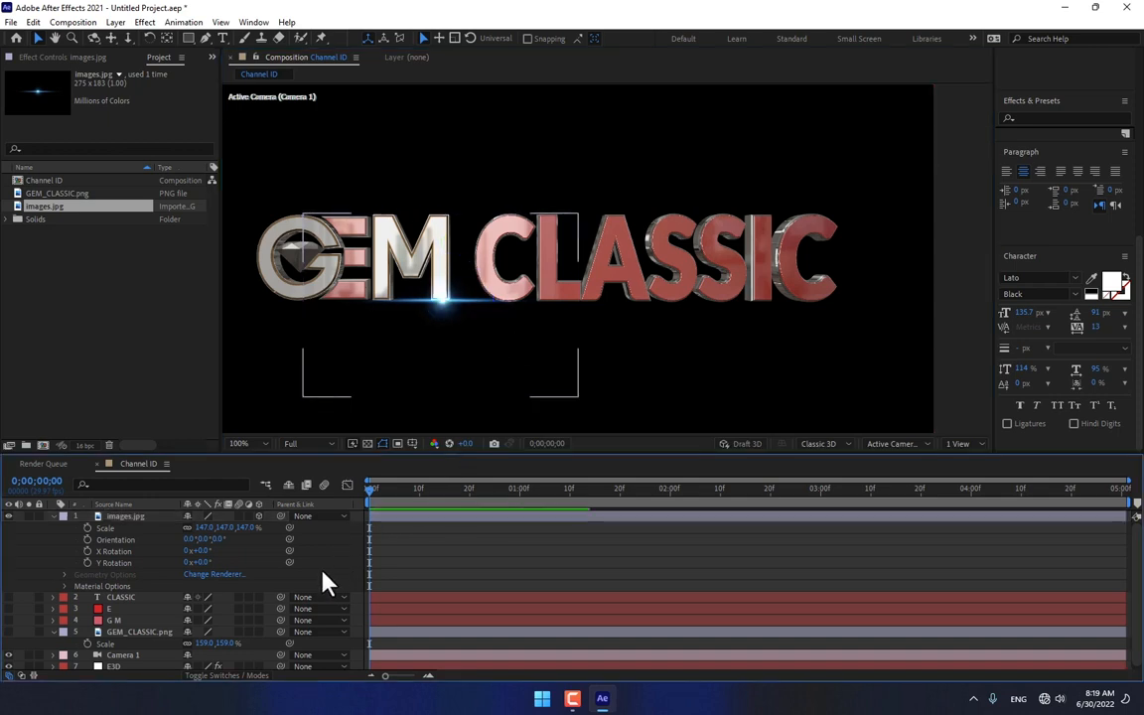
- Set Add Lighting to Stylized in the Element render settings of the E3D layer
left_click(124, 668)
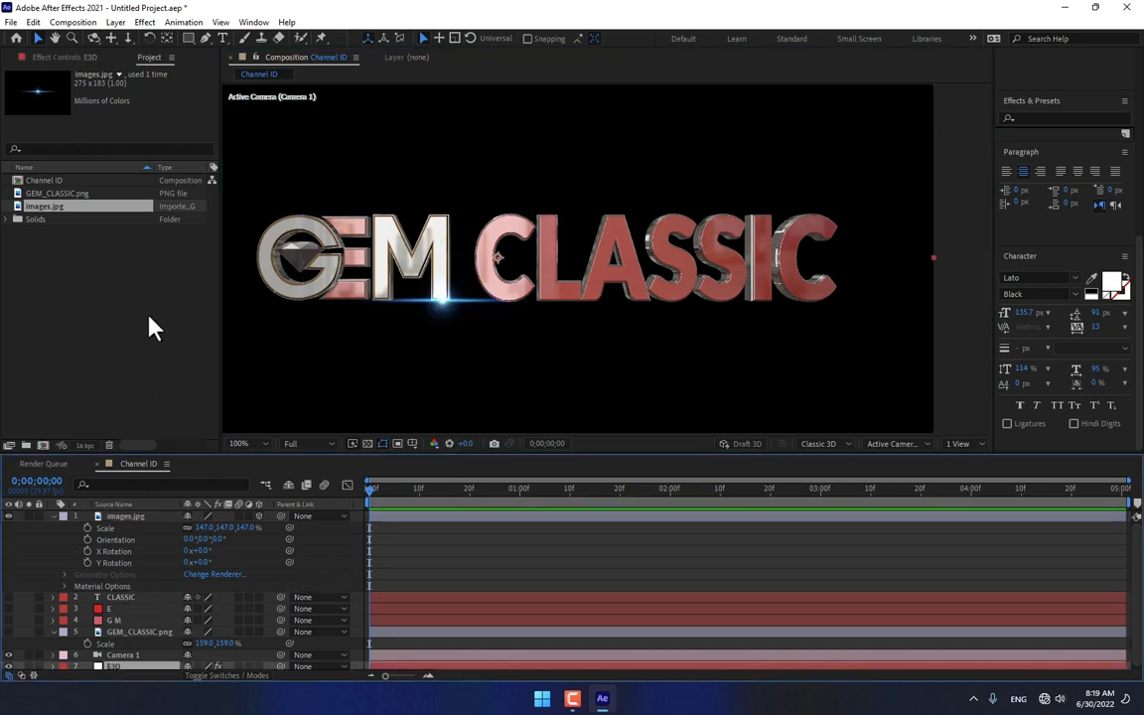
left_click(74, 57)
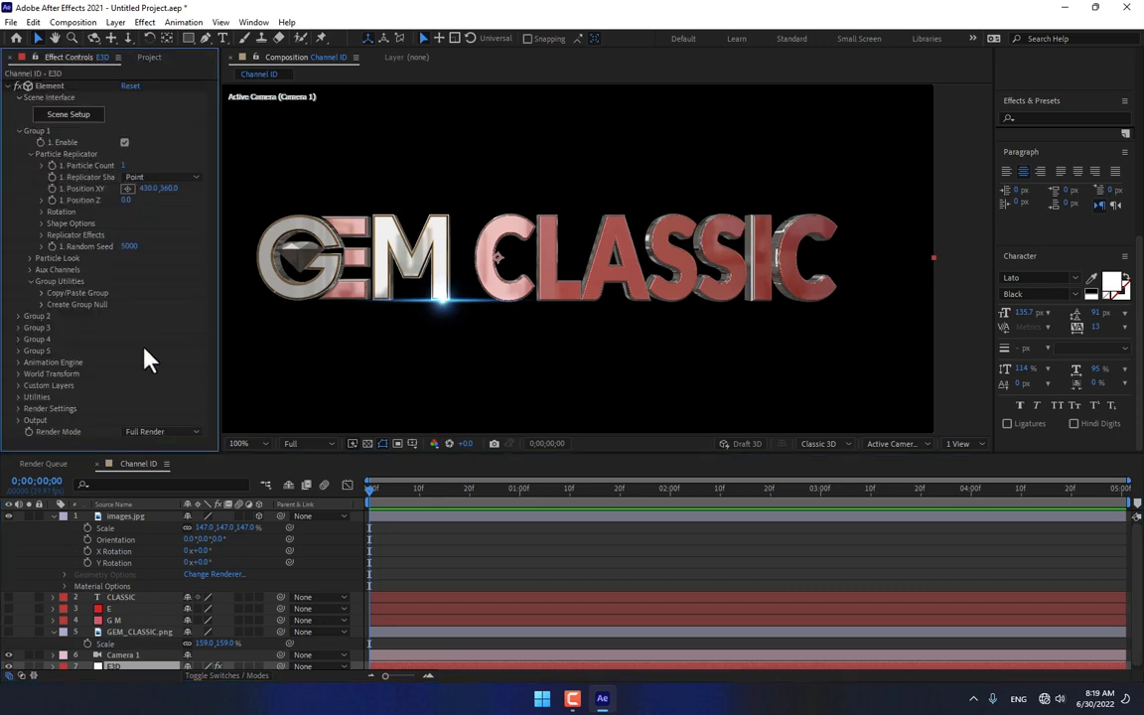
left_click(18, 408)
scroll(22, 417, "down", 3)
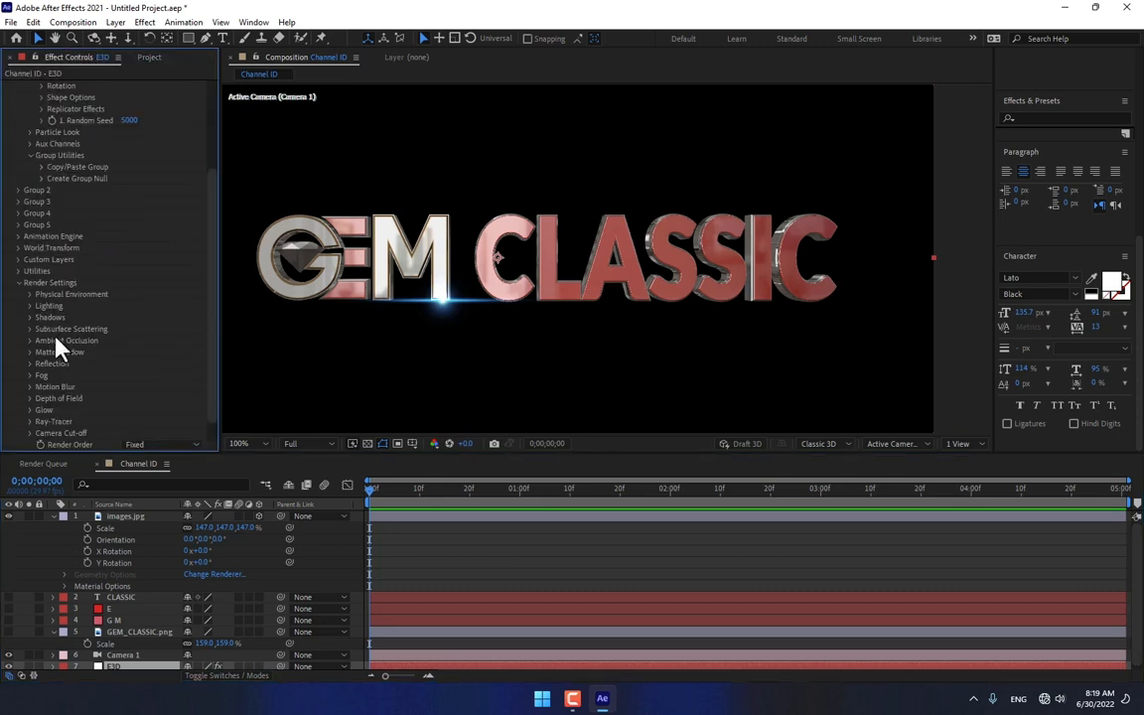
left_click(28, 306)
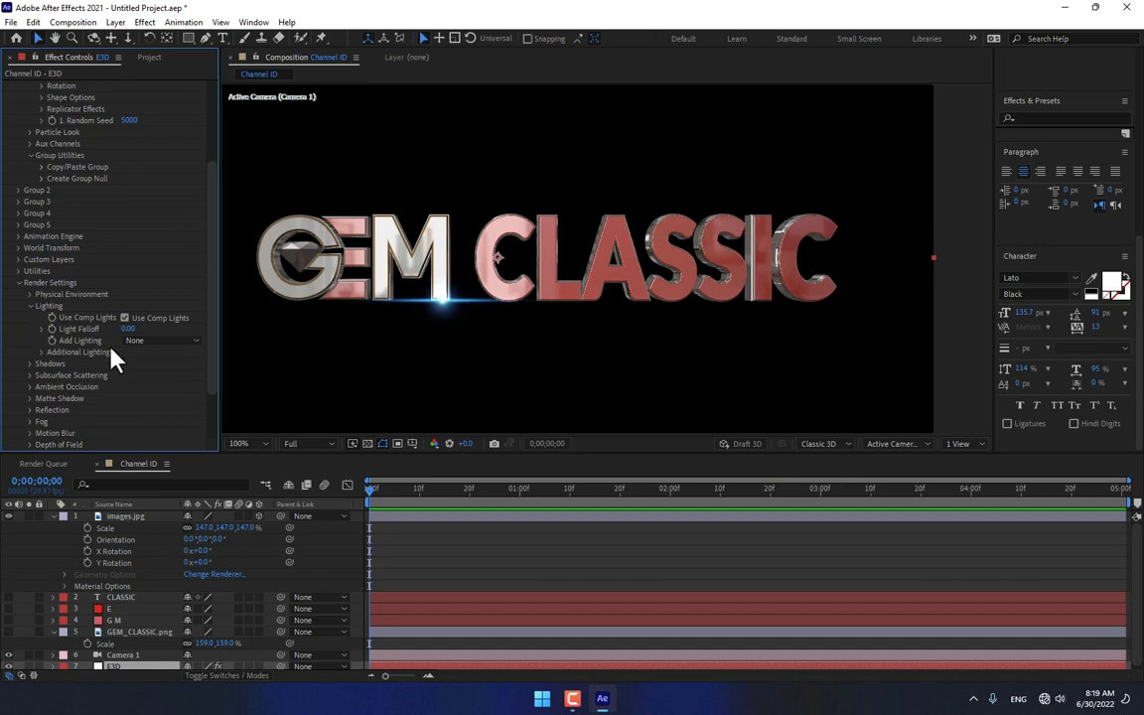
left_click(137, 341)
left_click(154, 528)
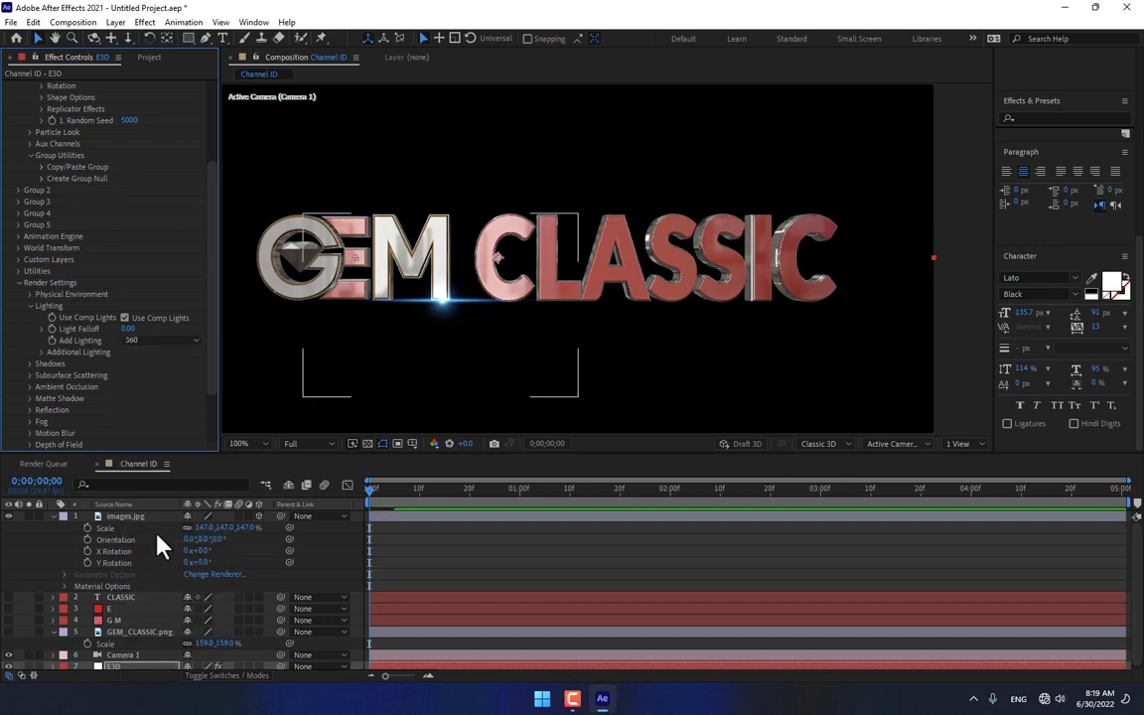
left_click(149, 341)
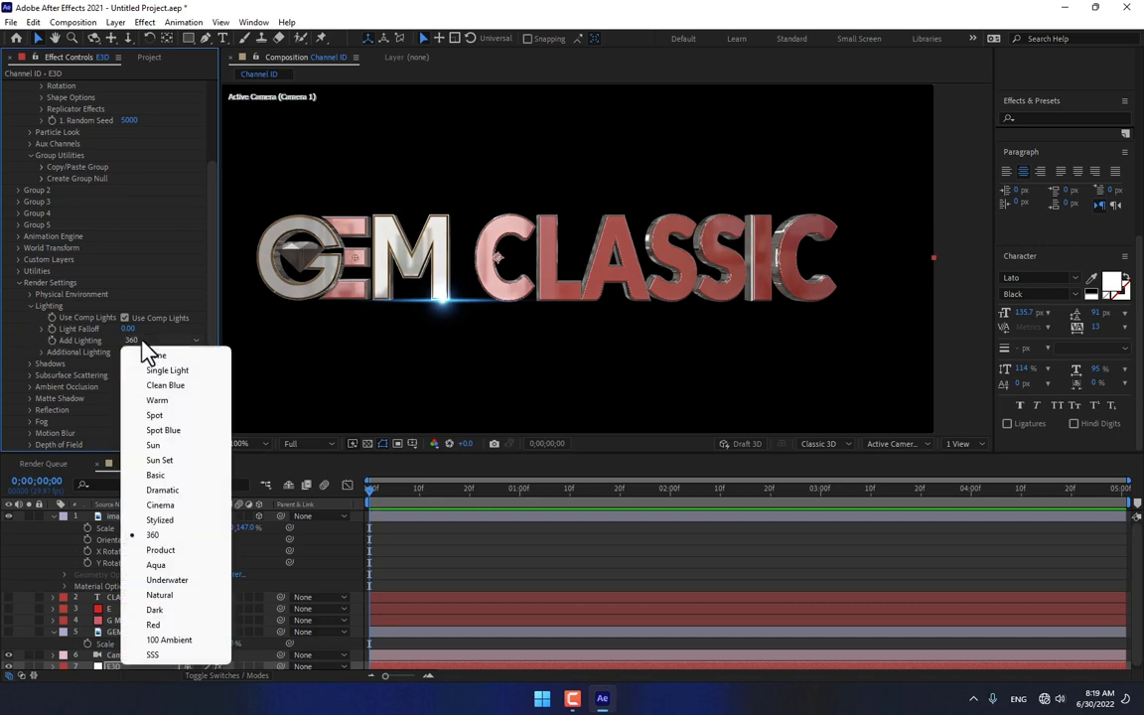
left_click(173, 546)
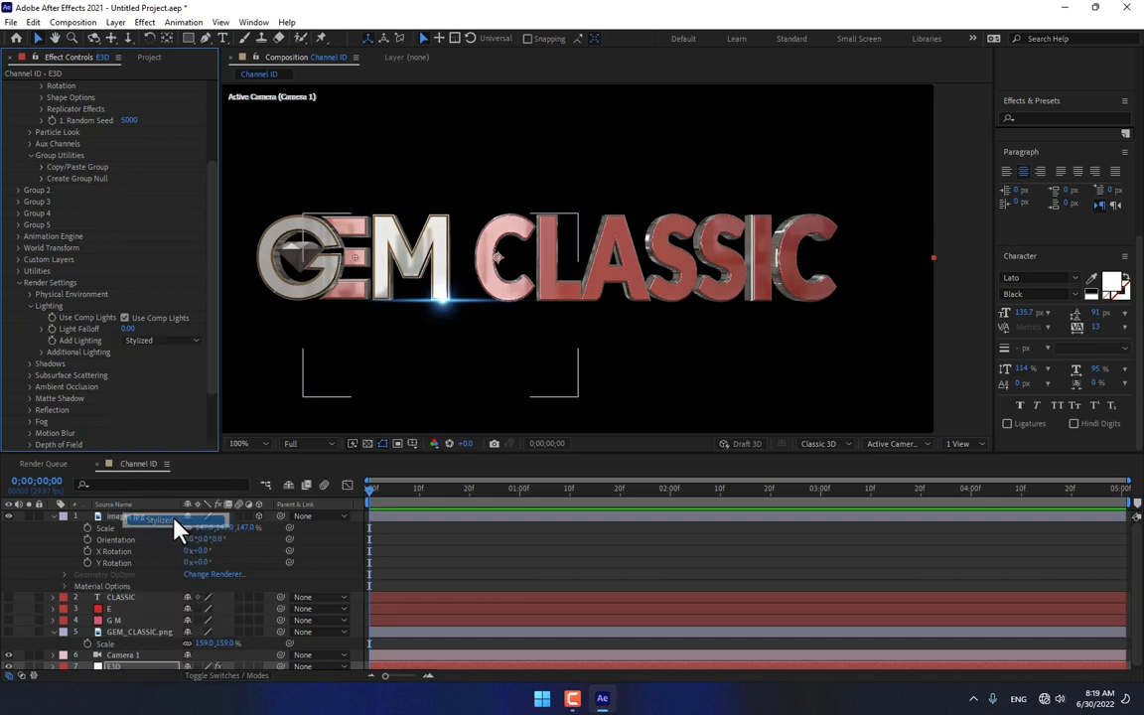
- Rotate the additional lighting to X 32°, Y 129° and Z 82°, and collapse the images.jpg layer's properties
left_click(40, 351)
left_click(53, 375)
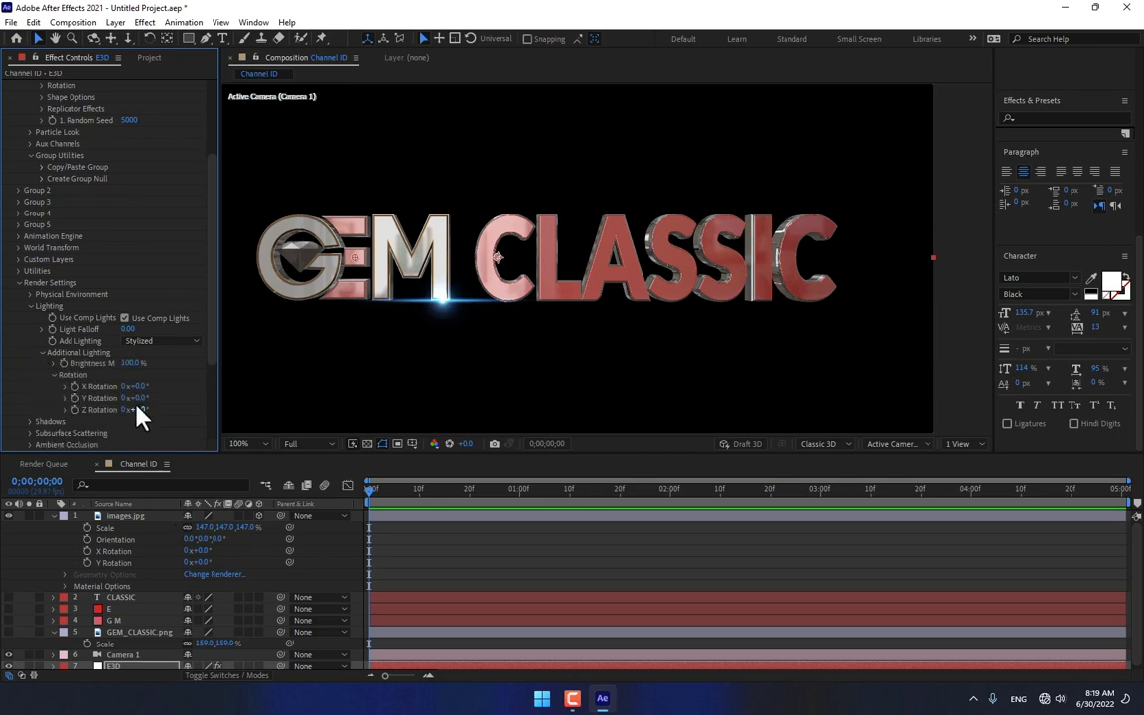
left_click_drag(132, 387, 178, 395)
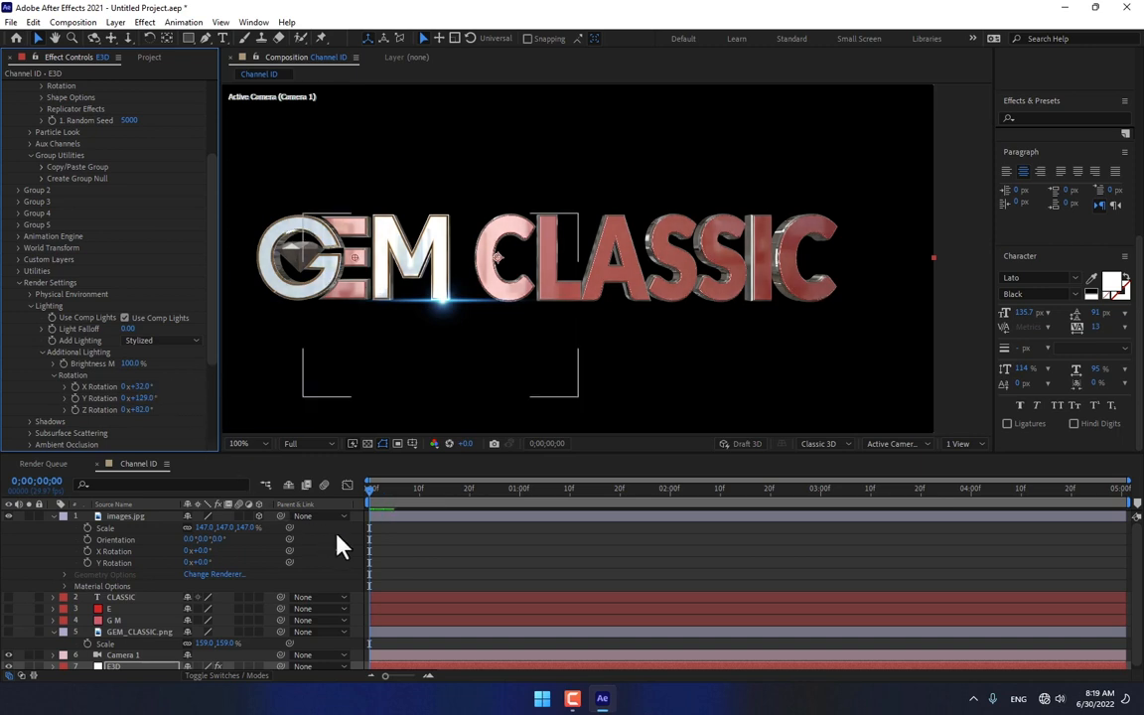
left_click(54, 516)
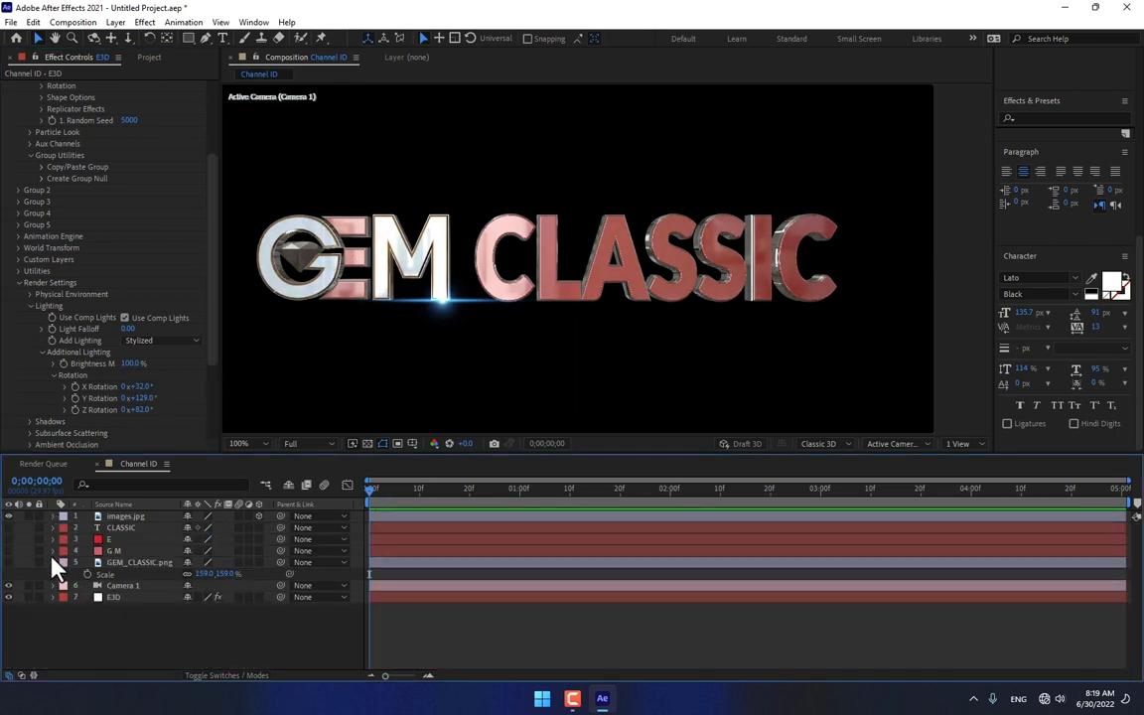
- Create a 3D null object in the Channel ID composition and parent Camera 1 to it
left_click(52, 563)
right_click(164, 634)
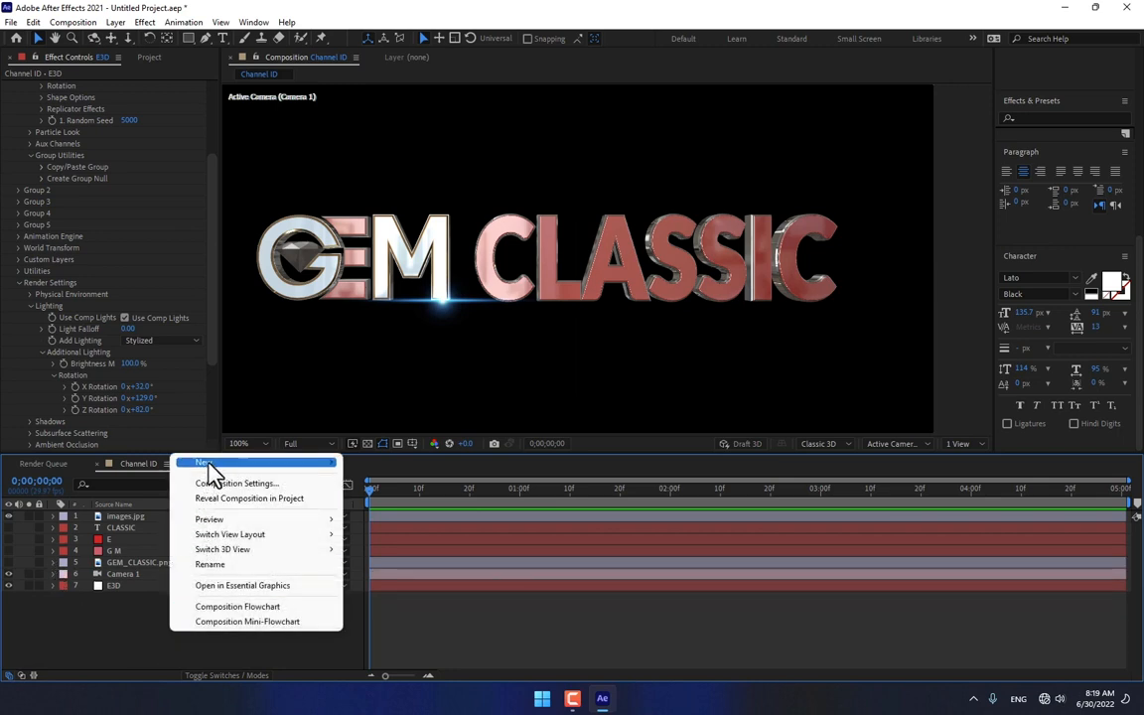
mouse_move(198, 461)
left_click(432, 545)
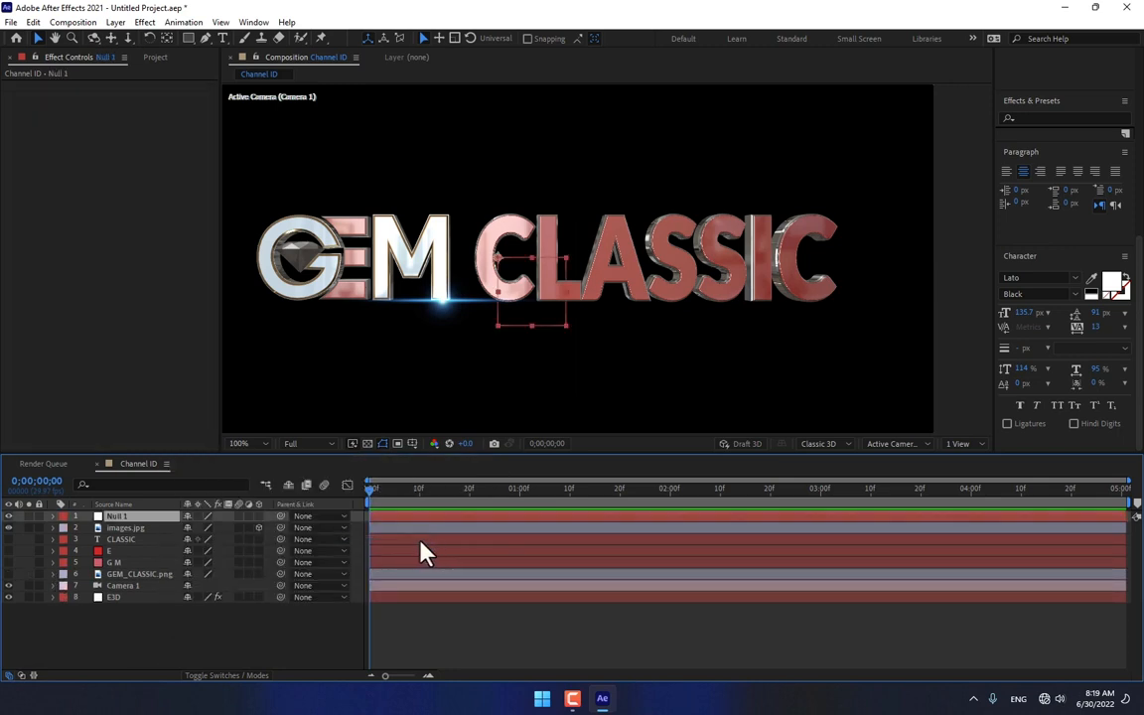
left_click(125, 585)
left_click_drag(280, 585, 119, 517)
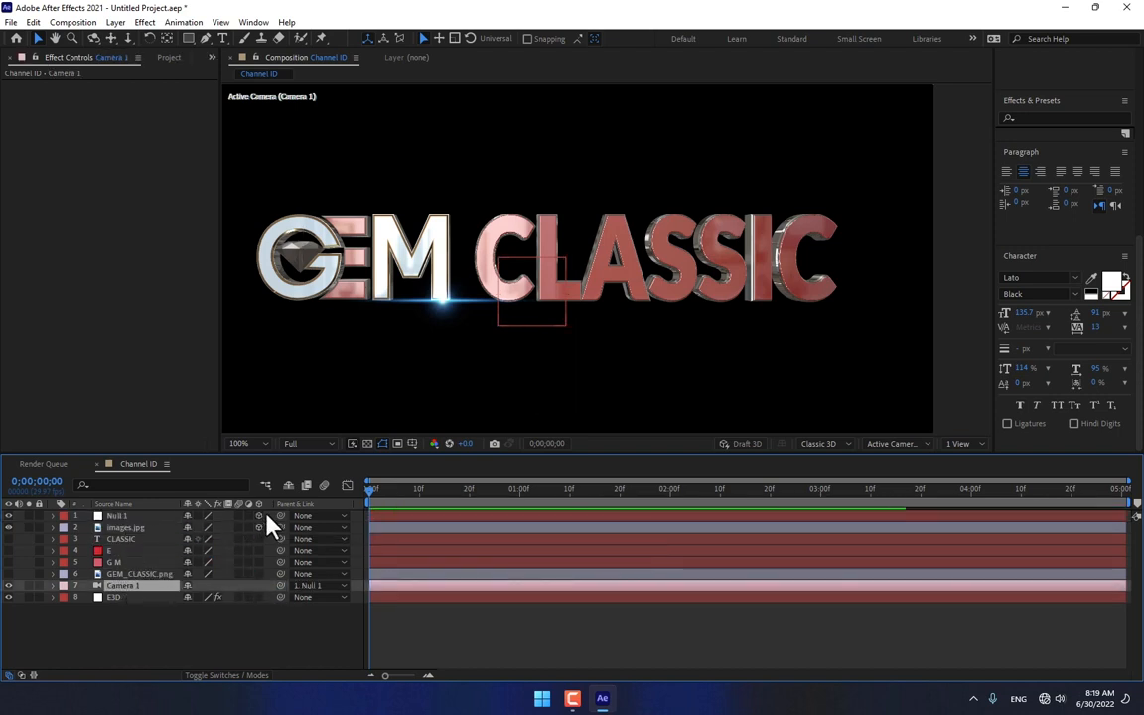
- Orbit and pan the camera so the logo is seen at an angle with the G nearest and CLASSIC receding
left_click(526, 326)
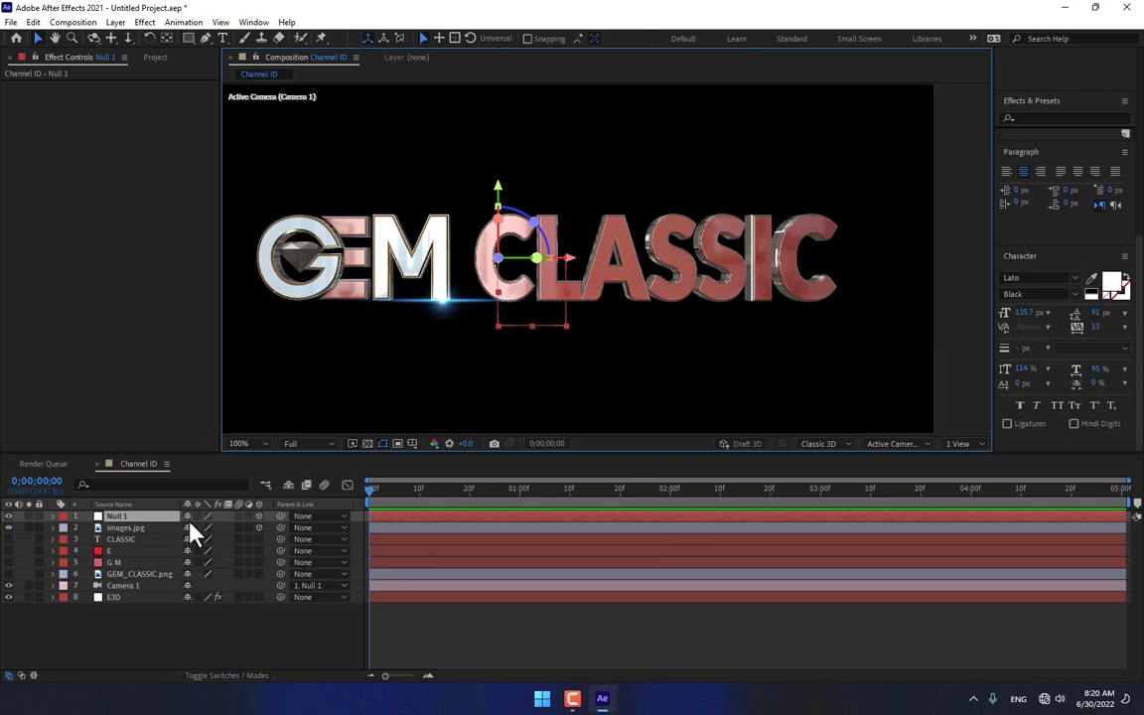
left_click(94, 38)
left_click_drag(372, 219, 490, 210)
left_click(109, 37)
left_click_drag(411, 251, 477, 261)
left_click(247, 635)
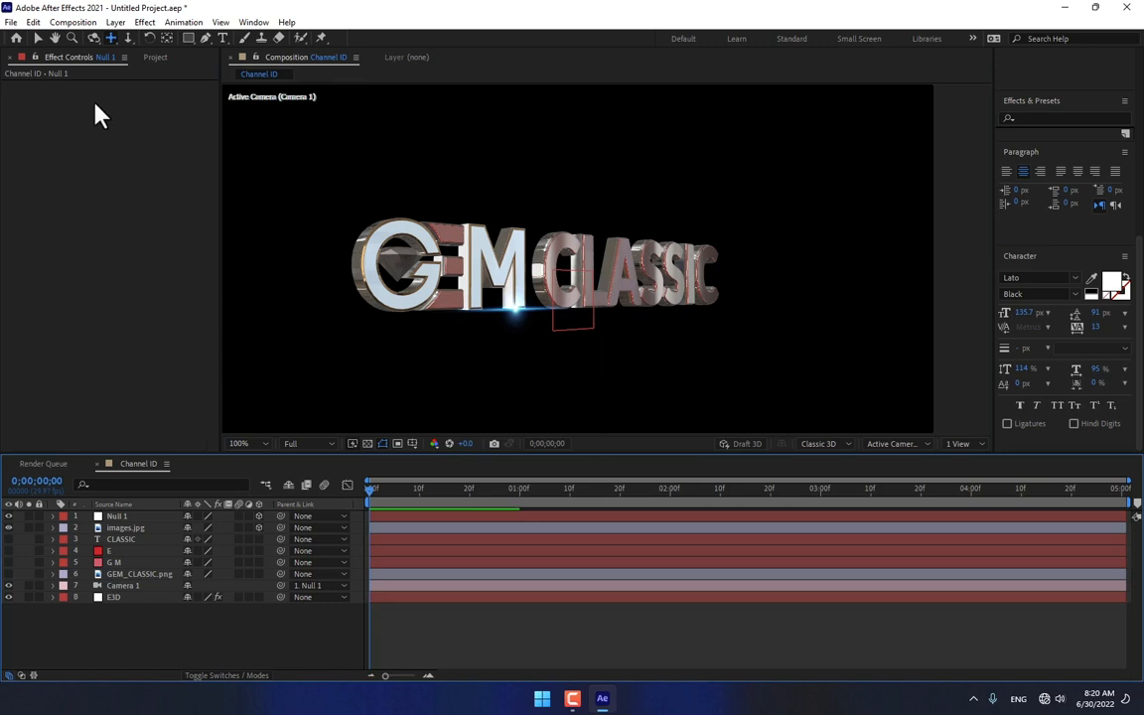
- Duplicate the Channel ID composition in the project
left_click(155, 57)
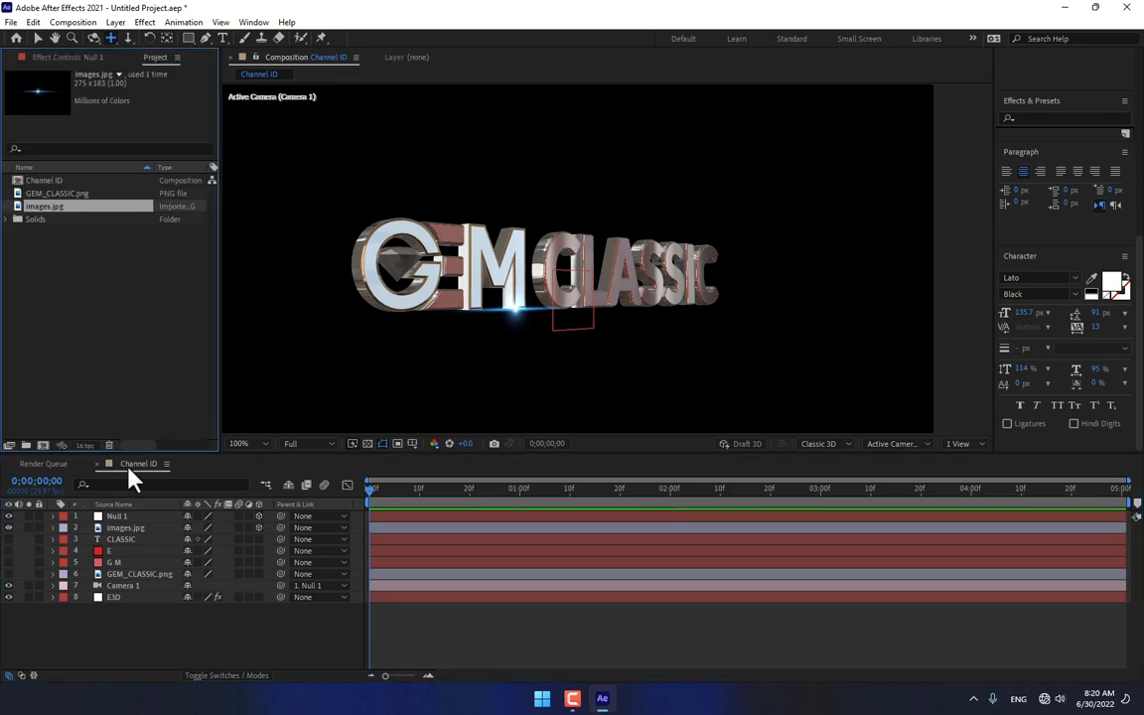
left_click(35, 181)
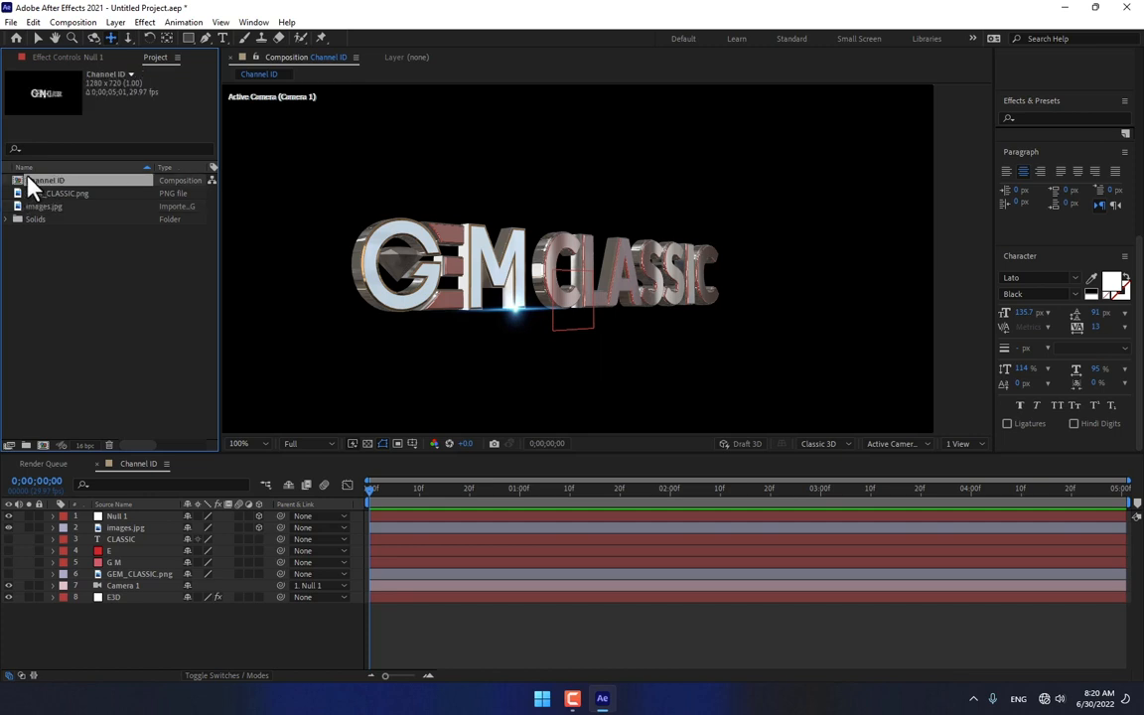
left_click(33, 23)
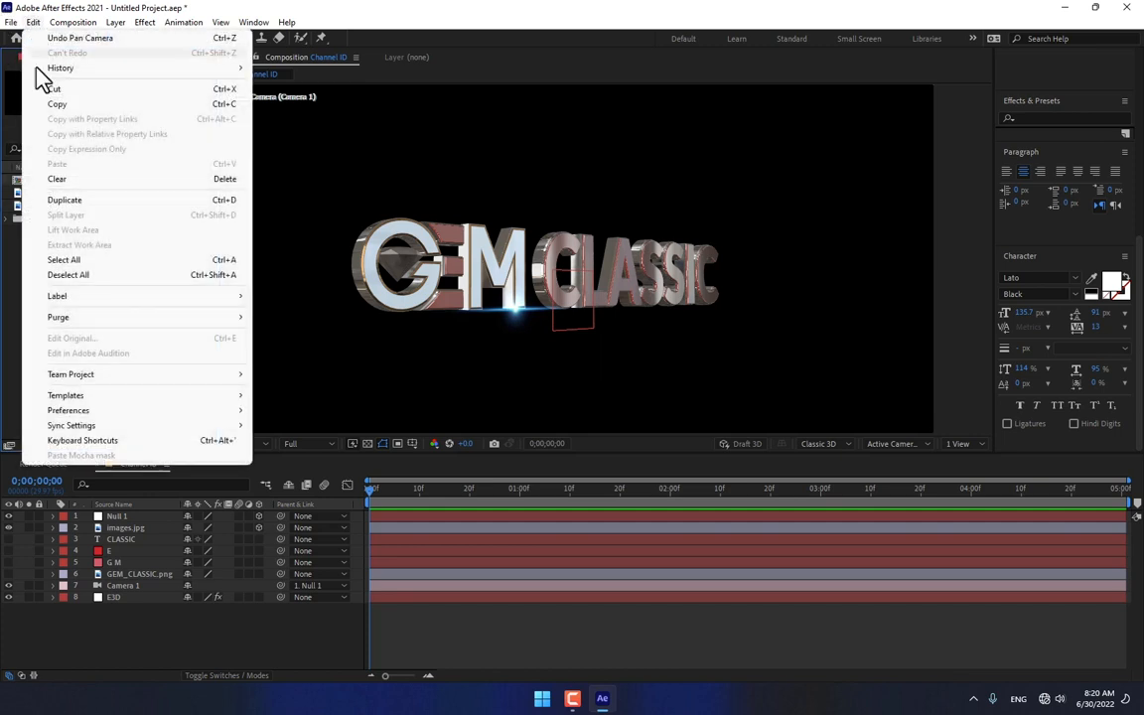
left_click(86, 200)
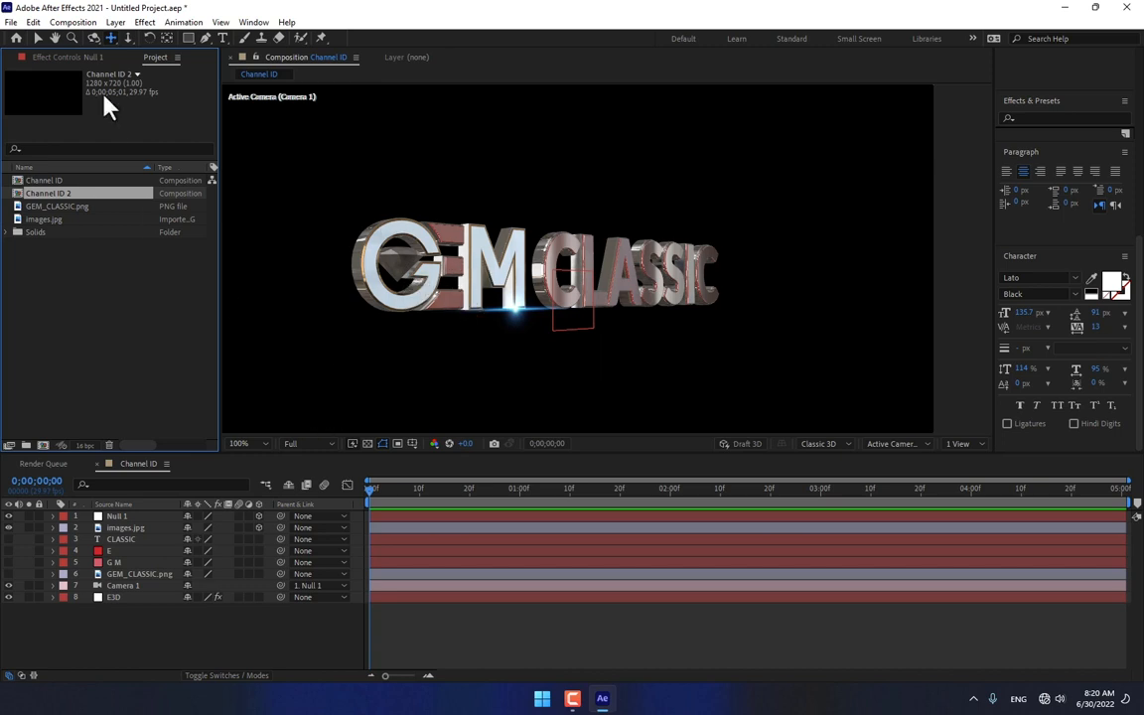
- Move Null 1 along its Z and X axes to bring the camera closer and reframe the logo
left_click(121, 517)
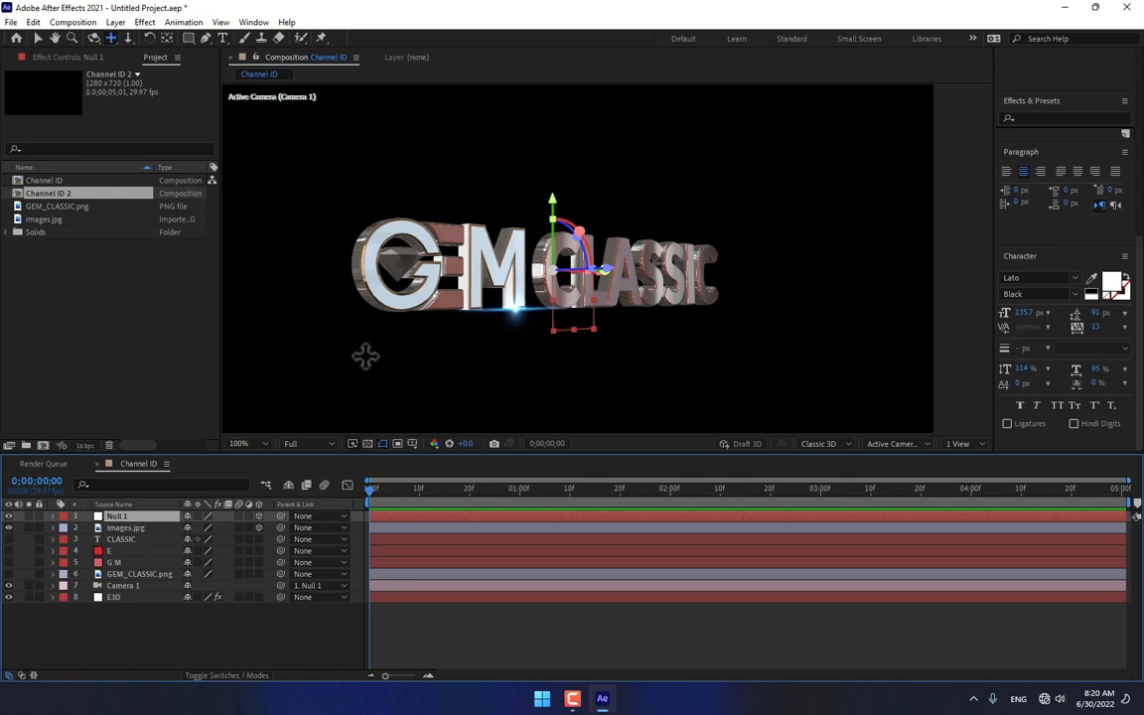
key("v")
left_click_drag(607, 268, 463, 298)
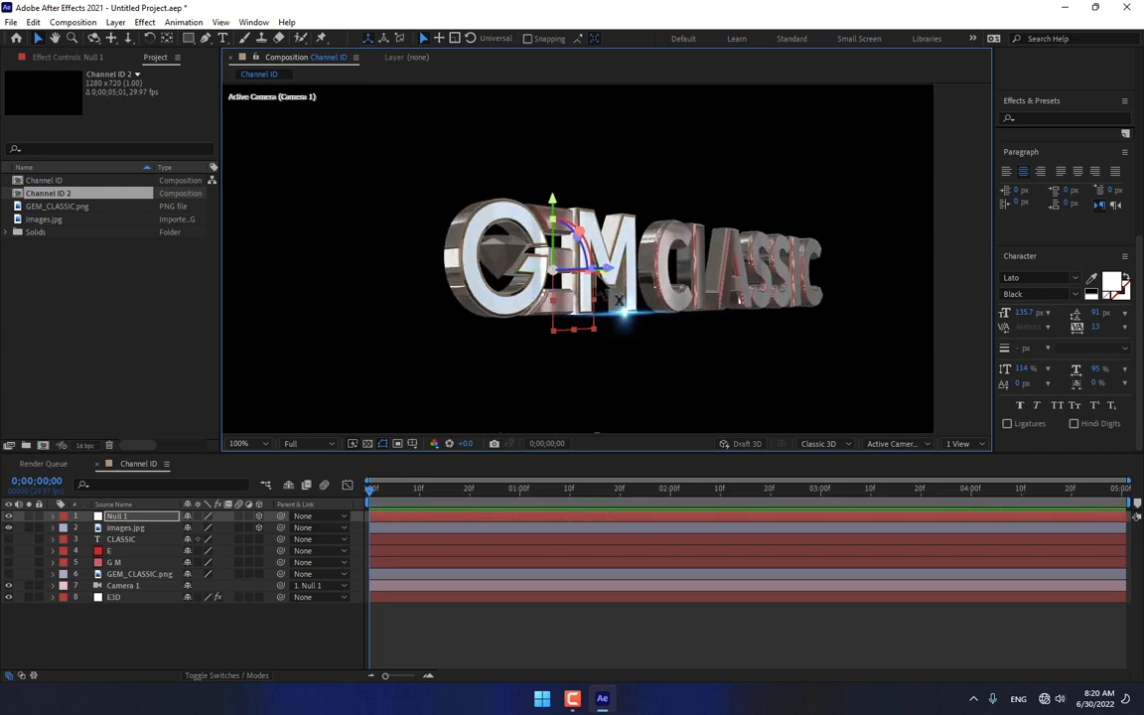
left_click_drag(618, 300, 661, 283)
- Orbit and dolly the camera into a close angled view with the G and M large in front
left_click(93, 38)
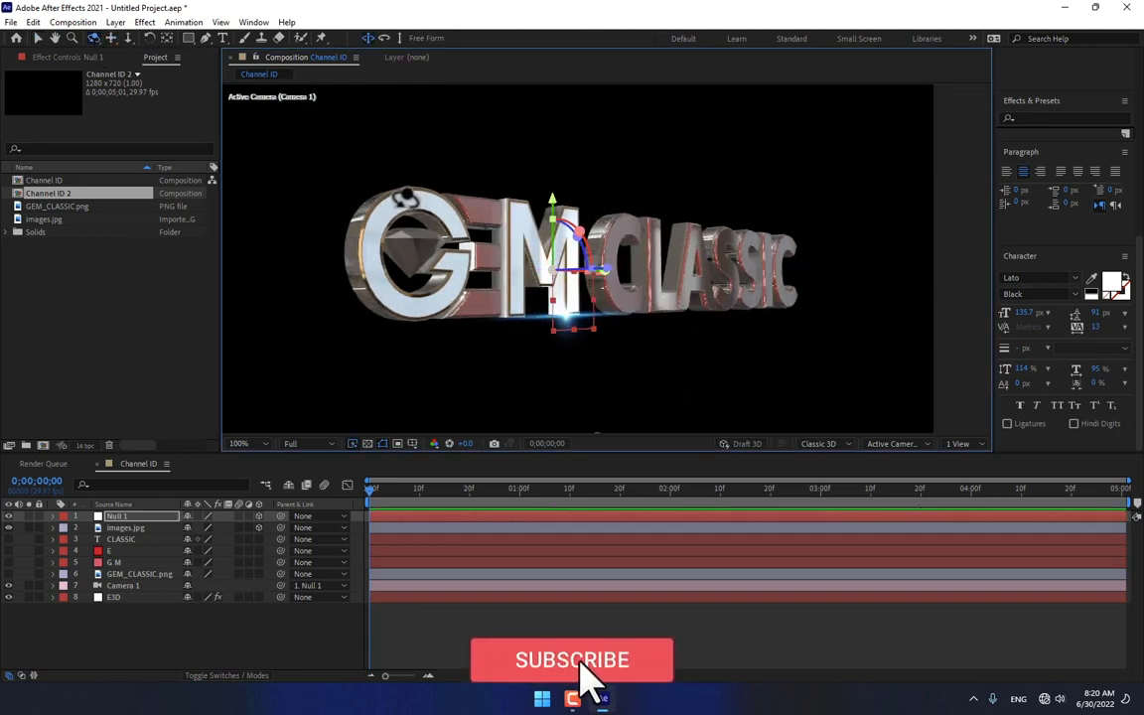
left_click_drag(405, 198, 377, 197)
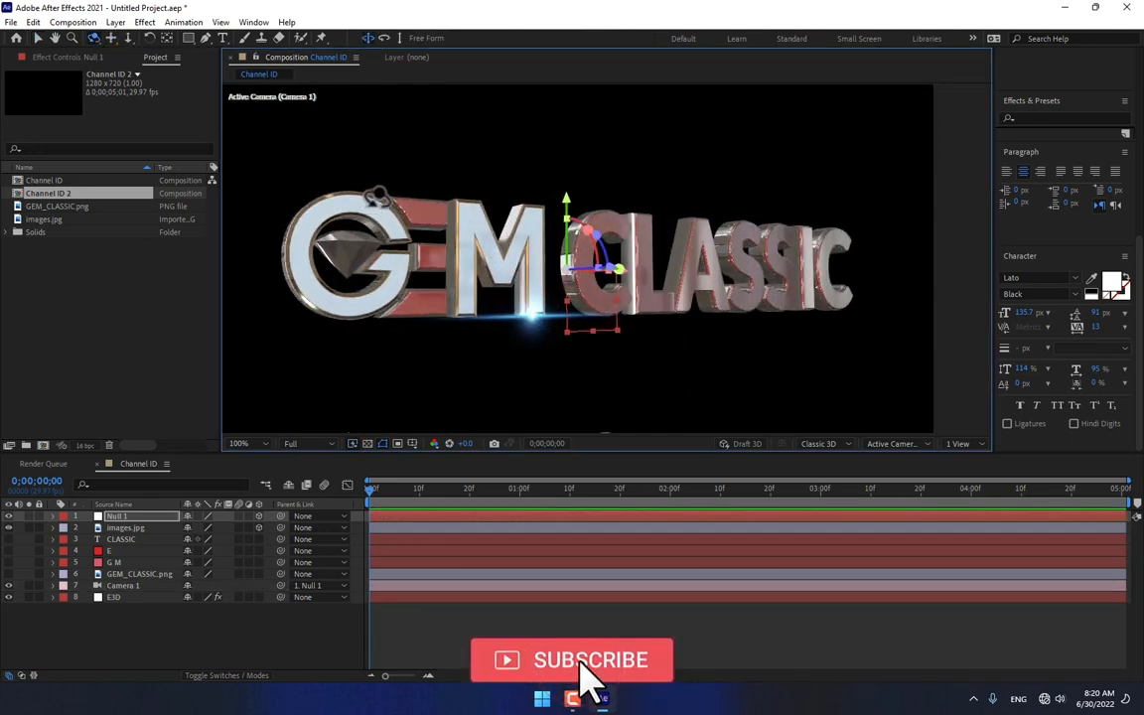
left_click(128, 38)
left_click_drag(235, 128, 337, 164)
left_click(93, 37)
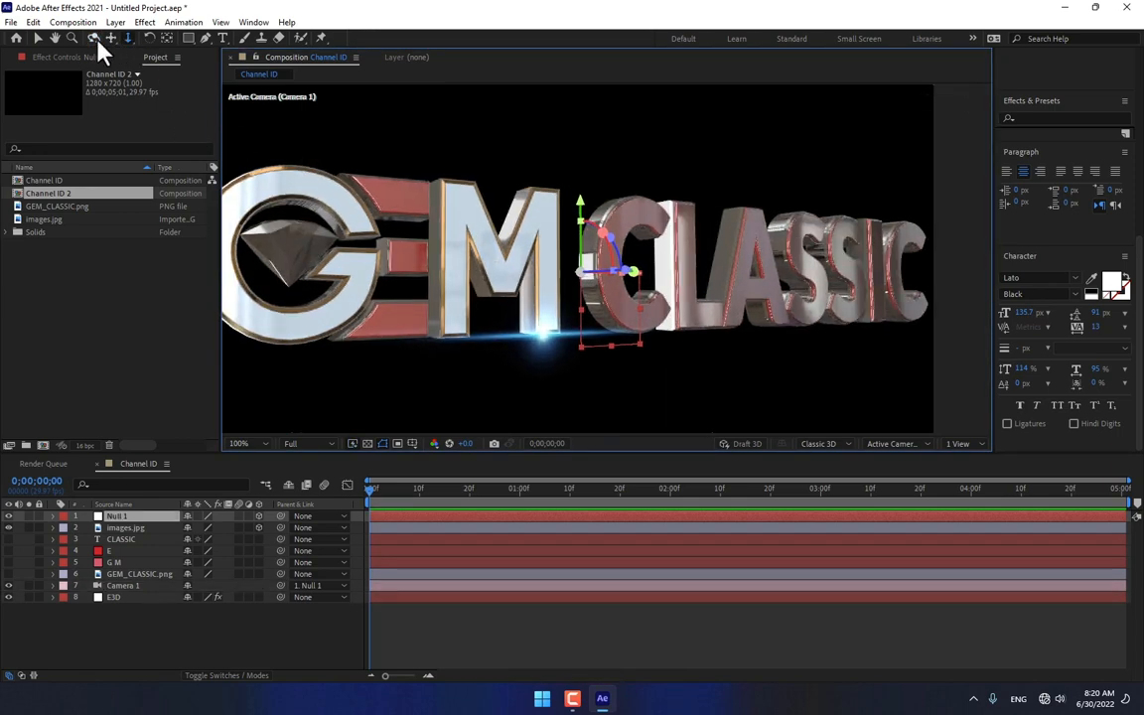
left_click_drag(286, 203, 429, 258)
left_click(37, 39)
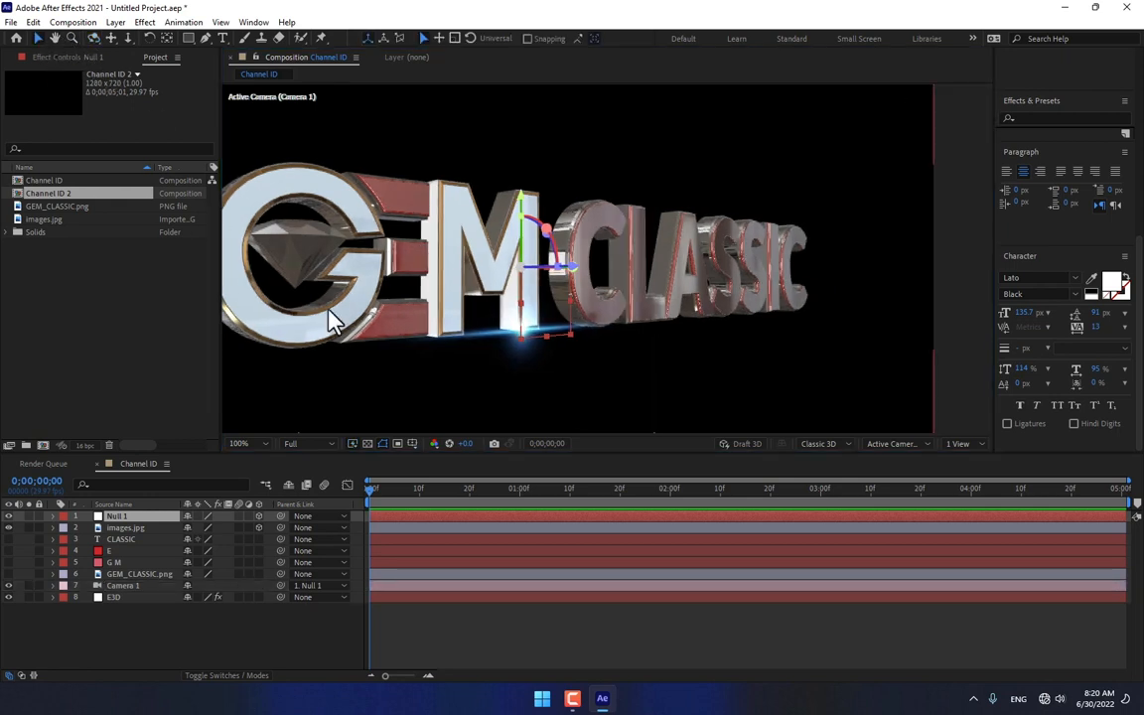
- Open the E3D layer's Element scene setup and apply the Physical preset material Glass to the D diamond model
left_click(115, 517)
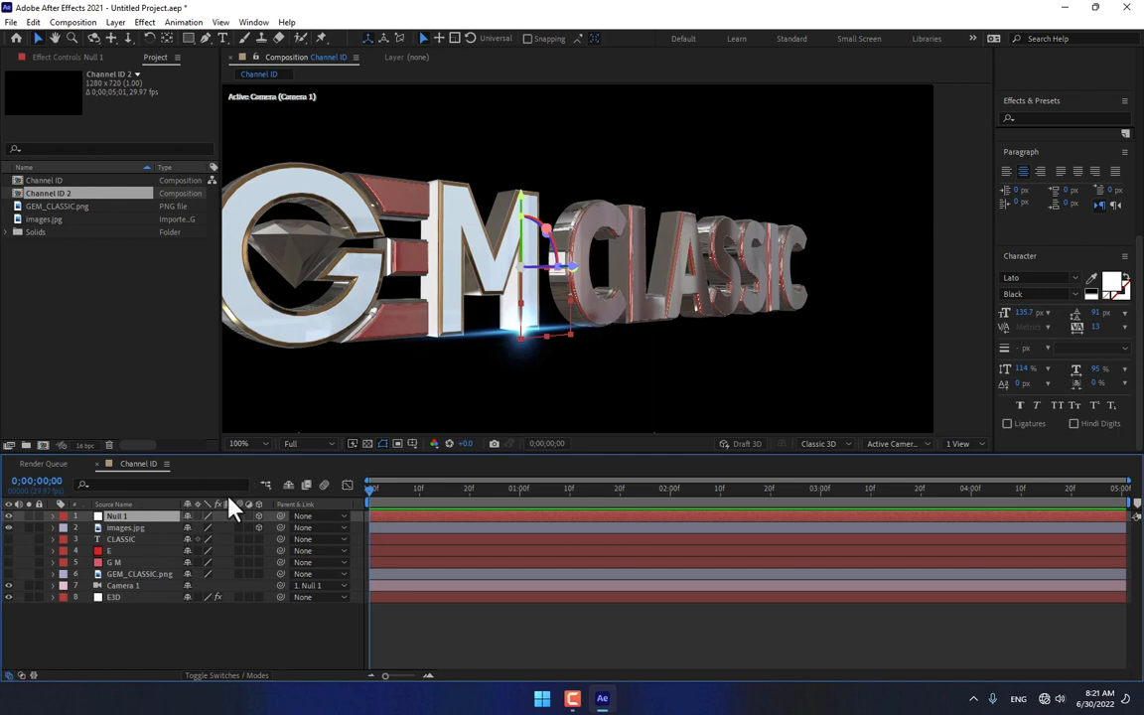
left_click(127, 596)
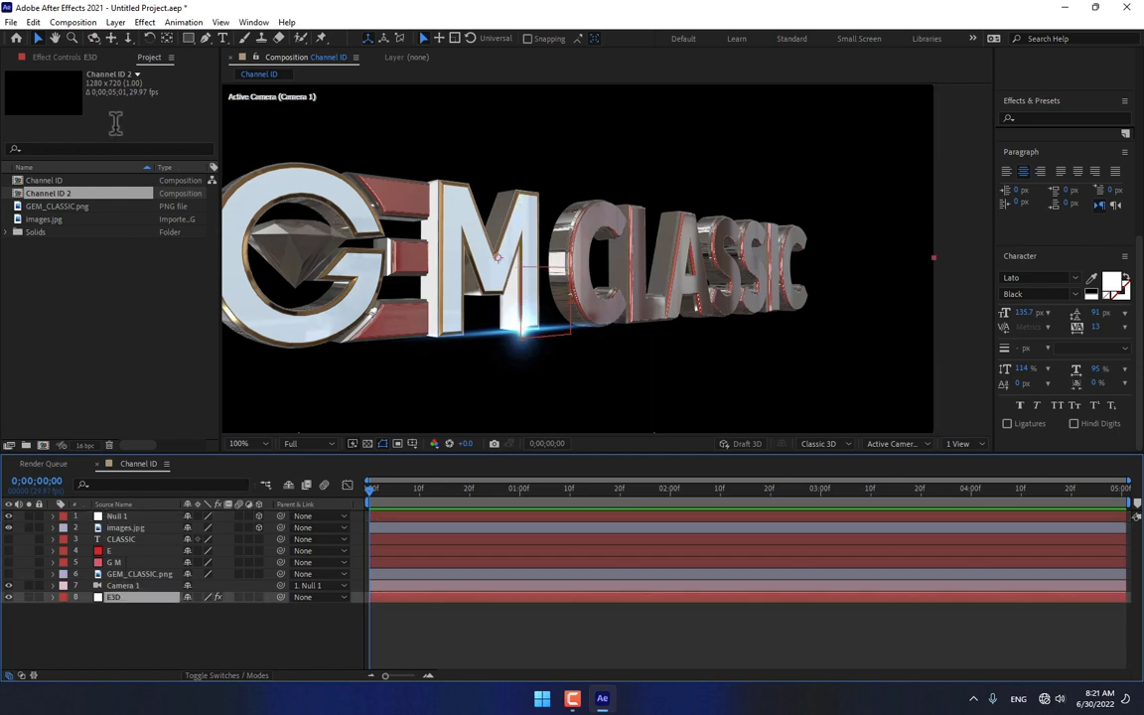
left_click(65, 56)
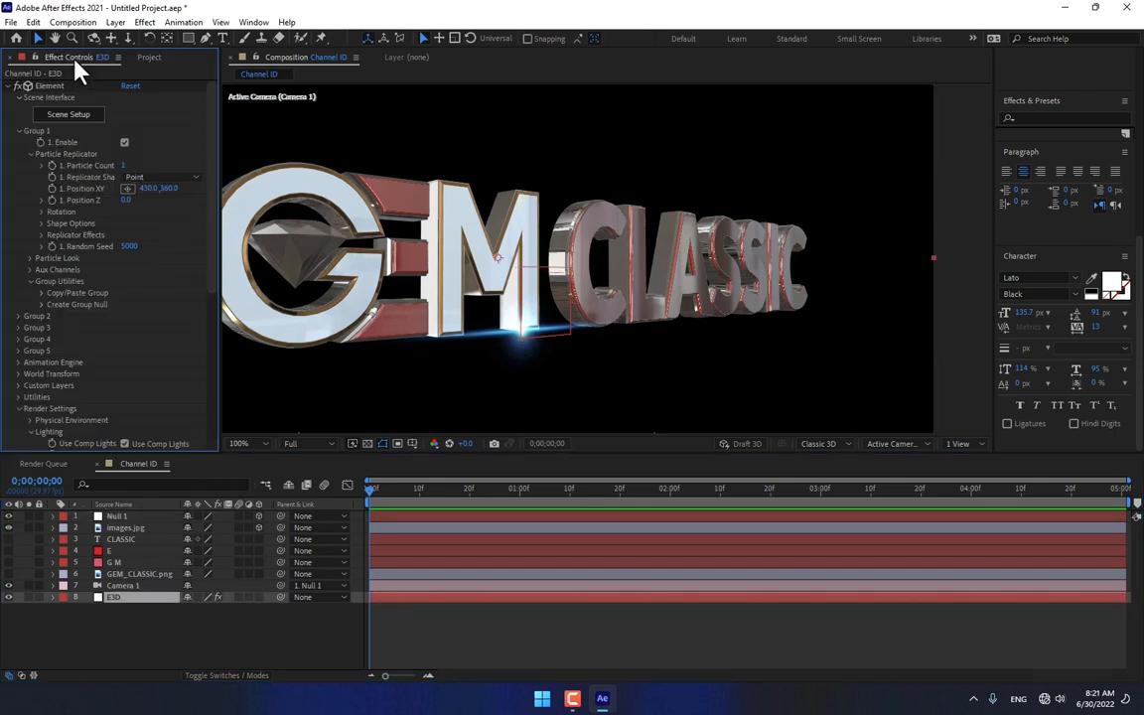
left_click(69, 116)
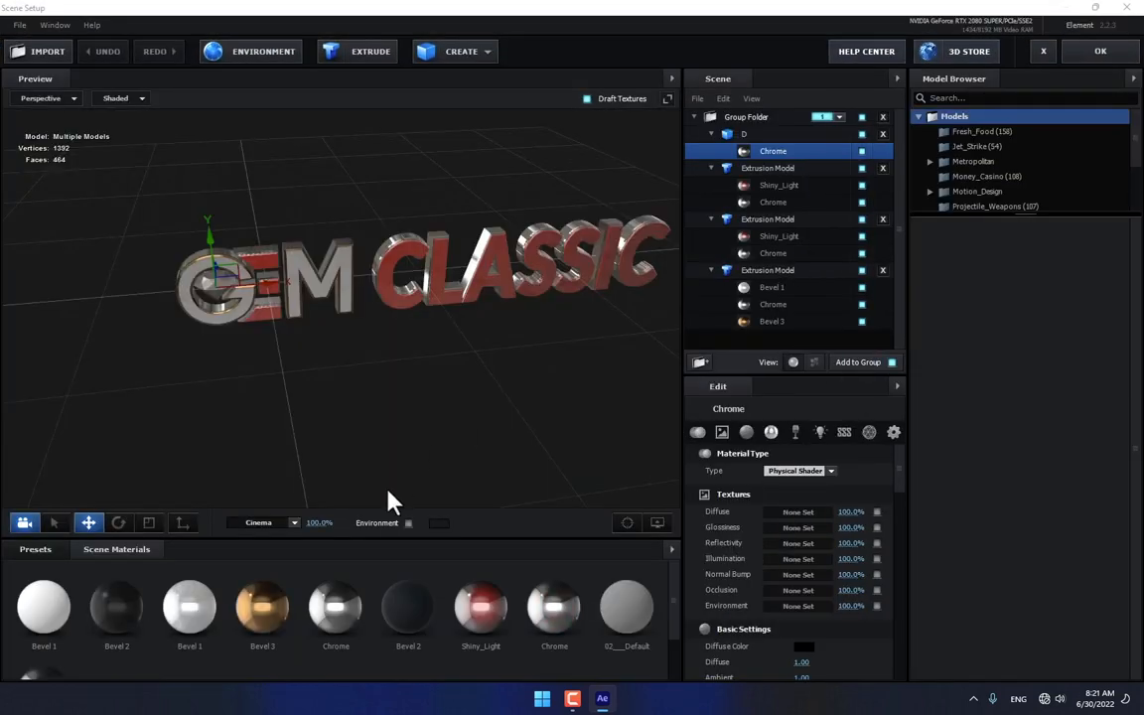
left_click(53, 556)
left_click(62, 628)
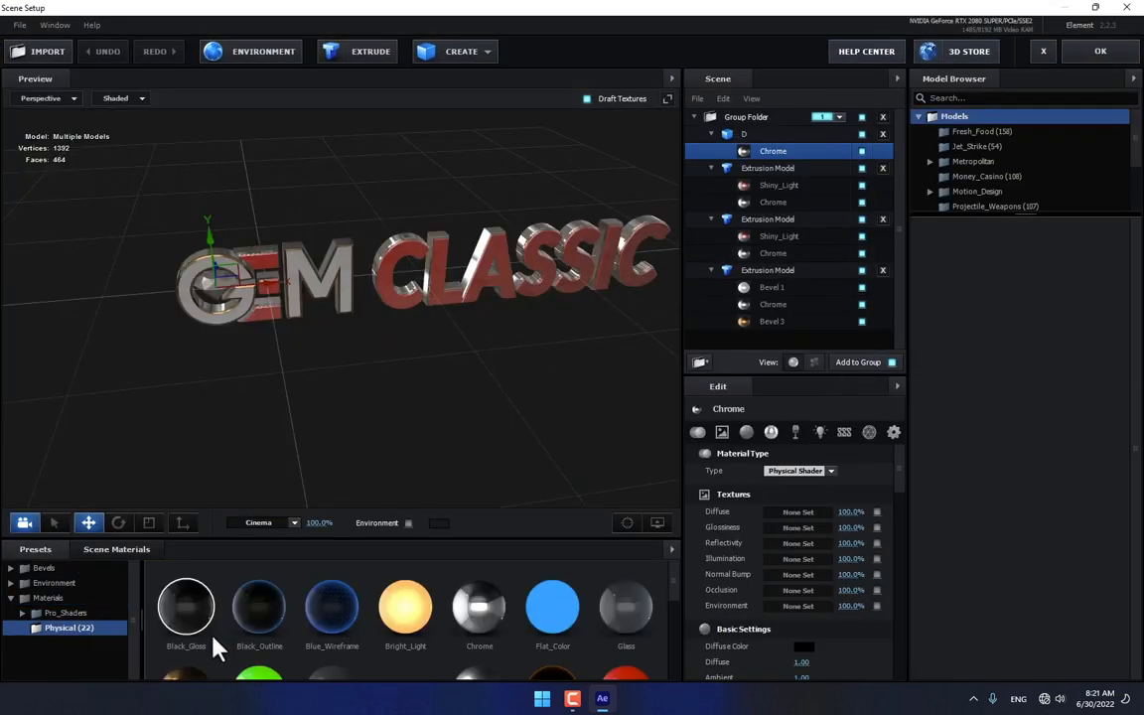
left_click_drag(626, 607, 787, 151)
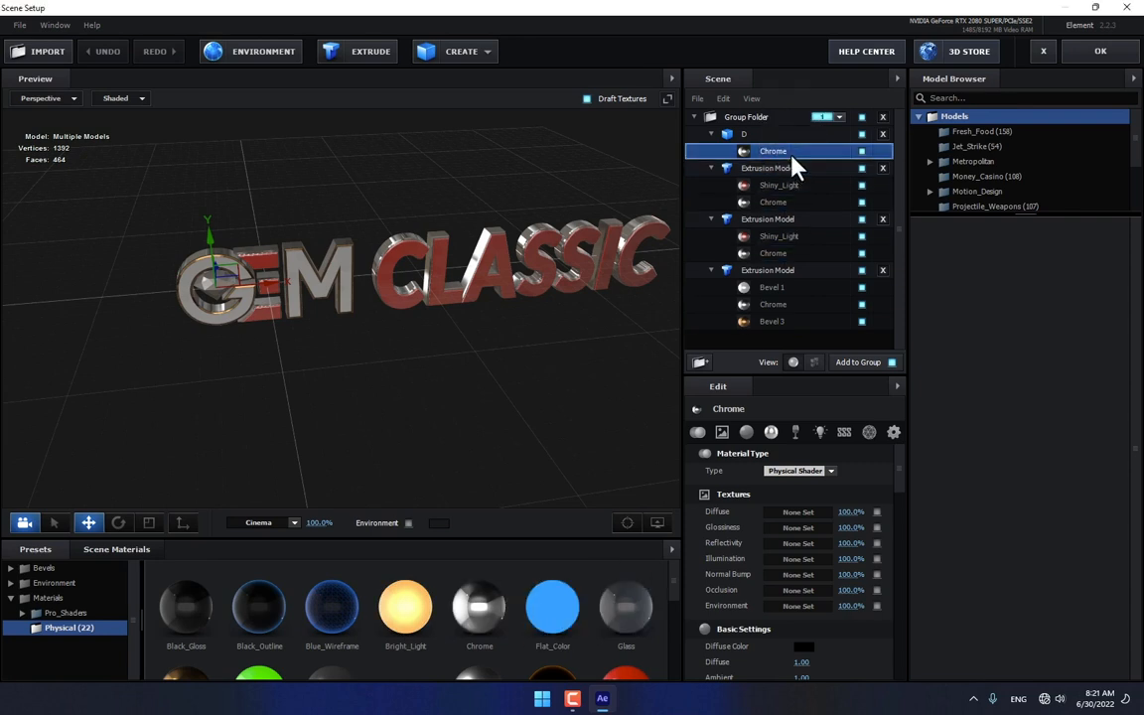
left_click_drag(659, 170, 358, 360)
- Set the Glass material's blend mode to Add and accept the scene setup
left_click(892, 433)
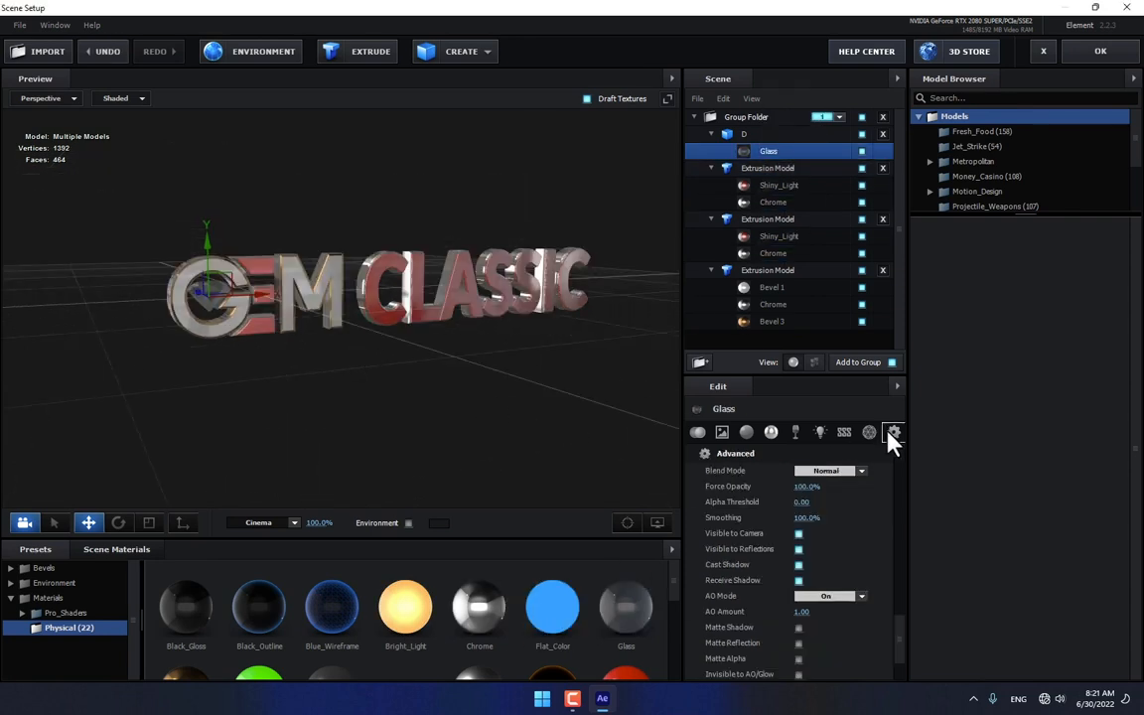
left_click(860, 471)
left_click(832, 501)
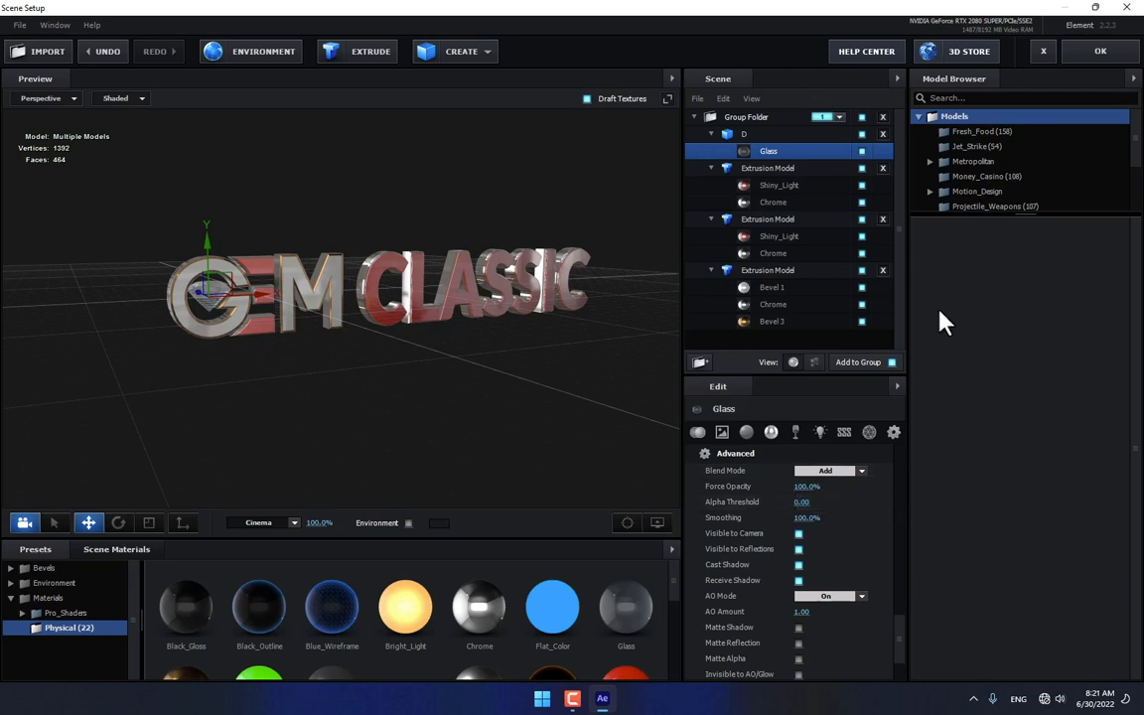
left_click(1099, 54)
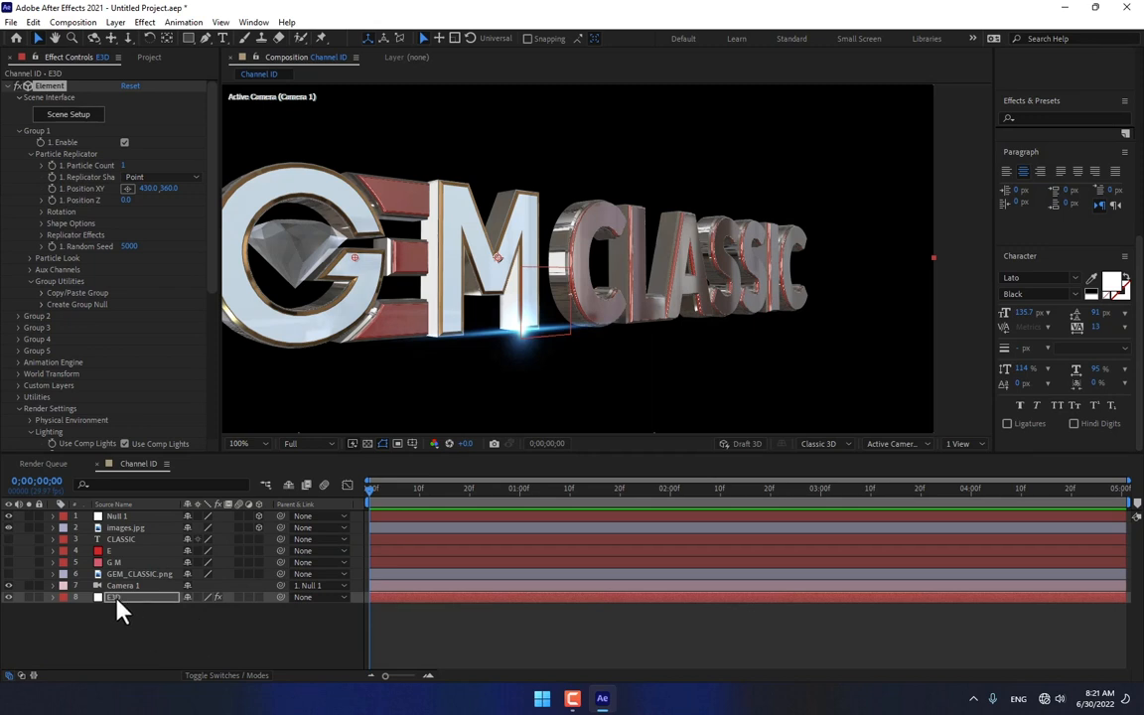
- Set Null 1's Y Rotation to 4.7°
left_click(113, 520)
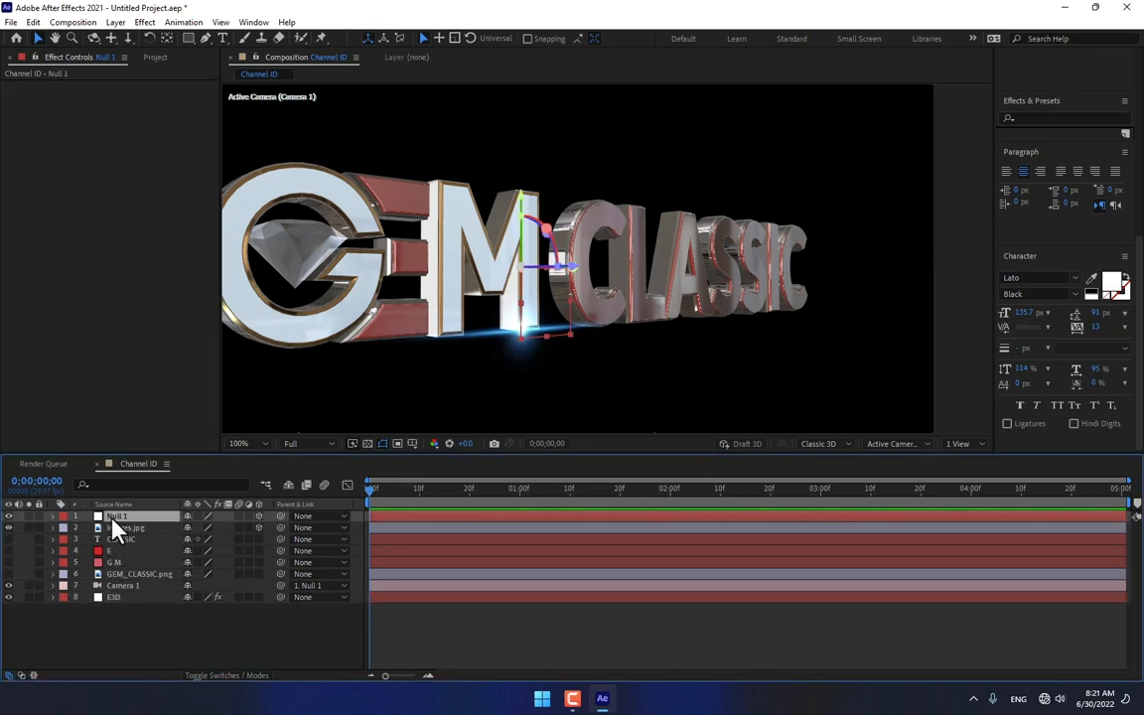
key("r")
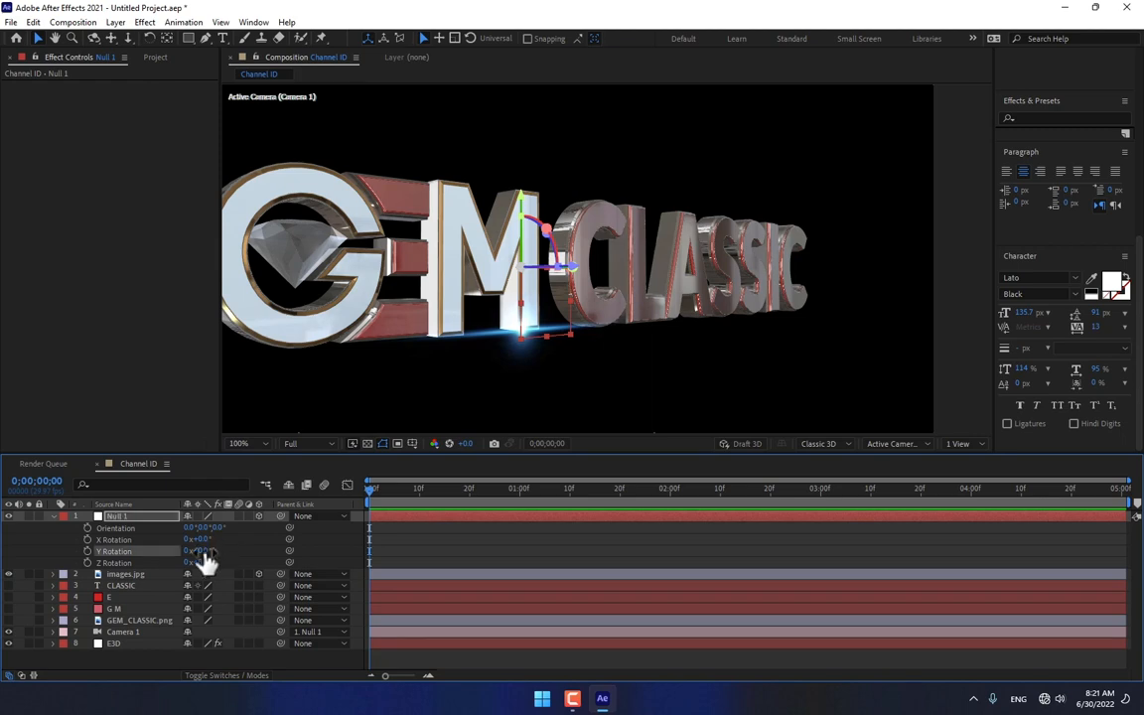
left_click_drag(203, 551, 235, 551)
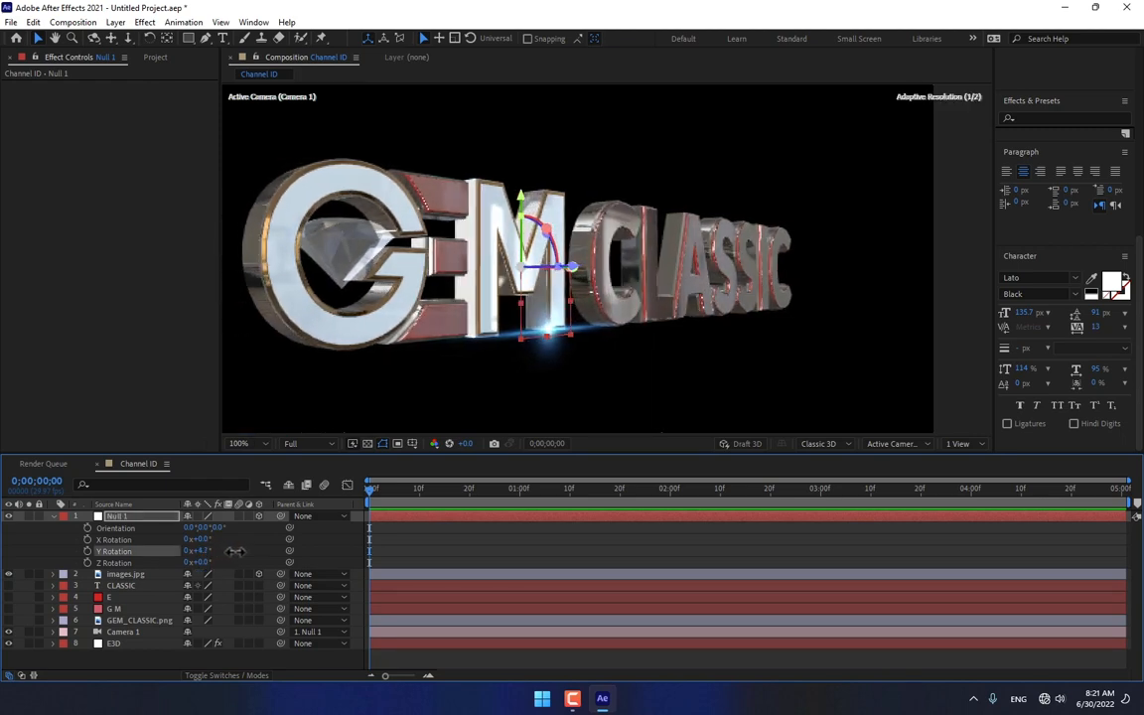
- Set Null 1's position to 782.4, 360.0, 316.9 and keyframe it at the start of the timeline
key("p")
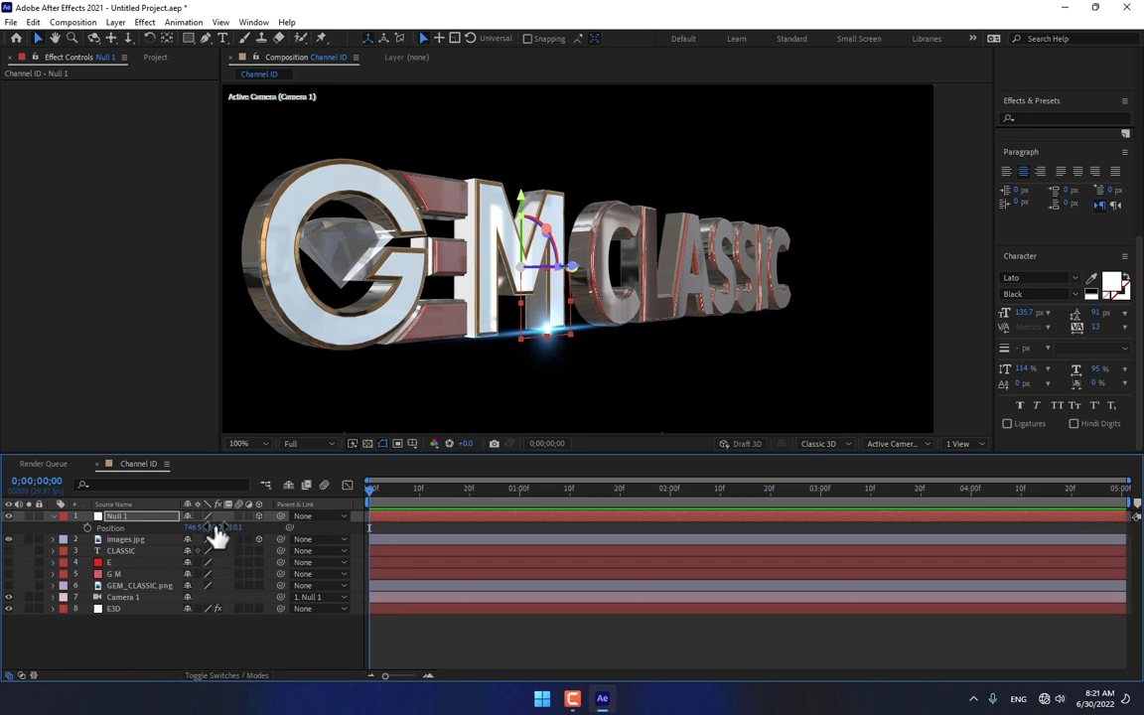
left_click_drag(240, 529, 587, 515)
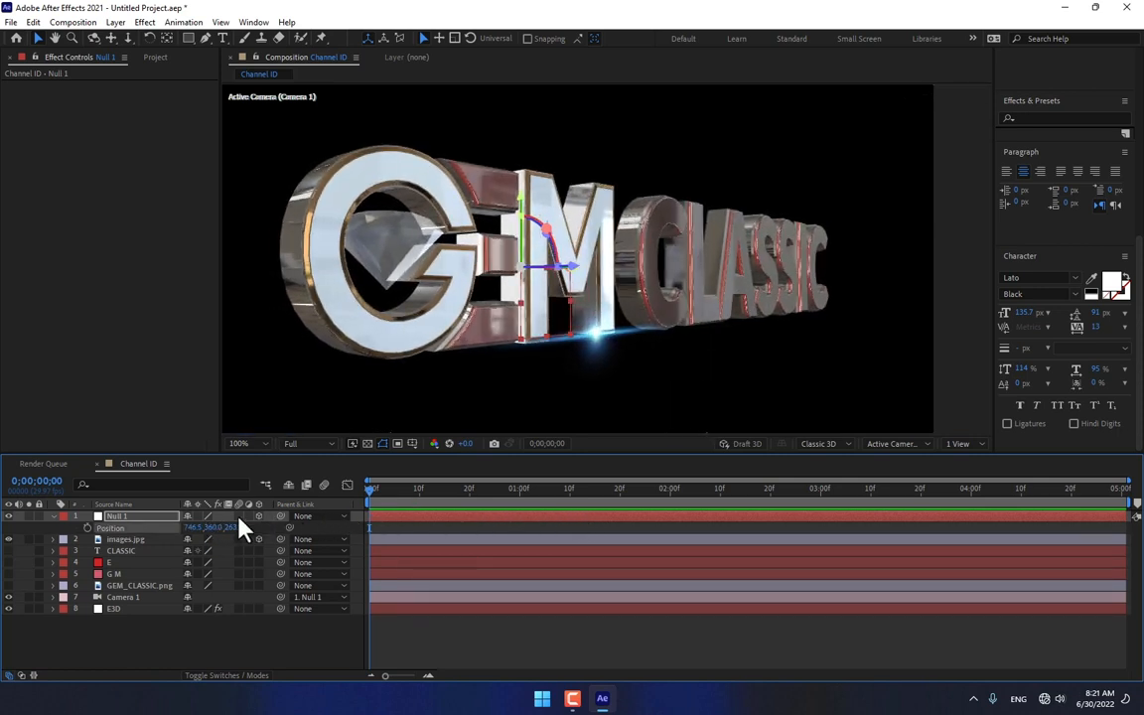
left_click_drag(193, 527, 607, 521)
left_click_drag(194, 527, 286, 521)
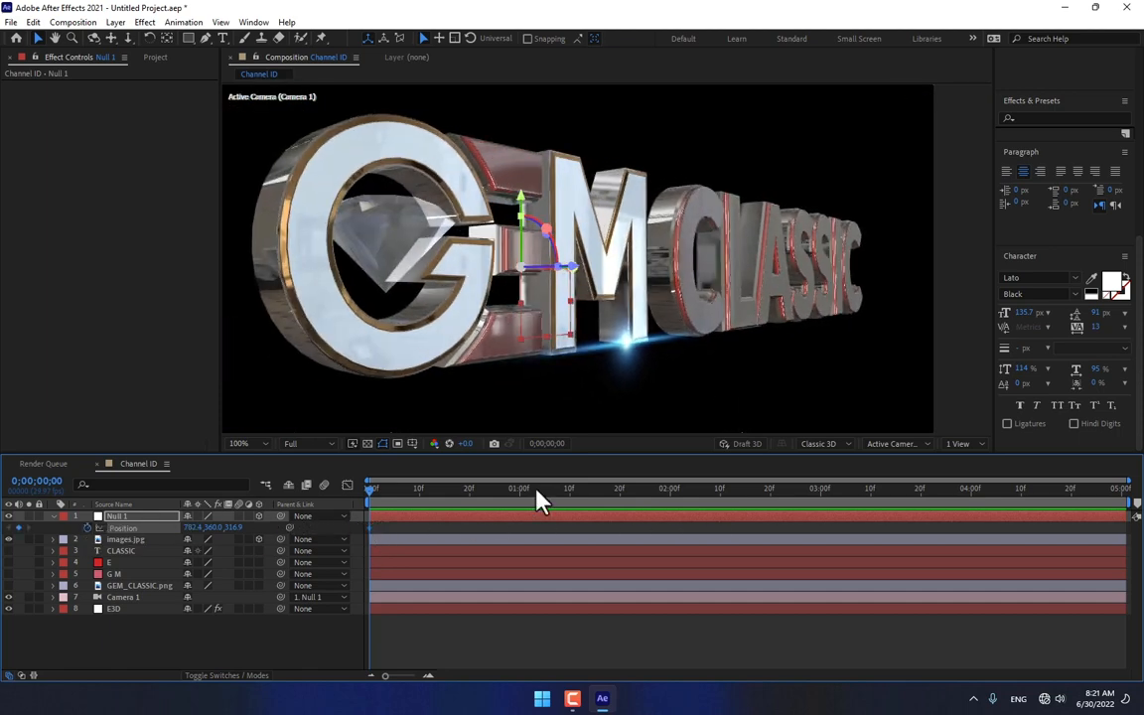
- Keyframe Null 1's X position at 1058.4 at the 2-second mark
left_click(671, 490)
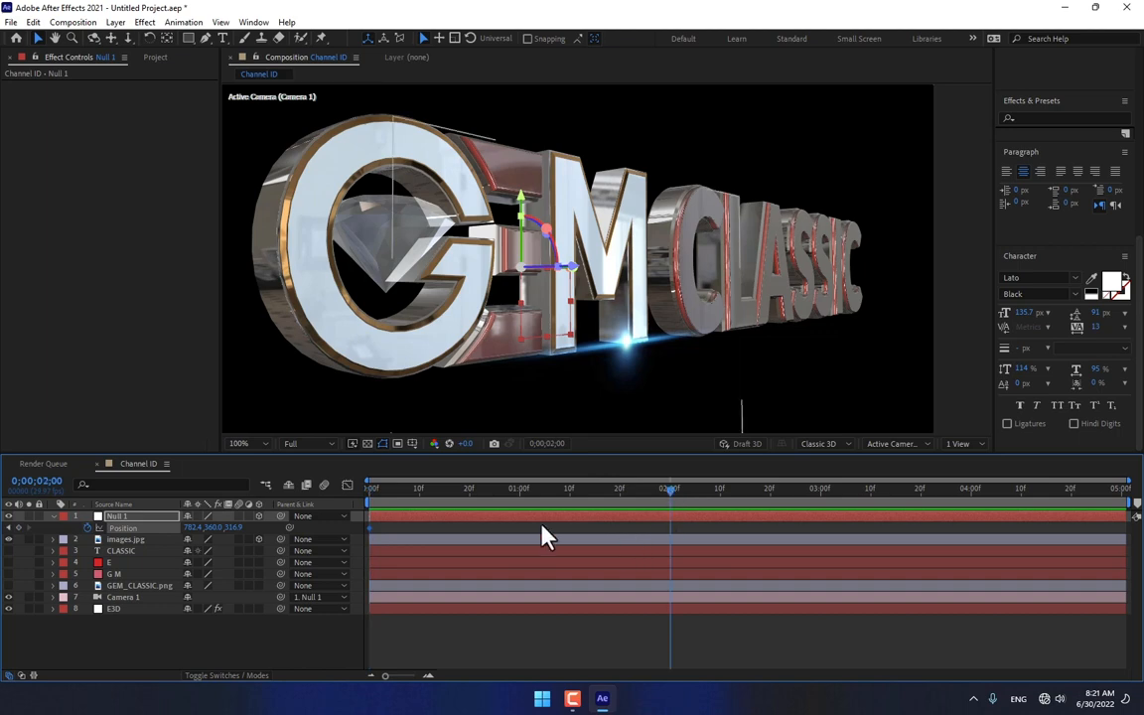
left_click_drag(194, 532, 397, 523)
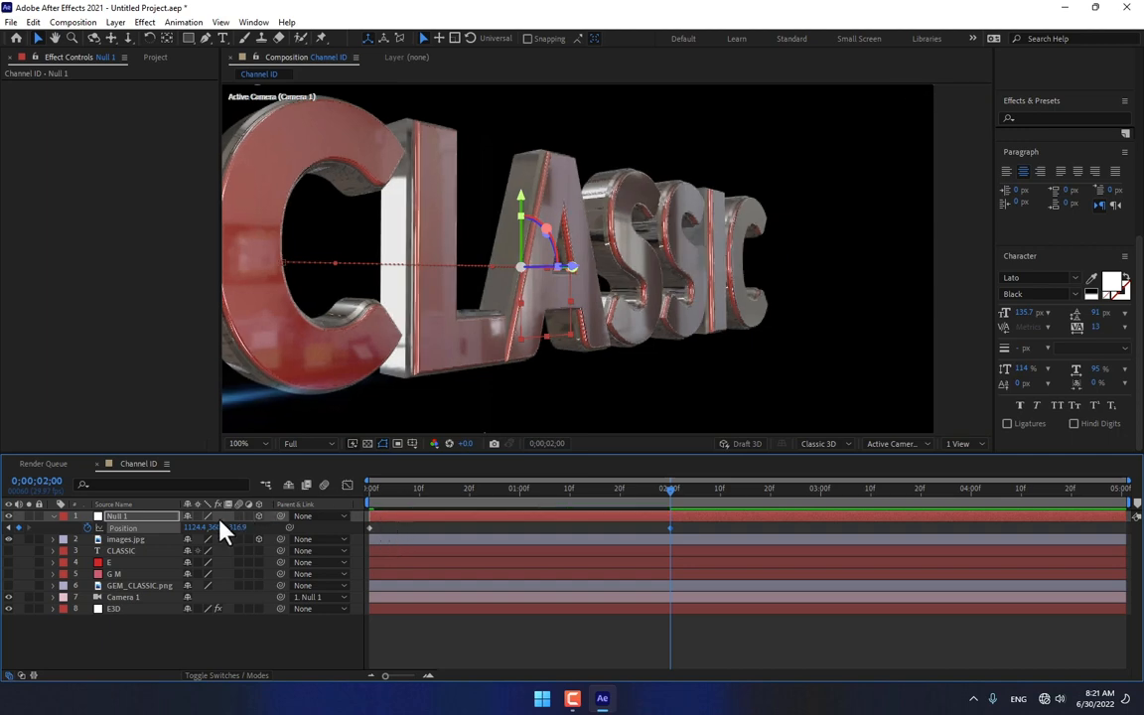
mouse_move(180, 540)
left_mouse_down()
mouse_move(163, 559)
mouse_move(178, 550)
left_mouse_up()
left_click(544, 666)
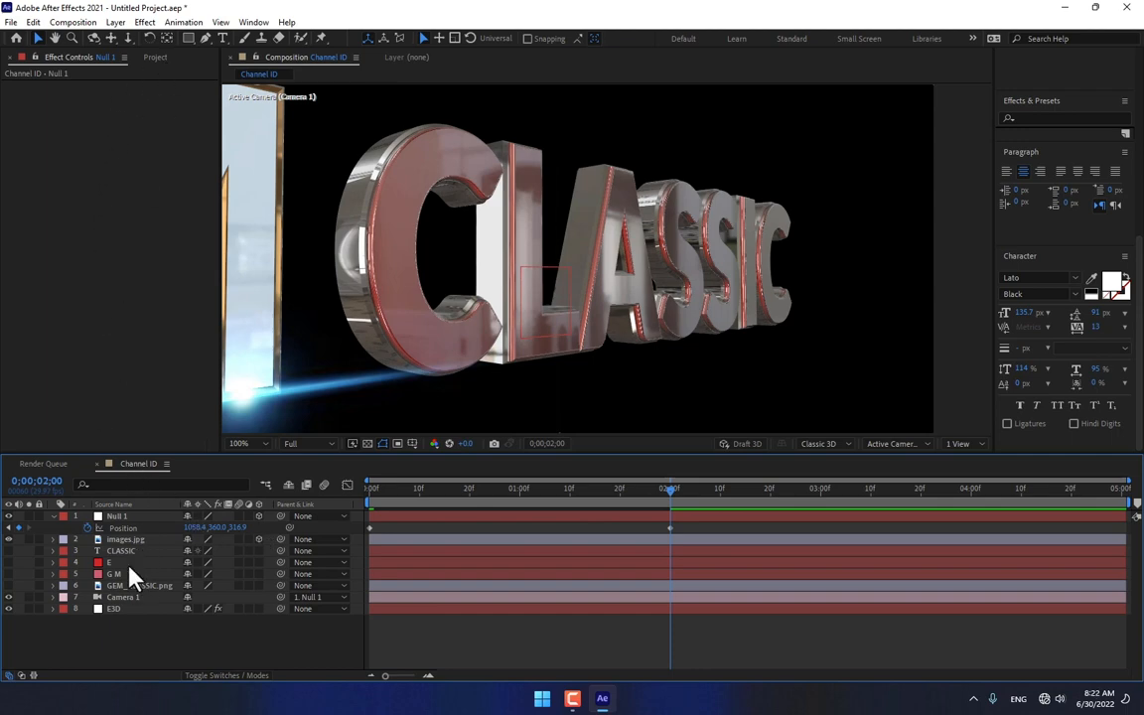
- Apply the Stylize Glow effect to the E3D layer
left_click(426, 496)
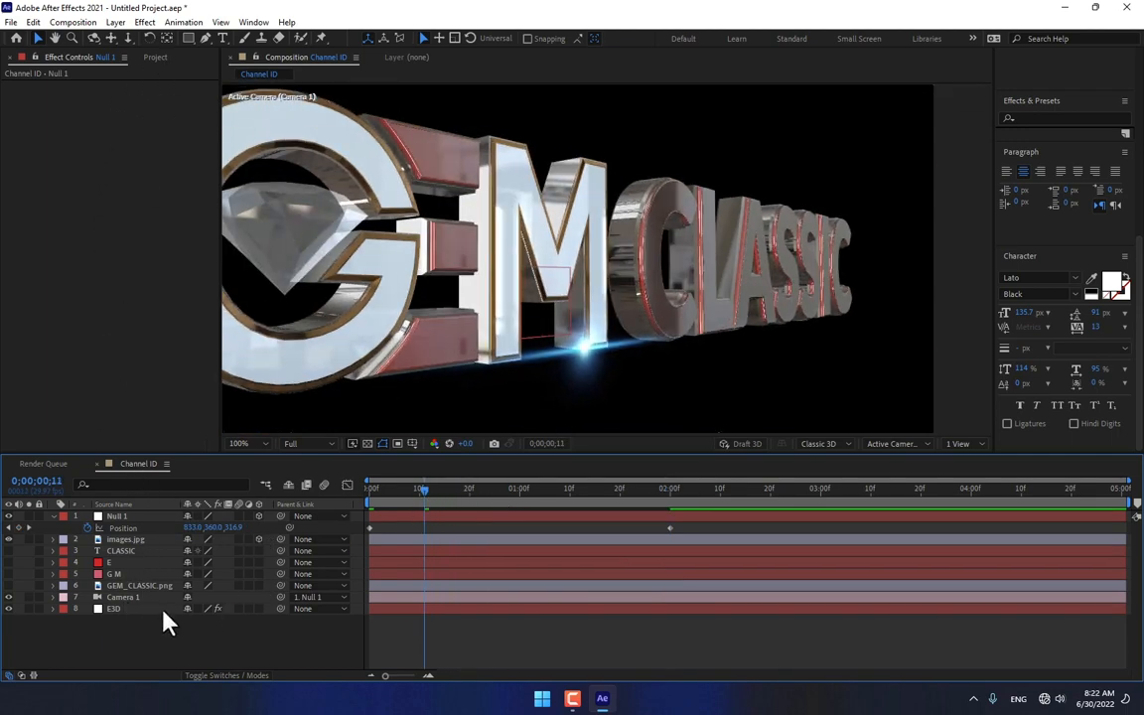
left_click(159, 608)
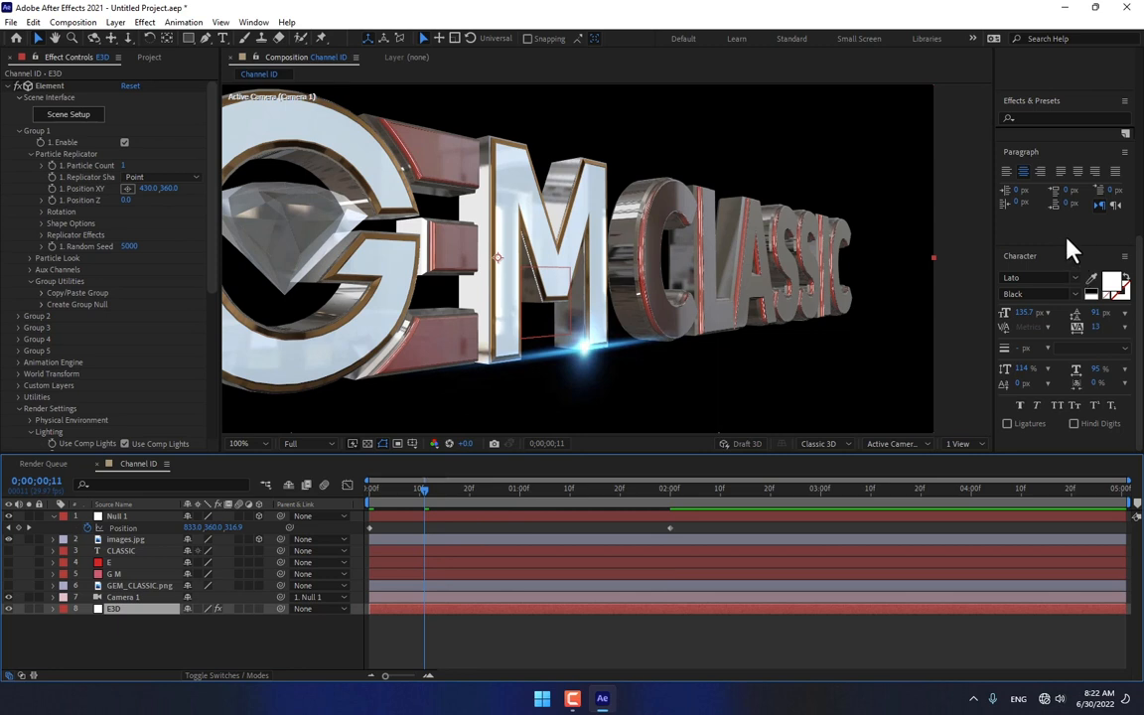
scroll(1068, 250, "up", 5)
left_click(1050, 362)
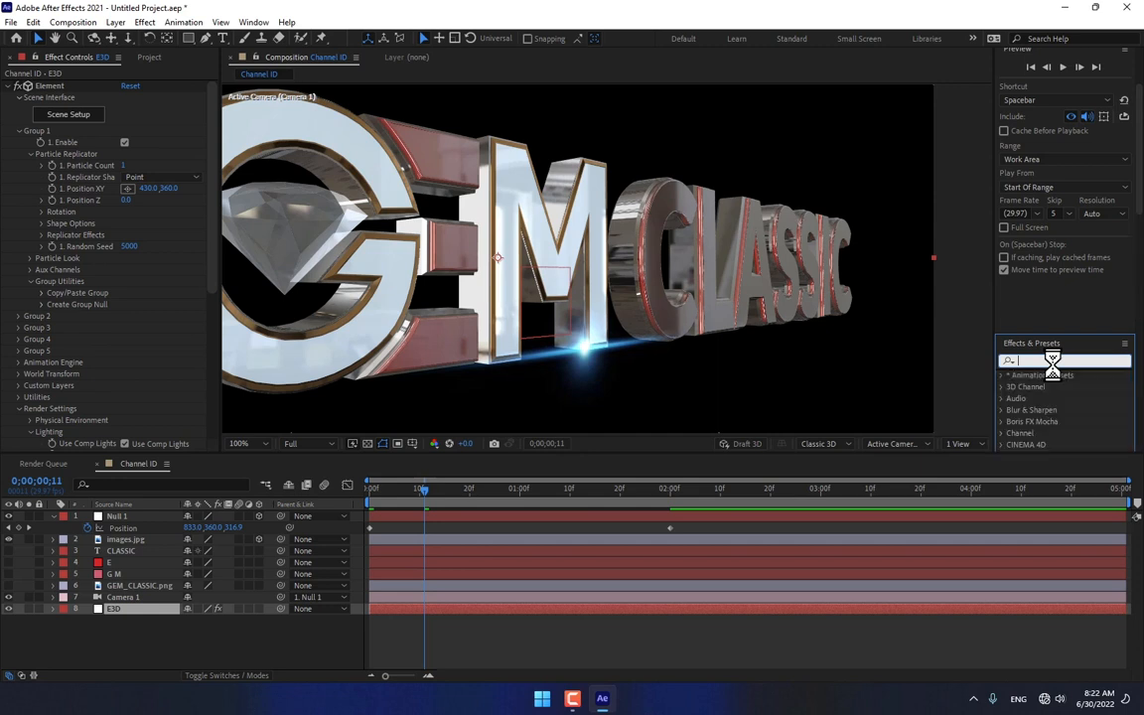
type("glow")
scroll(1063, 397, "down", 3)
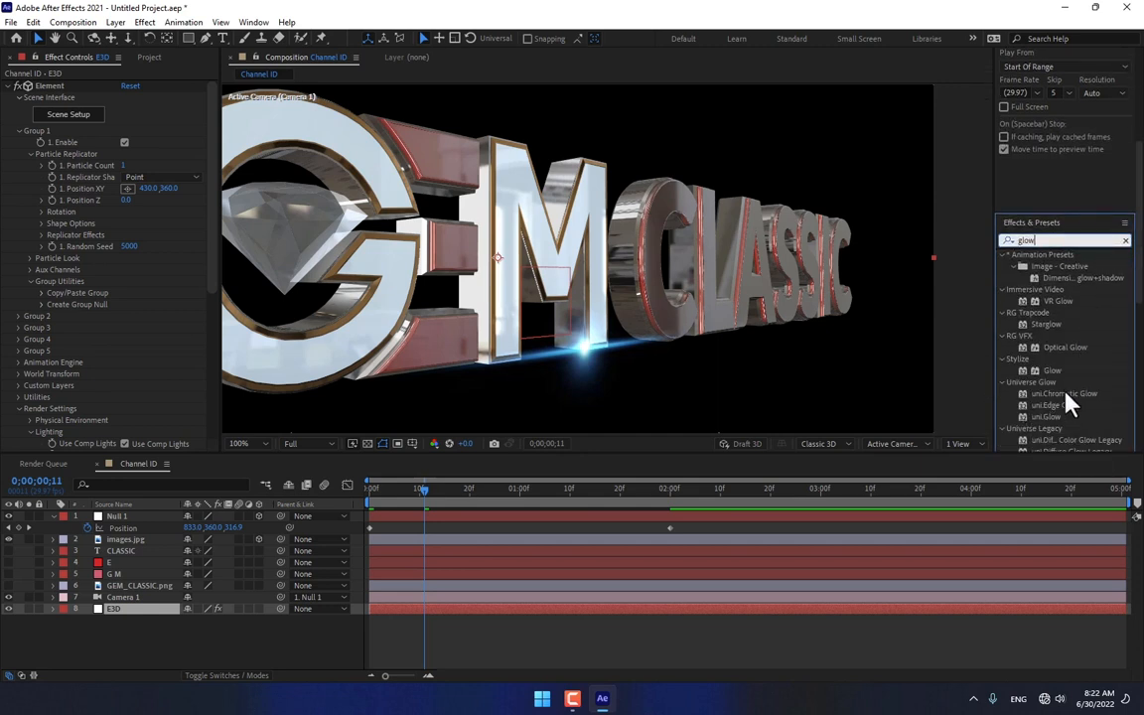
left_click_drag(1050, 371, 149, 610)
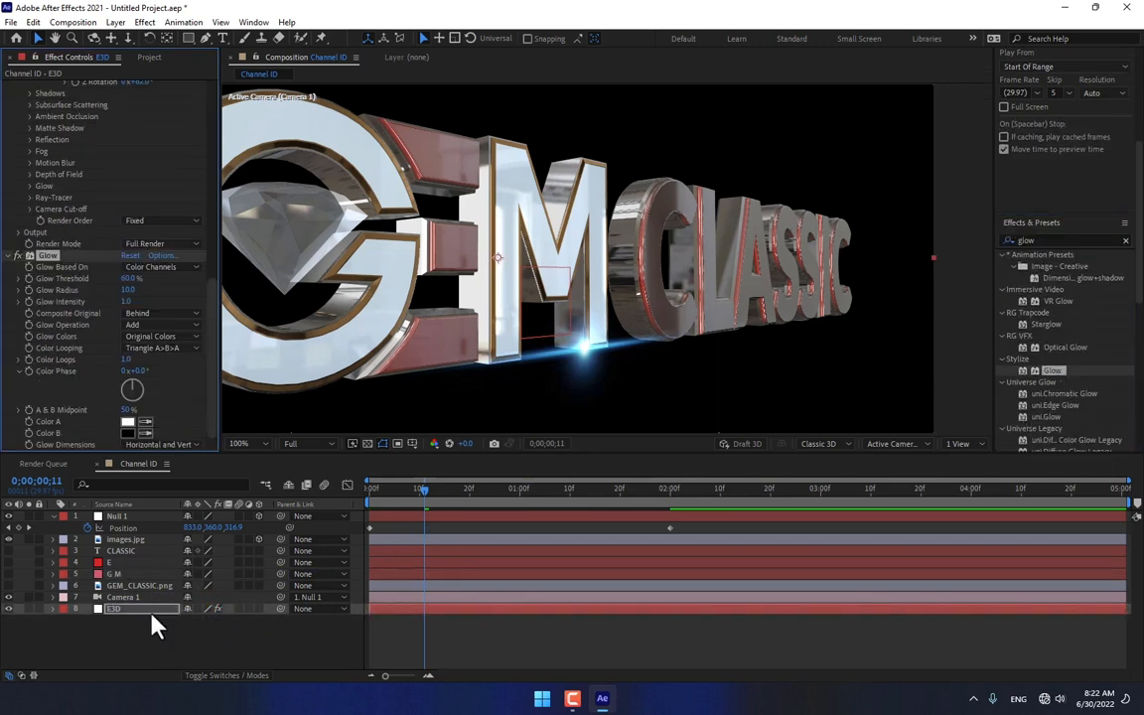
- Set the E3D layer's Glow Threshold to 94.1%, Glow Radius to 17.0 and Glow Intensity to 0.7
left_click_drag(130, 279, 242, 285)
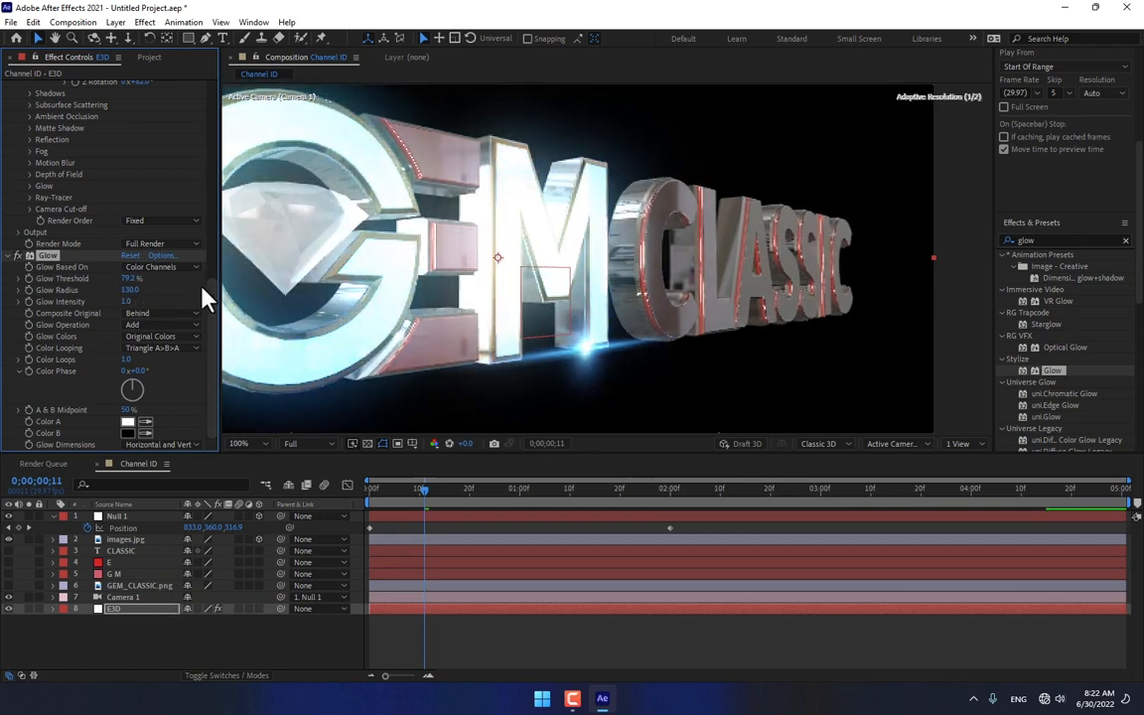
left_click_drag(133, 279, 57, 303)
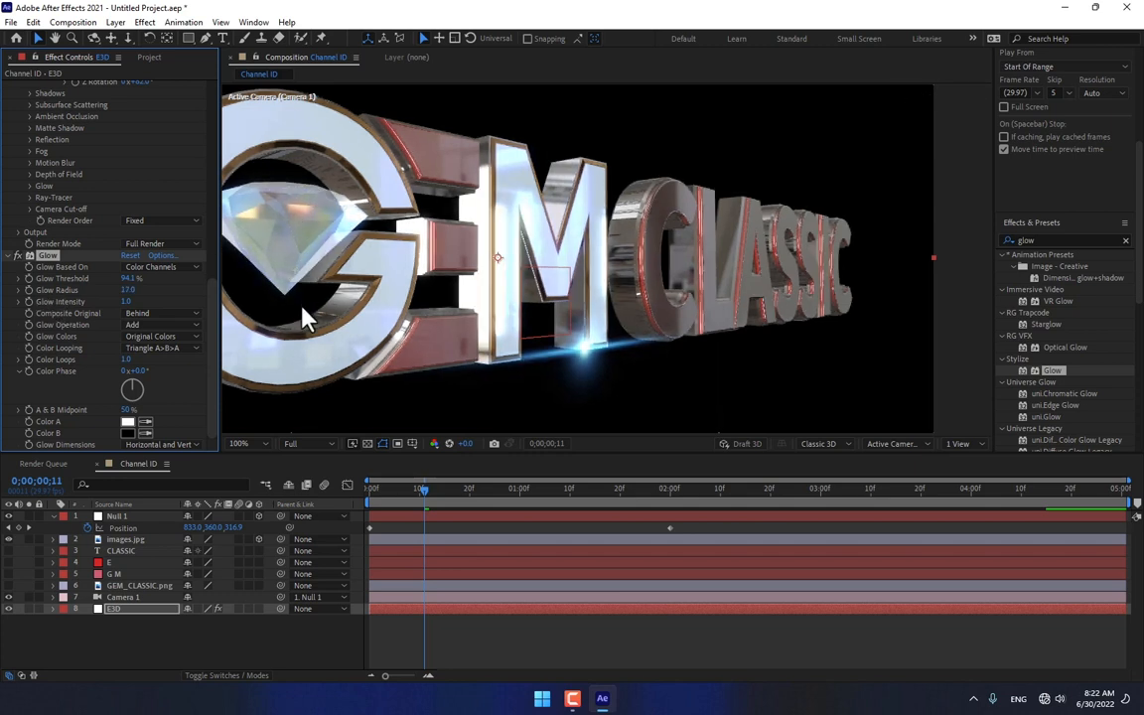
left_click(128, 302)
type("0.7")
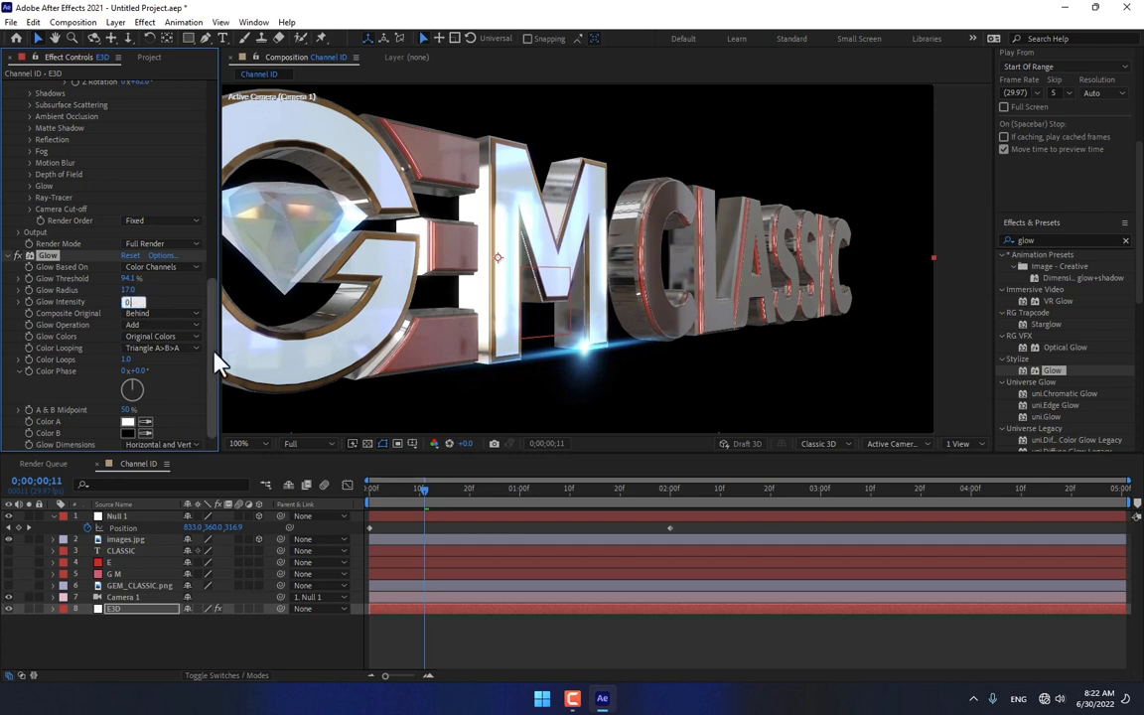
key("Return")
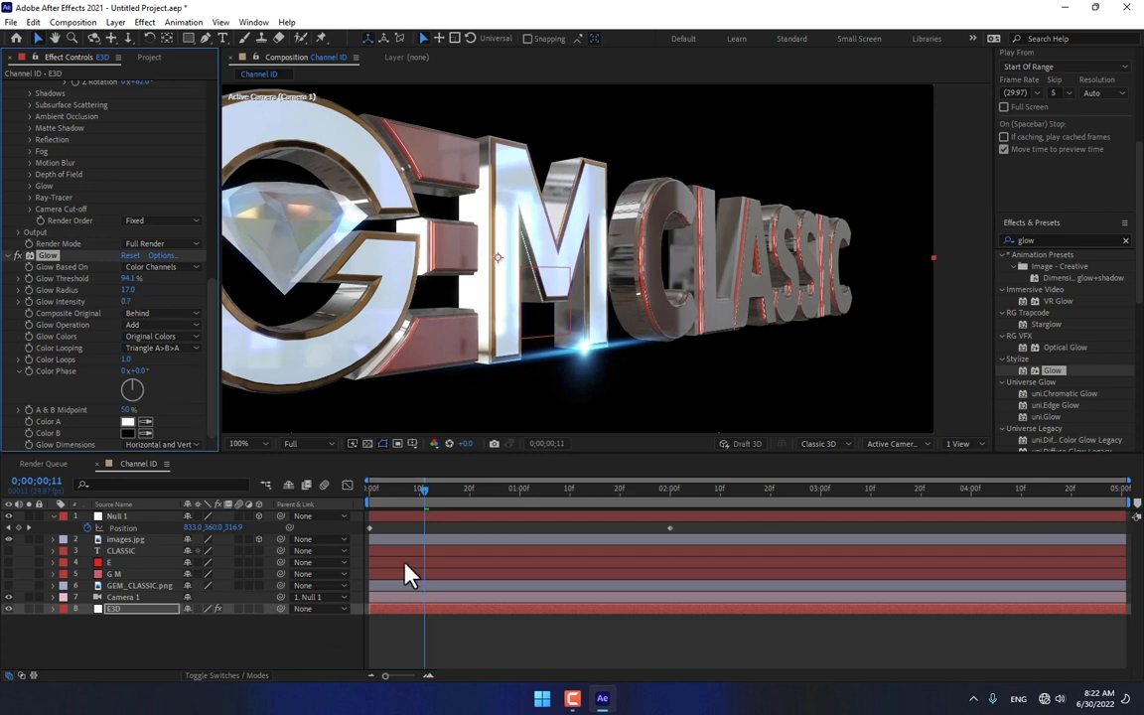
- Enable keyframing for the E3D layer's Additional Lighting X, Y and Z Rotation at the start of the timeline
left_click(139, 608)
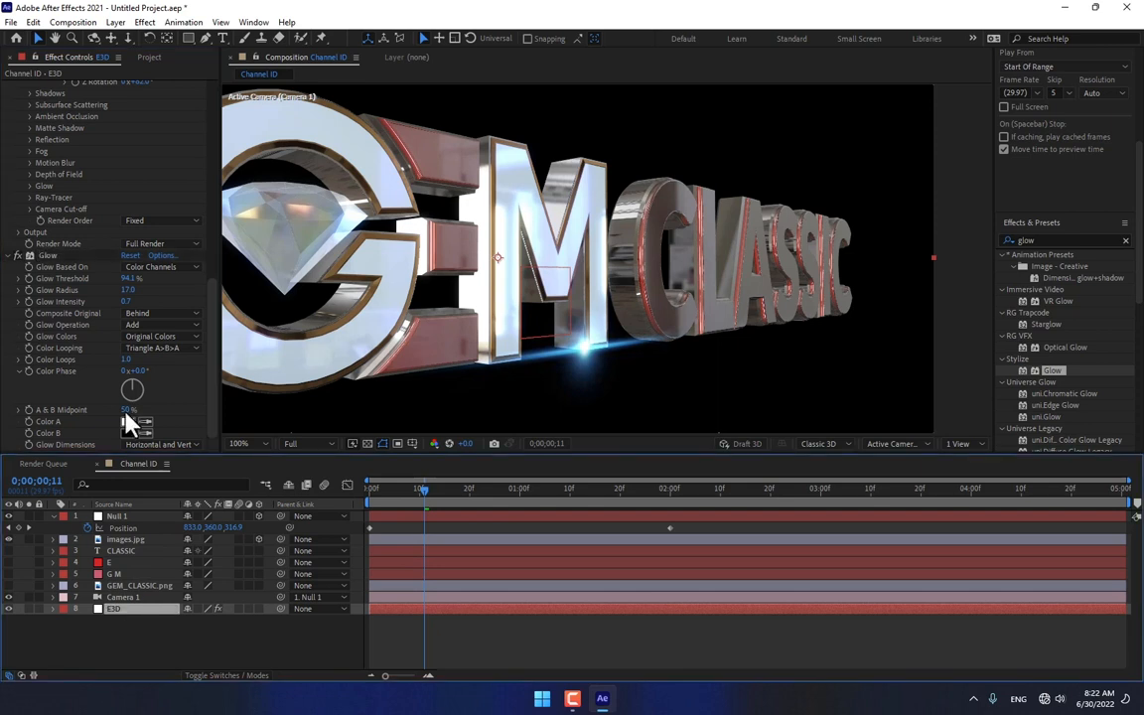
scroll(107, 205, "up", 3)
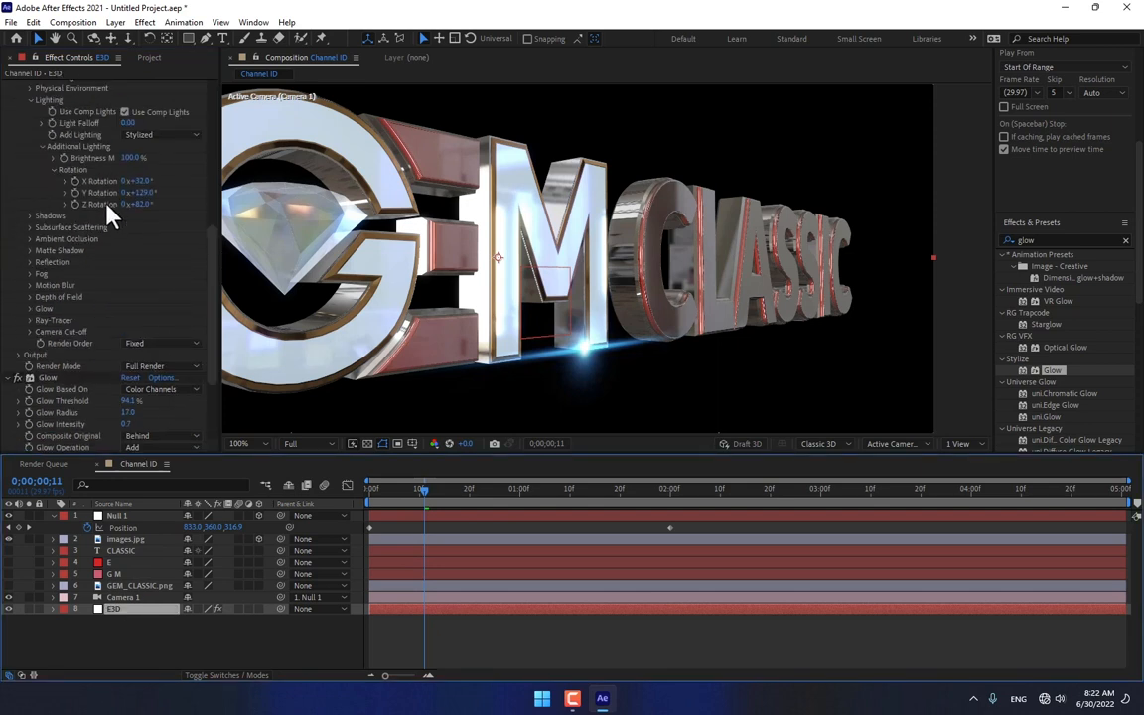
scroll(75, 261, "up", 2)
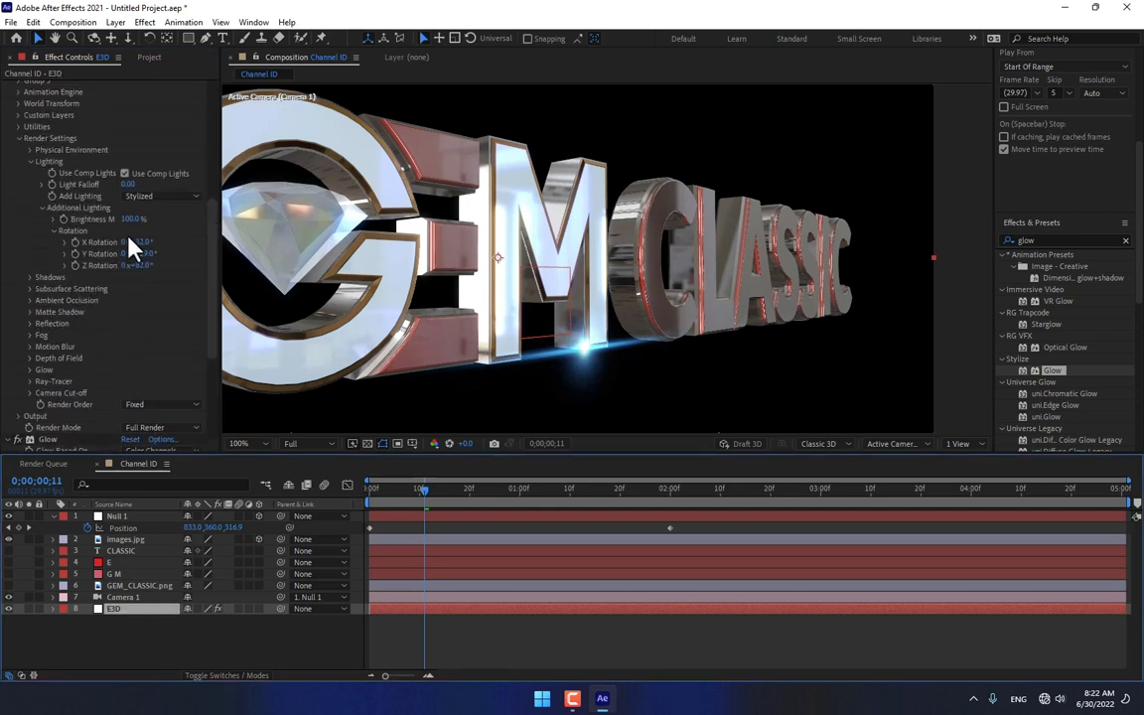
left_click_drag(382, 493, 231, 470)
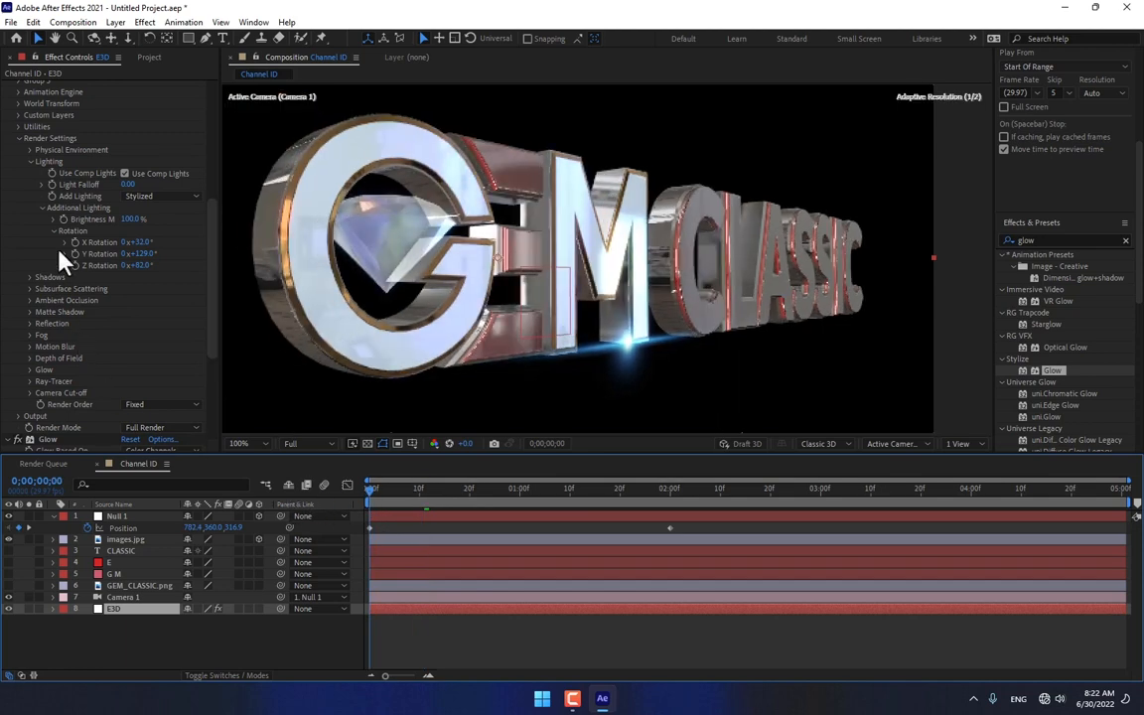
left_click_drag(75, 242, 75, 265)
- Keyframe the Additional Lighting rotation at 2 seconds with X at 89° and Y at 210°, and preview the lighting sweep
left_click(669, 491)
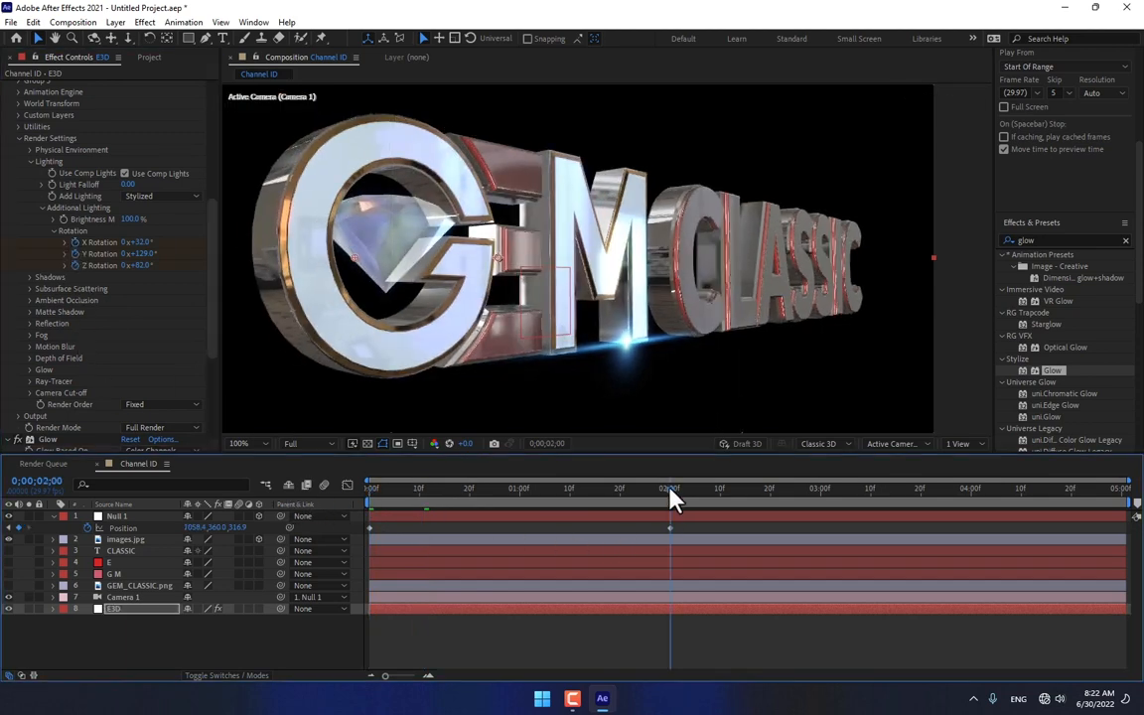
left_click_drag(149, 245, 195, 252)
left_click(394, 490)
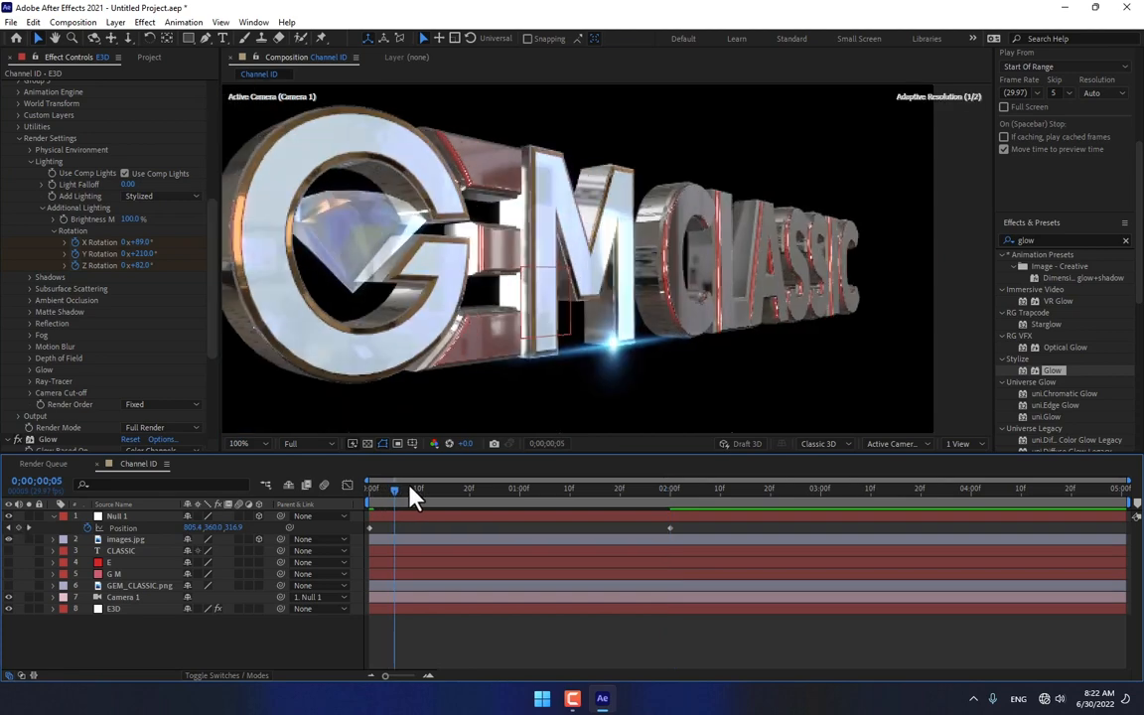
left_click_drag(413, 496, 586, 492)
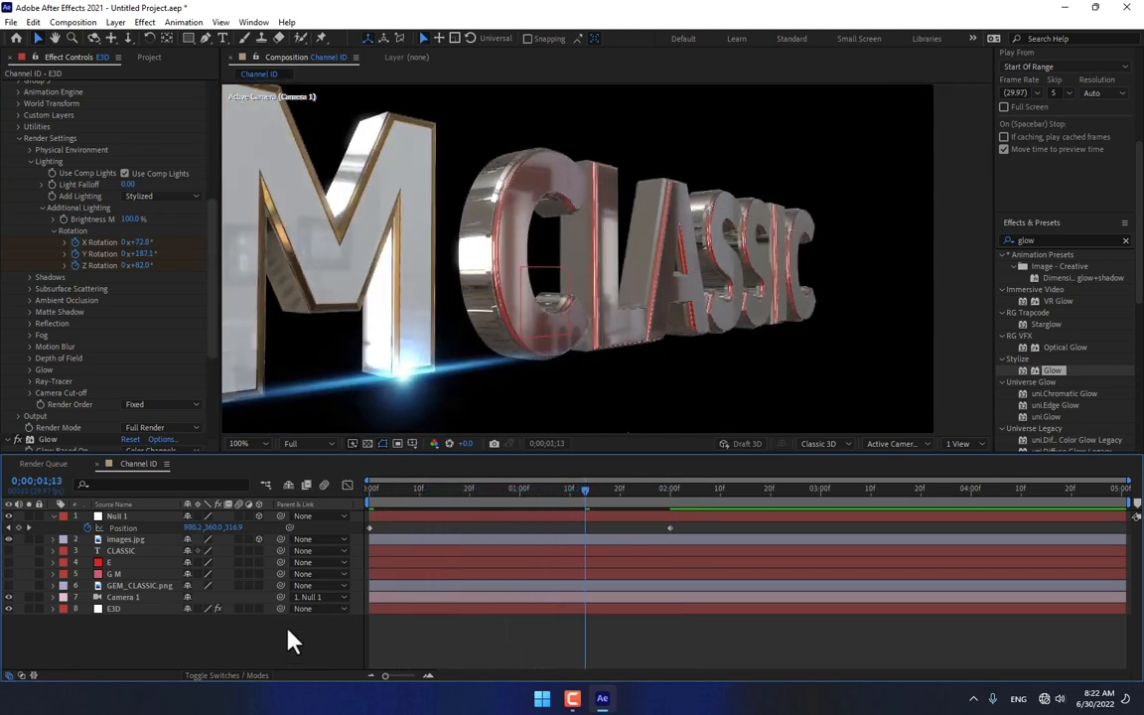
- Open the Channel ID 2 composition and set Null 1's position to 599.0, 362.0, 476.0
left_click(149, 56)
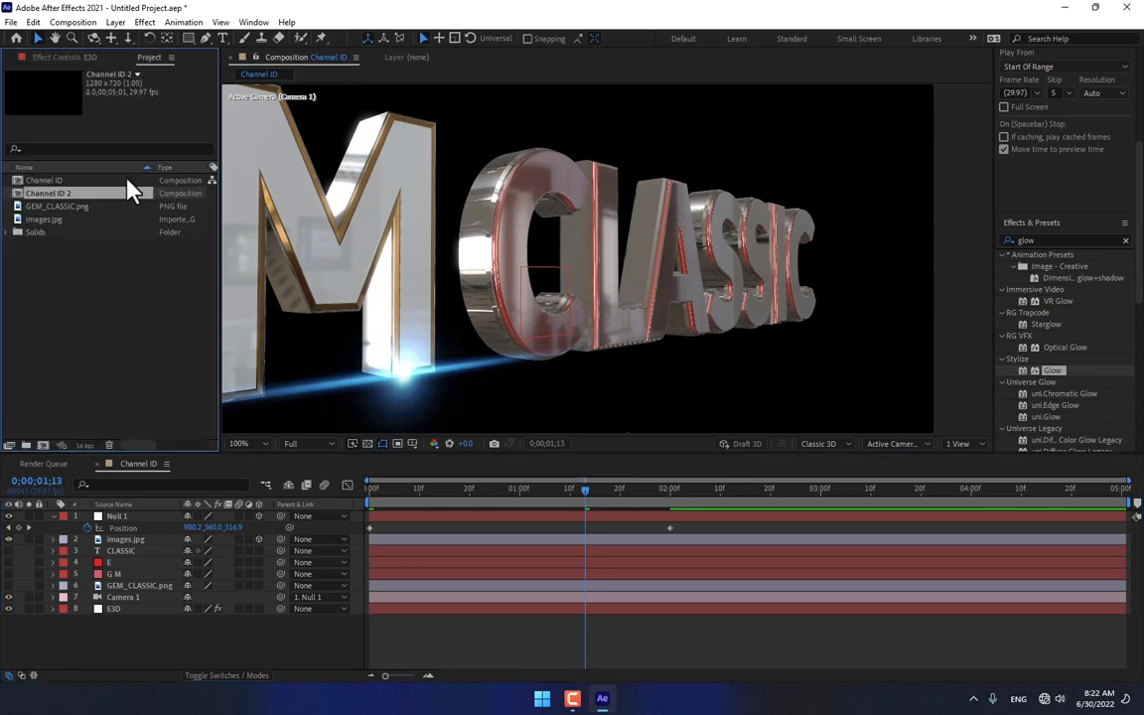
double_click(50, 194)
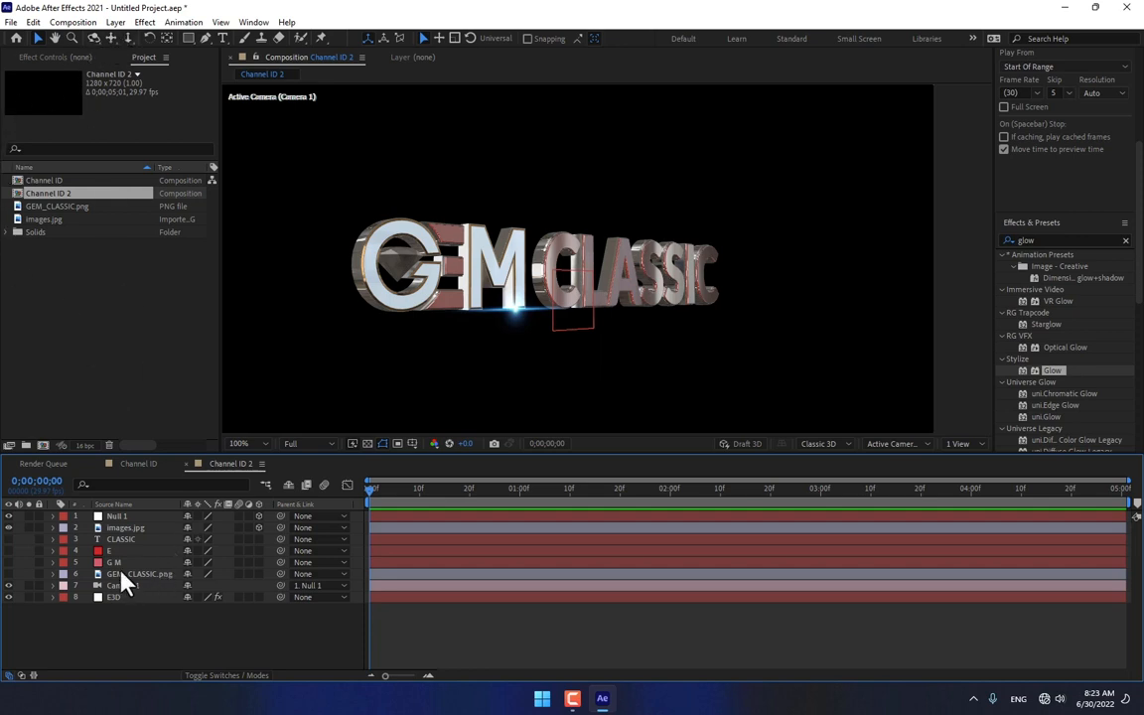
left_click(123, 518)
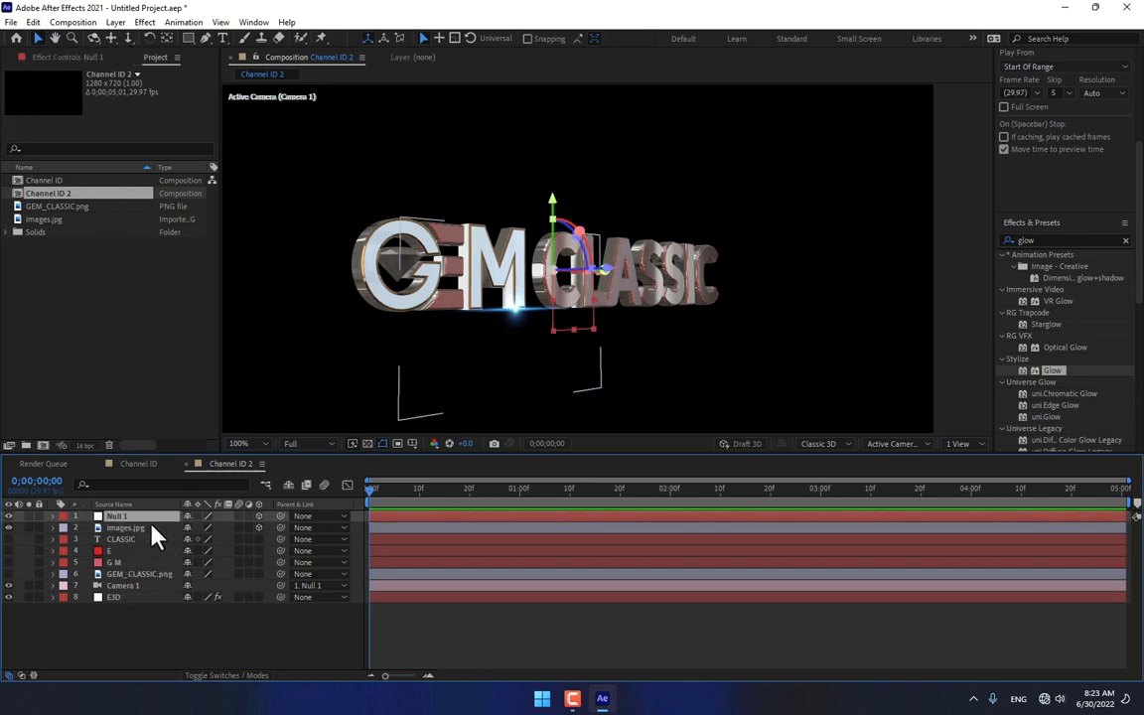
key("r")
key("p")
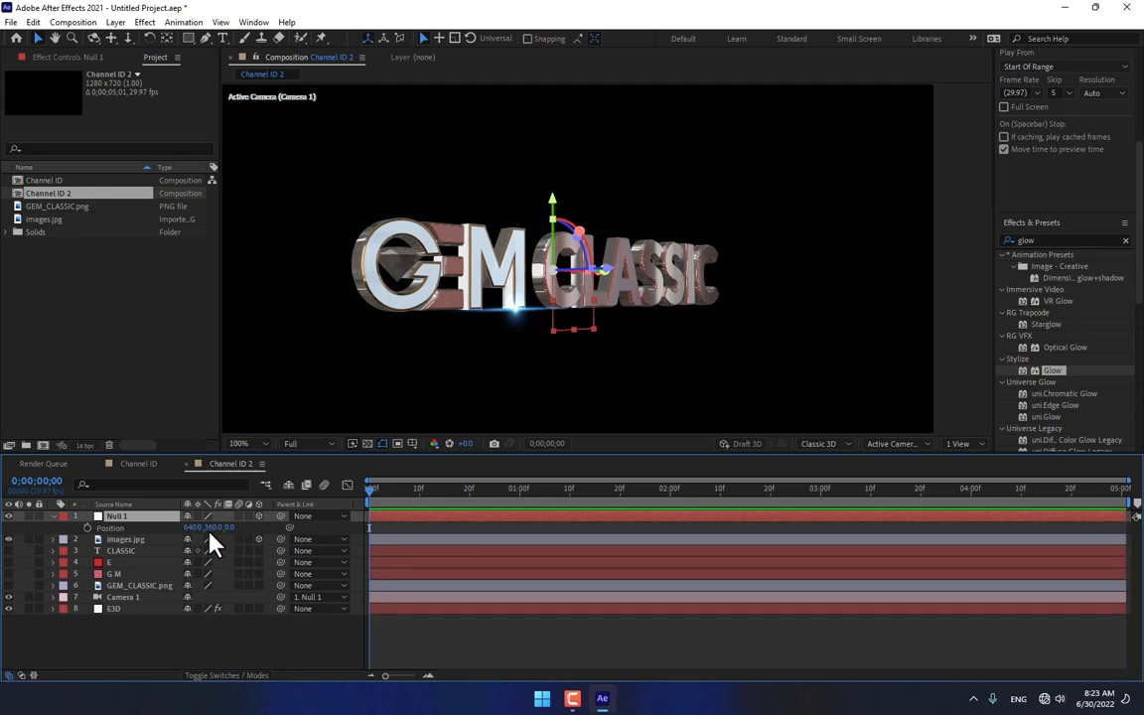
left_click_drag(251, 528, 440, 515)
left_click_drag(192, 527, 230, 439)
- Adjust Null 1's Y Rotation for an angled close-up of CLASSIC and set its X position to 469.0
key("r")
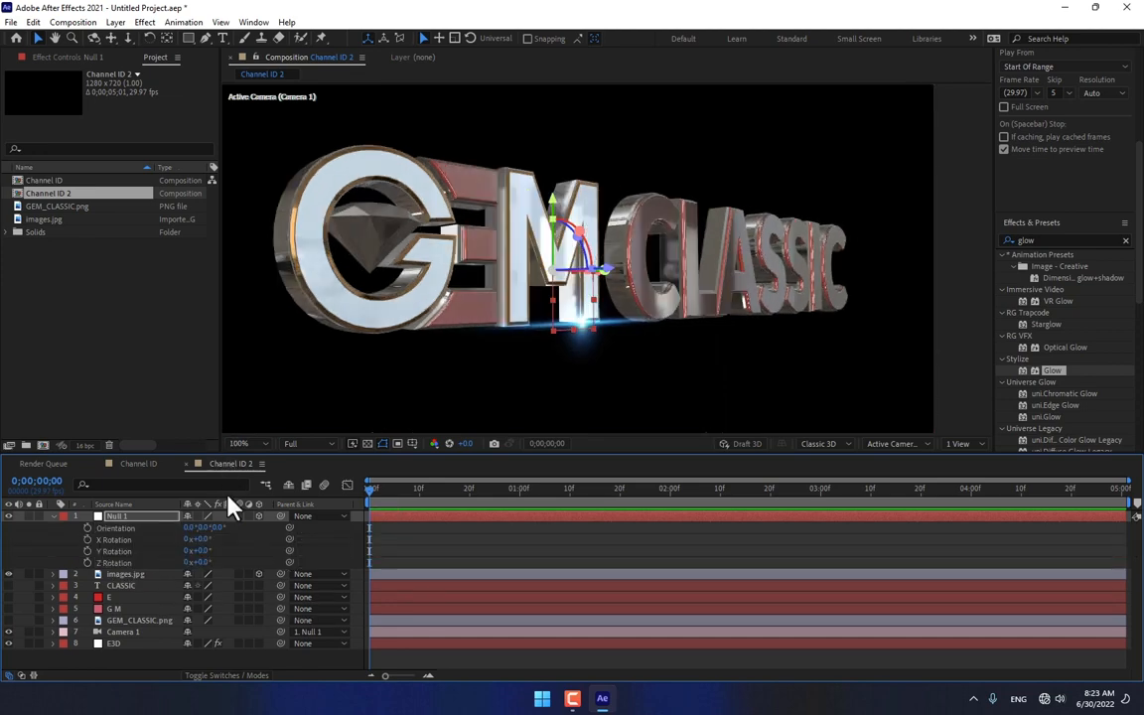
left_click_drag(204, 556, 349, 523)
key("p")
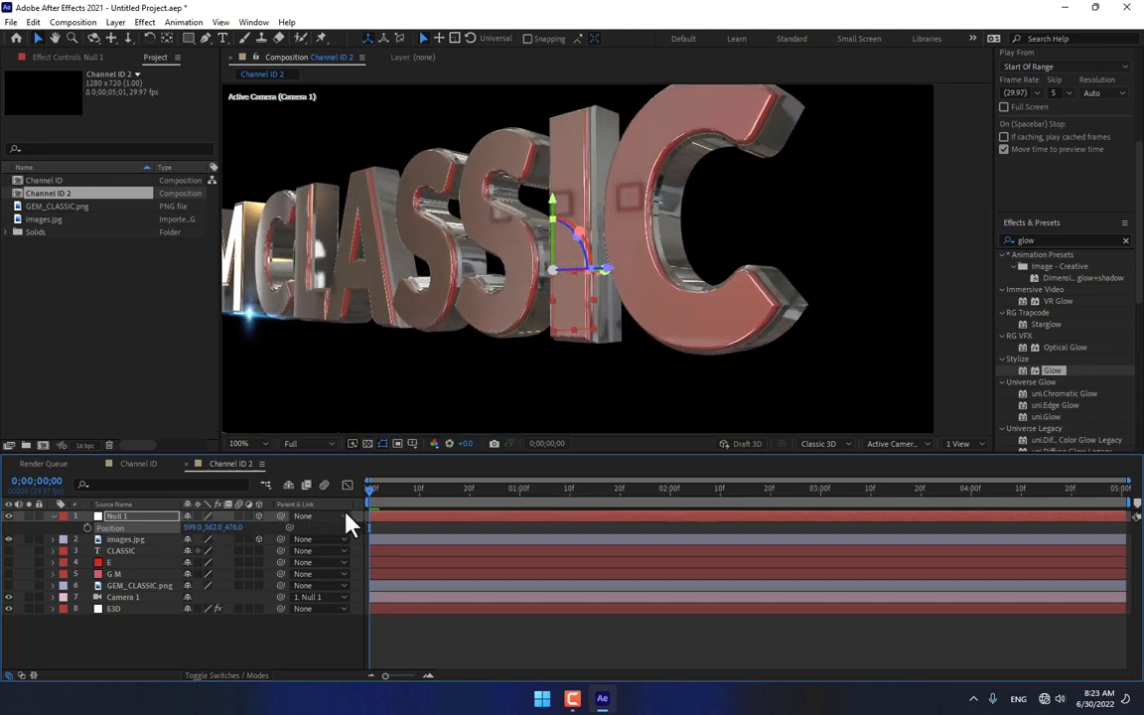
left_click_drag(194, 529, 119, 542)
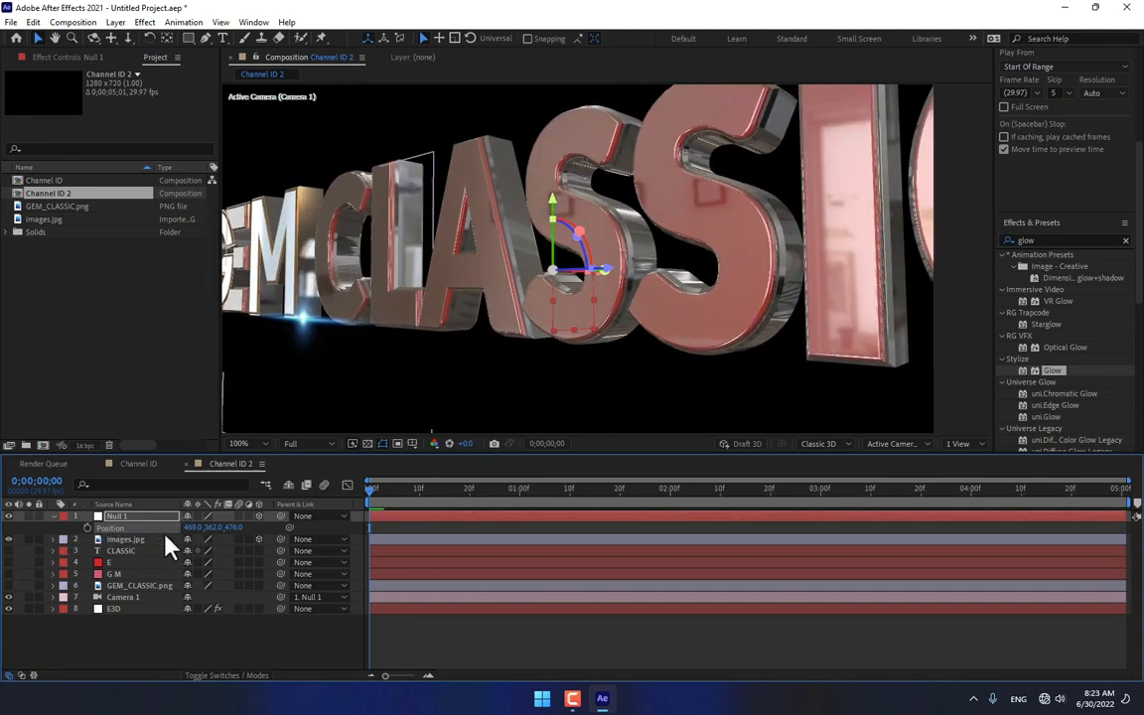
key("r")
left_click_drag(202, 551, 208, 549)
- Keyframe Null 1's position at 469.0, 362.0, 607.0 at the start and its X position at 151.0 at 2 seconds
key("p")
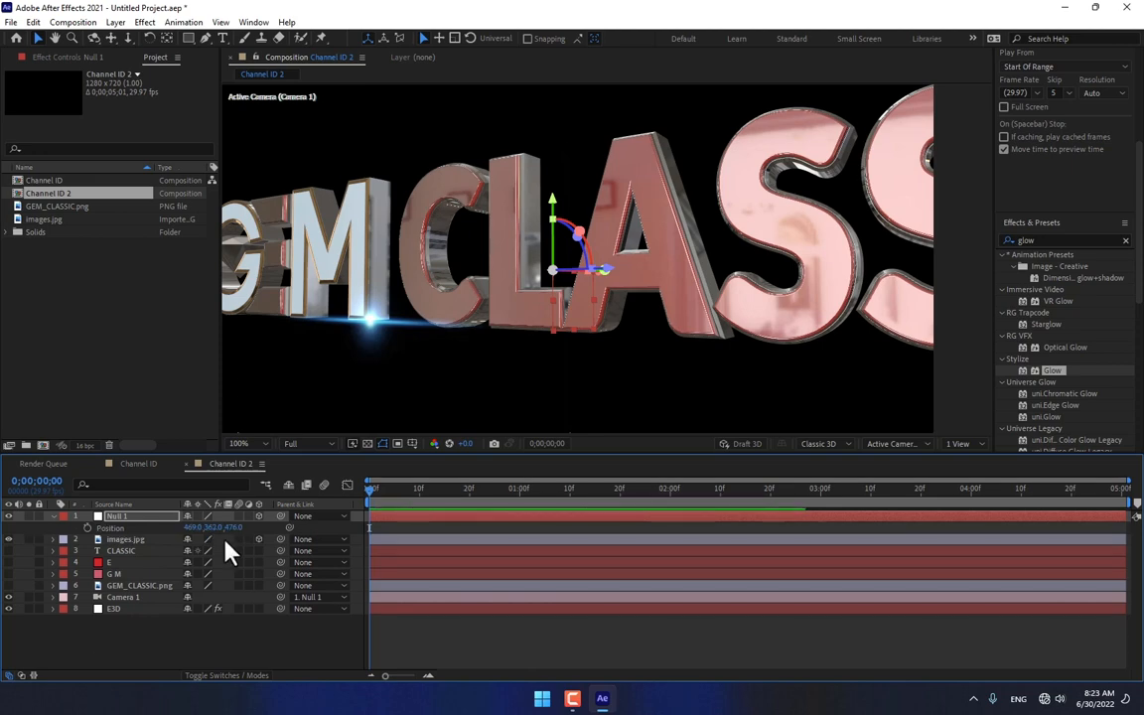
left_click_drag(294, 530, 310, 530)
left_click(88, 527)
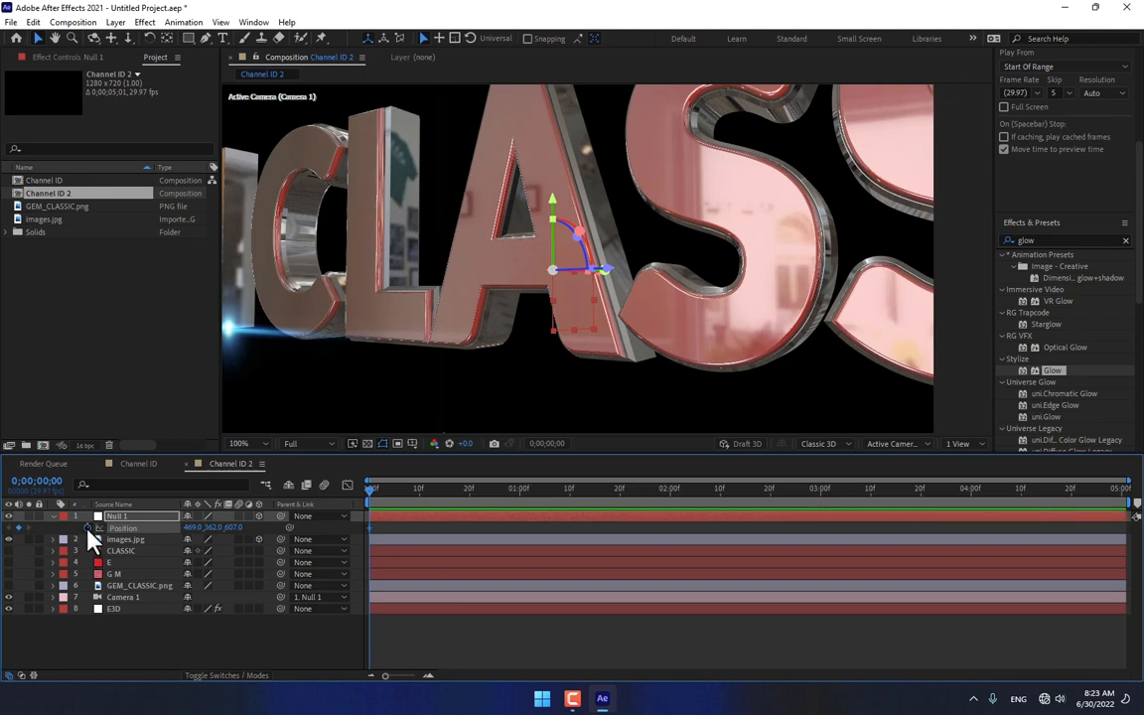
left_click(669, 502)
left_click_drag(195, 529, 8, 562)
- Go to the 3-second mark and set Null 1's Y Rotation to 0°
left_click_drag(670, 491, 747, 531)
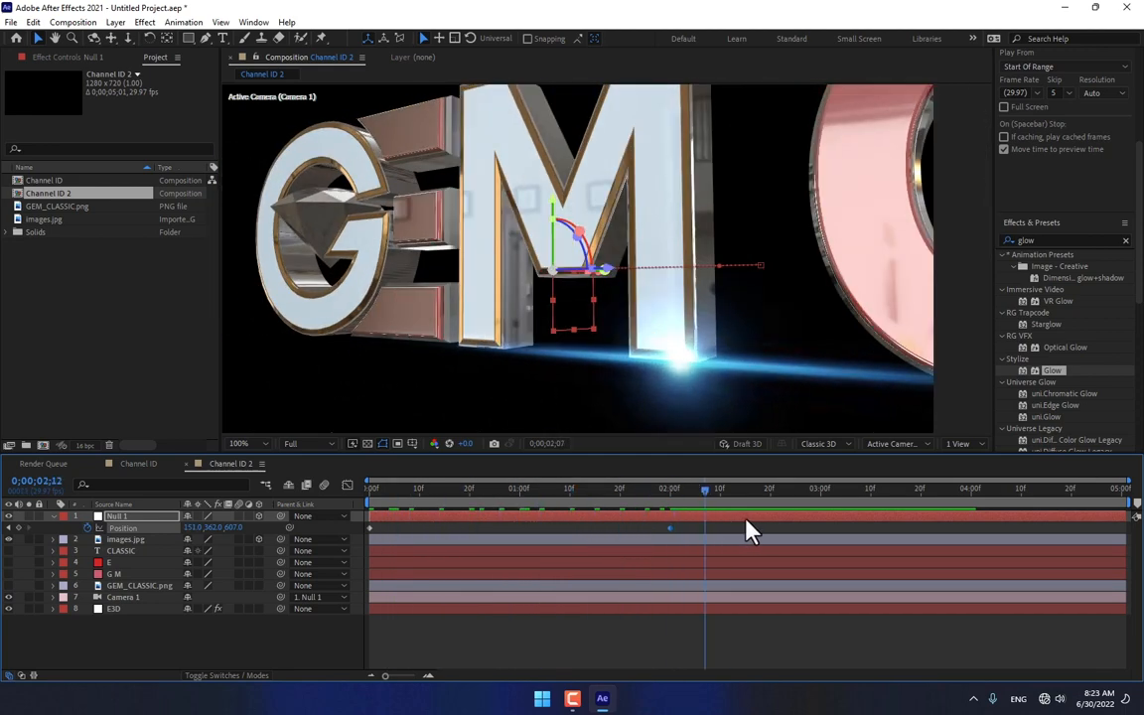
left_click_drag(831, 524, 817, 523)
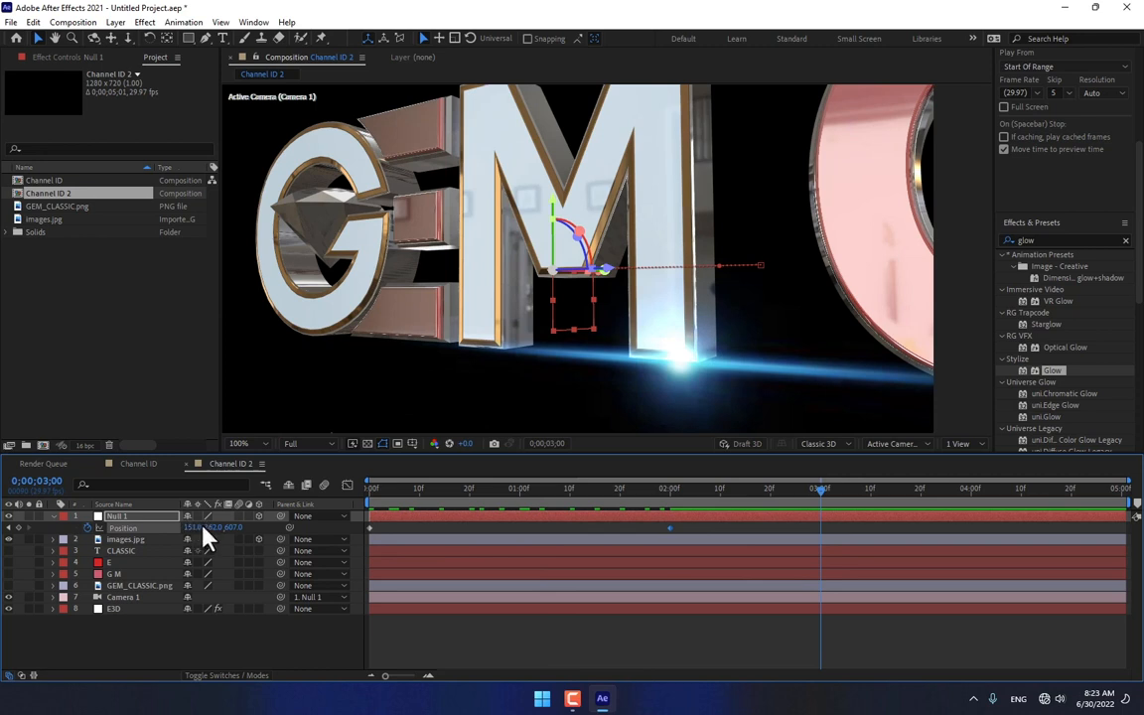
key("r")
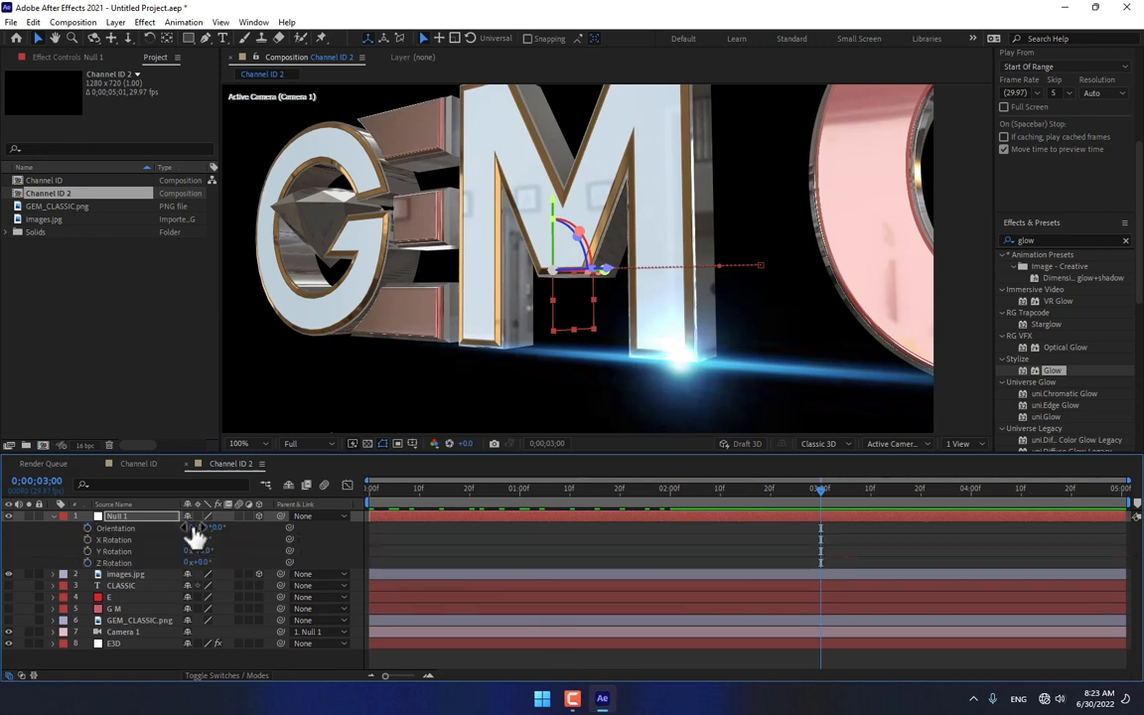
left_click(200, 551)
type("0")
key("Return")
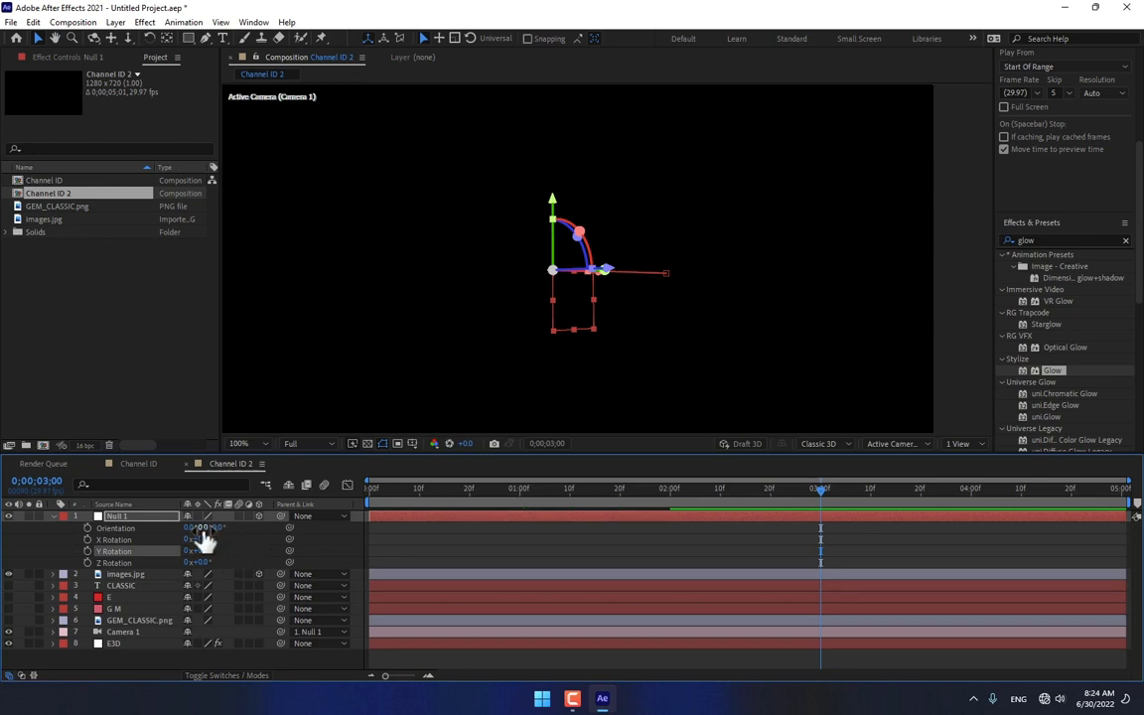
- Keyframe Null 1's position at 229.0, 362.0, -86.0 at 3 seconds and set its Y Rotation to -50.0°
key("p")
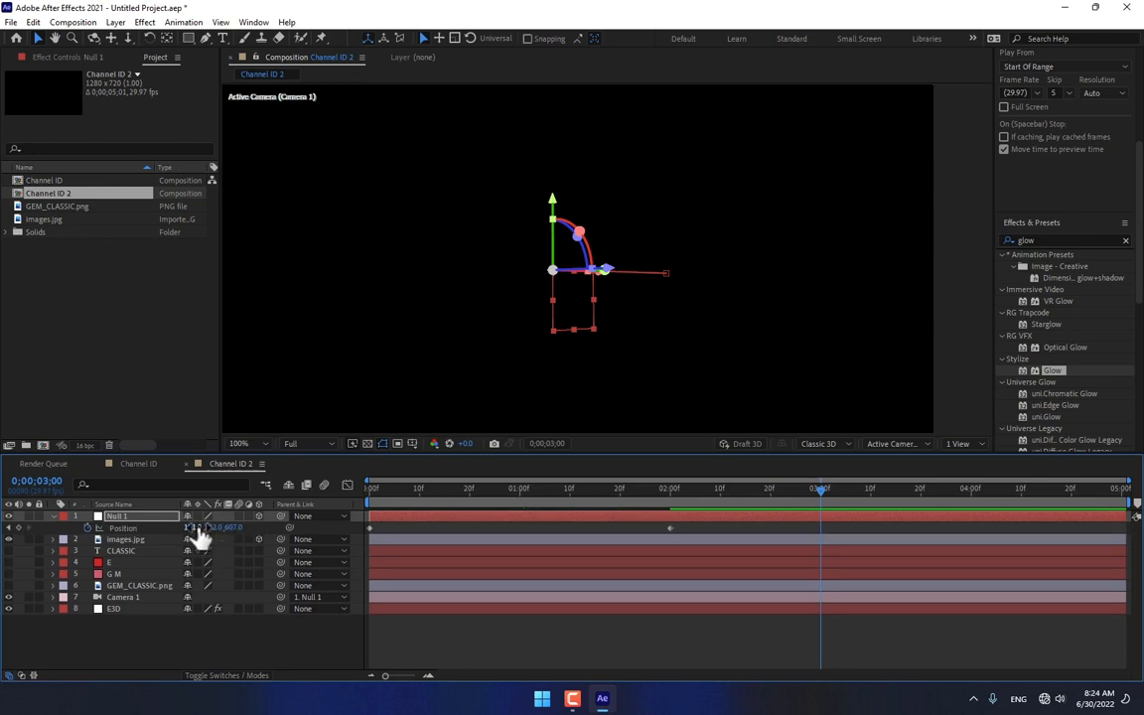
left_click_drag(197, 527, 5, 632)
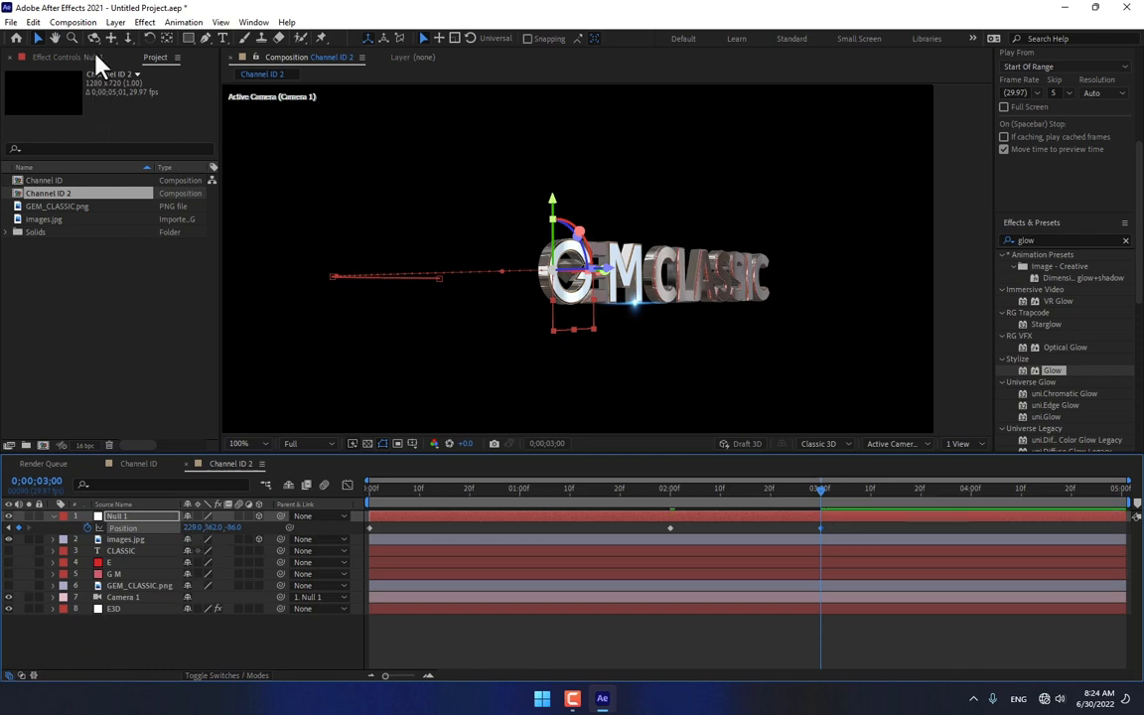
key("r")
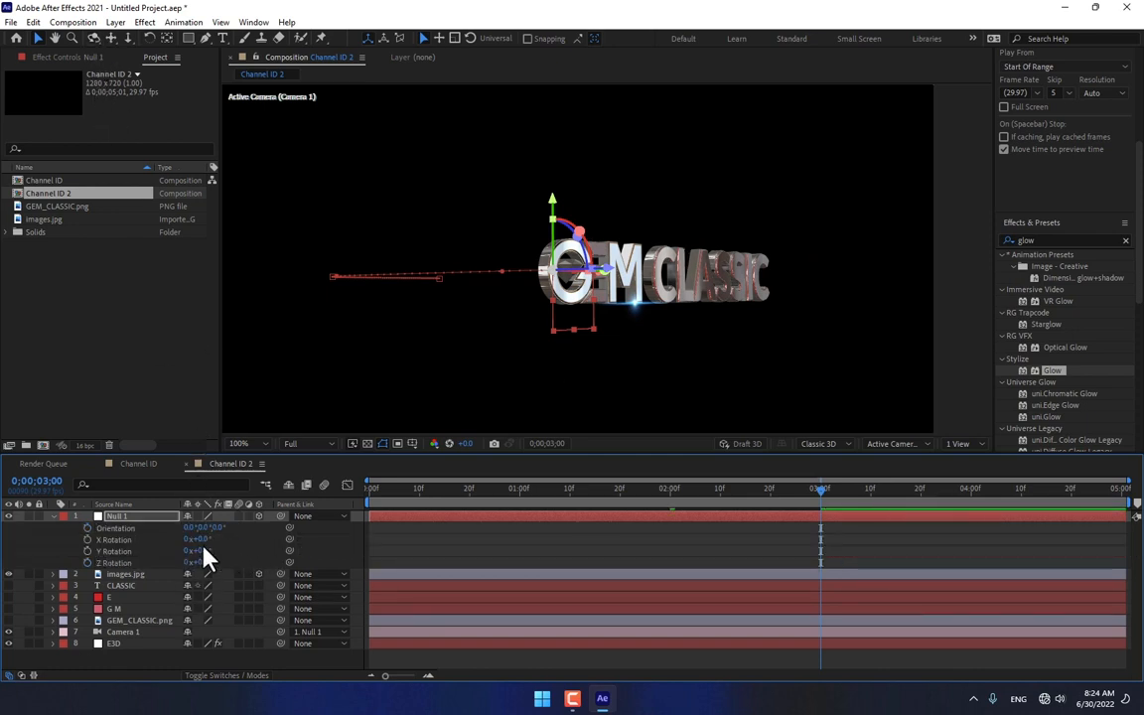
left_click_drag(204, 553, 172, 551)
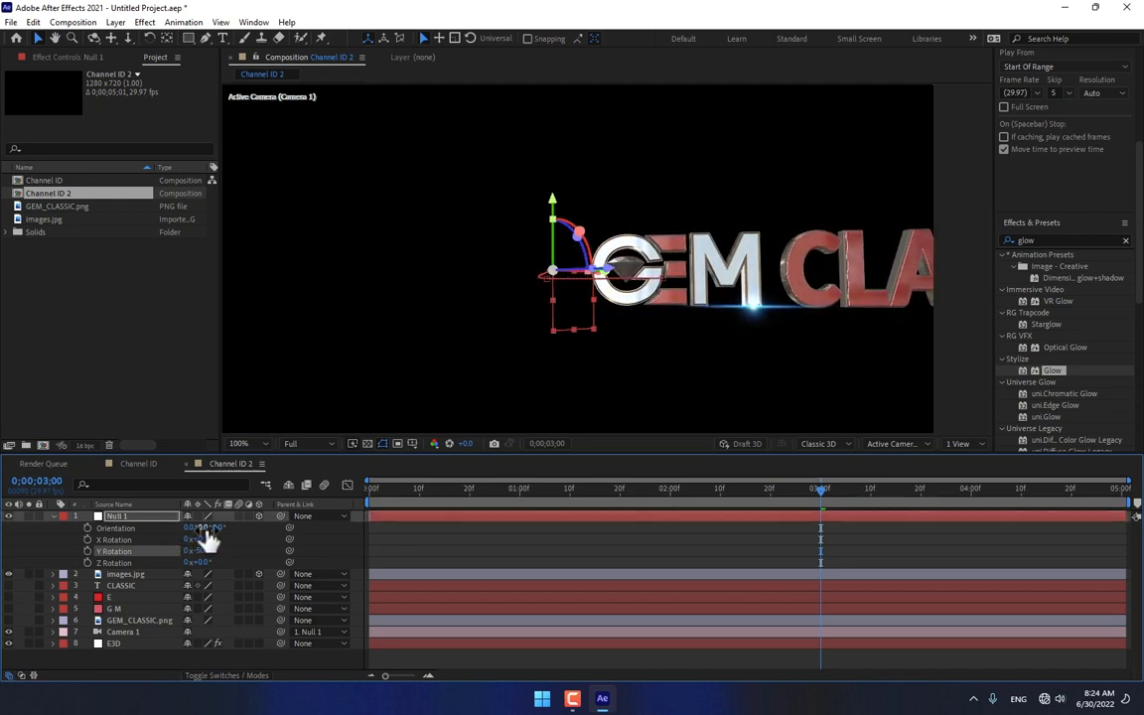
- Increase Null 1's X position at the 3-second keyframe to center the whole GEM CLASSIC logo in the frame
key("p")
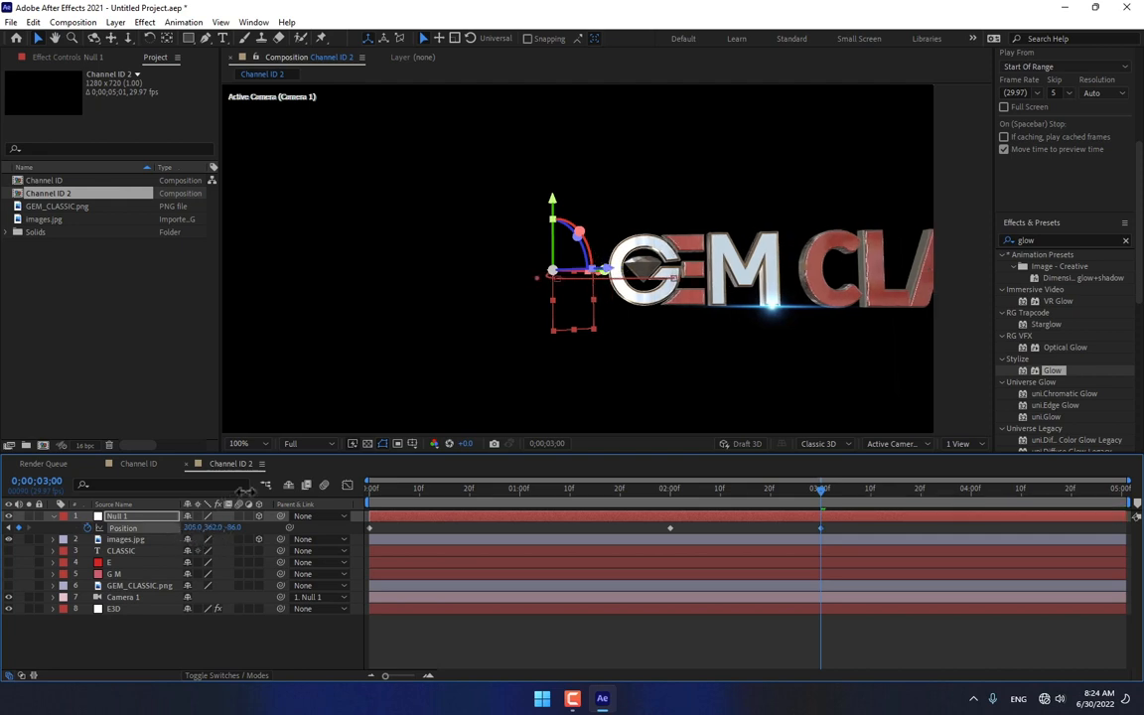
left_click_drag(243, 491, 403, 401)
key("r")
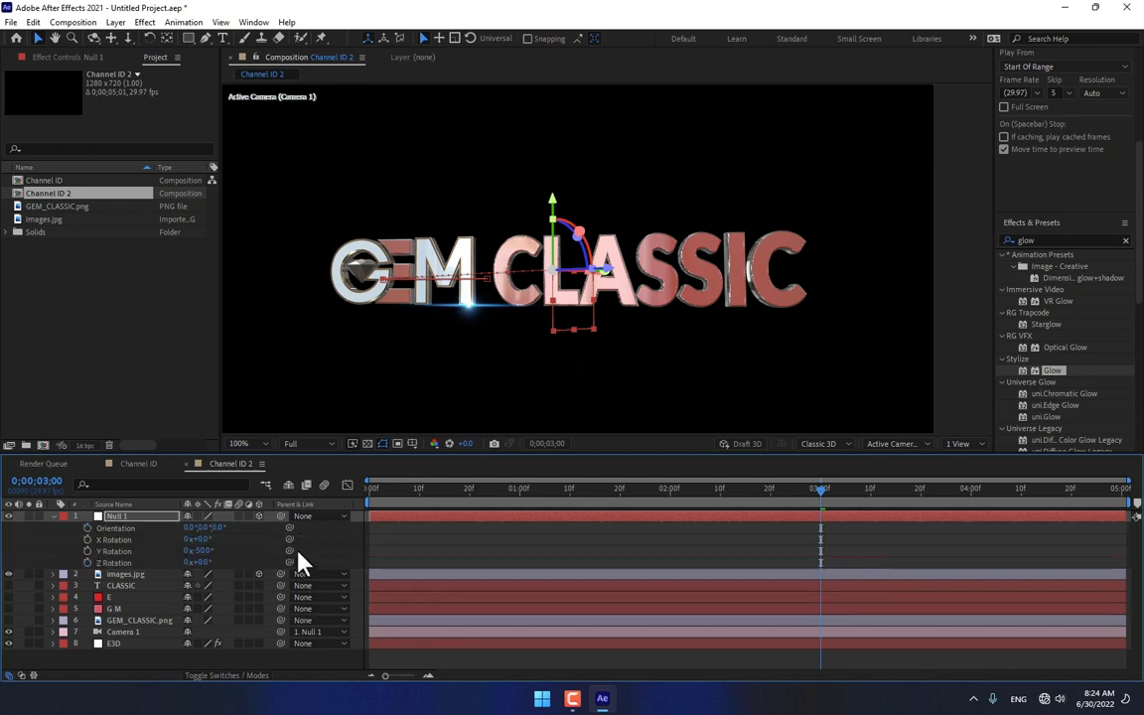
- At the 3-second mark, set Null 1's Y Rotation to -35.6° and its position to 625.9, 362.0, 35.7
left_click_drag(198, 550, 294, 556)
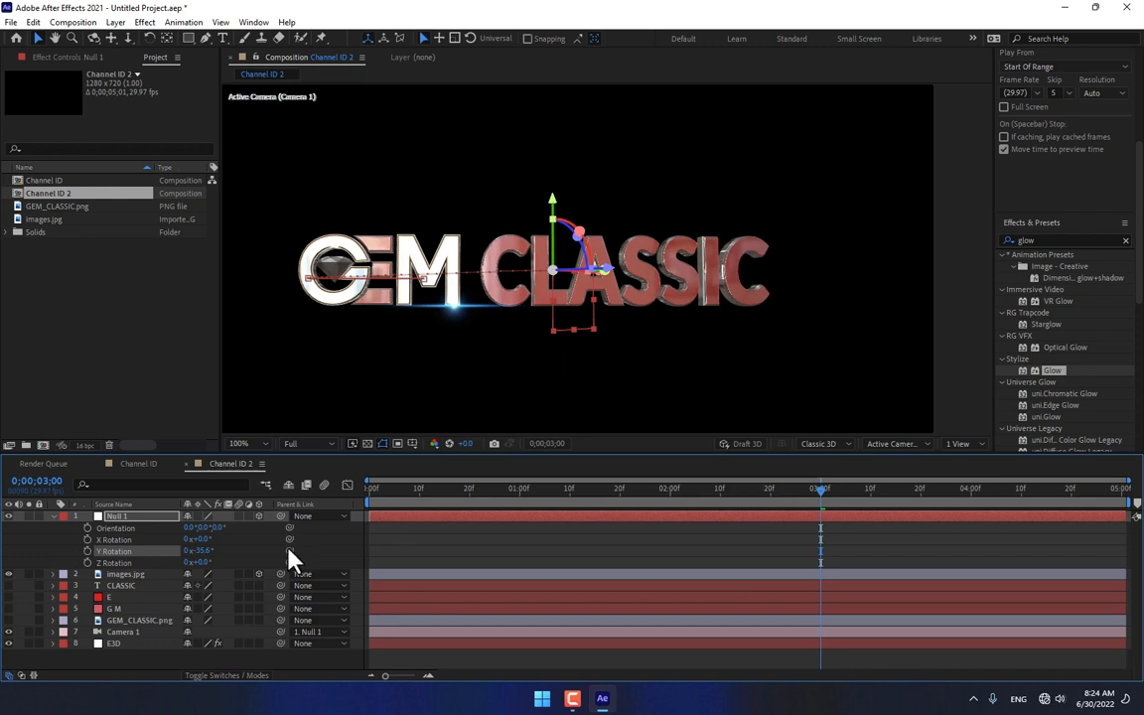
key("p")
left_click_drag(229, 528, 912, 379)
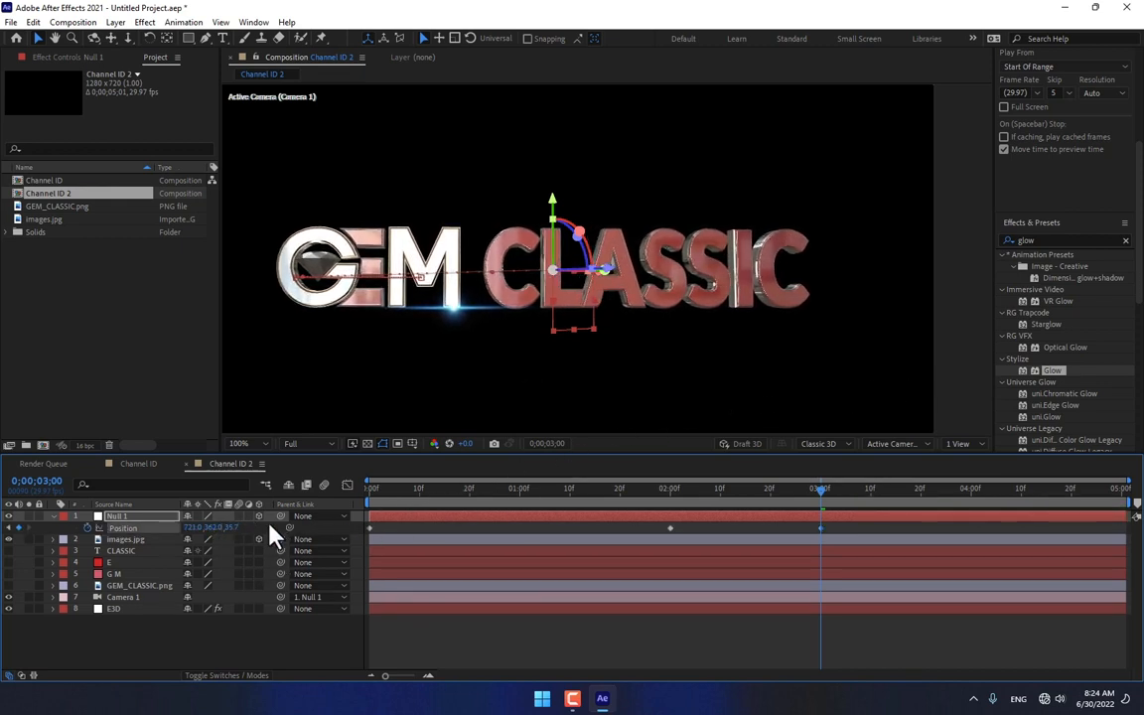
left_click_drag(189, 527, 92, 712)
- Review the E3D layer's glow and lighting effect settings in Channel ID, and open the same layer's effects in Channel ID 2
left_click(140, 464)
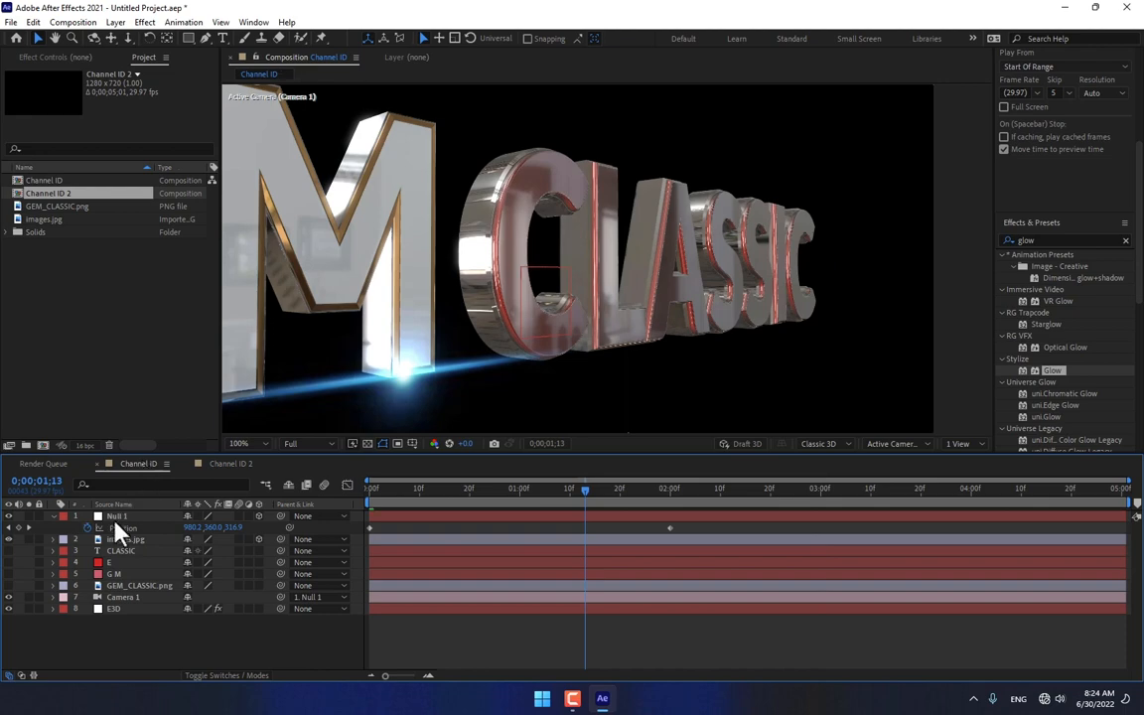
left_click(124, 608)
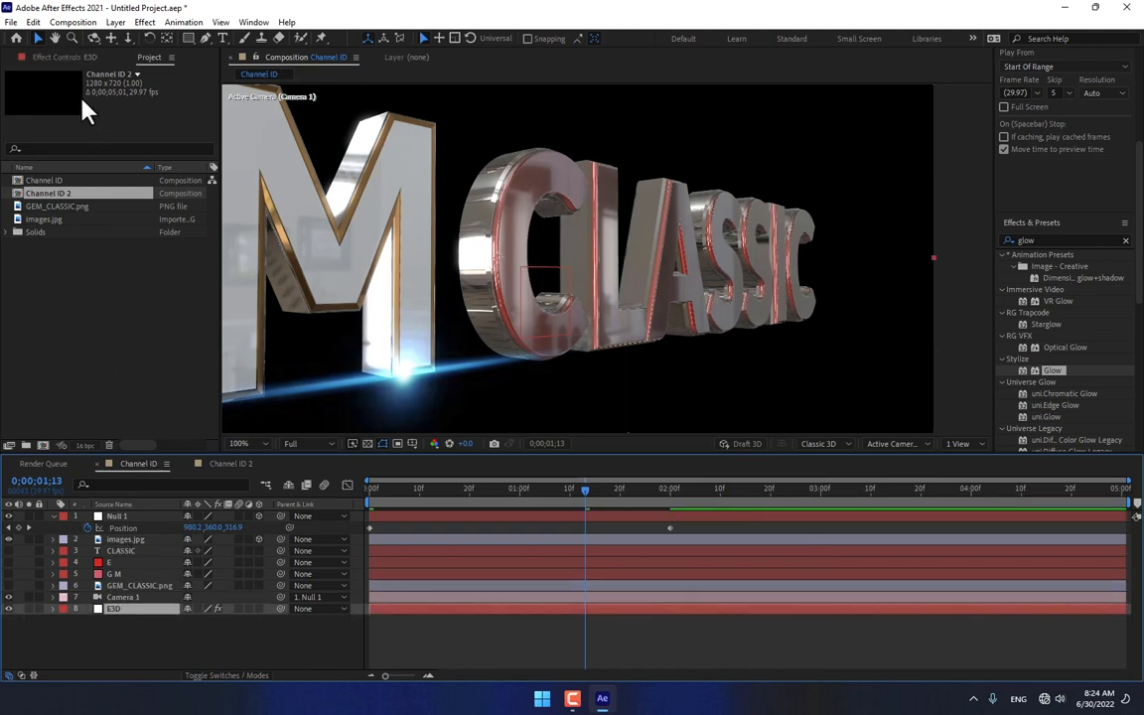
left_click(62, 57)
scroll(98, 306, "down", 6)
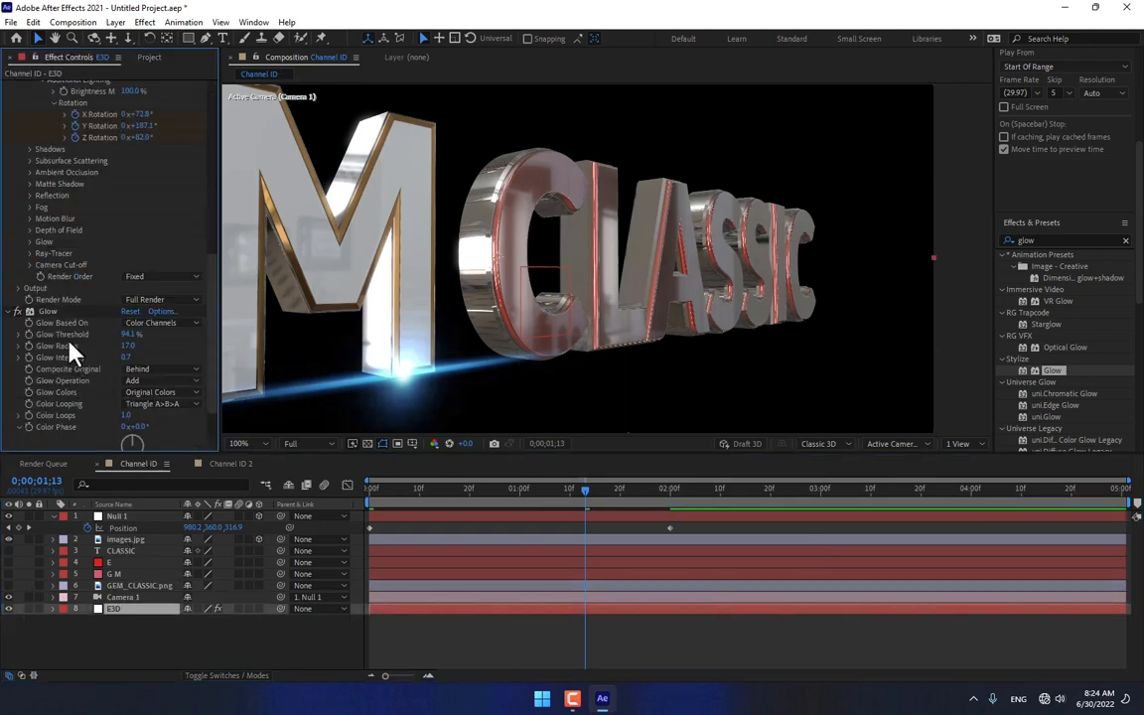
left_click(225, 464)
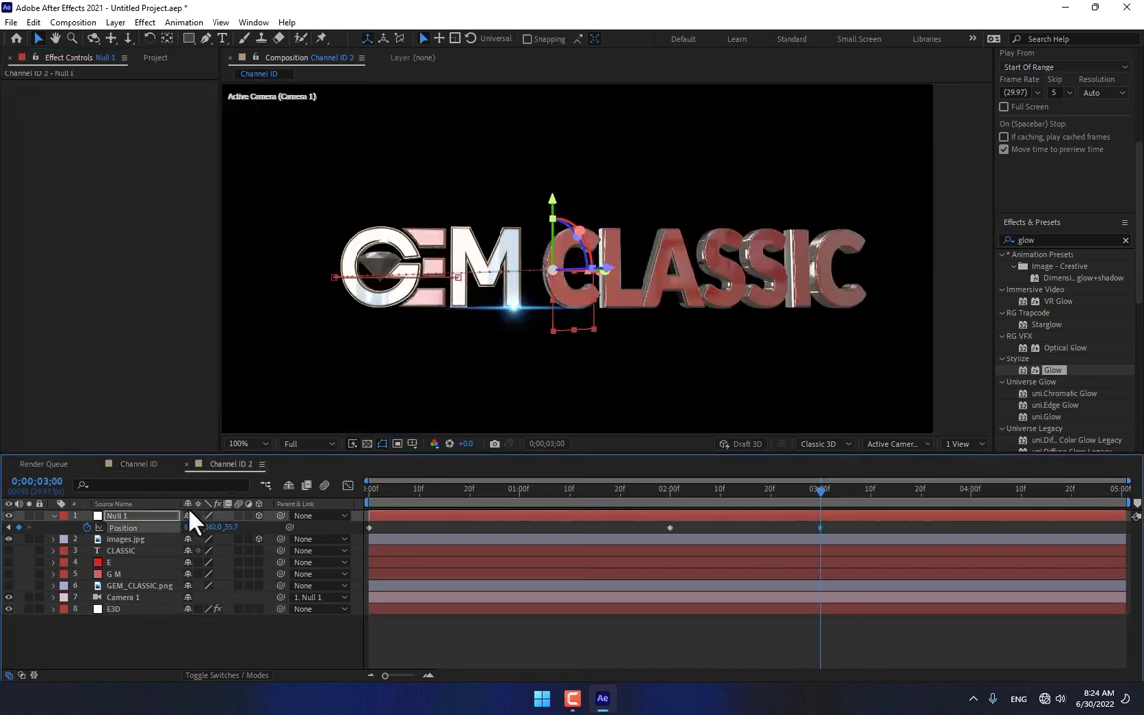
left_click(123, 610)
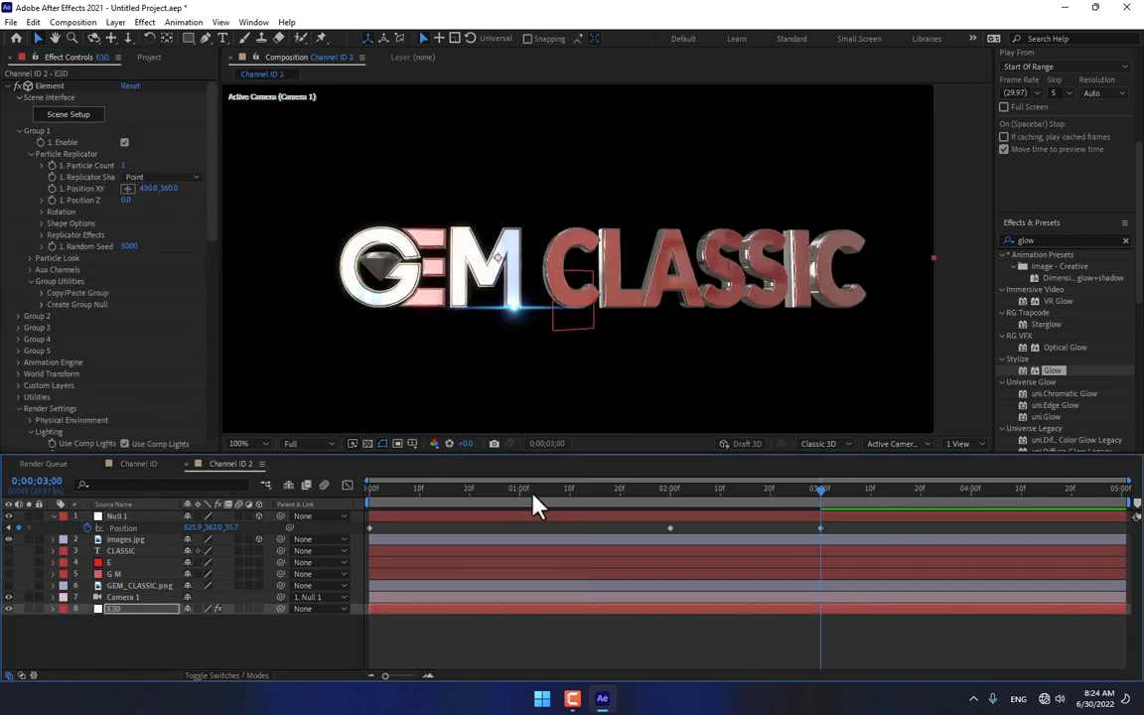
- Set Null 1's Y Rotation to -59.6° and keyframe it at the start of Channel ID 2
left_click(444, 491)
left_click_drag(418, 506, 306, 537)
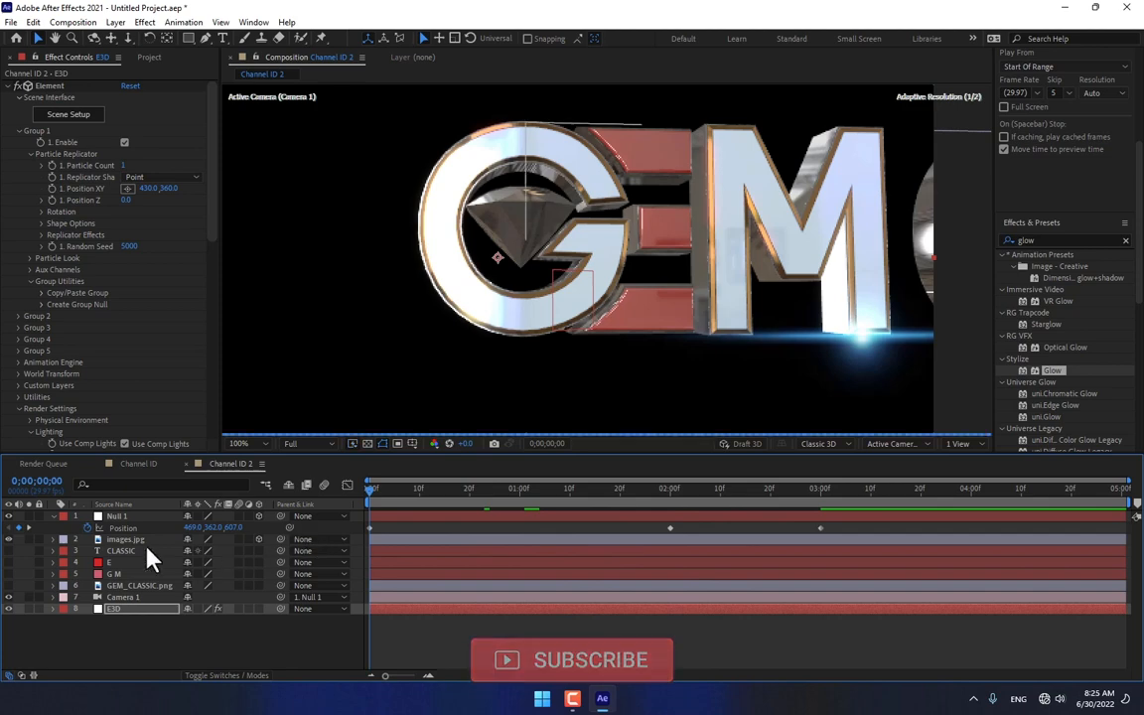
left_click(120, 518)
key("r")
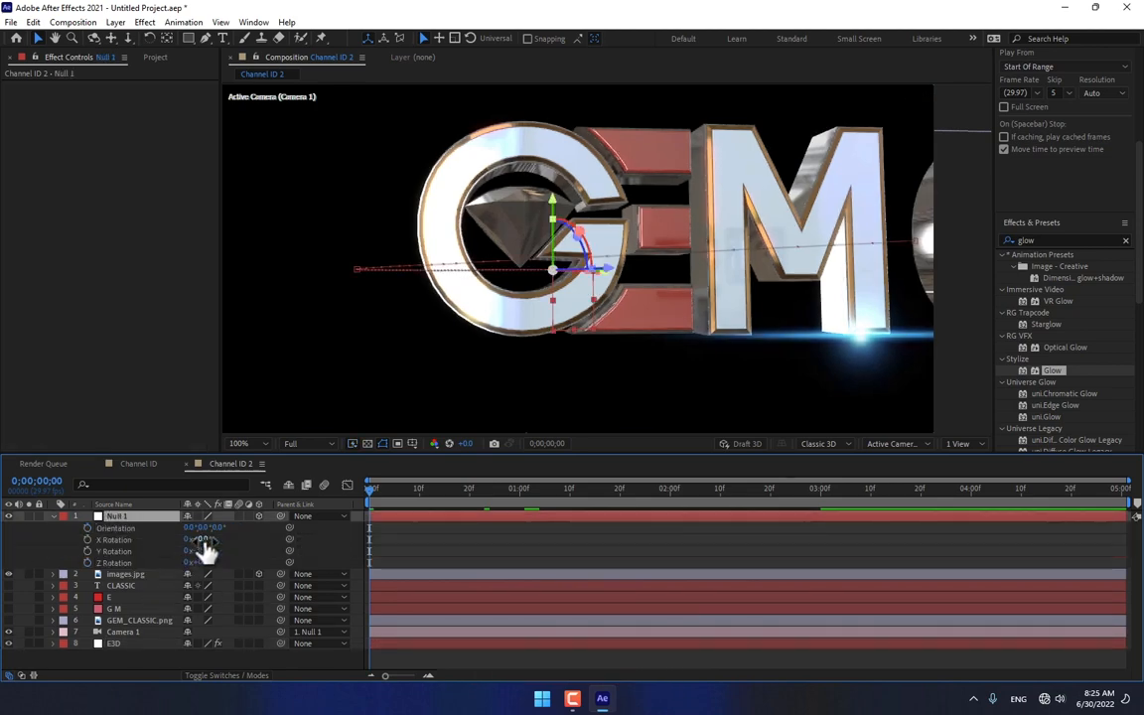
left_click_drag(203, 550, 188, 551)
left_click_drag(371, 492, 817, 527)
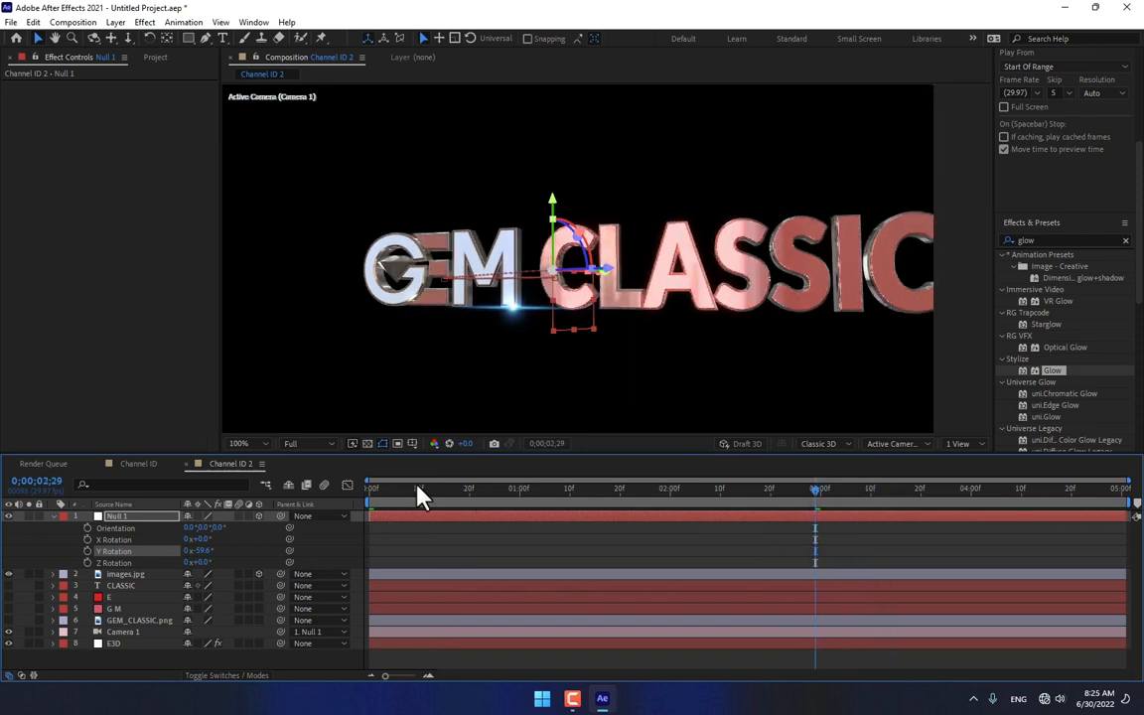
left_click_drag(417, 486, 223, 491)
left_click(87, 551)
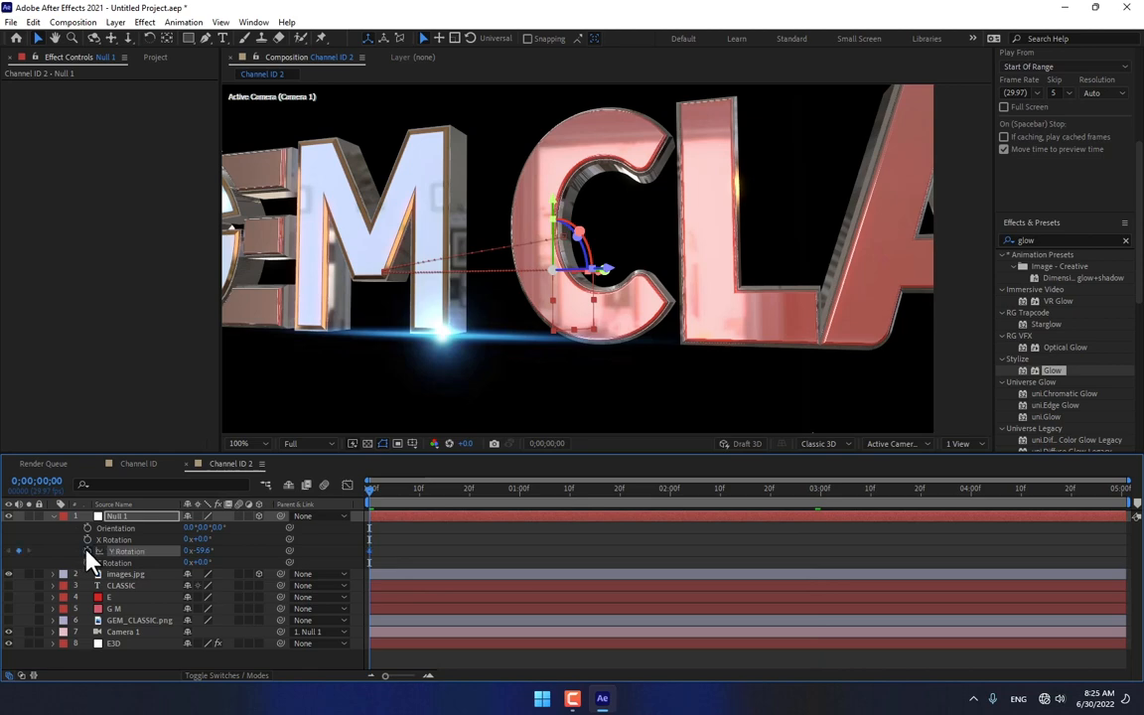
- Keyframe Null 1's Y Rotation at about -38° at the 3-second mark
left_click_drag(493, 485, 303, 505)
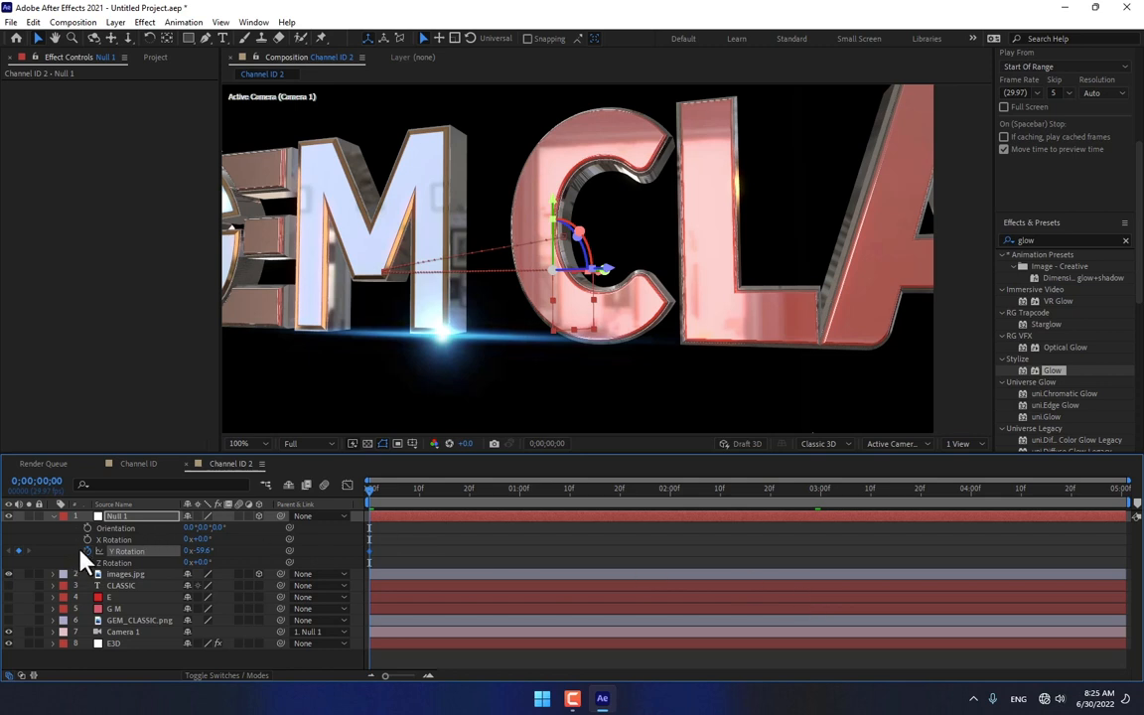
left_click(820, 493)
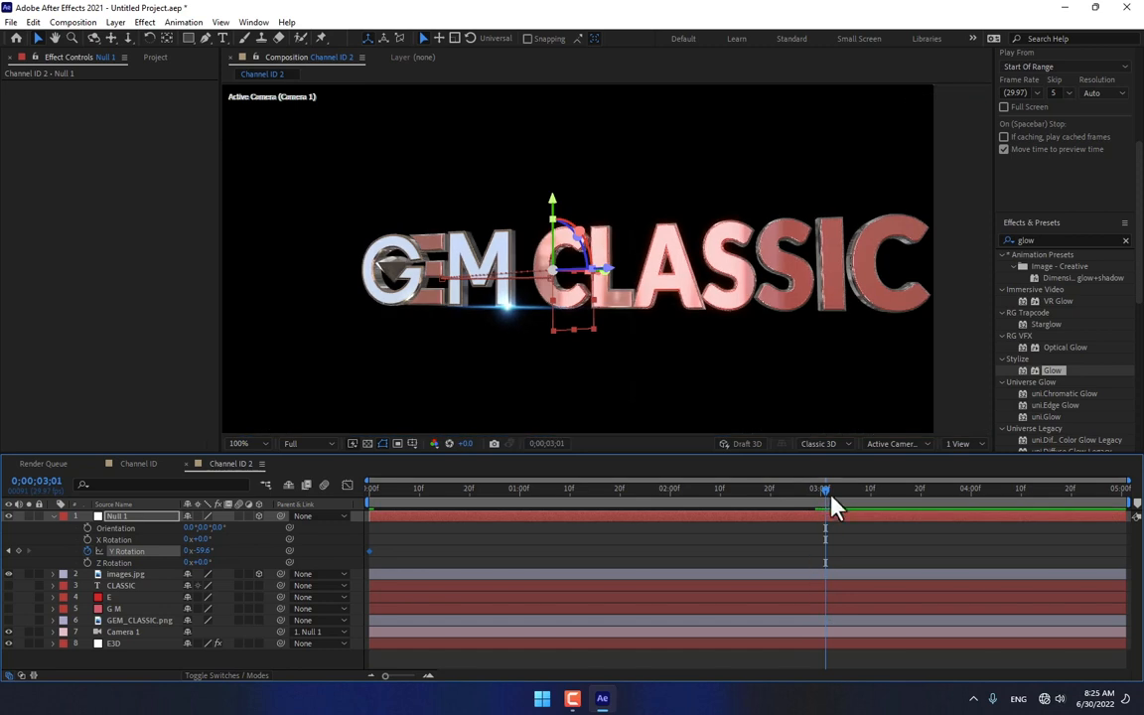
left_click_drag(205, 559, 217, 550)
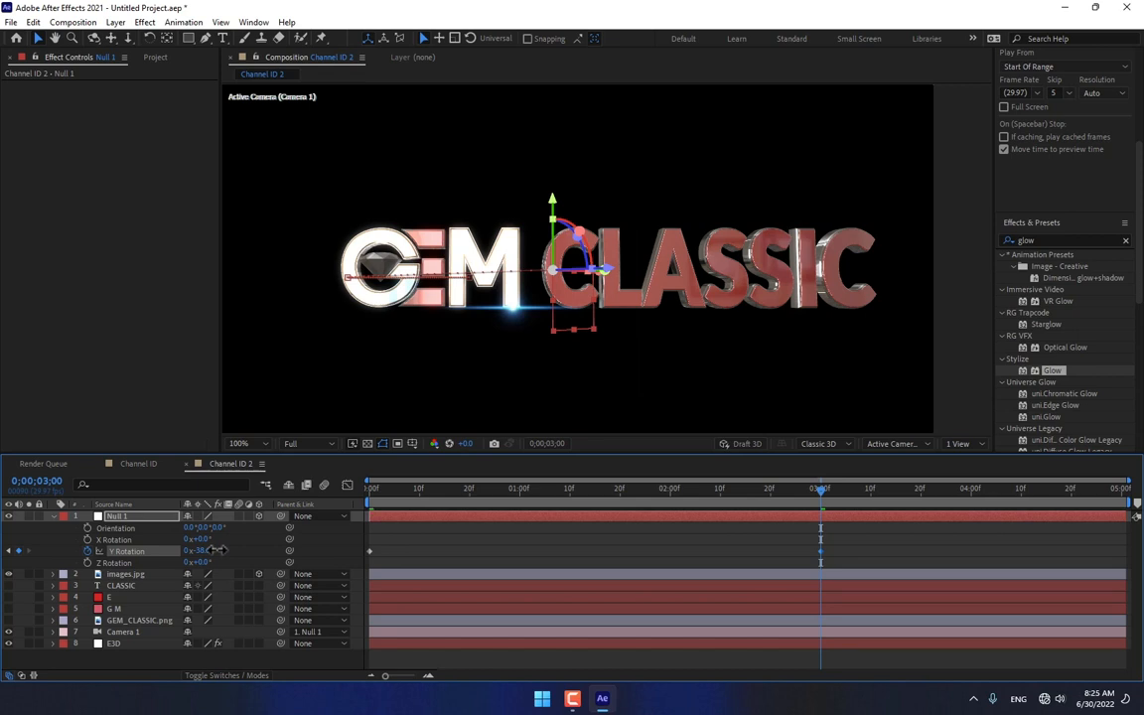
- Set Null 1's X position to 701.9 at the 3-second keyframe and preview the camera move
key("p")
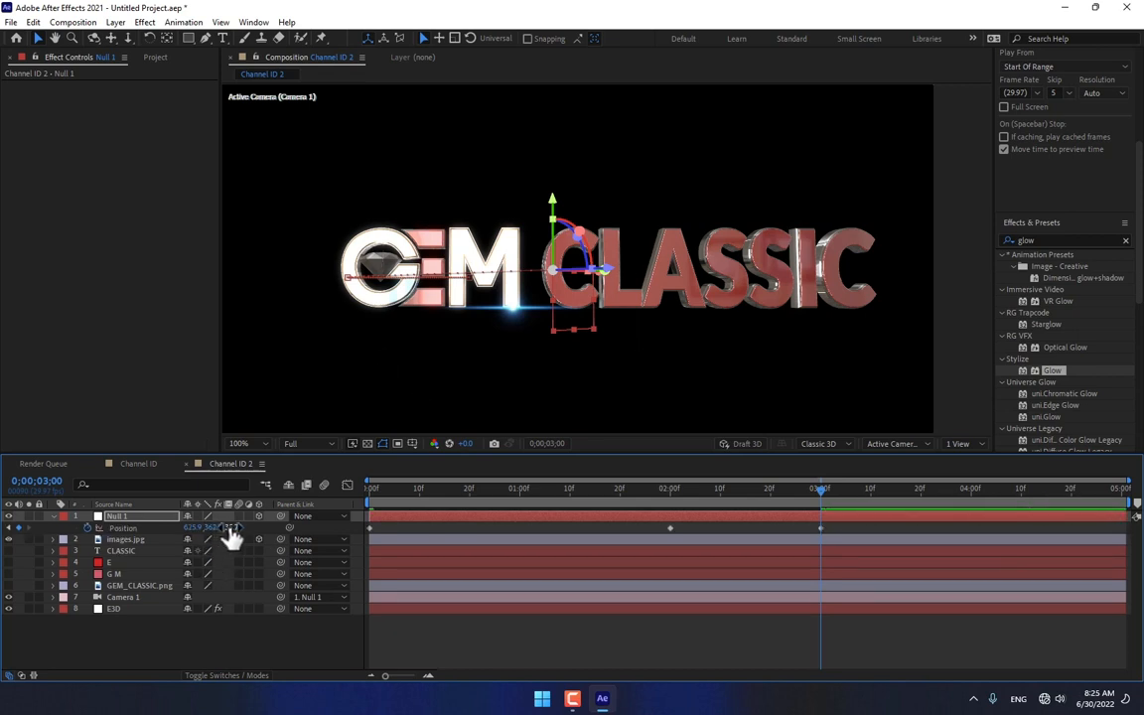
left_click_drag(228, 528, 197, 481)
left_click(452, 640)
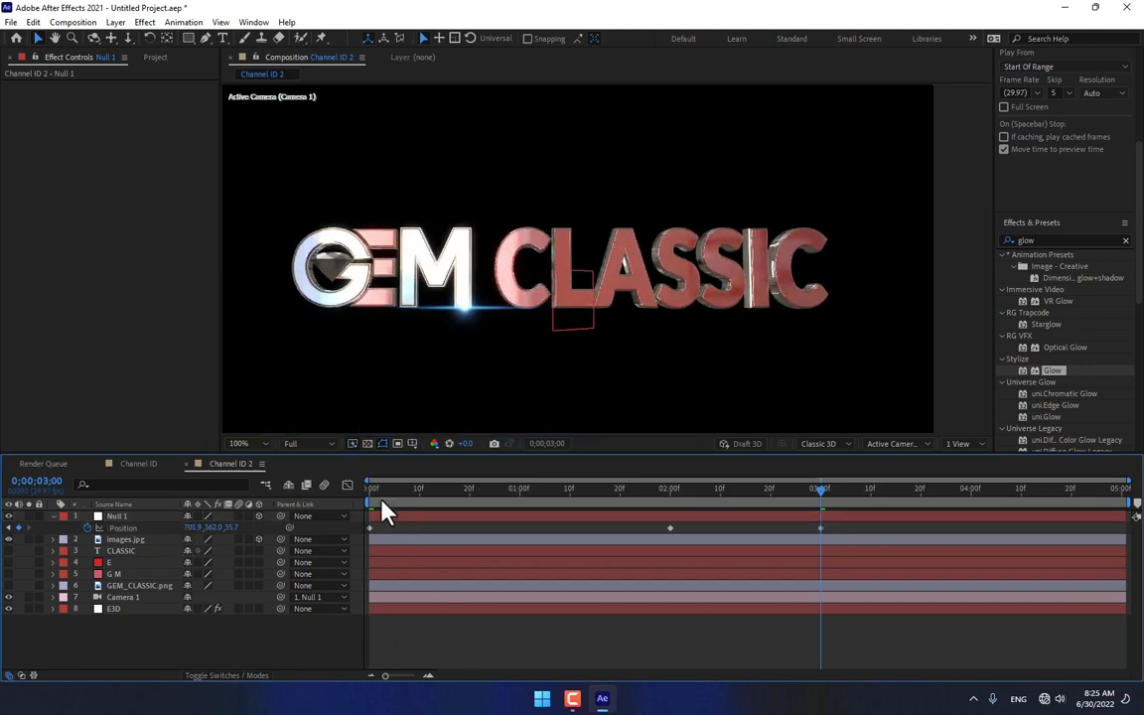
key("space")
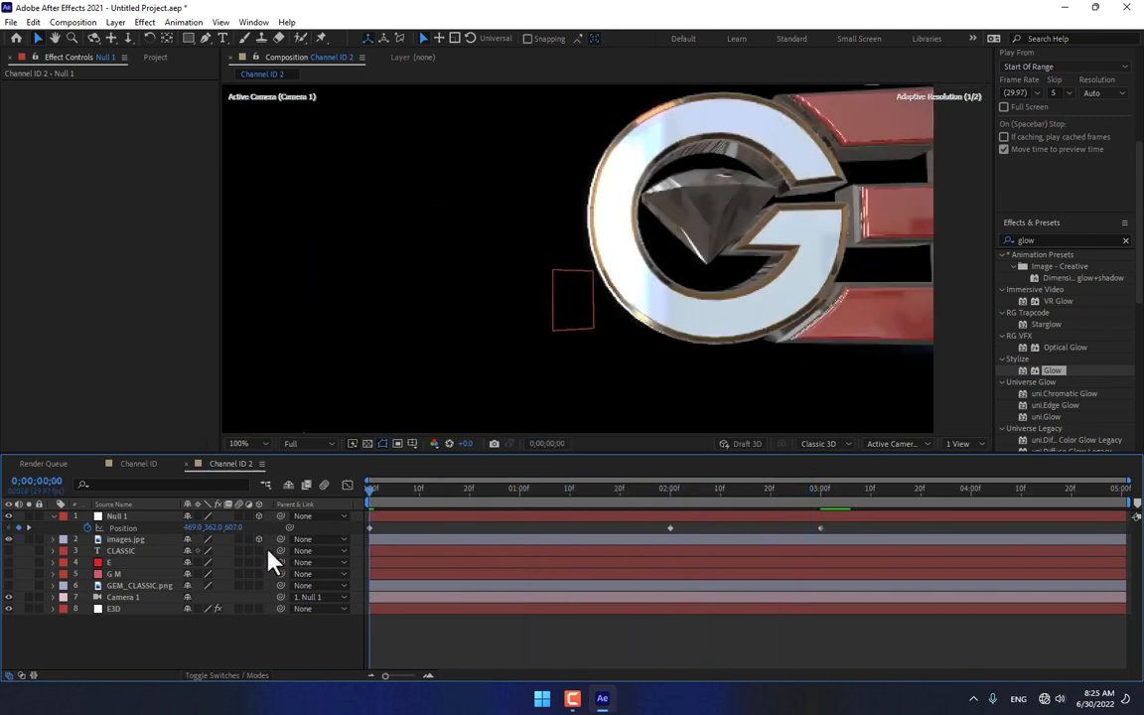
- Keyframe E3D's additional lighting rotation on all axes at the start, and set Y to 63.0° and Z to -9.0° at 3 seconds
left_click(121, 608)
scroll(91, 340, "down", 5)
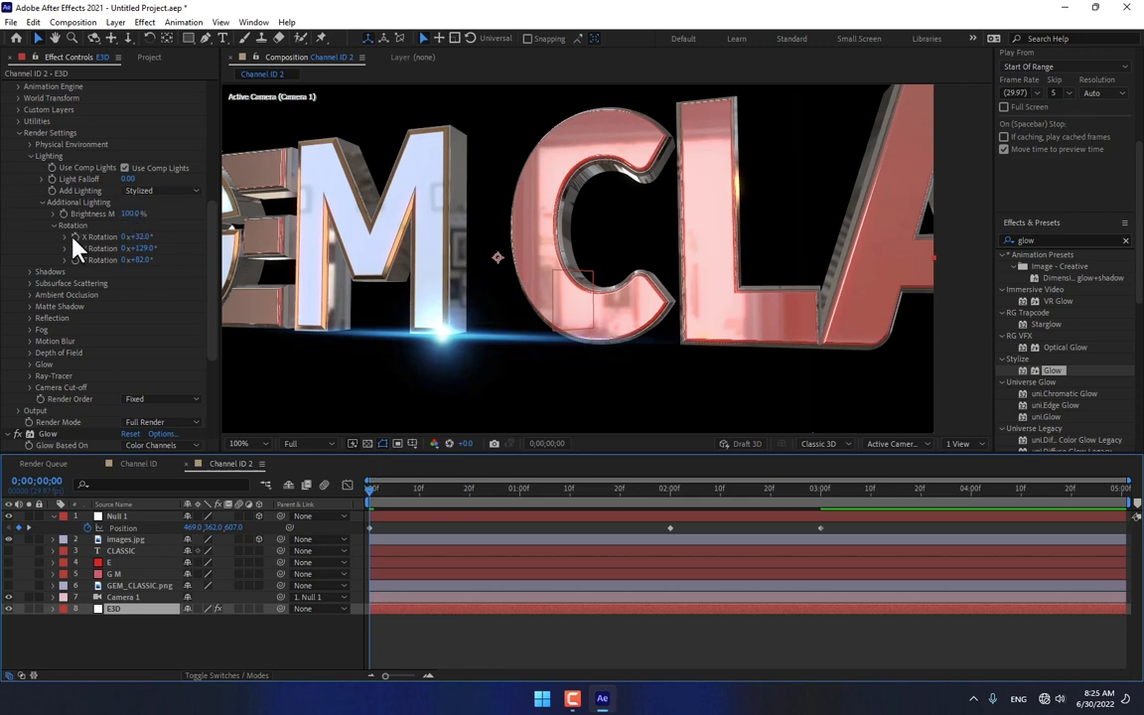
left_click_drag(76, 237, 76, 260)
left_click(819, 498)
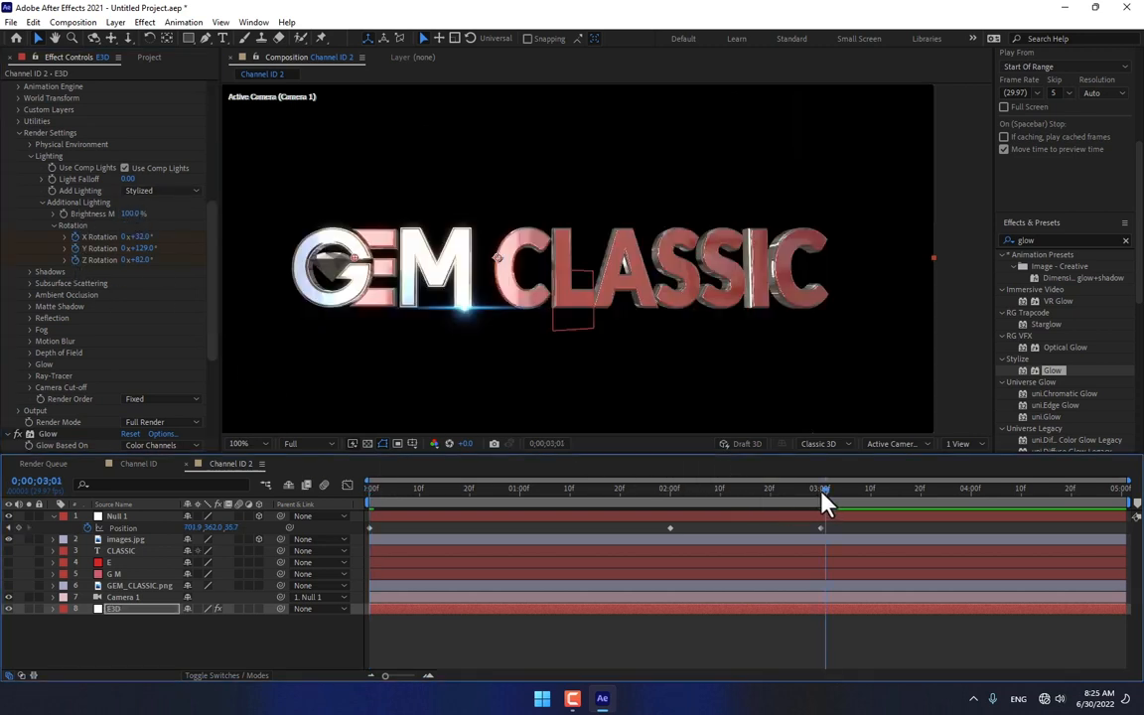
left_click_drag(140, 247, 115, 279)
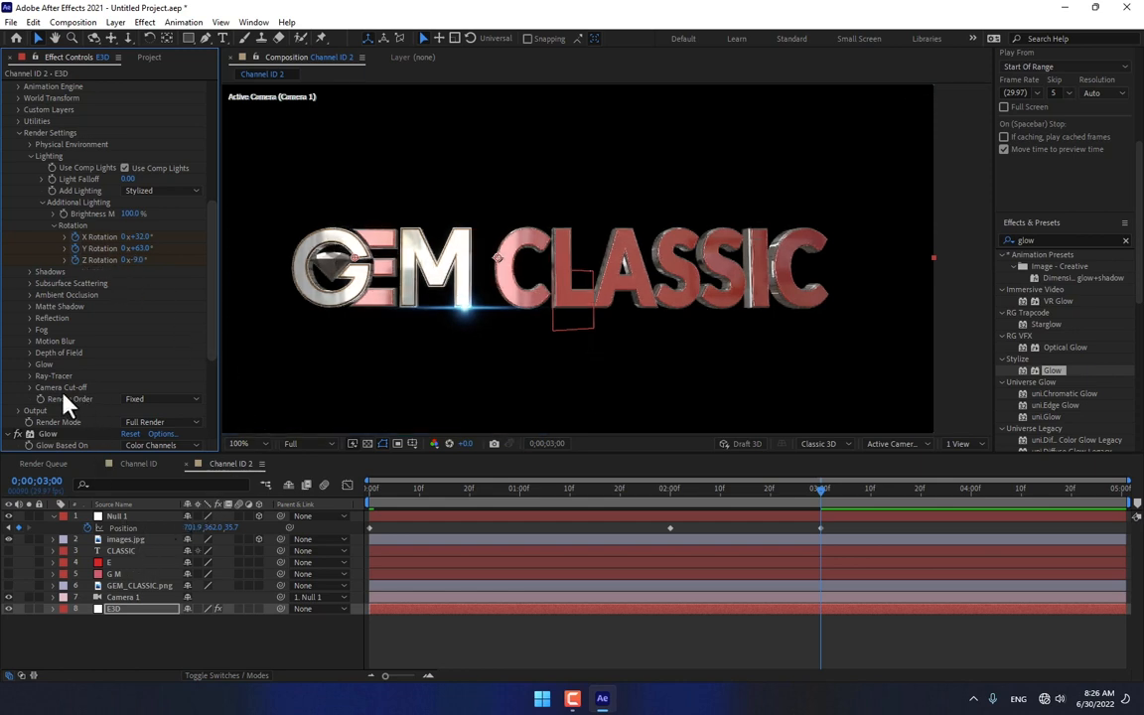
- Turn on the Element effect's Motion Blur for E3D in Channel ID 2 and check the blur at frame 15
left_click(33, 340)
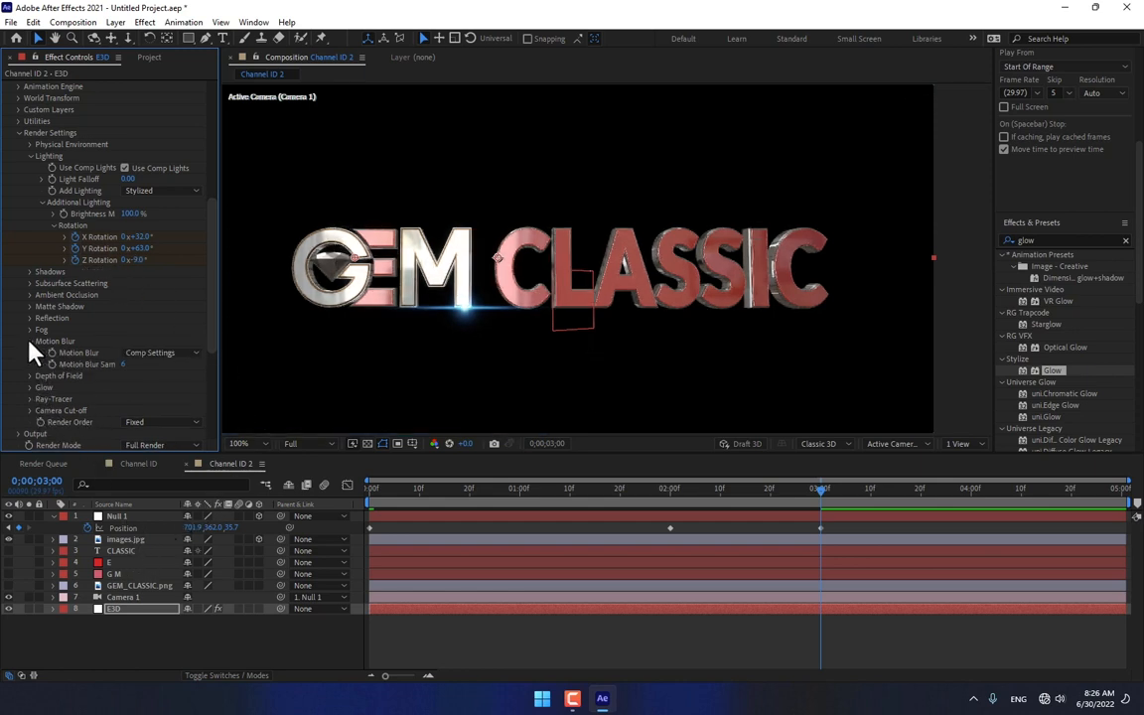
left_click(139, 354)
left_click(139, 365)
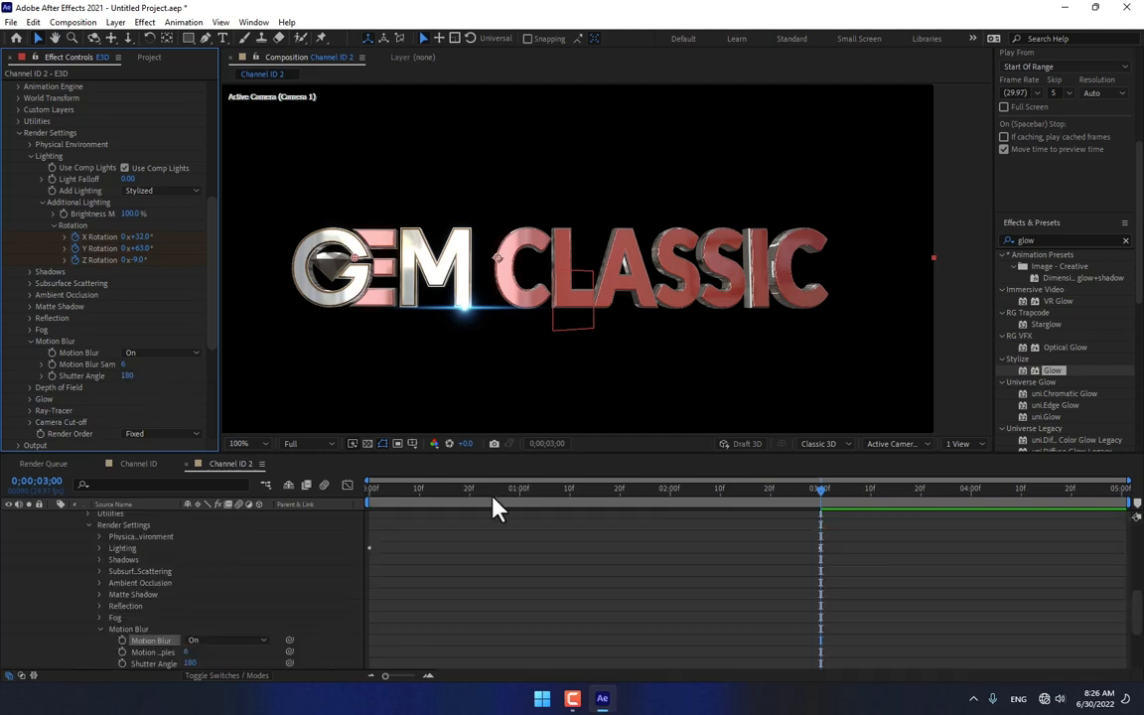
left_click(444, 493)
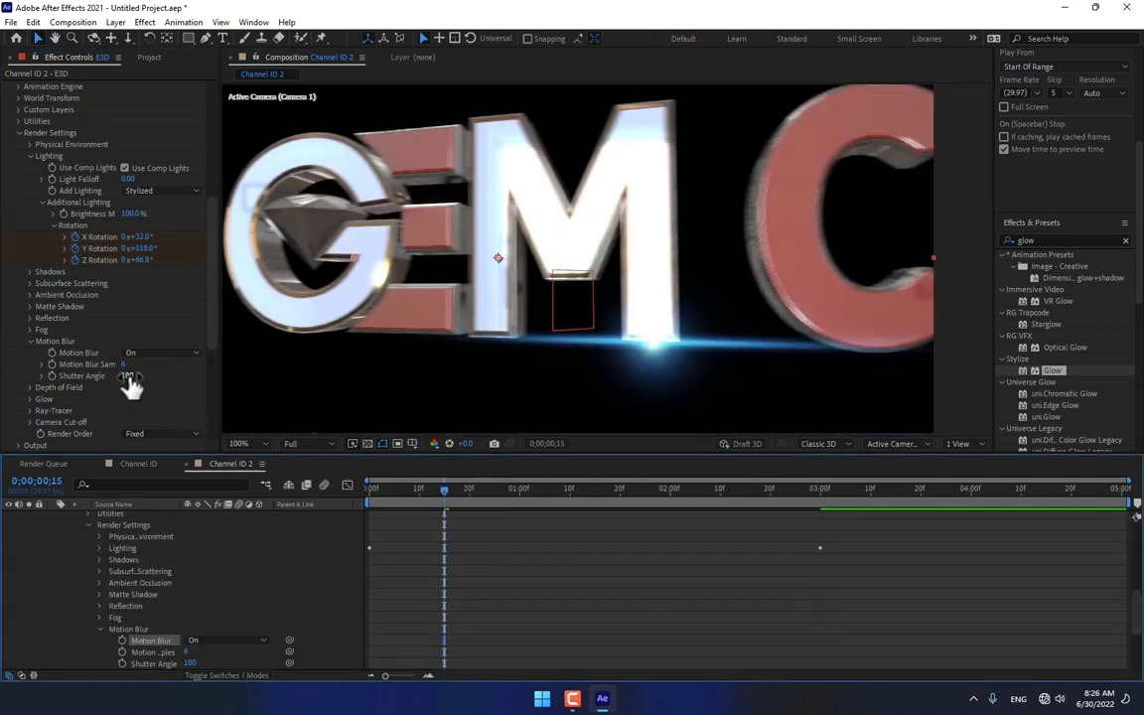
- In Channel ID, turn on E3D's Motion Blur, set its Shutter Angle to 289, and check the blur along the timeline
left_click(149, 464)
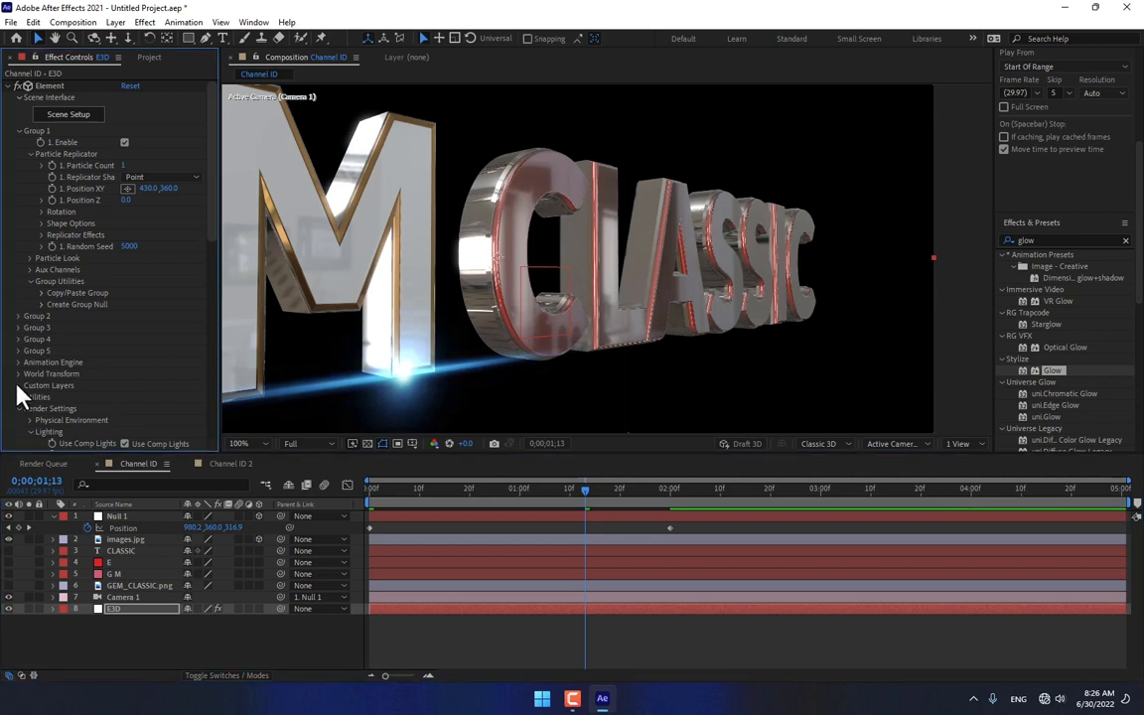
scroll(10, 417, "down", 8)
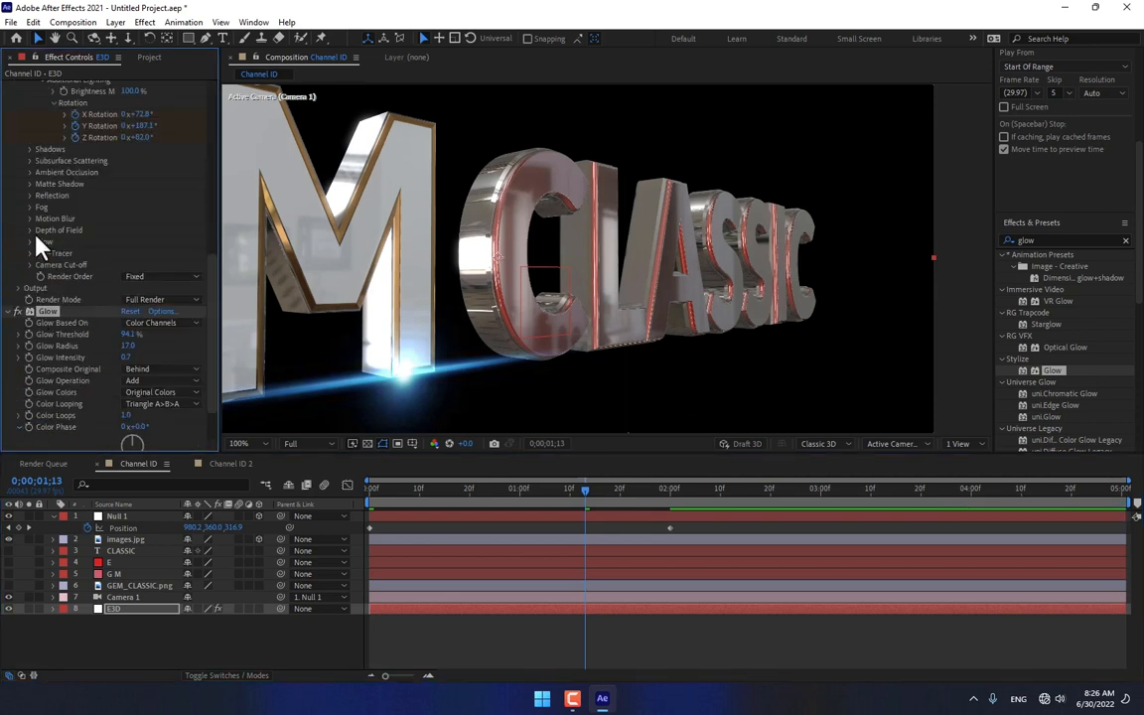
left_click(30, 218)
left_click(139, 256)
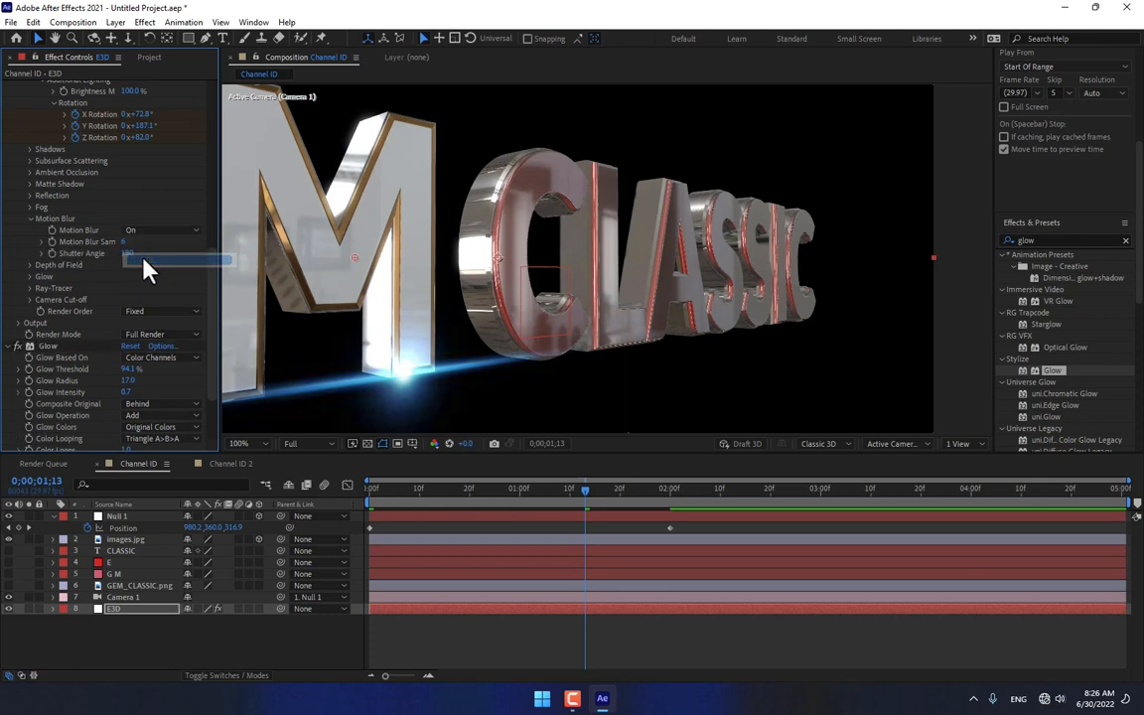
key("Return")
left_click_drag(128, 253, 206, 258)
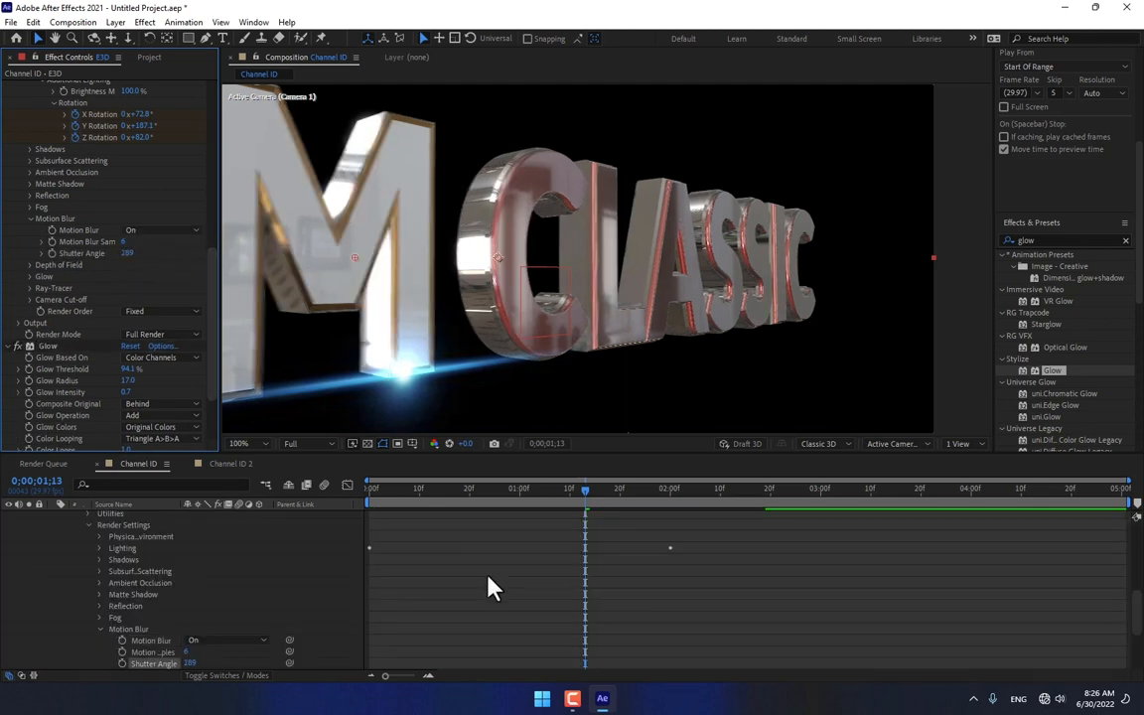
left_click_drag(370, 498, 600, 501)
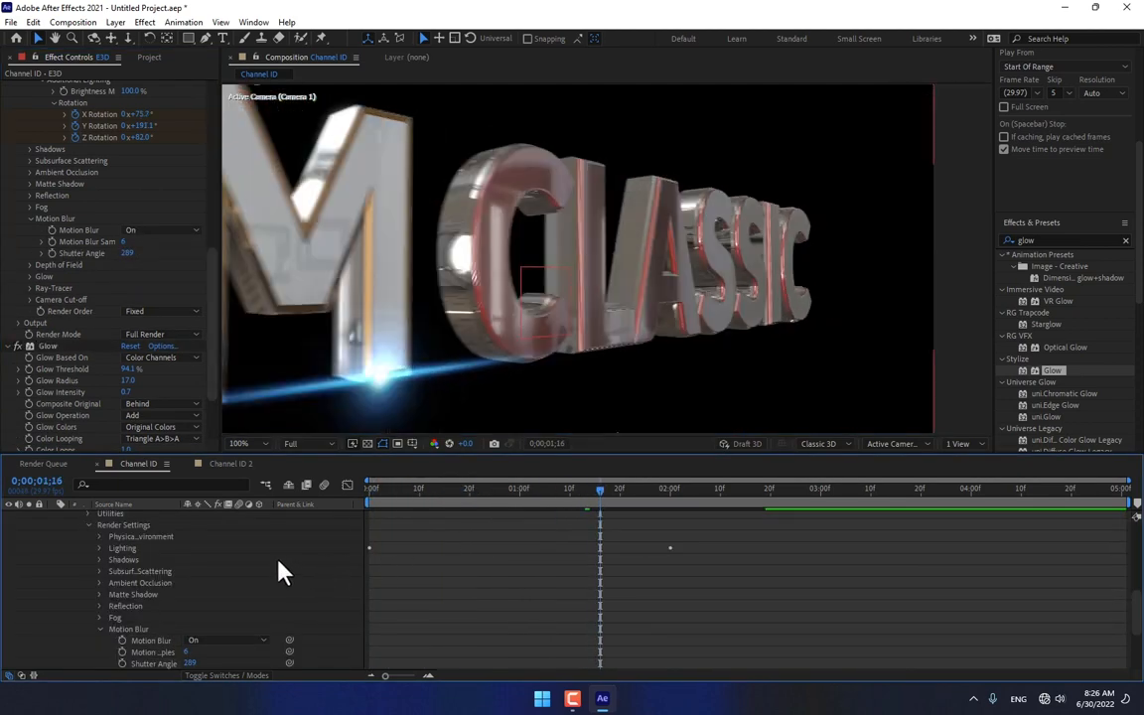
- Create a 1280 x 720 composition named Final Comp with a duration of 0;00;08;01
key("ctrl+k")
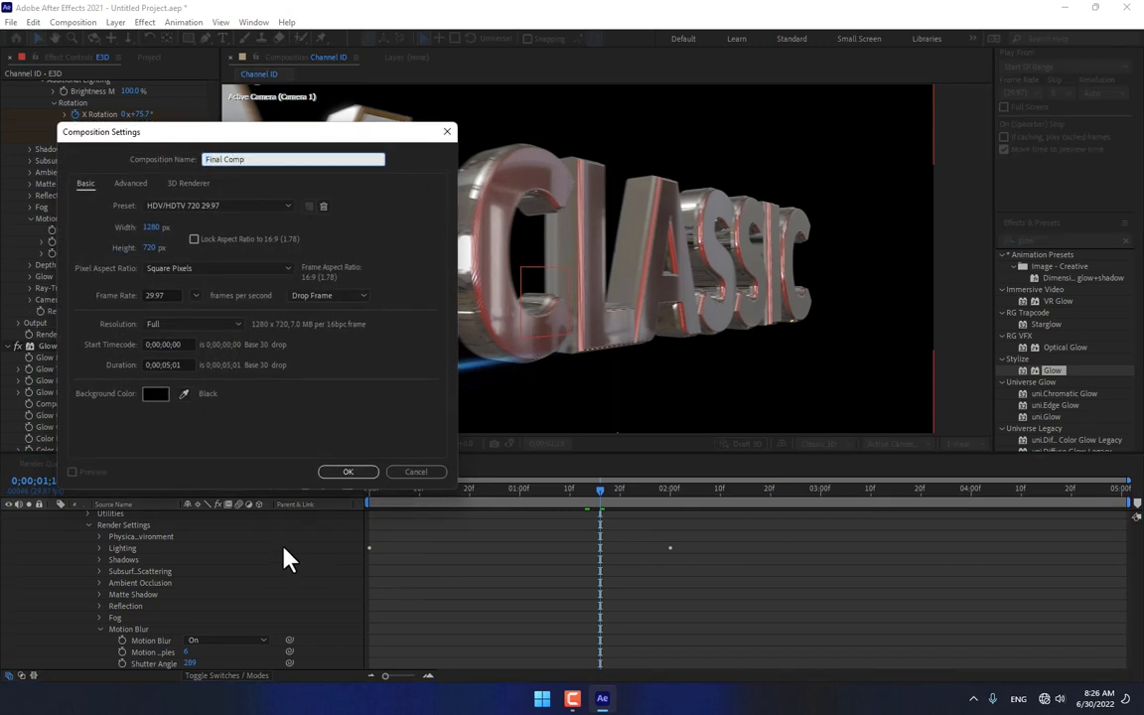
left_click(171, 364)
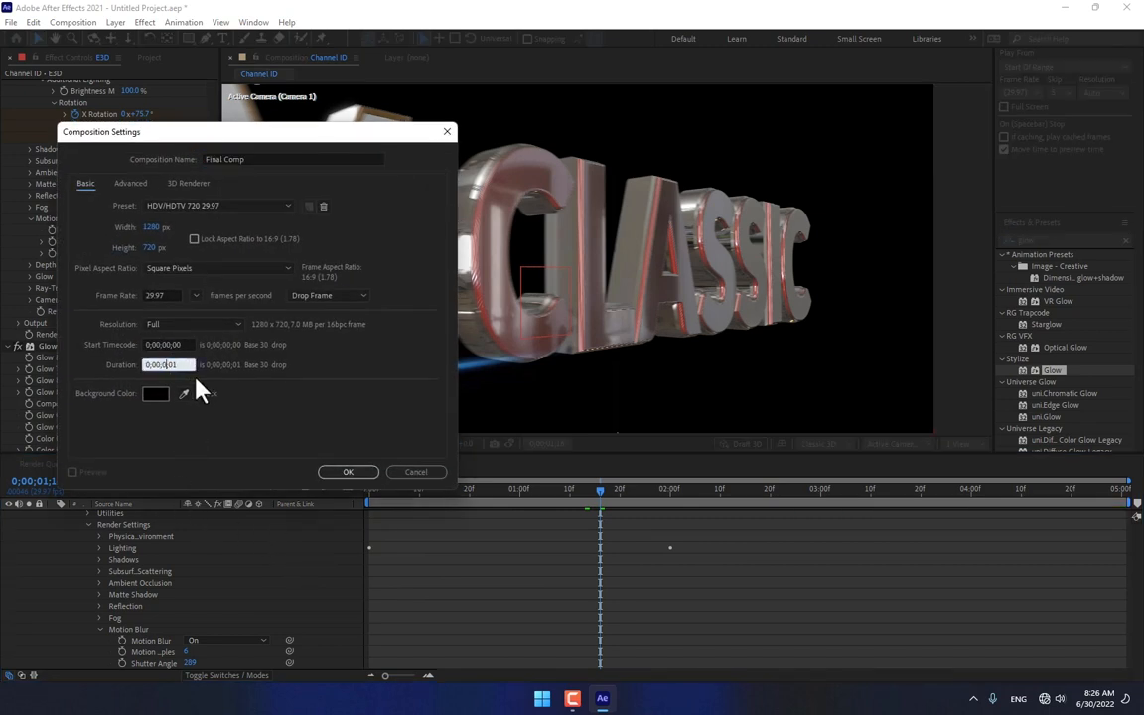
left_click(330, 471)
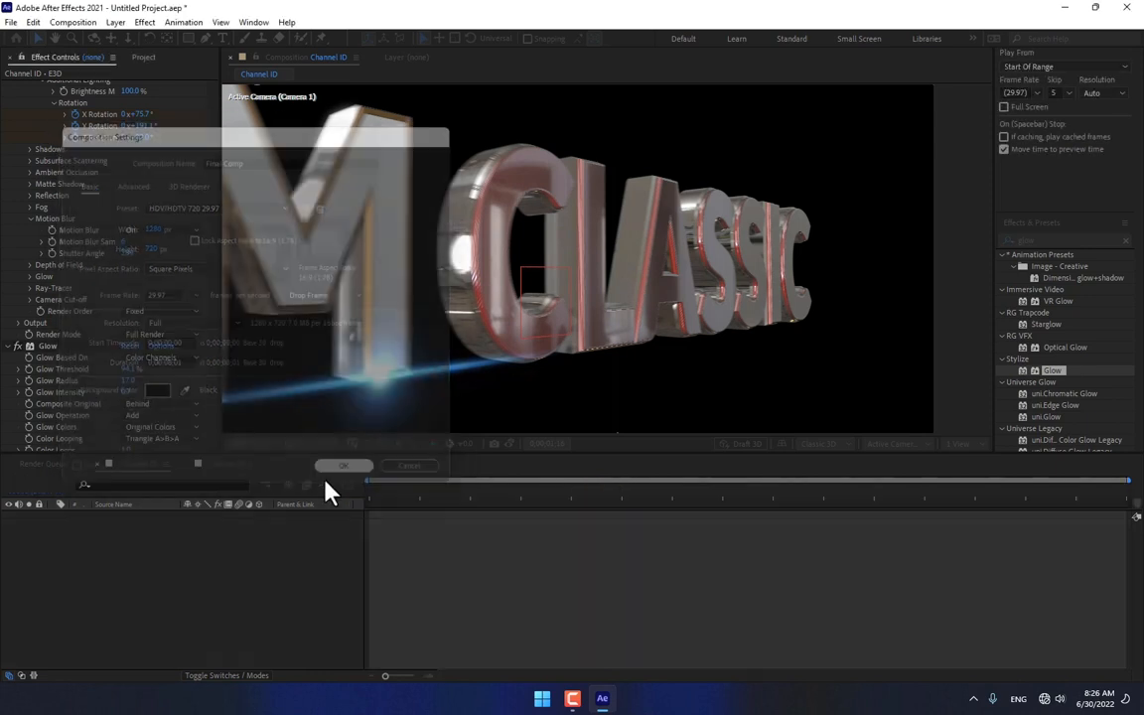
- Add Channel ID and Channel ID 2 to Final Comp, with Channel ID 2 on top and starting at 0;00;01;15
left_click(144, 58)
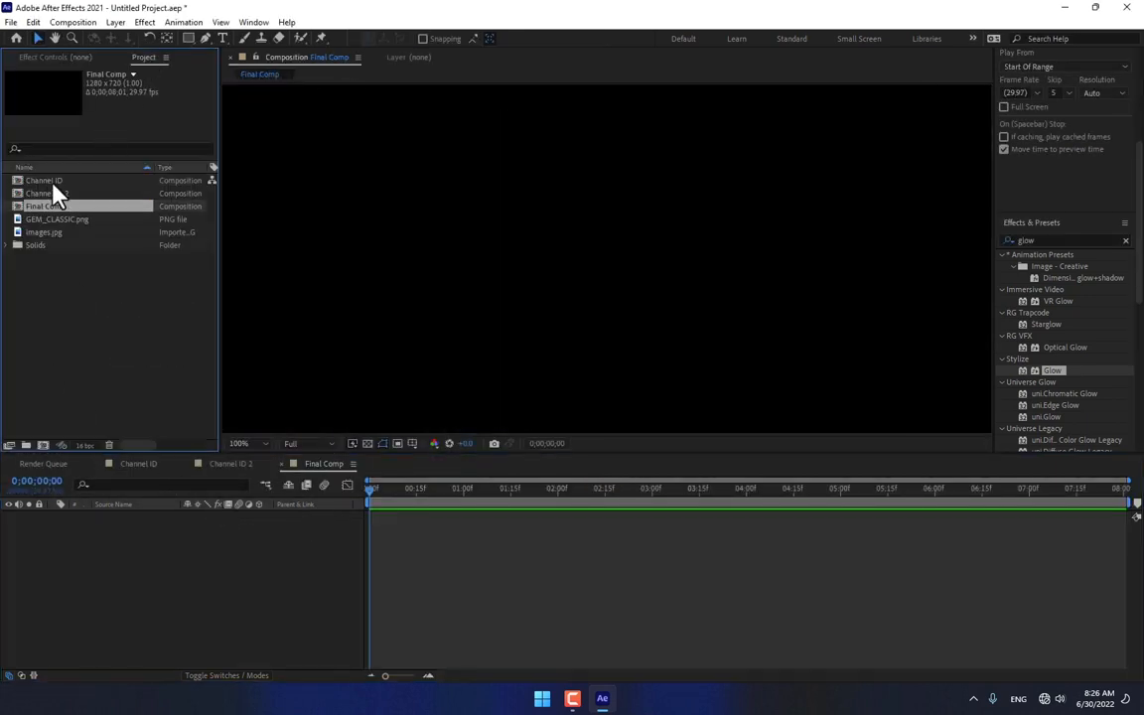
left_click_drag(47, 180, 119, 521)
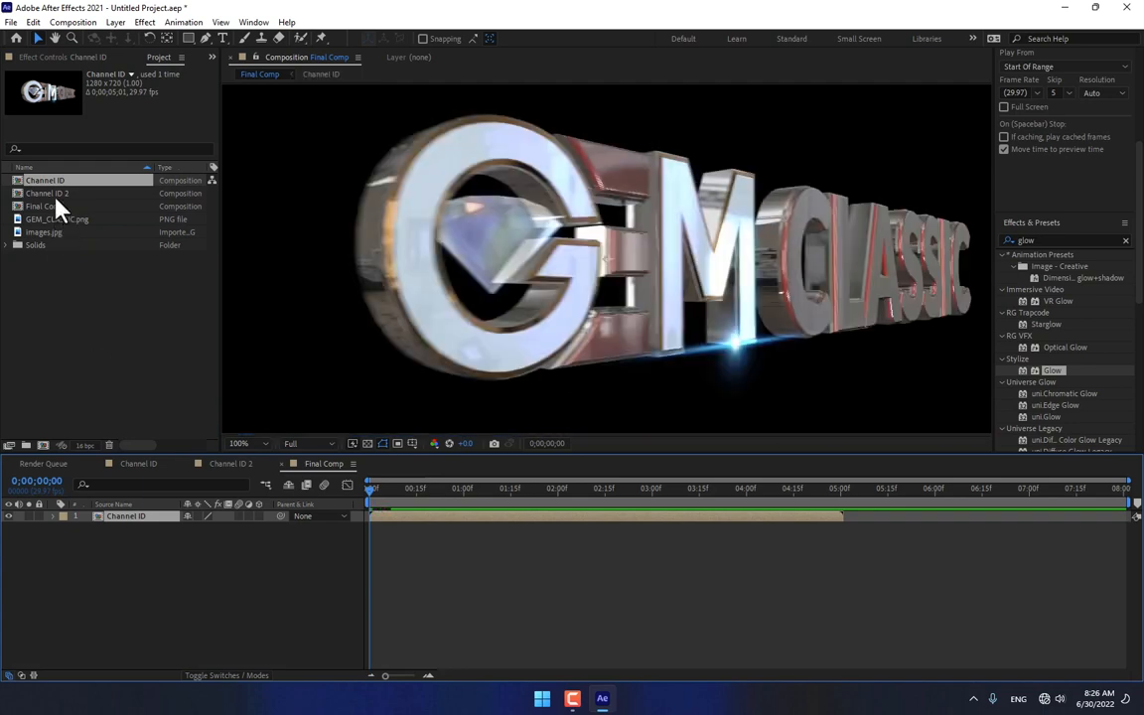
left_click_drag(50, 193, 224, 519)
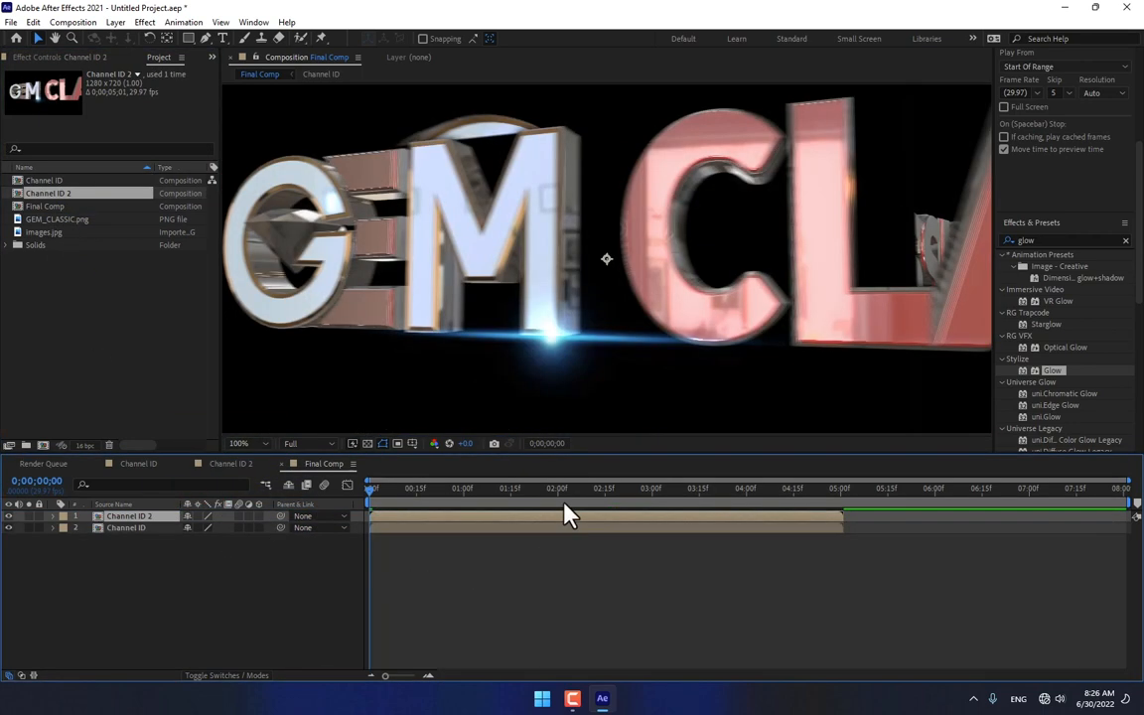
left_click_drag(586, 495, 511, 502)
left_click_drag(418, 520, 564, 529)
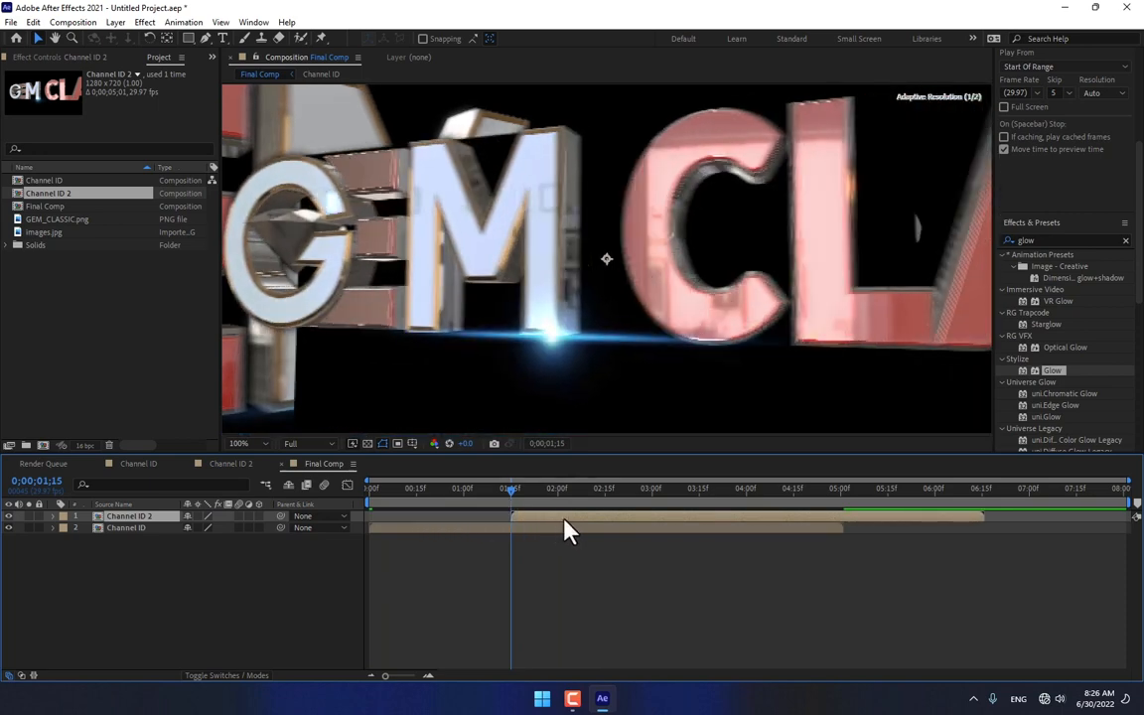
- At 0;00;01;15 in Final Comp, keyframe Opacity at 100% on Channel ID and 0% on Channel ID 2
left_click(553, 526)
key("t")
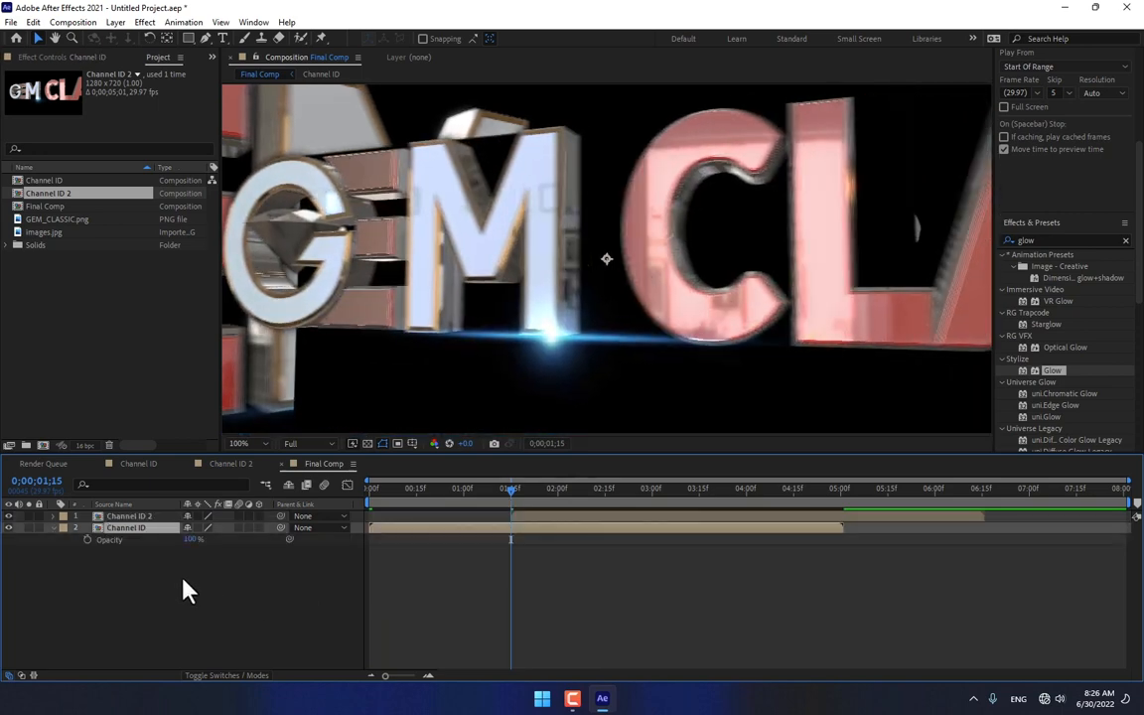
left_click(87, 539)
left_click(114, 520)
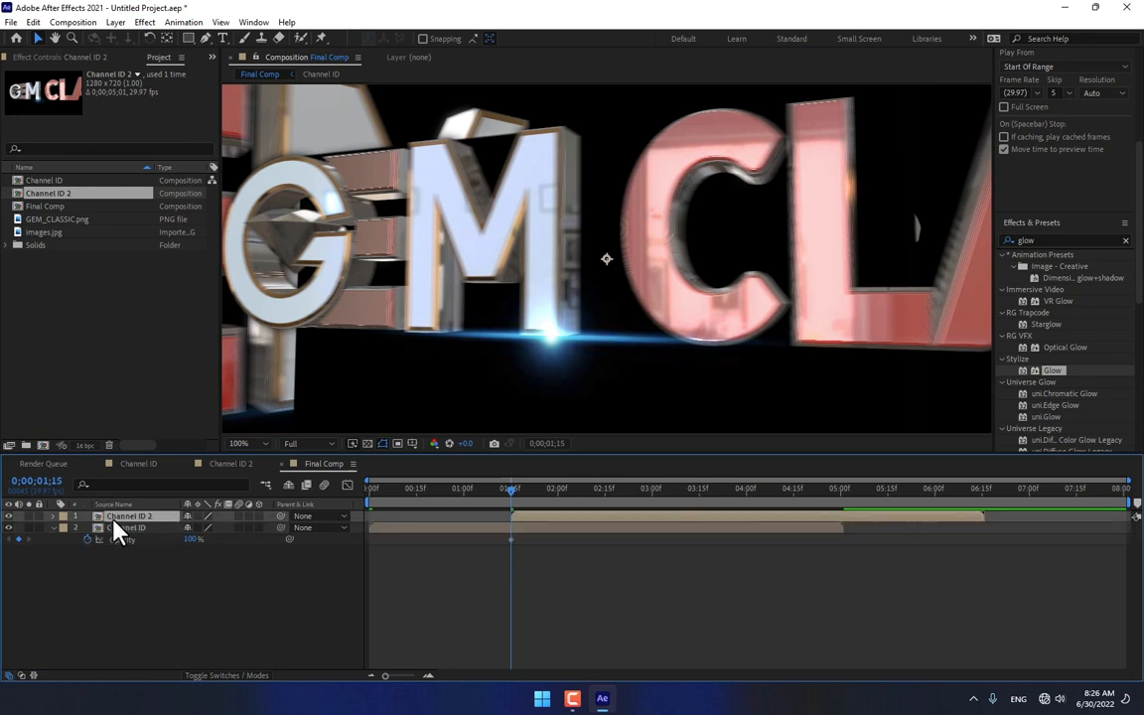
key("t")
left_click_drag(185, 528, 25, 532)
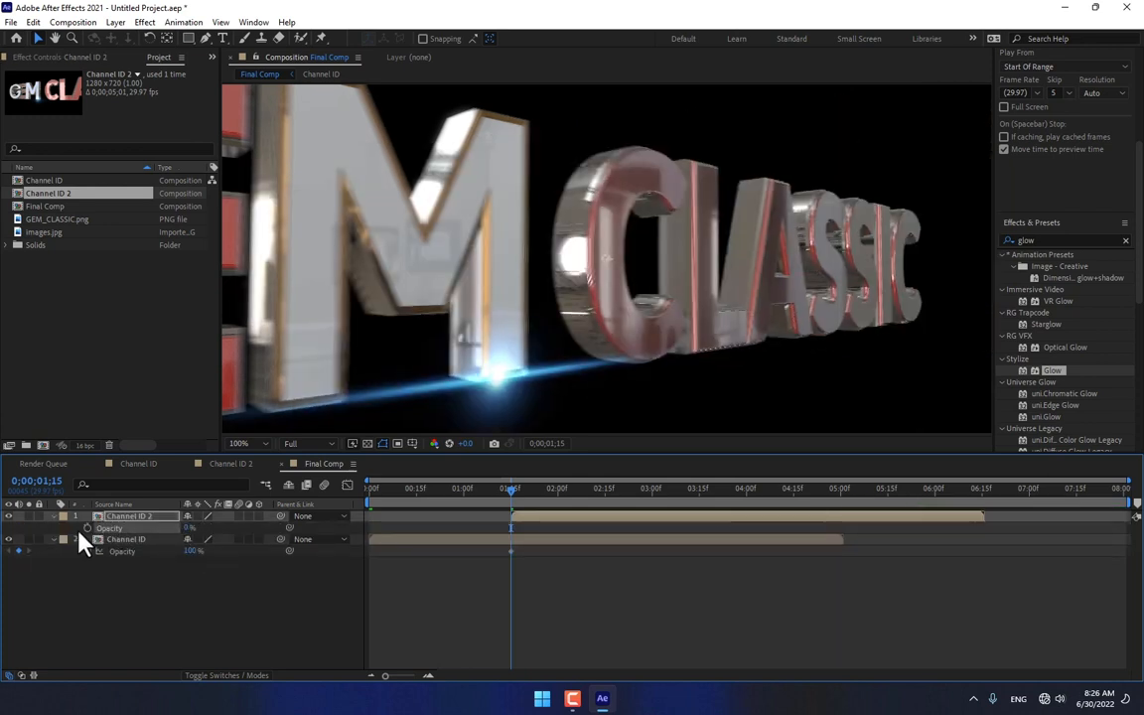
- Complete the crossfade at 0;00;02;00 with Channel ID 2 at 100% opacity and Channel ID at 0%, and scrub through the comp
left_click(559, 496)
left_click_drag(188, 529, 391, 515)
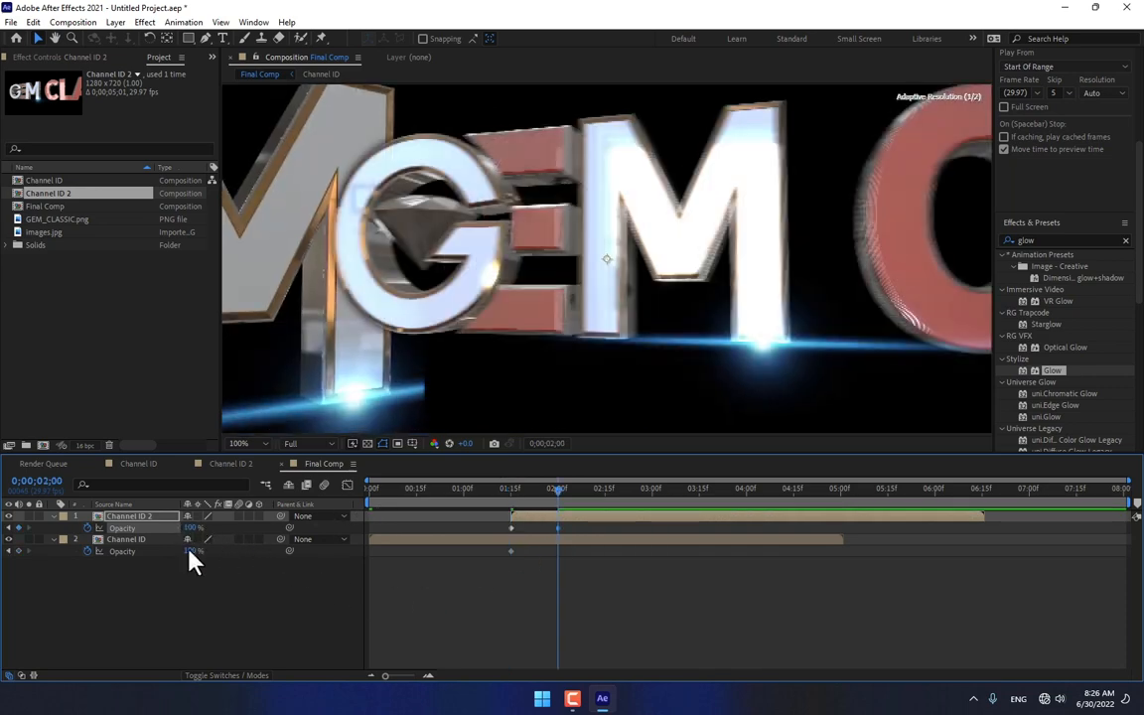
left_click_drag(187, 551, 65, 584)
left_click_drag(378, 498, 824, 492)
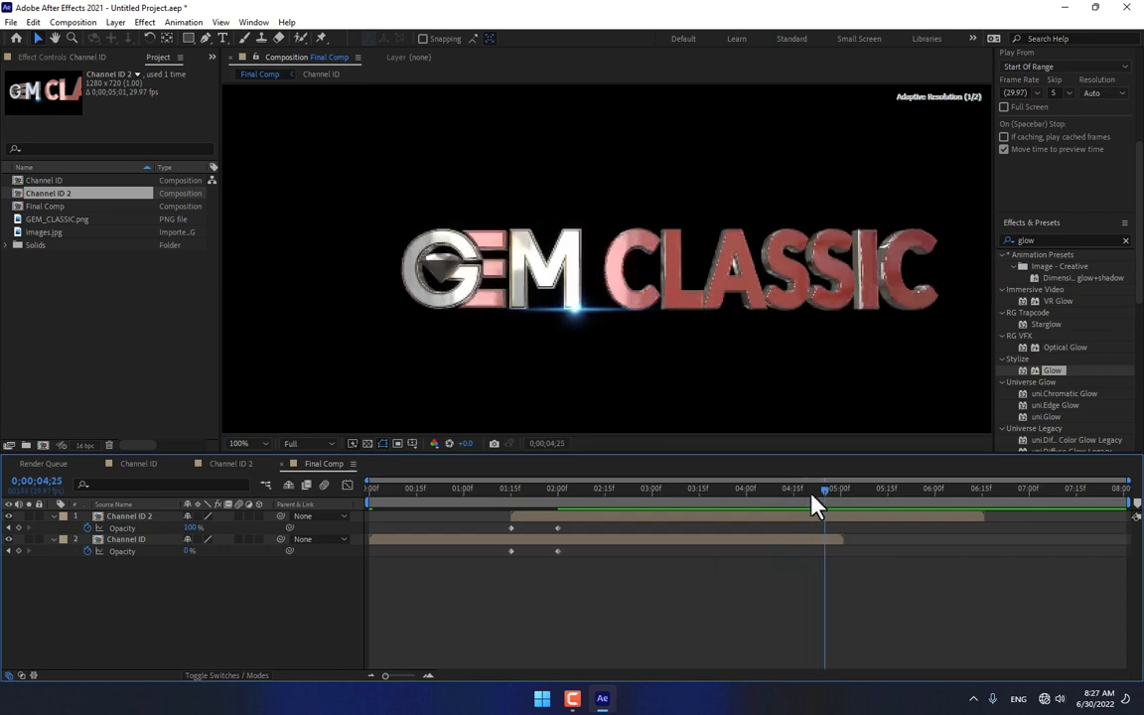
- Create a 1280 x 720 solid named Stars in Final Comp and apply the Fractal Noise effect to it
right_click(270, 634)
mouse_move(308, 449)
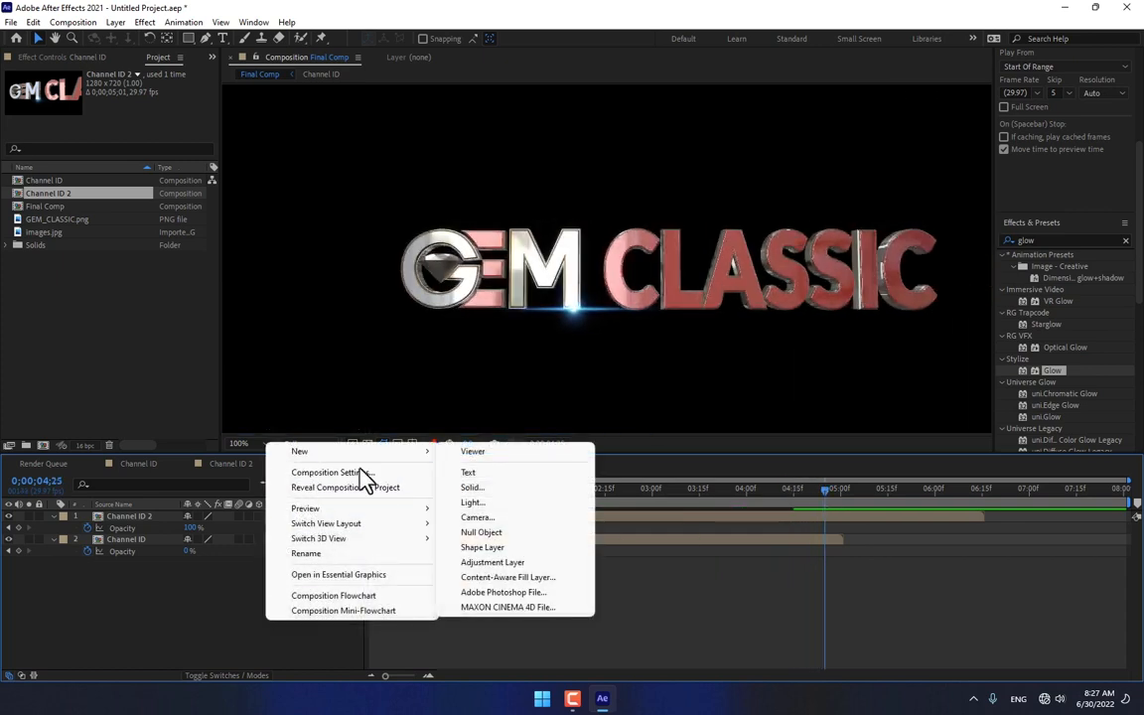
left_click(460, 499)
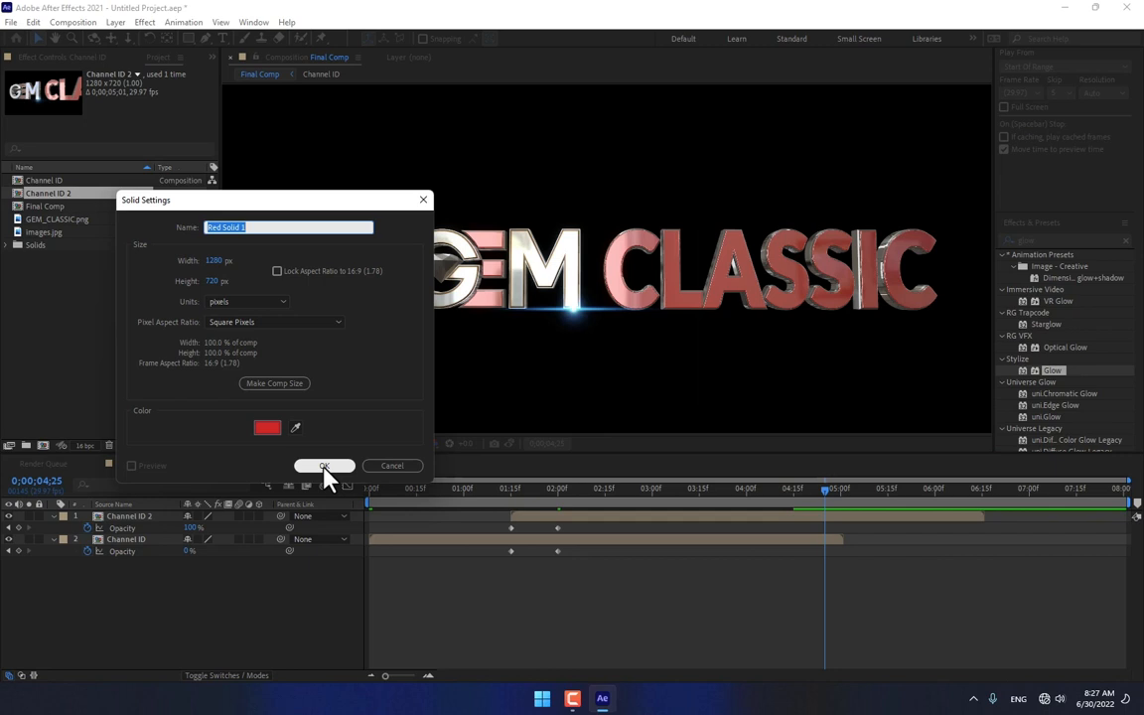
left_click(324, 466)
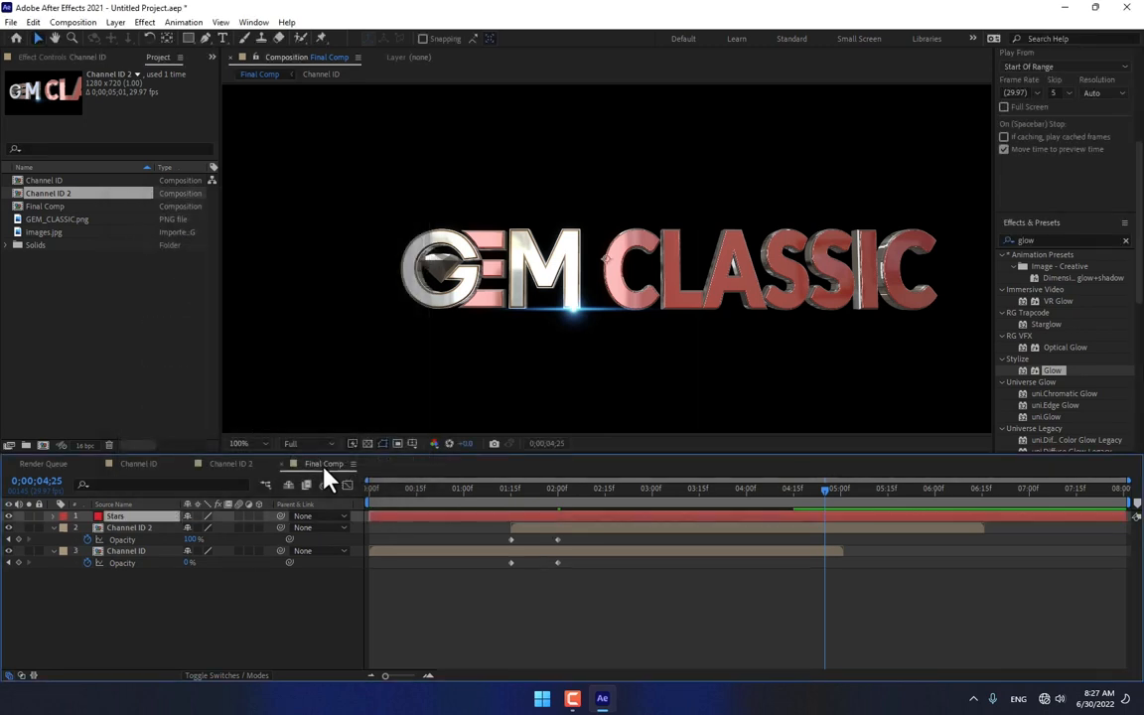
left_click(1038, 241)
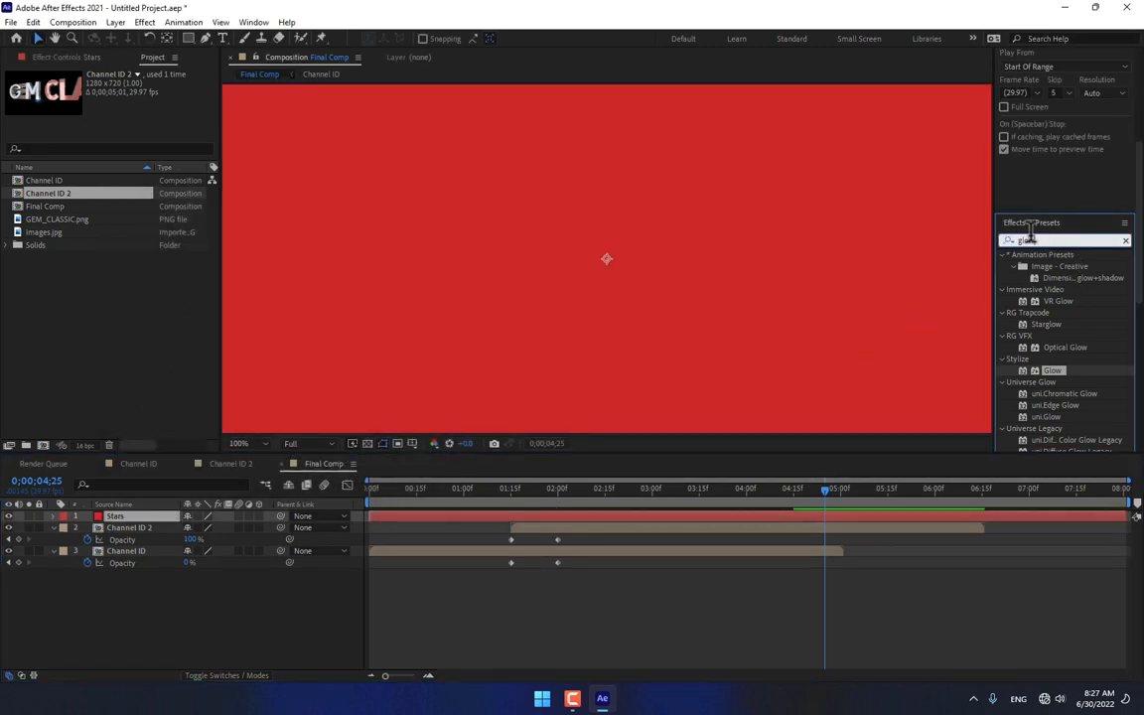
type("fr")
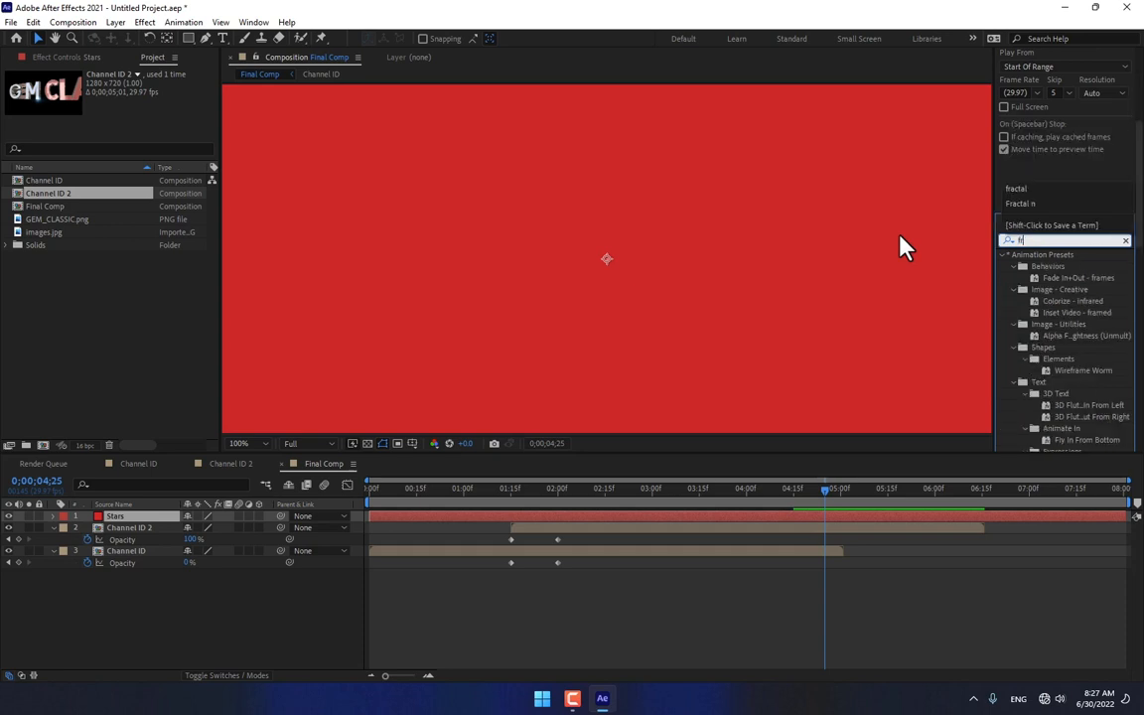
type("acta")
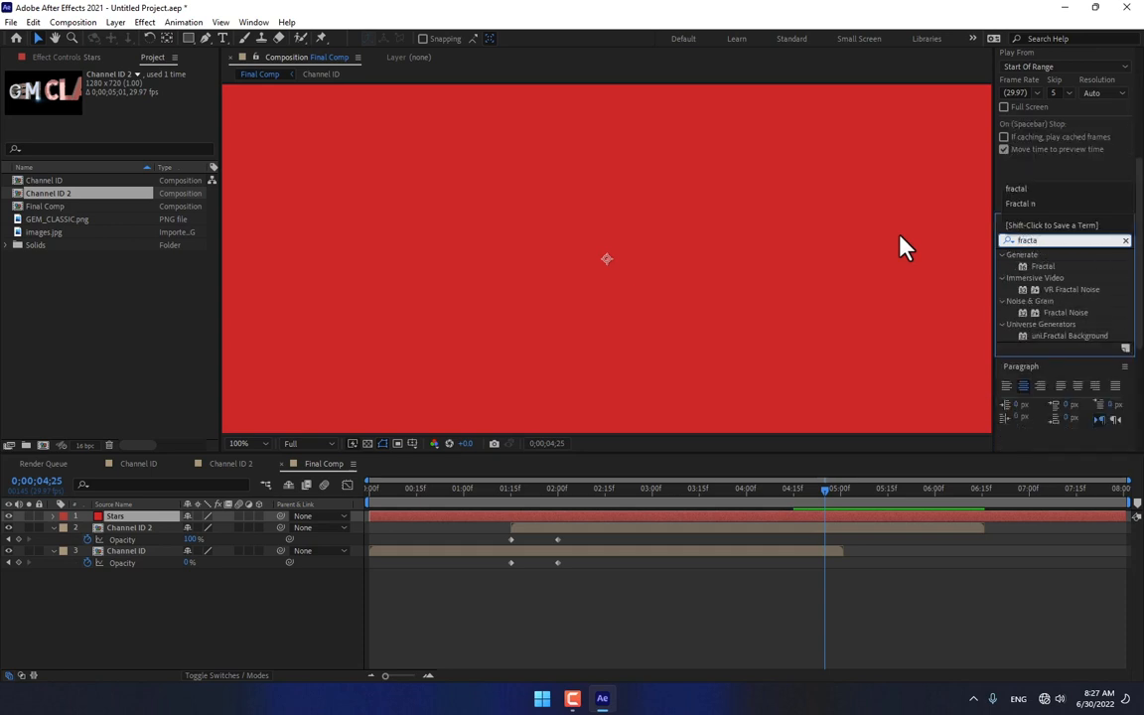
left_click_drag(1064, 313, 492, 270)
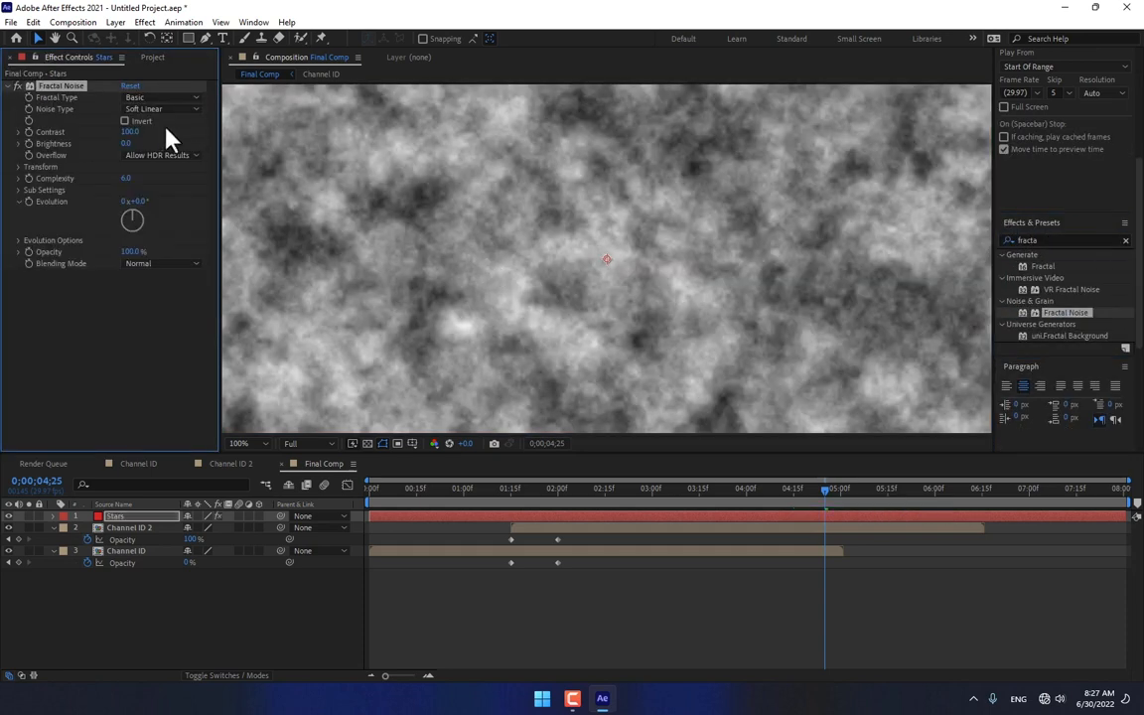
- Turn the Stars noise into a sparse starfield with Contrast 1027, Brightness -431 and Scale 1
left_click_drag(130, 132, 323, 134)
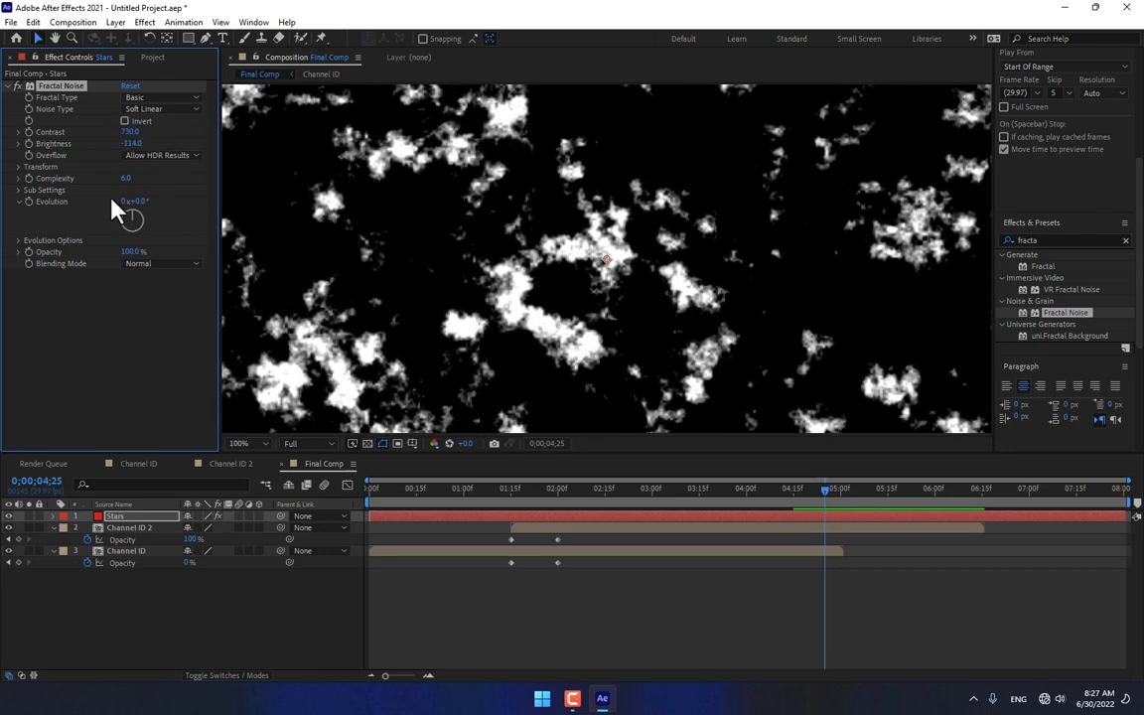
left_click(18, 167)
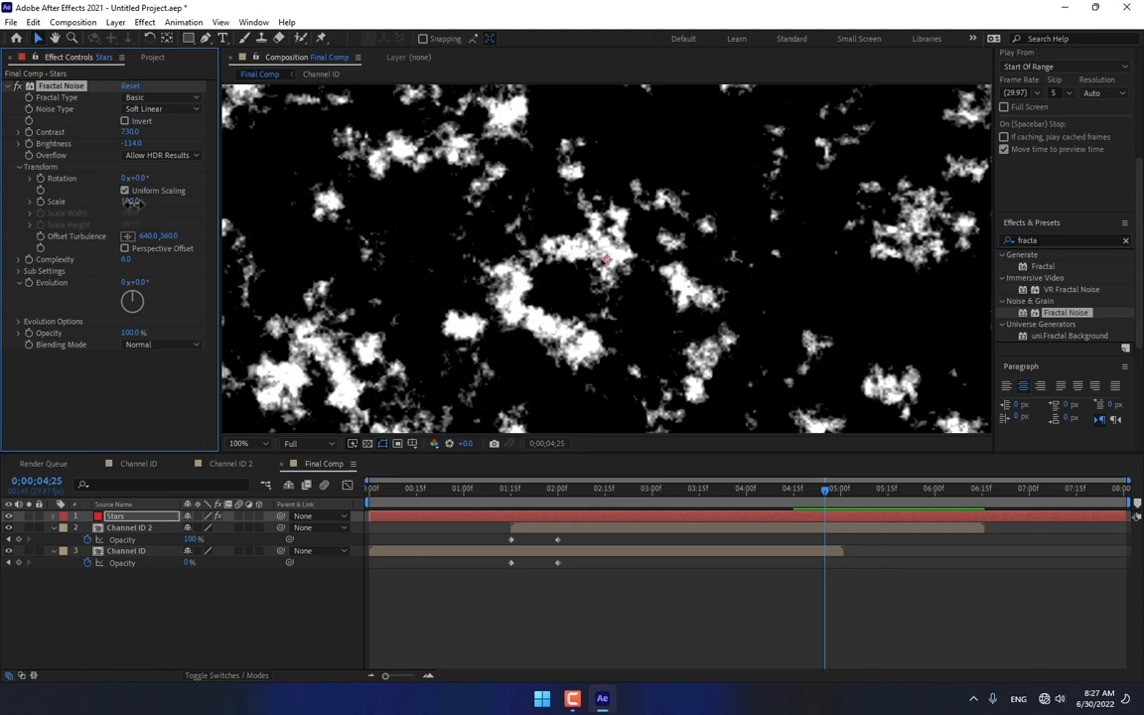
left_click_drag(132, 201, 136, 278)
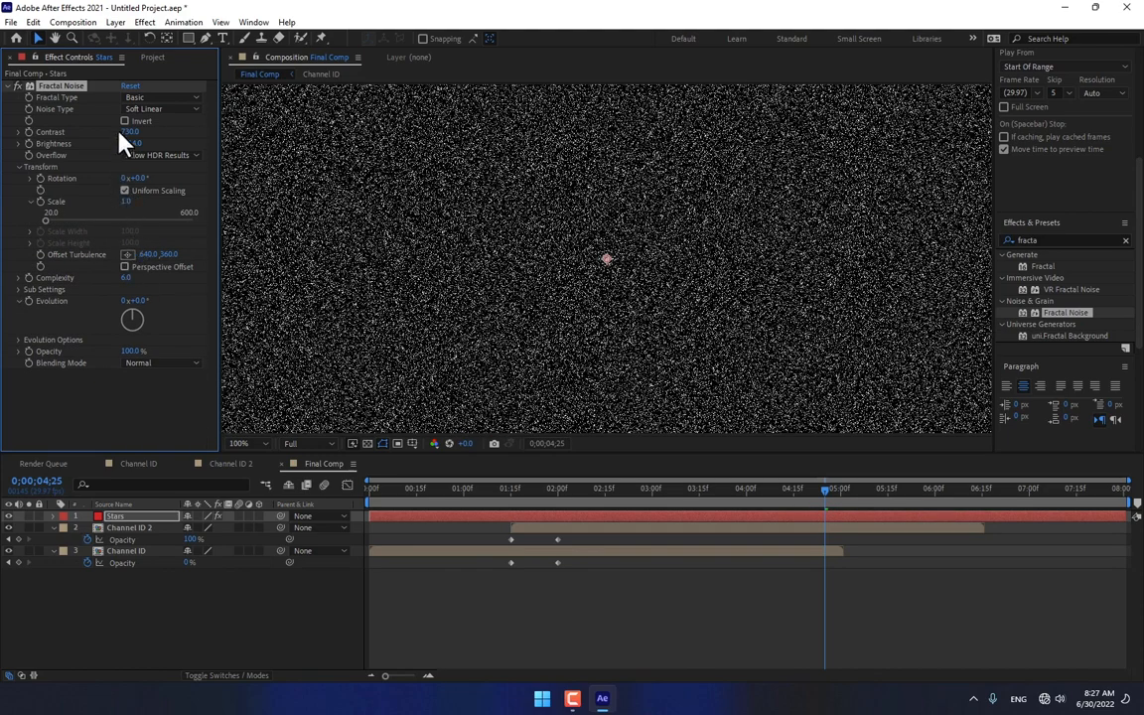
left_click_drag(233, 134, 370, 134)
left_click_drag(132, 144, 114, 340)
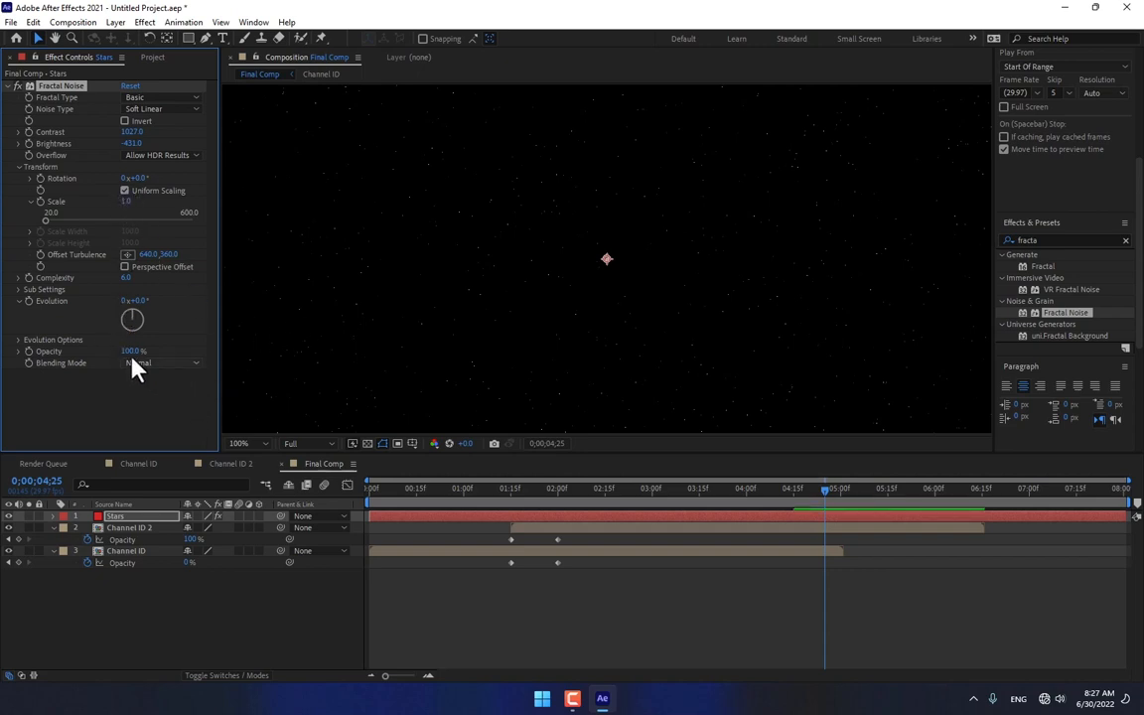
- Animate the Stars noise Evolution from 0 at the comp start to 2 revolutions at 0;00;08;00, and scrub to check it
left_click(374, 494)
left_click(30, 301)
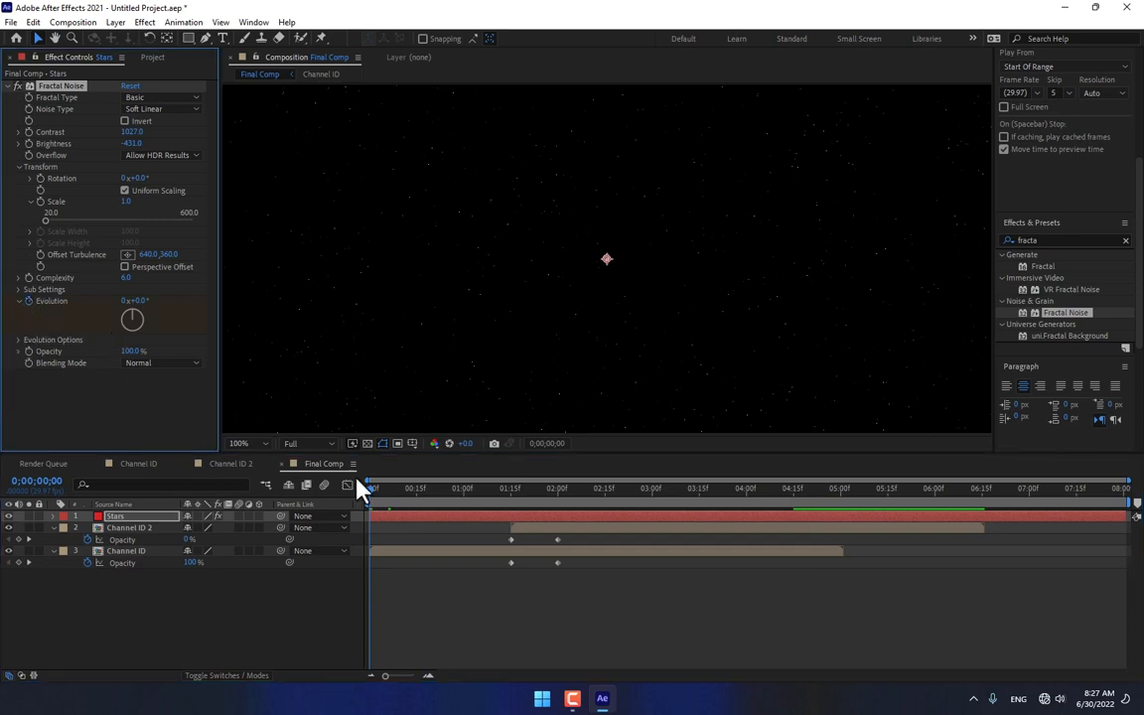
left_click_drag(1060, 496, 1124, 492)
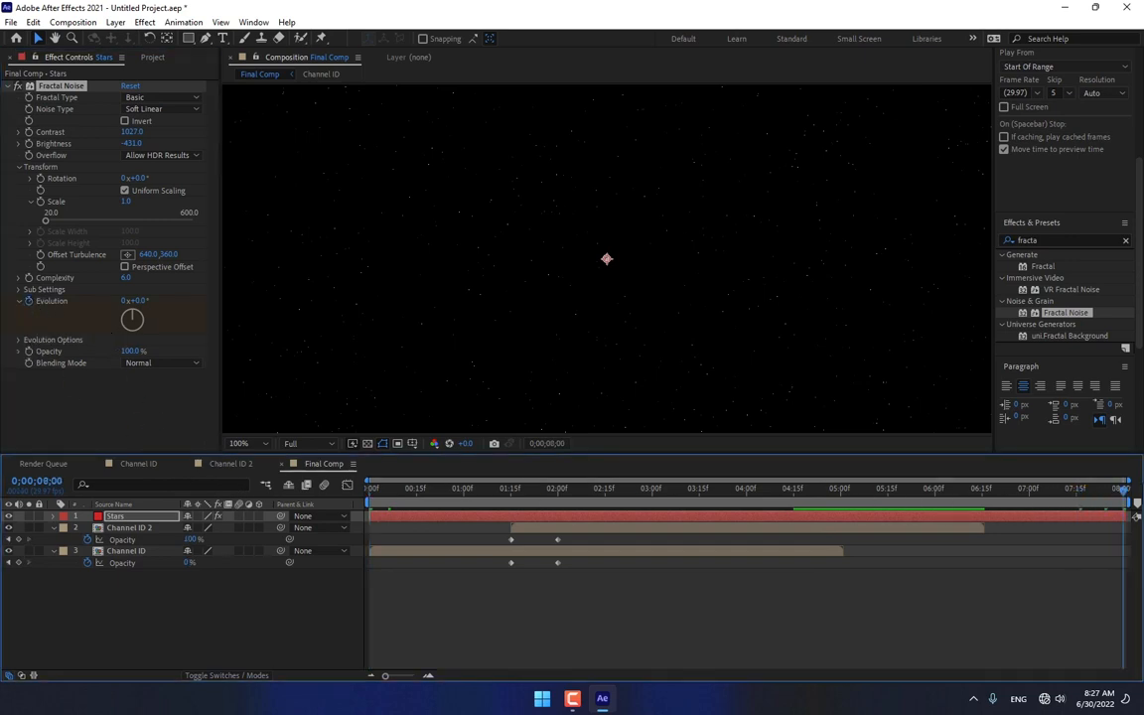
left_click(129, 300)
type("3")
key("Return")
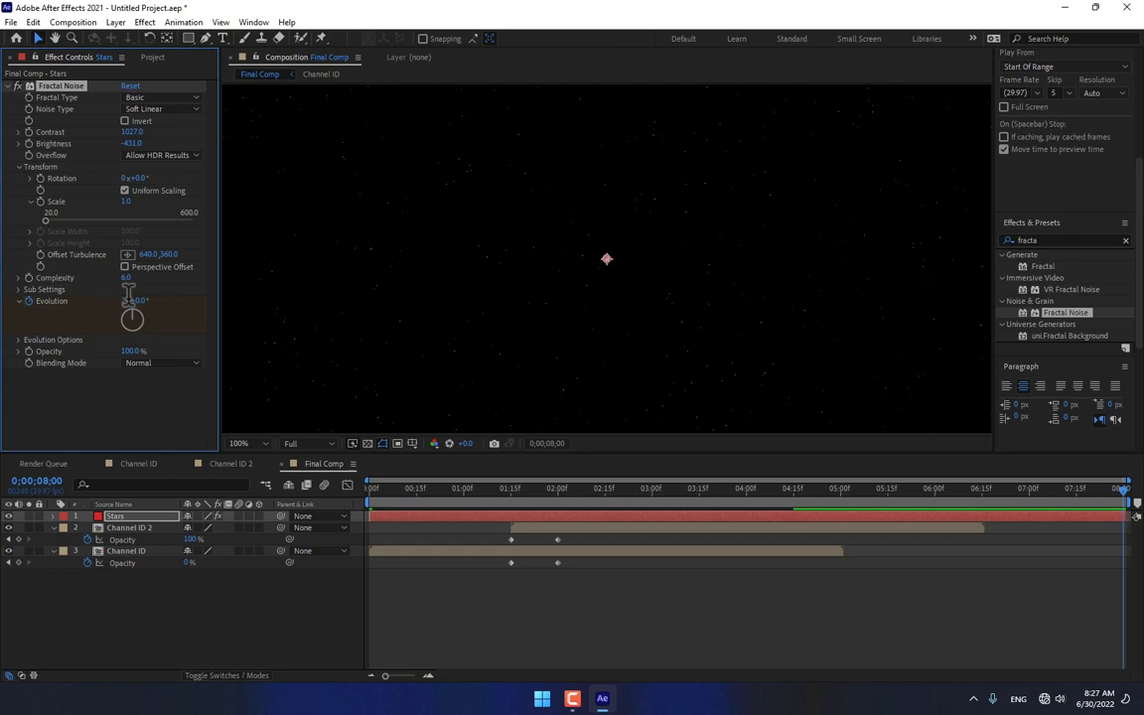
left_click_drag(492, 492, 655, 491)
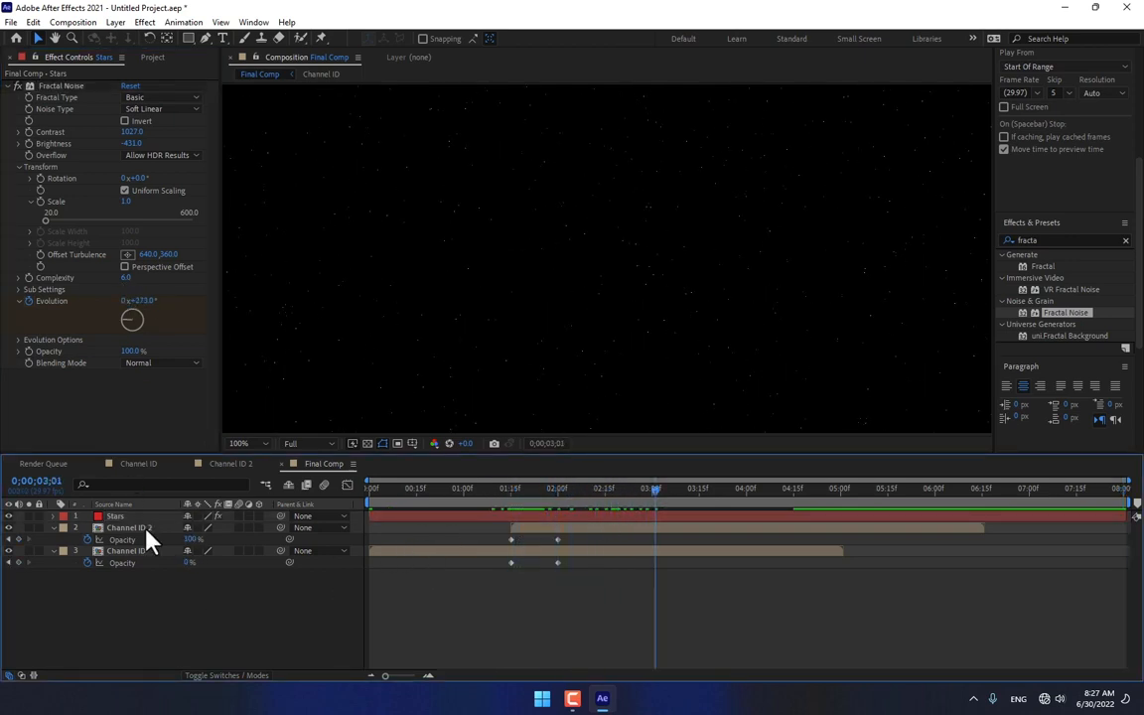
- Create a black 1280 x 720 solid in Final Comp and apply the Universe Knoll Light Factory EZ effect to it
key("ctrl+y")
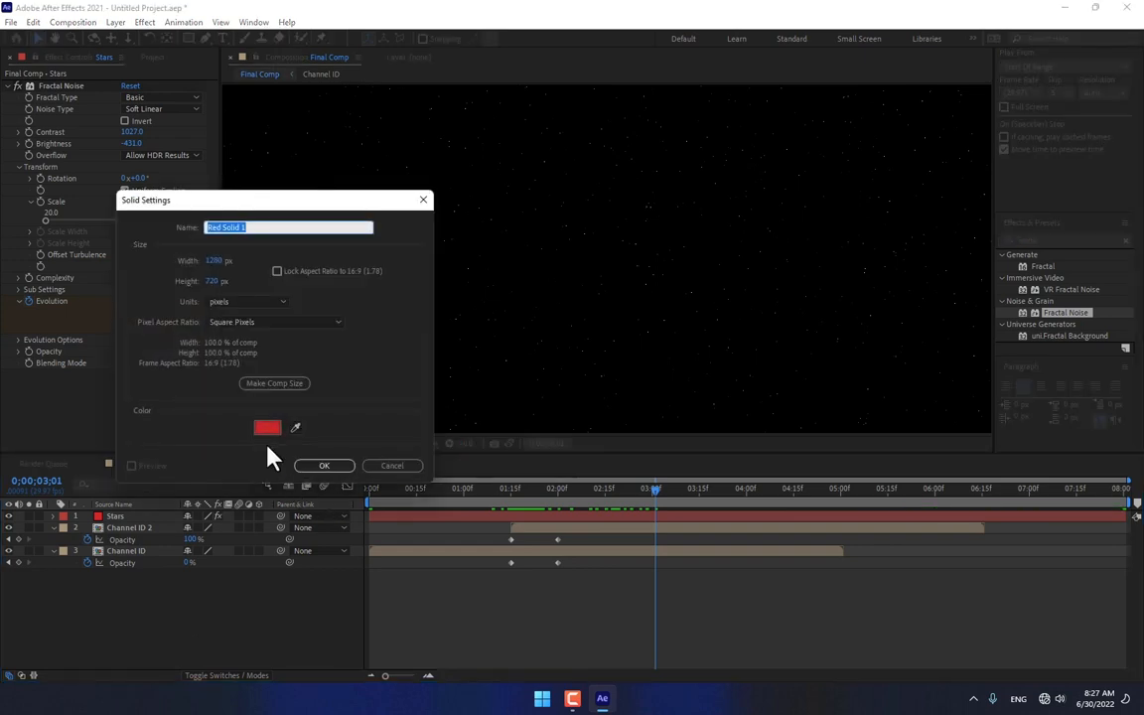
left_click(266, 425)
left_click(285, 485)
left_click(437, 317)
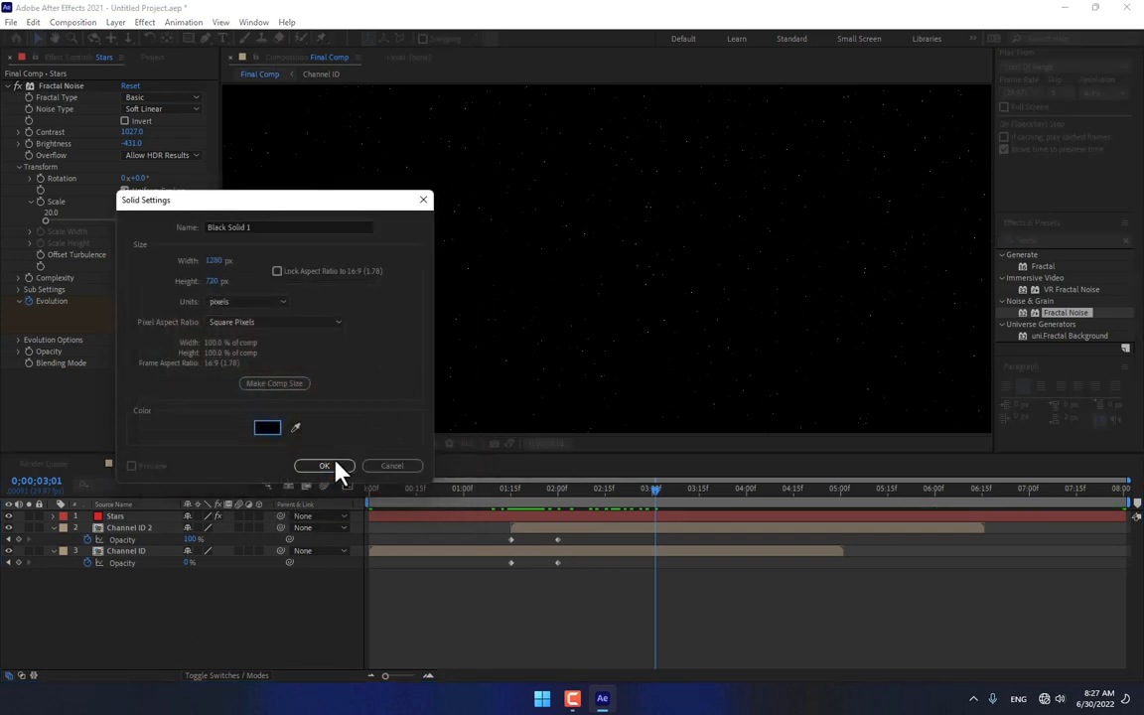
left_click(334, 463)
left_click(144, 24)
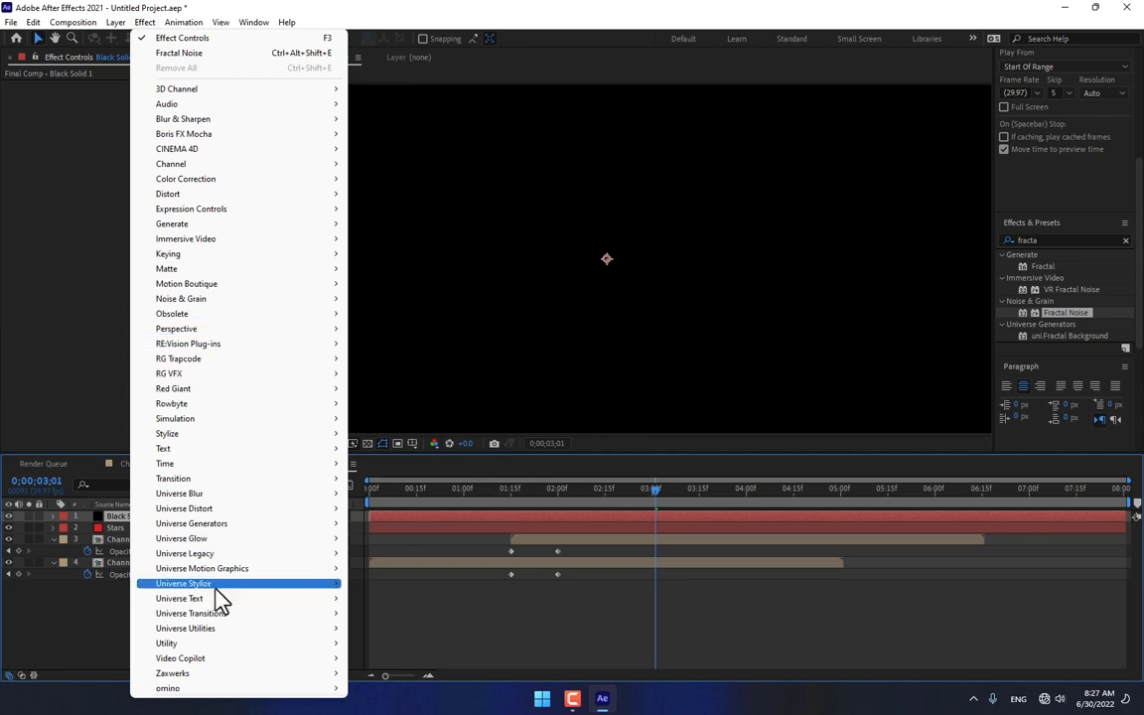
mouse_move(213, 584)
left_click(459, 463)
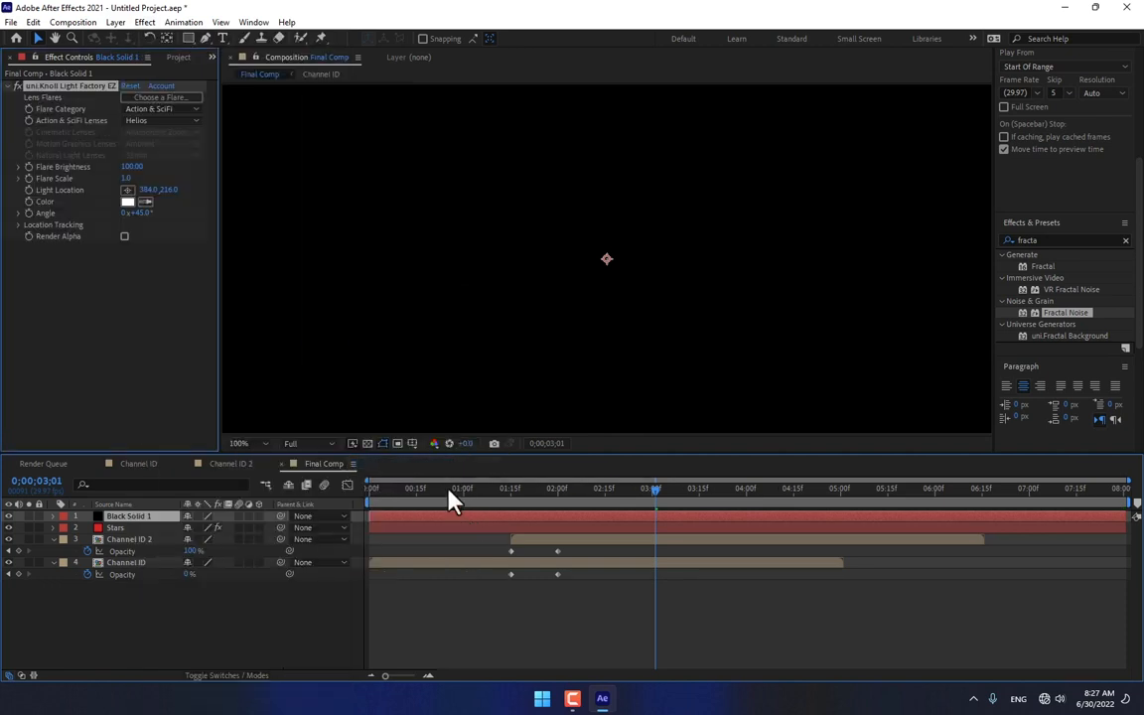
- Choose the Garnet flare preset for the black solid and move its Light Location to about 141, 121
left_click(154, 97)
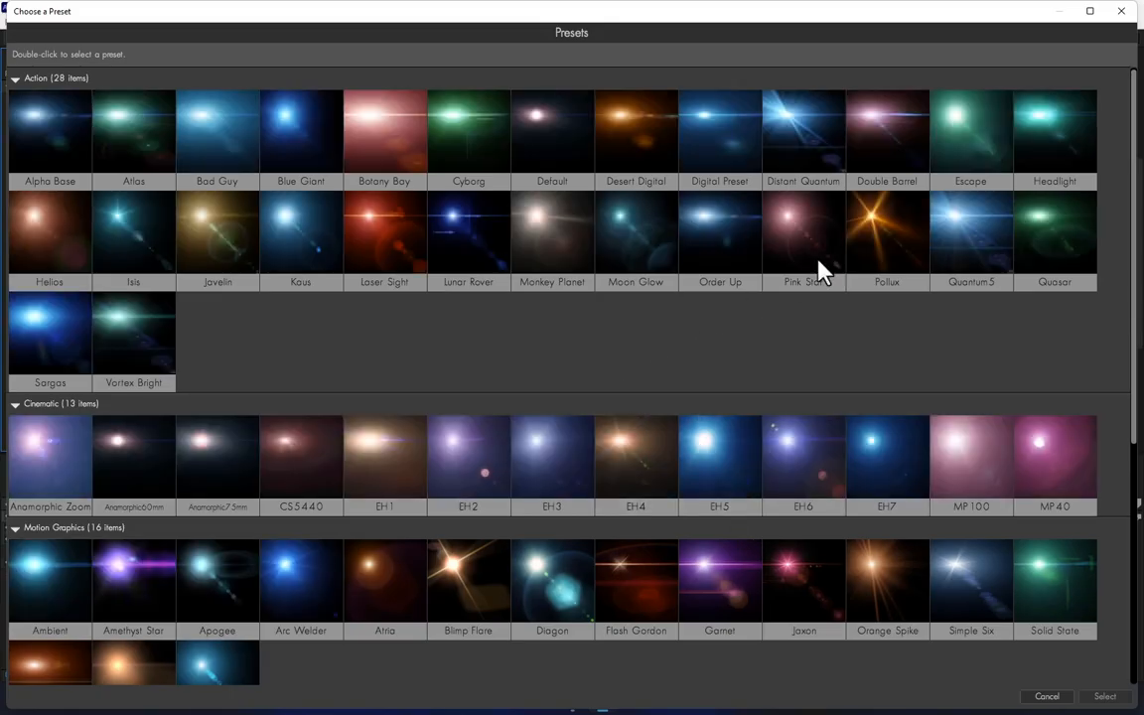
left_click(868, 231)
scroll(514, 332, "down", 3)
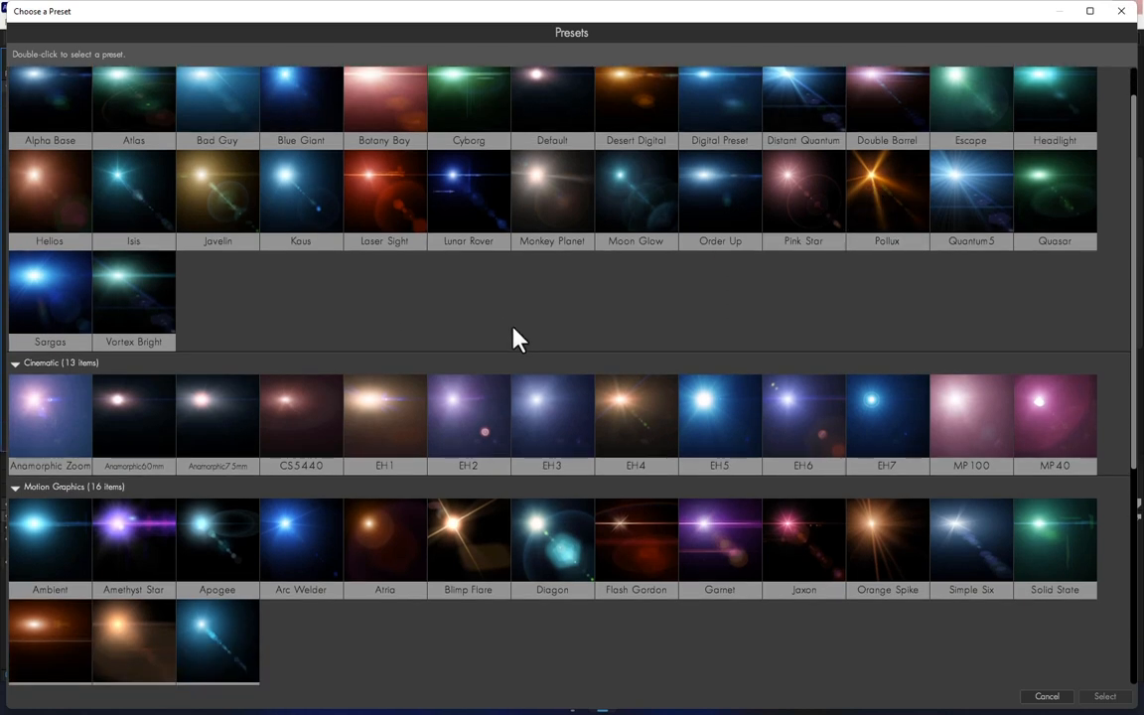
scroll(514, 337, "down", 3)
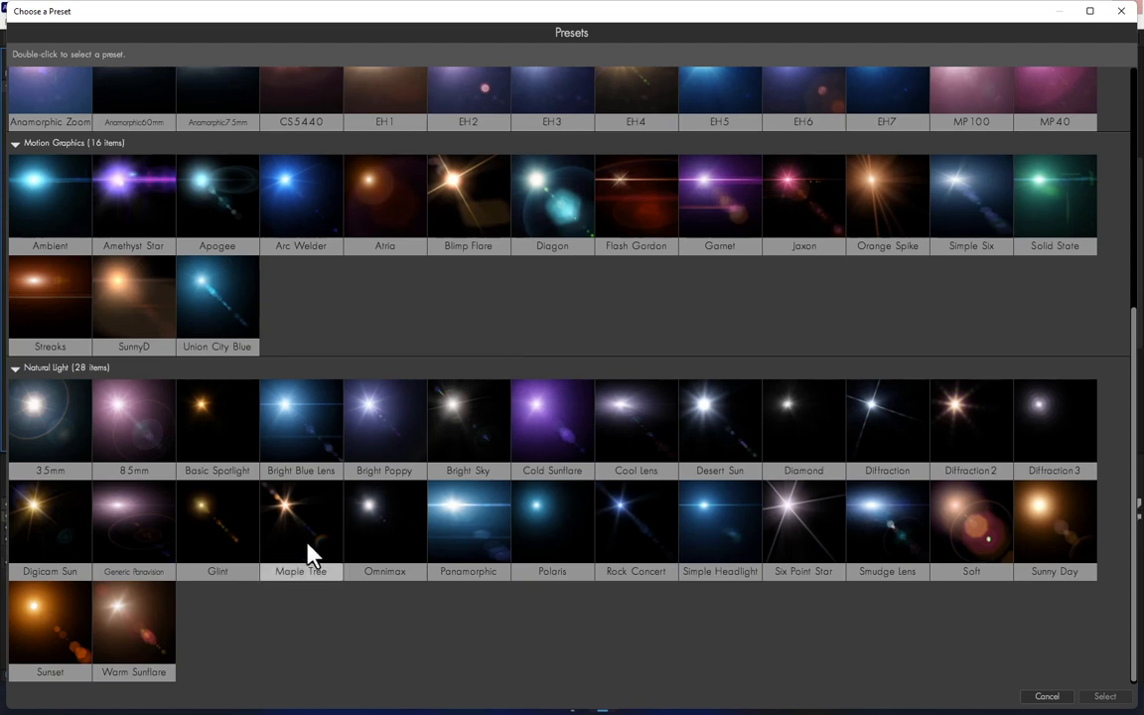
scroll(362, 615, "up", 5)
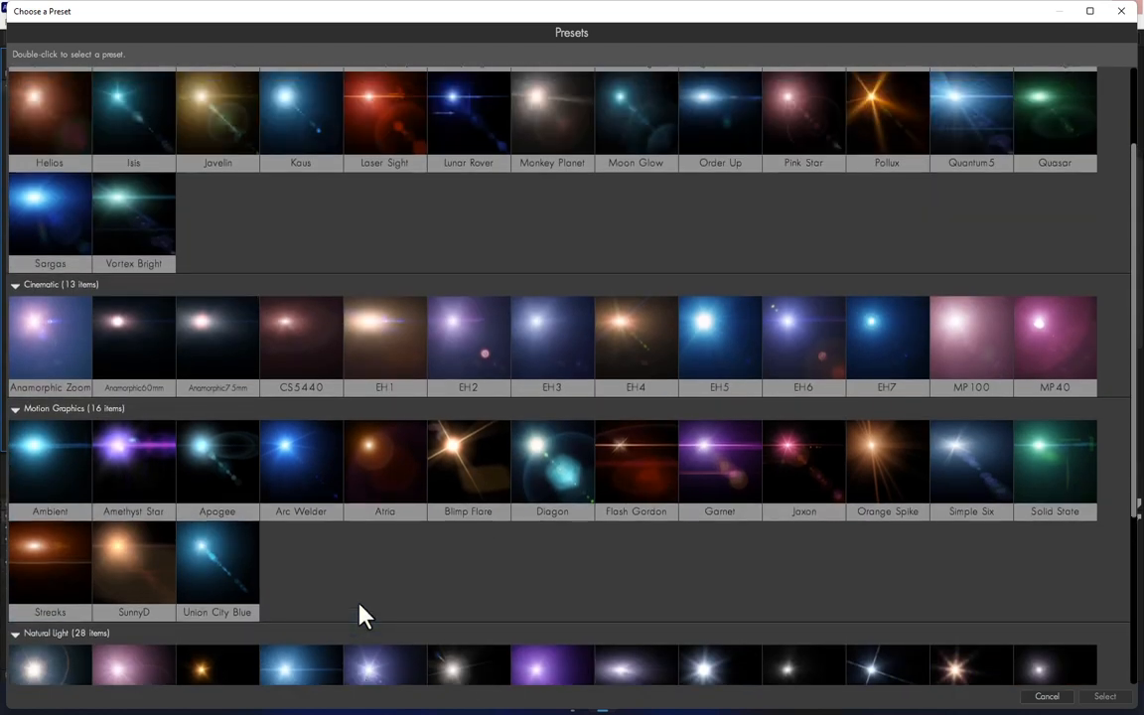
scroll(363, 615, "up", 1)
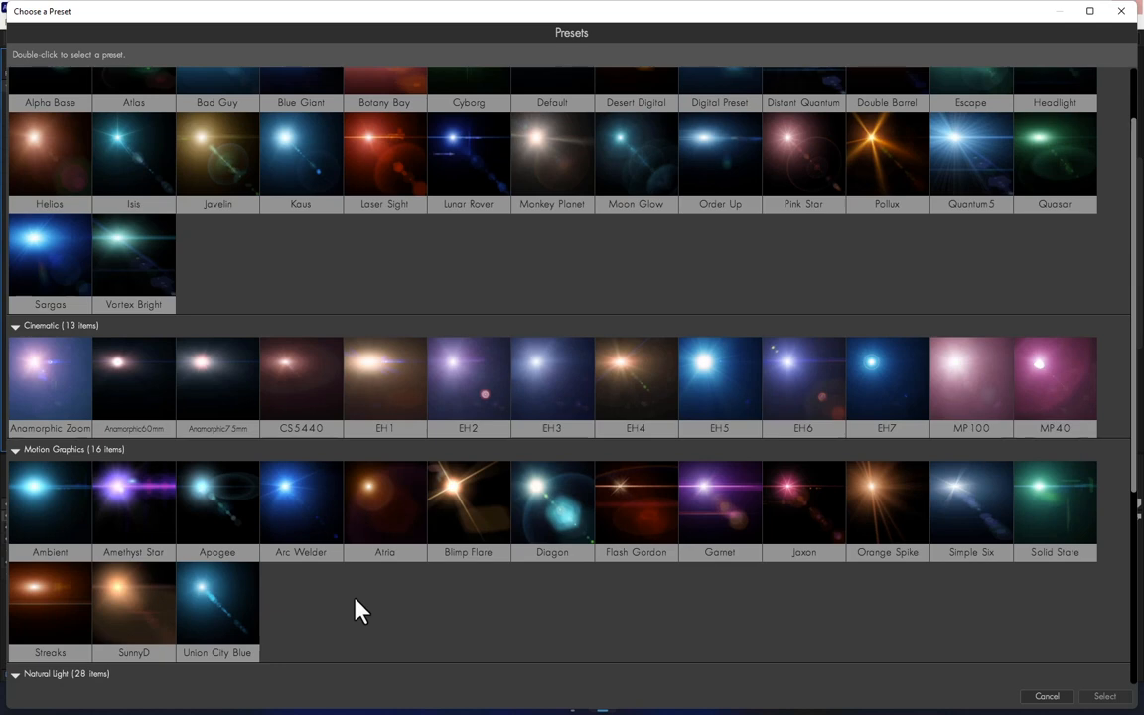
double_click(728, 511)
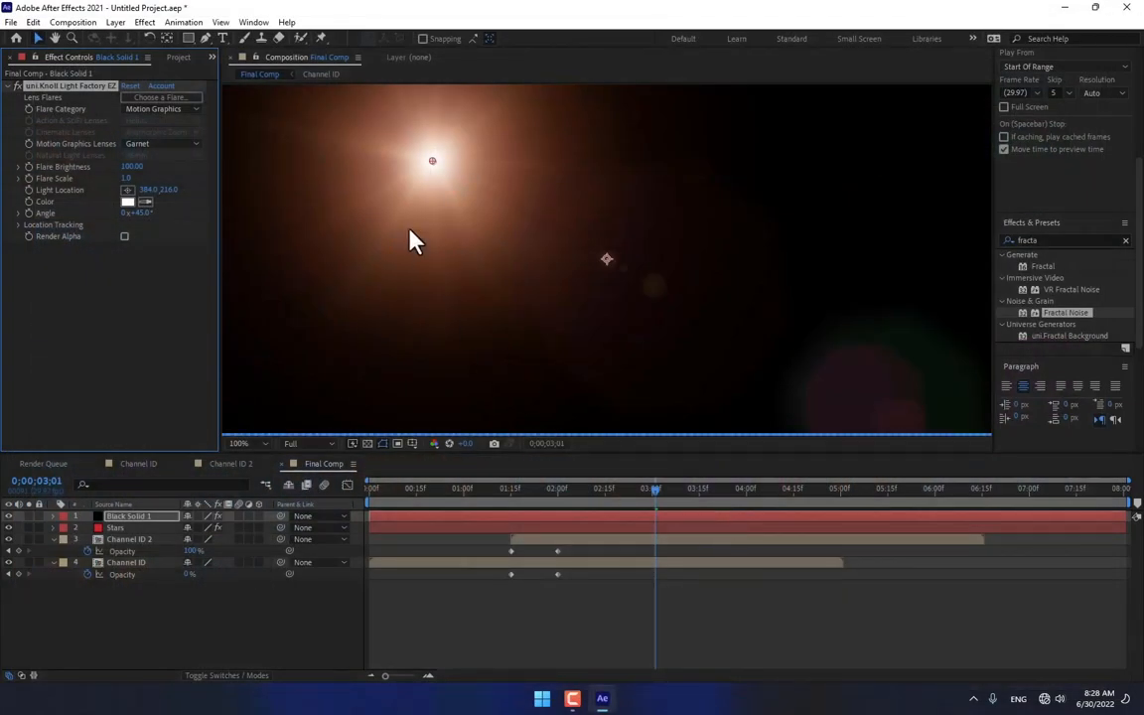
left_click_drag(432, 161, 266, 97)
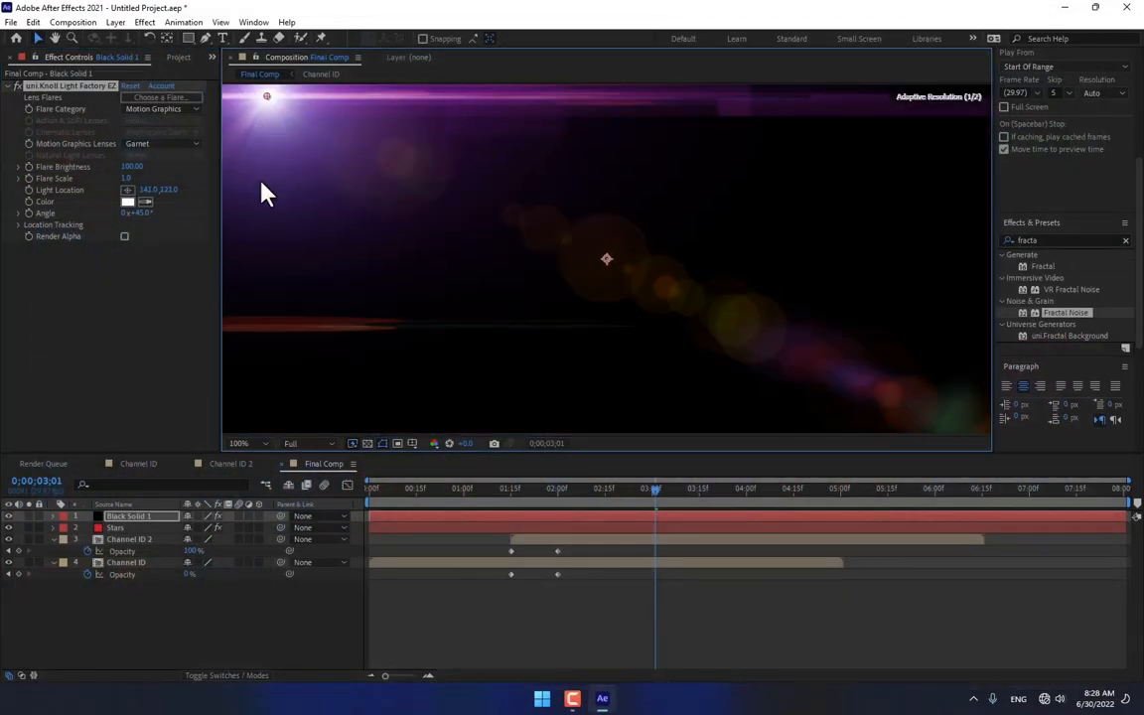
- Set the black flare solid's blending mode to Add and place it and Stars below both Channel ID layers, with Stars lowest
key("F4")
left_click(219, 516)
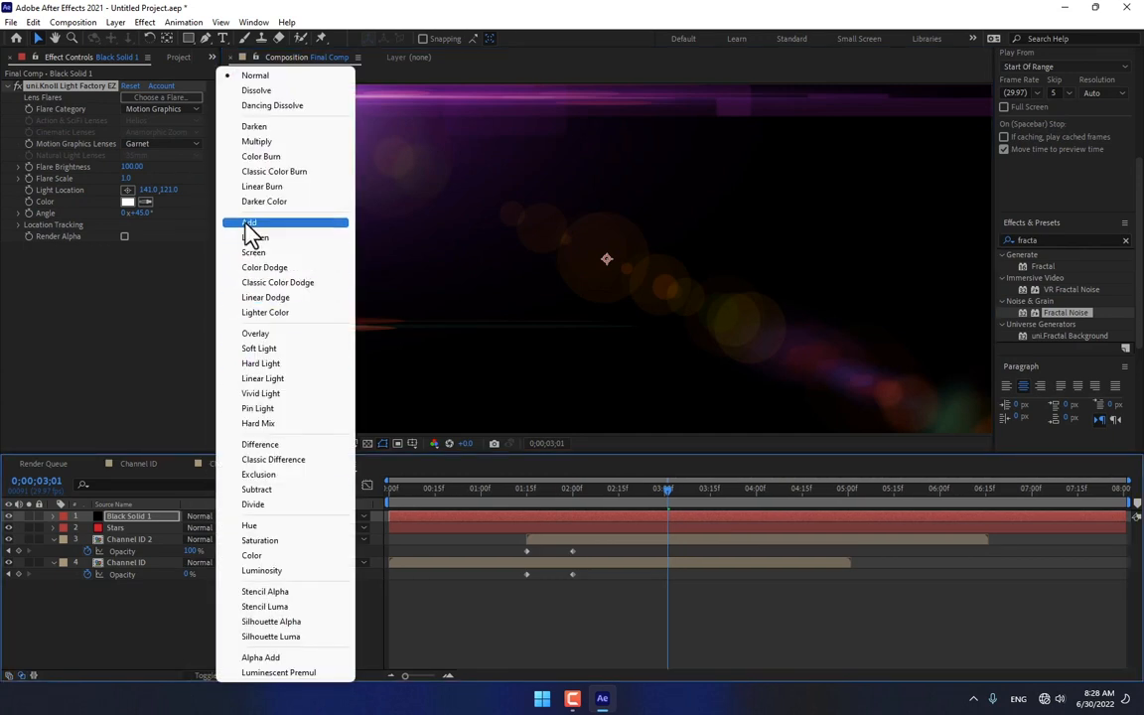
left_click(248, 225)
left_click_drag(133, 520, 135, 596)
left_click(196, 643)
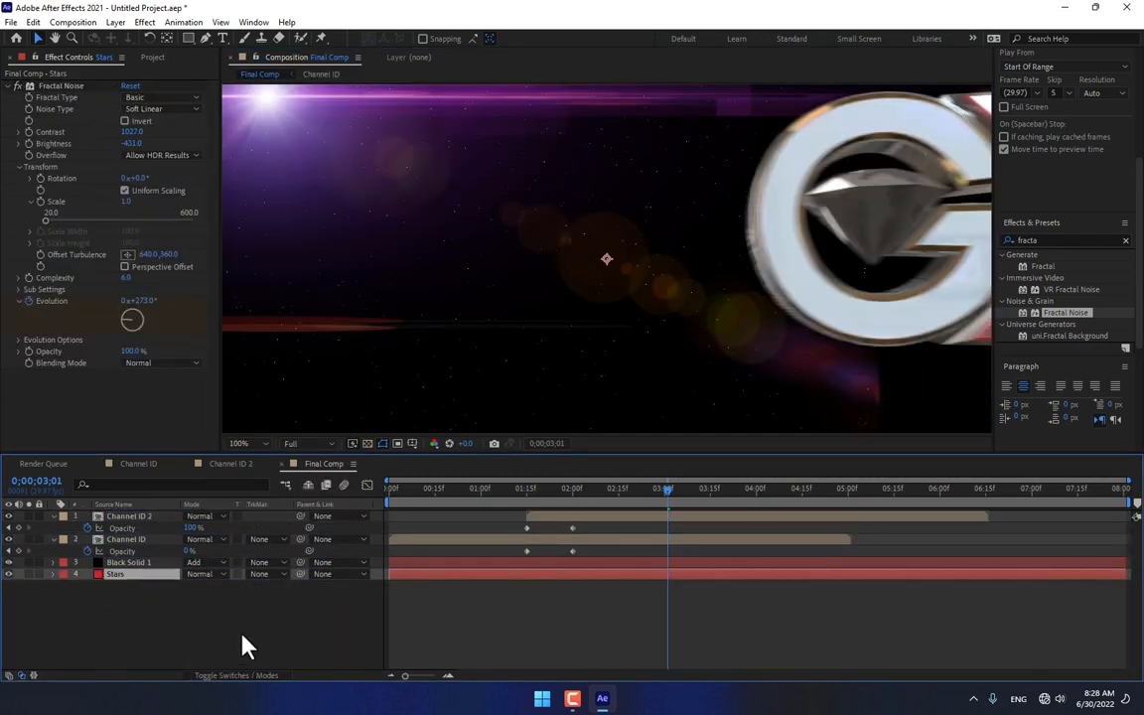
- Enable keyframing for the Knoll Light Factory EZ properties of Black Solid 1 at the comp start, including Light Location
left_click_drag(389, 489, 525, 489)
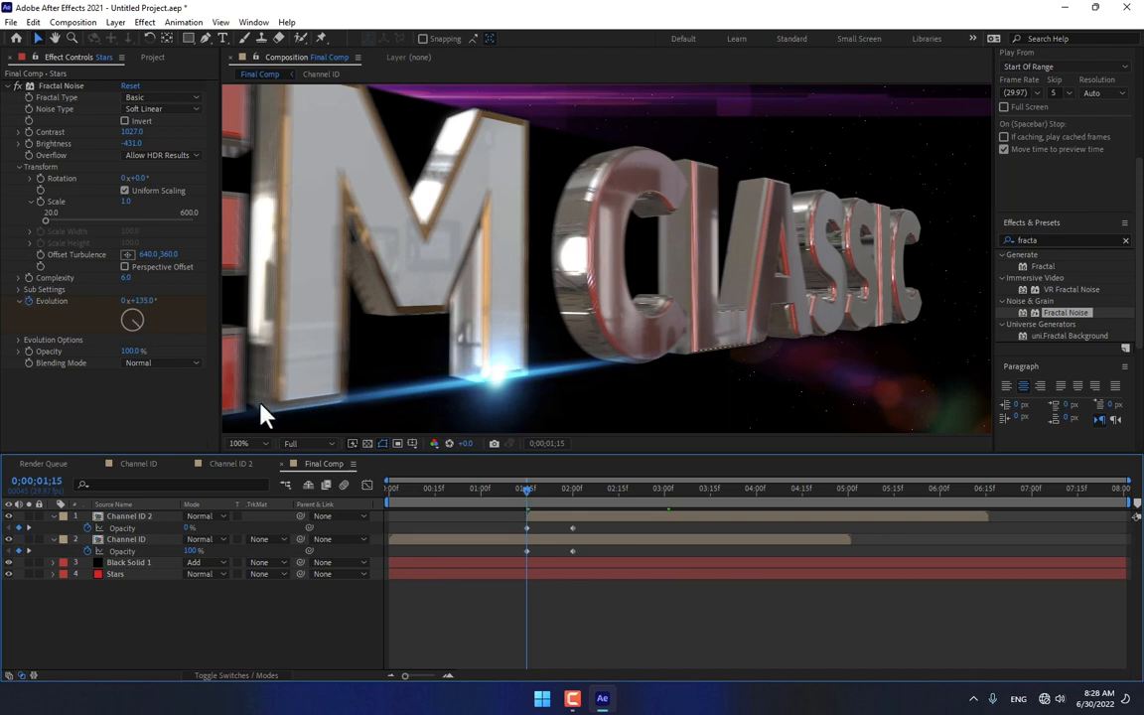
left_click(129, 562)
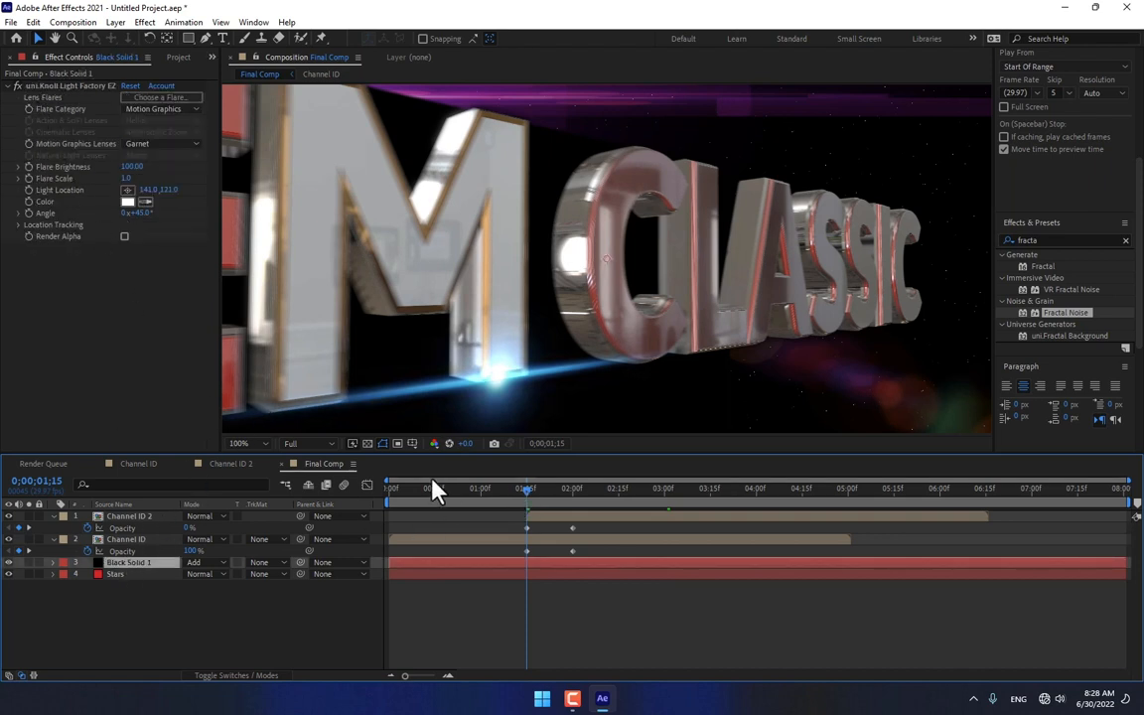
left_click_drag(417, 487, 338, 487)
left_click_drag(28, 108, 27, 192)
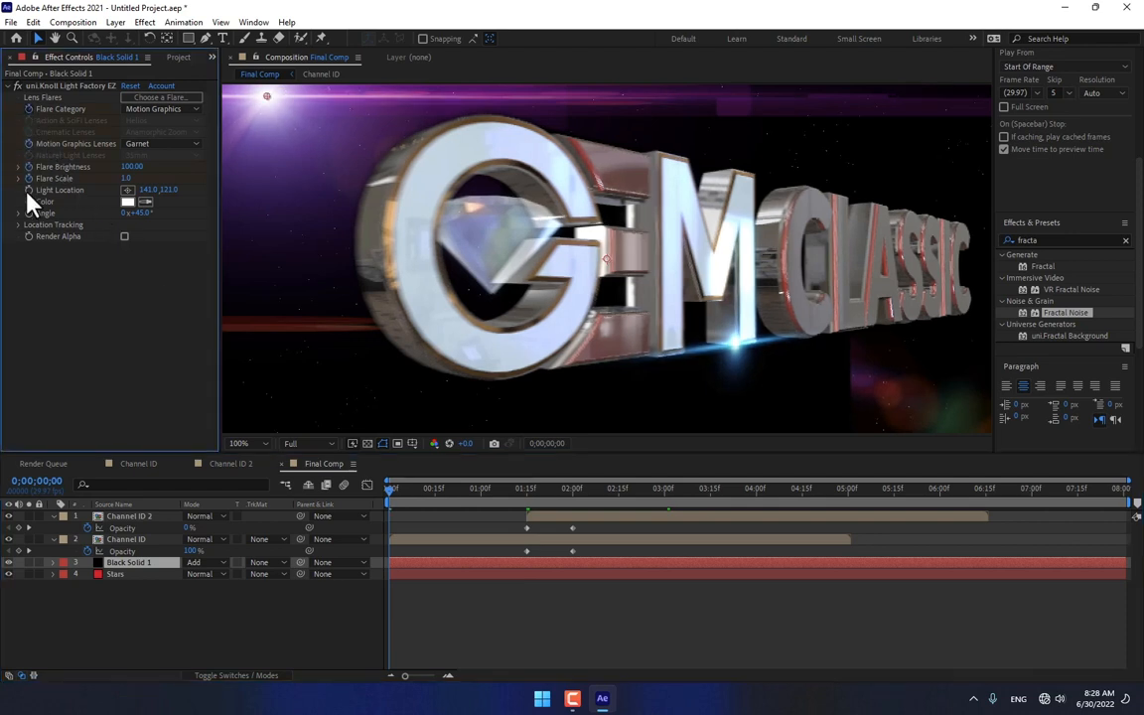
- Put Black Solid 1 at the top of the layer stack and keyframe its Light Location at about -79, 27 at 0;00;01;15
left_click(526, 488)
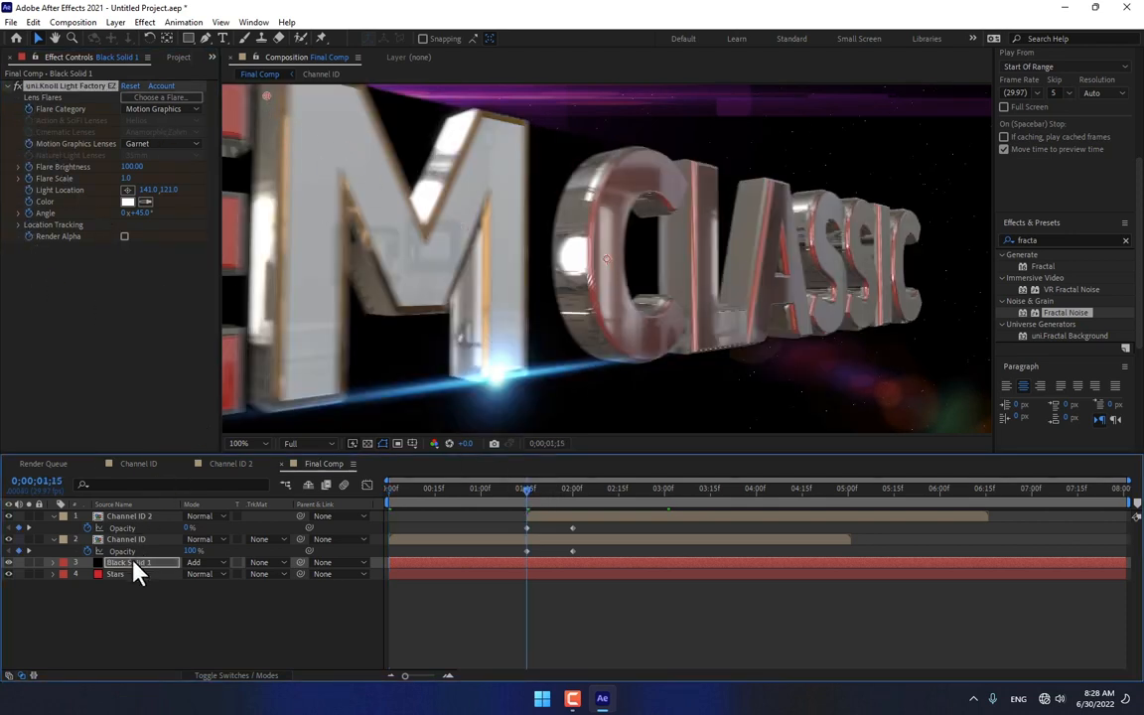
left_click_drag(133, 564, 142, 507)
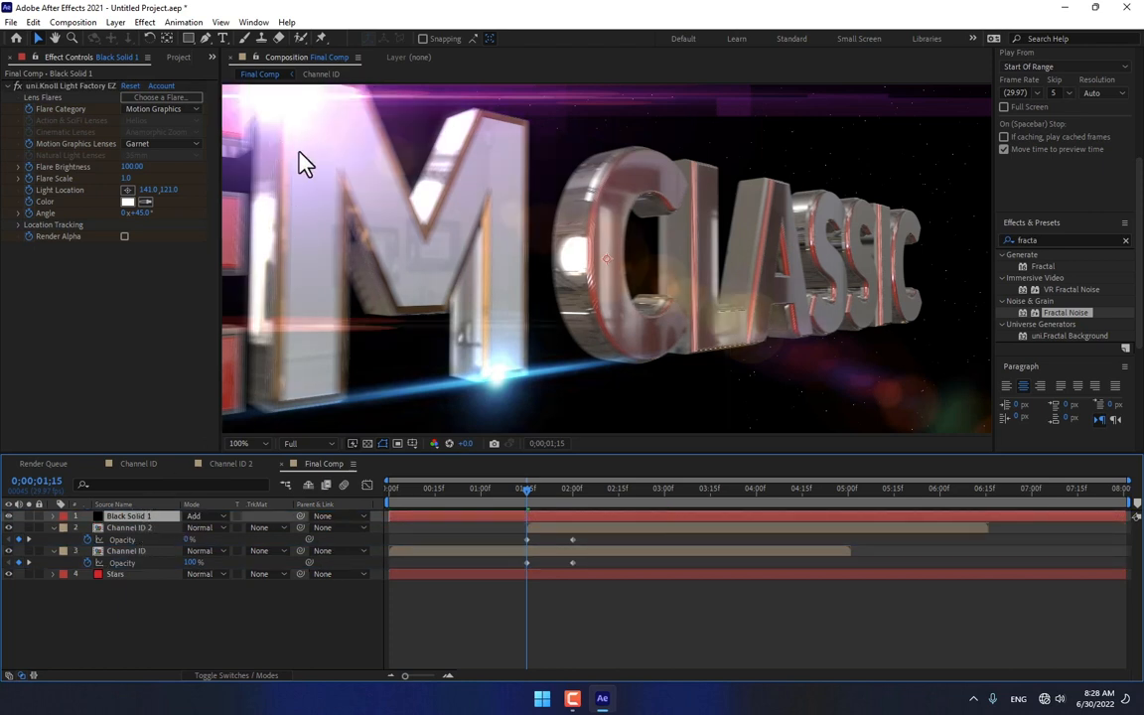
scroll(303, 151, "down", 1)
left_click(106, 87)
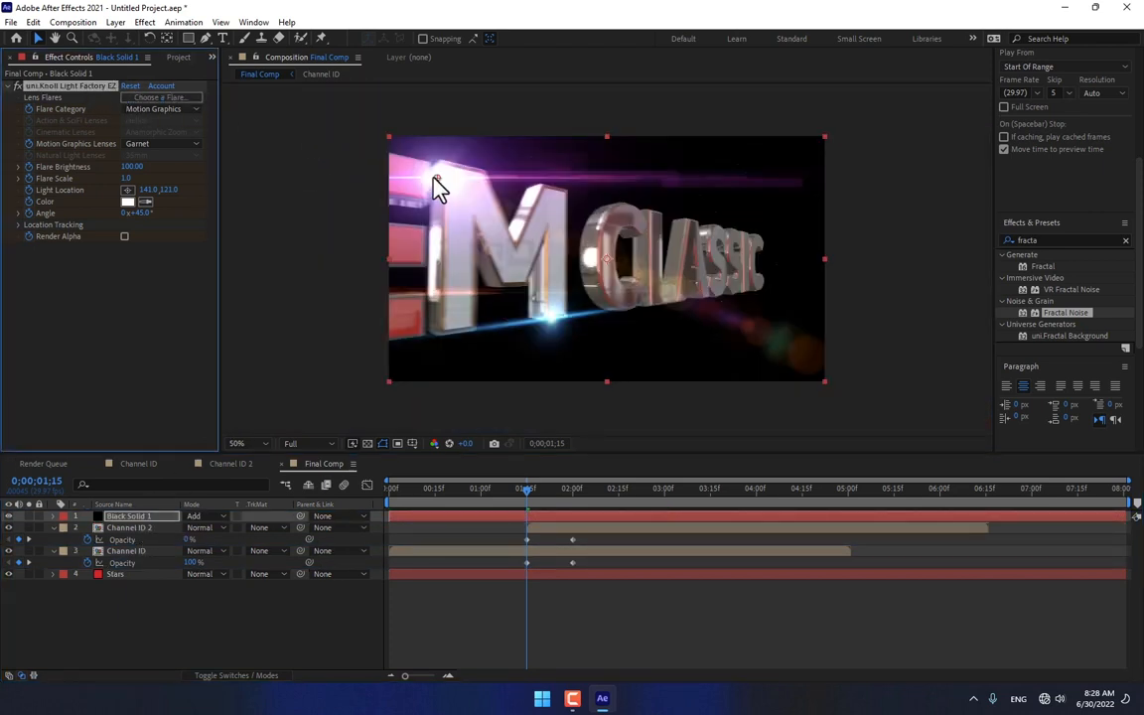
left_click_drag(434, 182, 365, 148)
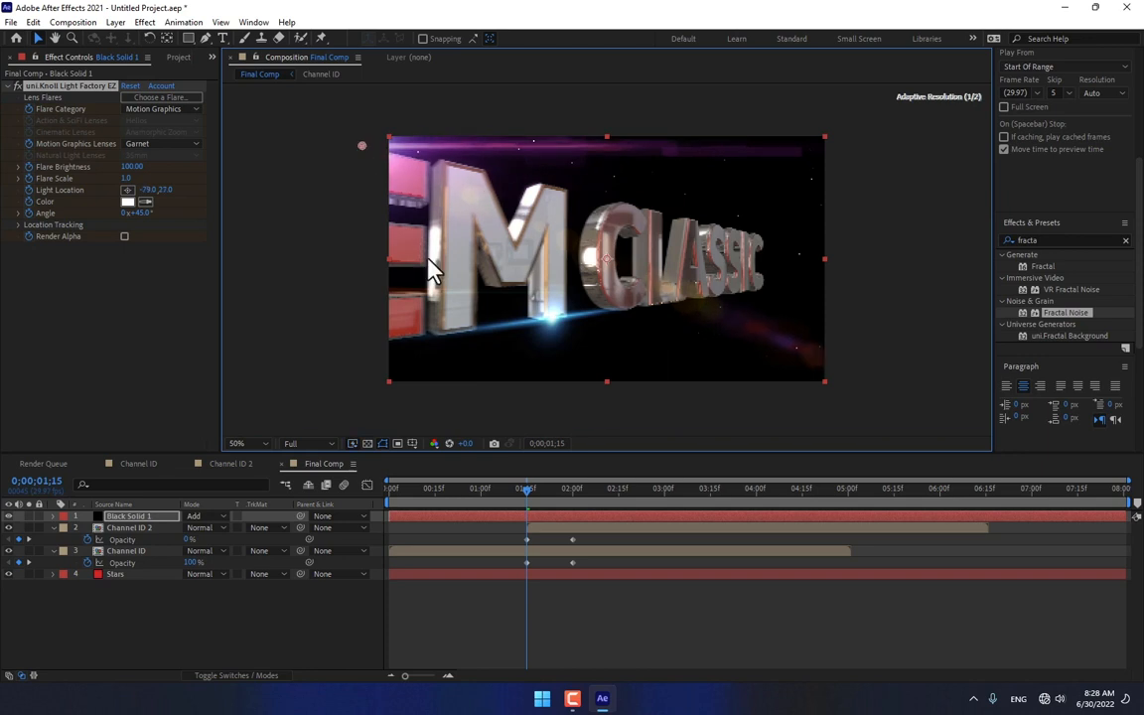
- Keyframe the flare's Light Location at about -135, 449 and shift that keyframe to about 0;00;04;01
left_click_drag(409, 489, 675, 489)
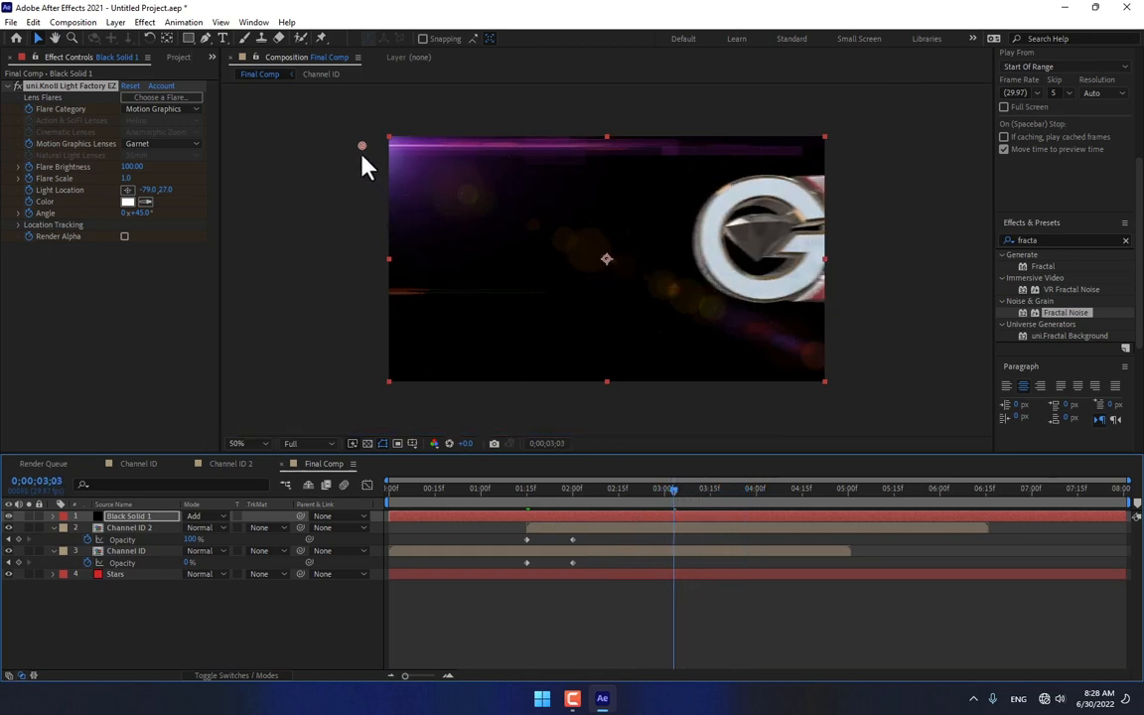
left_click_drag(358, 147, 342, 289)
key("space")
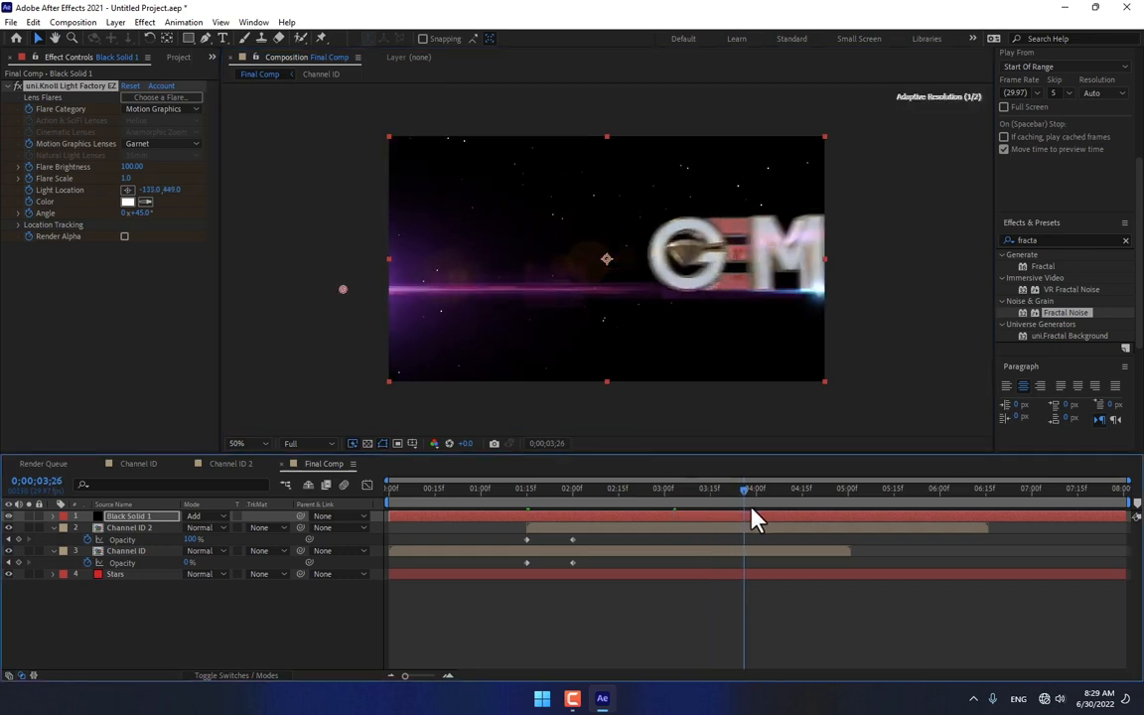
key("u")
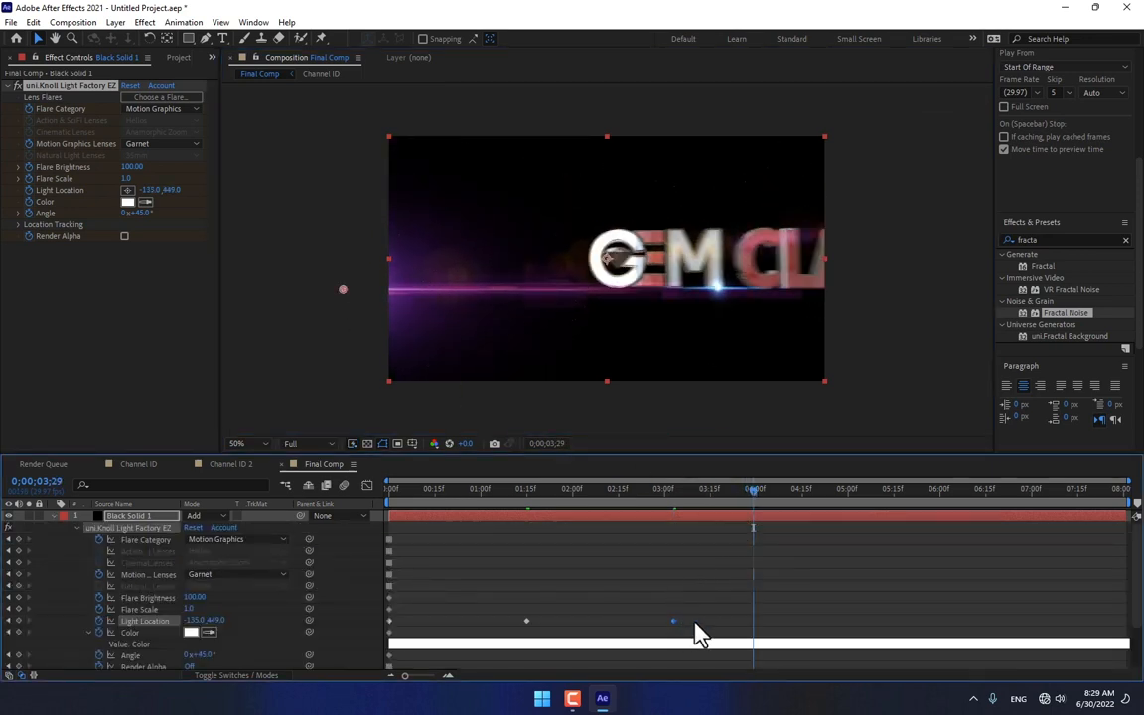
left_click_drag(695, 624, 747, 627)
- Keyframe the flare's Light Location at about 1151, 451, shift that keyframe to about 0;00;06;25, and scrub to check the sweep
left_click_drag(770, 491, 824, 514)
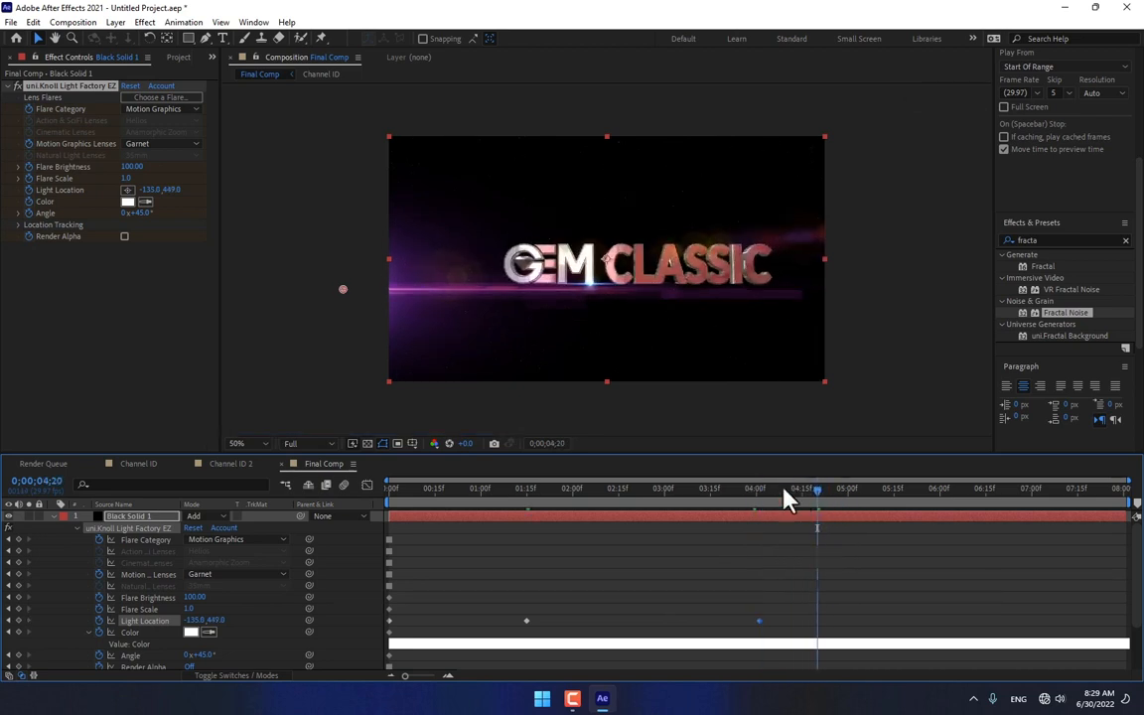
left_click_drag(348, 289, 781, 290)
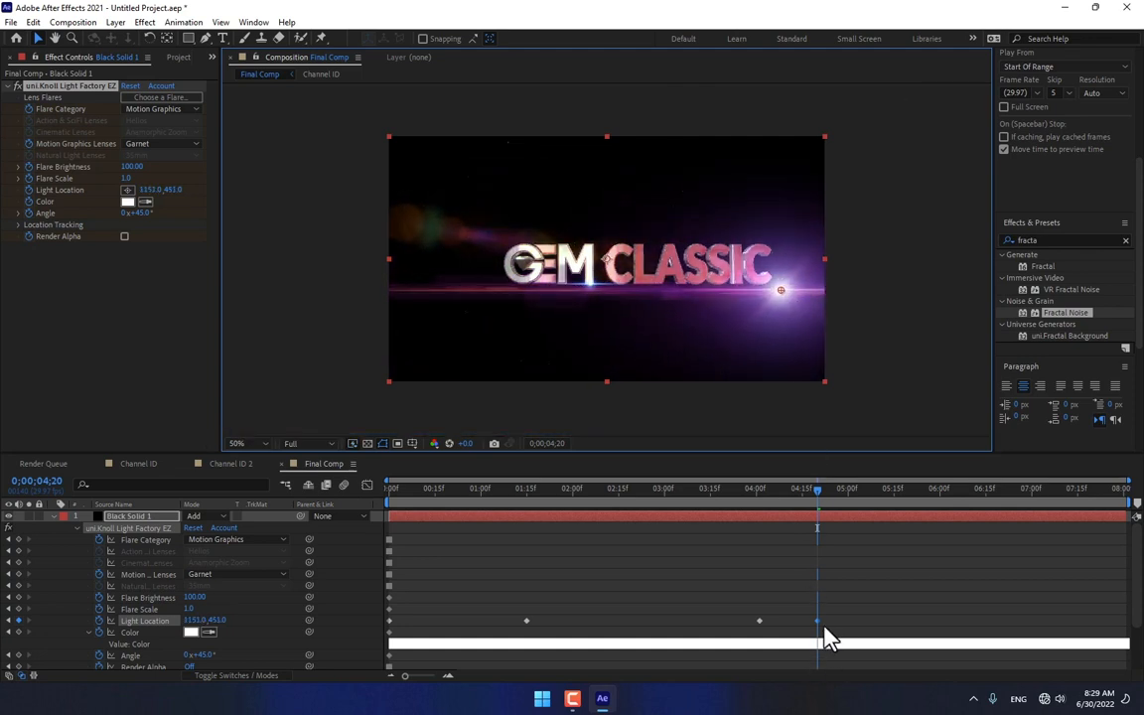
left_click_drag(818, 623, 1015, 623)
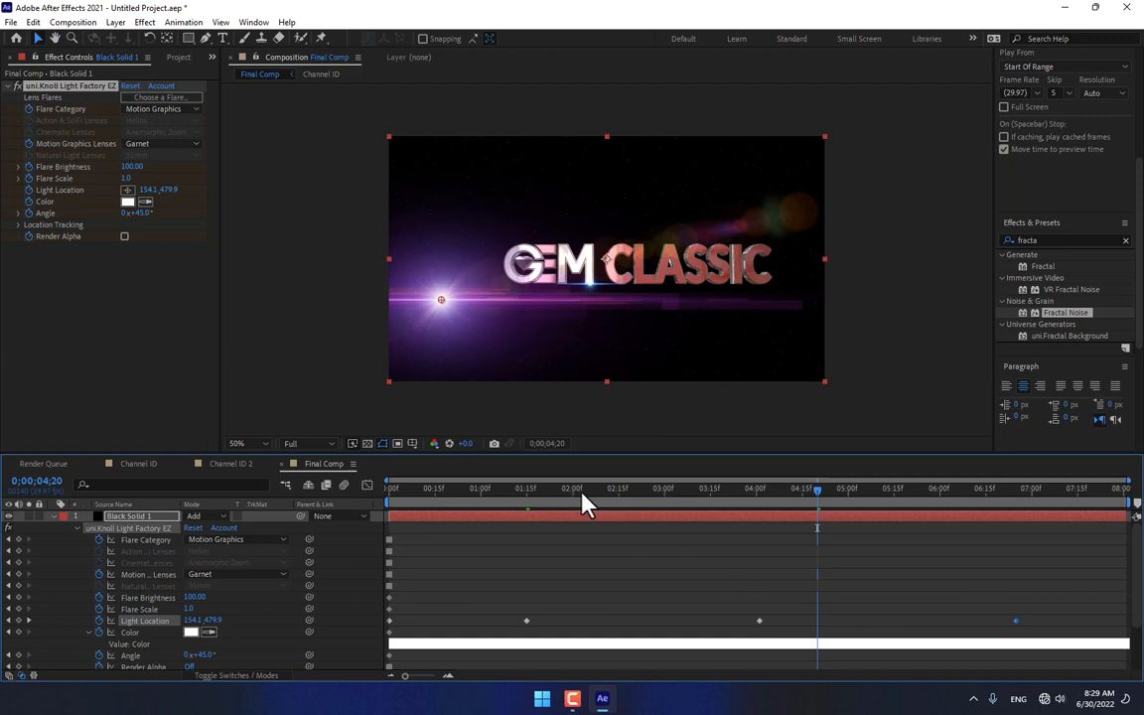
left_click_drag(535, 490, 981, 502)
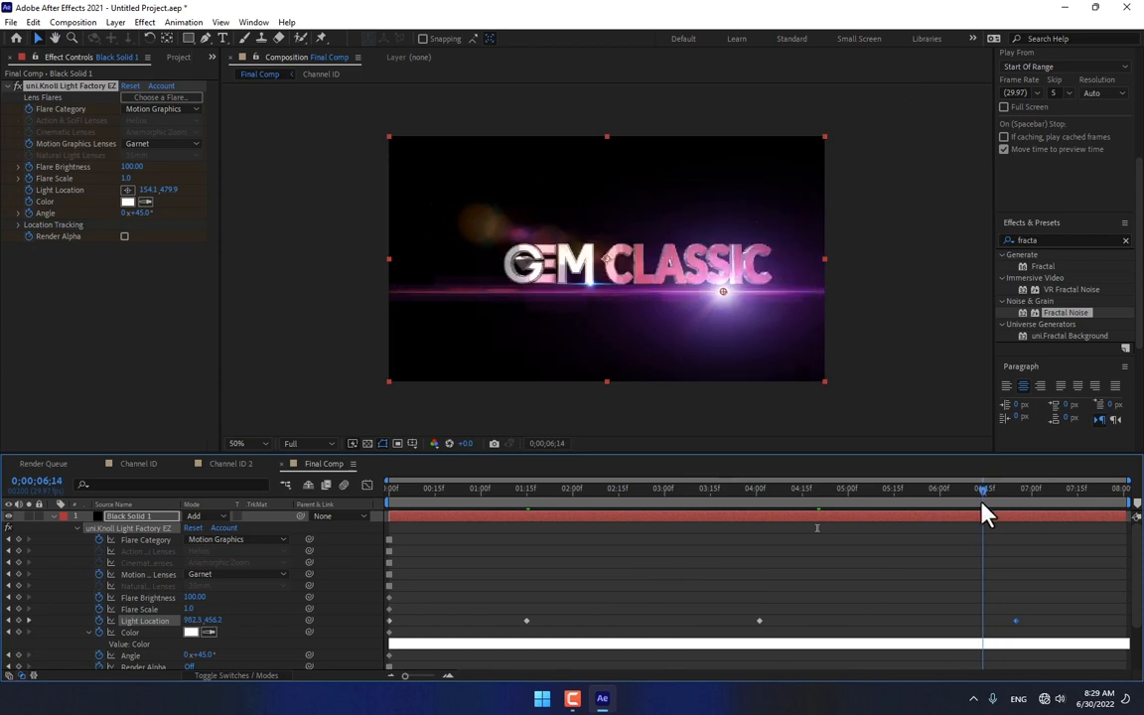
- In the Channel ID 2 comp, adjust the Null 1 Position keyframe at 0;00;03;00 to about 767.4 in X to recentre the logo
left_click(224, 464)
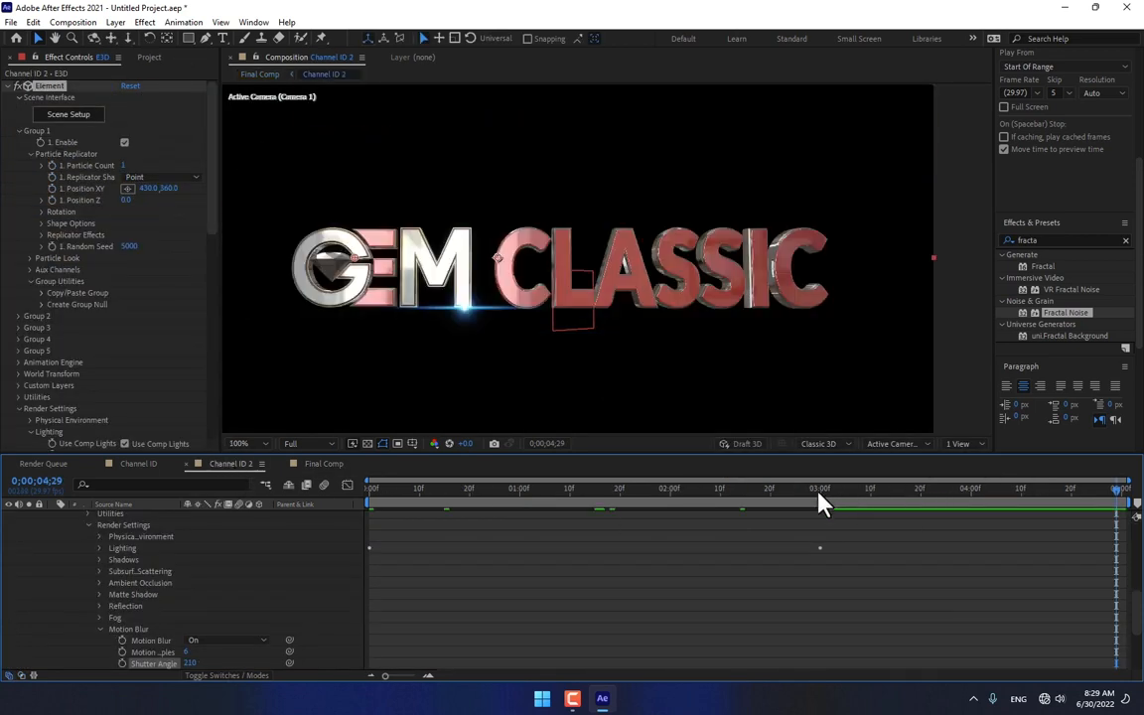
left_click(819, 491)
key("comma")
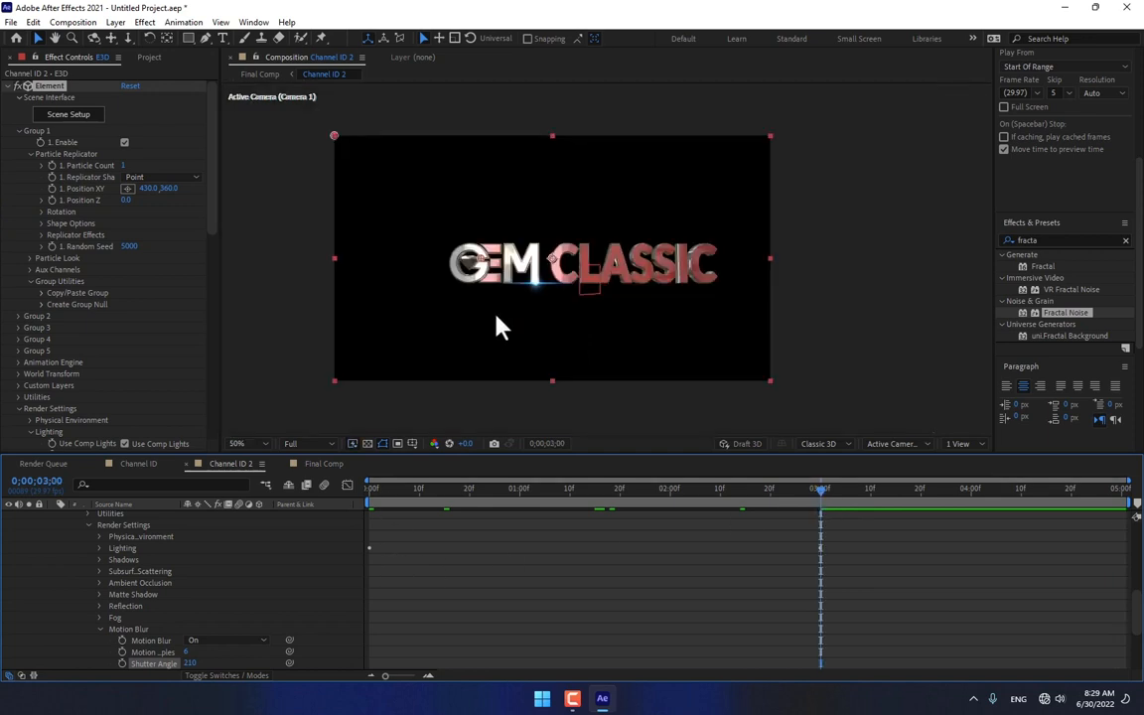
scroll(149, 566, "up", 5)
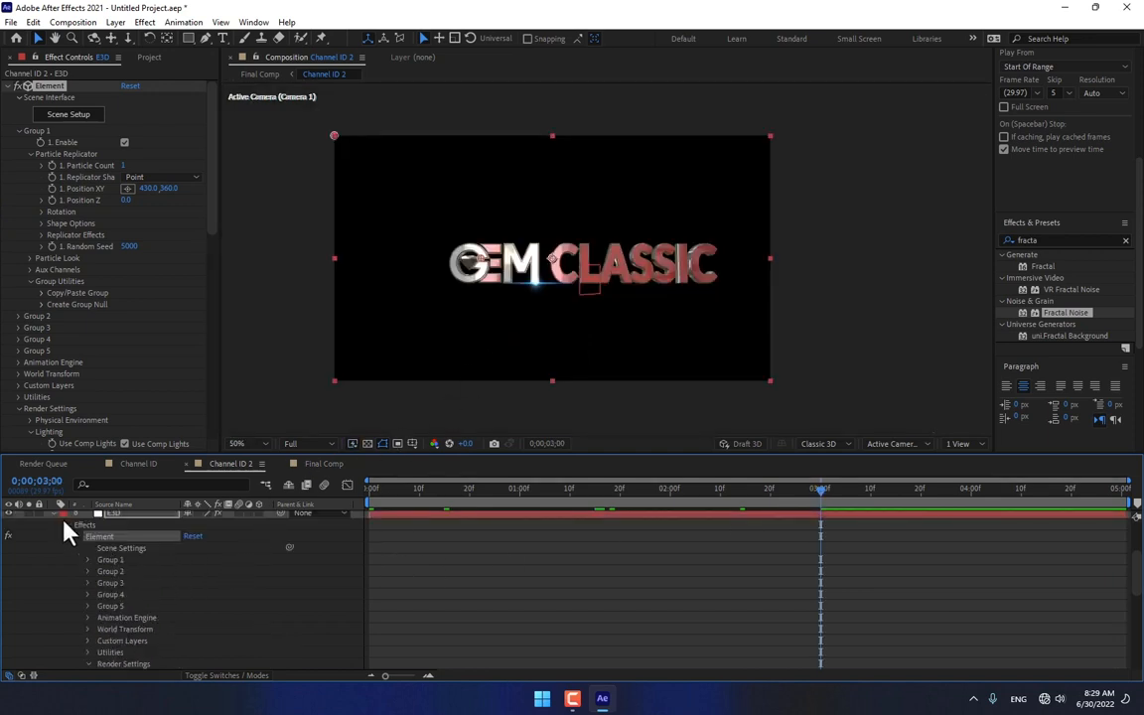
left_click(56, 524)
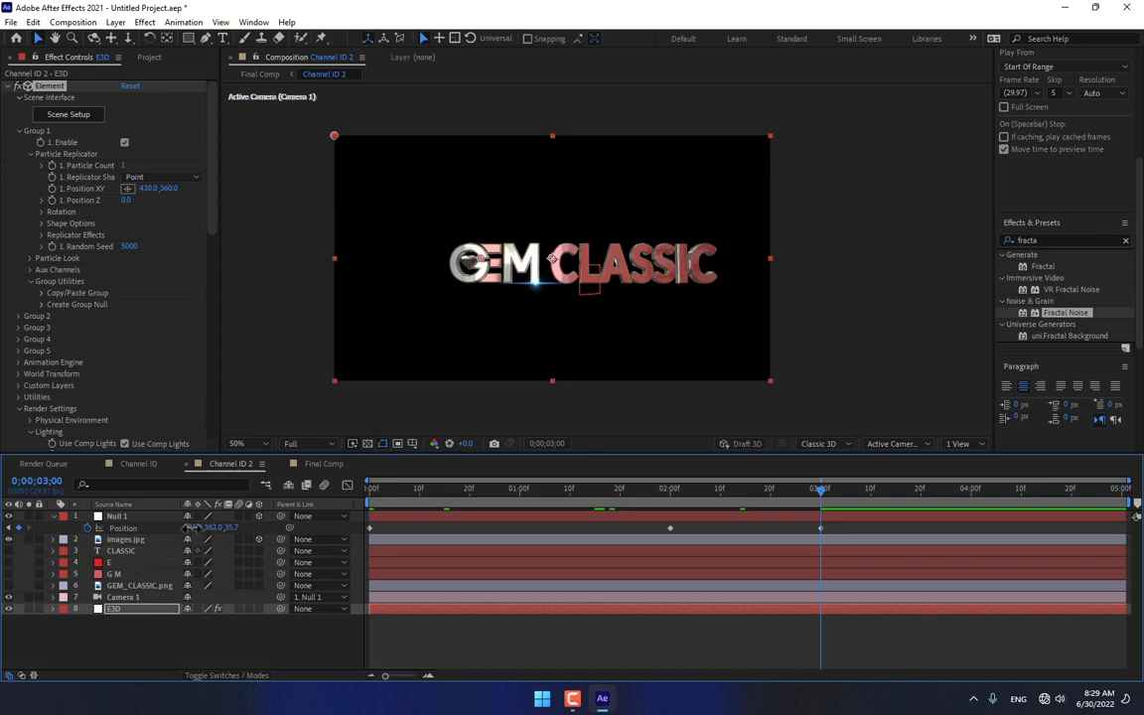
left_click(139, 528)
left_click_drag(184, 527, 147, 527)
key("r")
key("p")
left_click(215, 528)
left_click(246, 530)
left_click(433, 646)
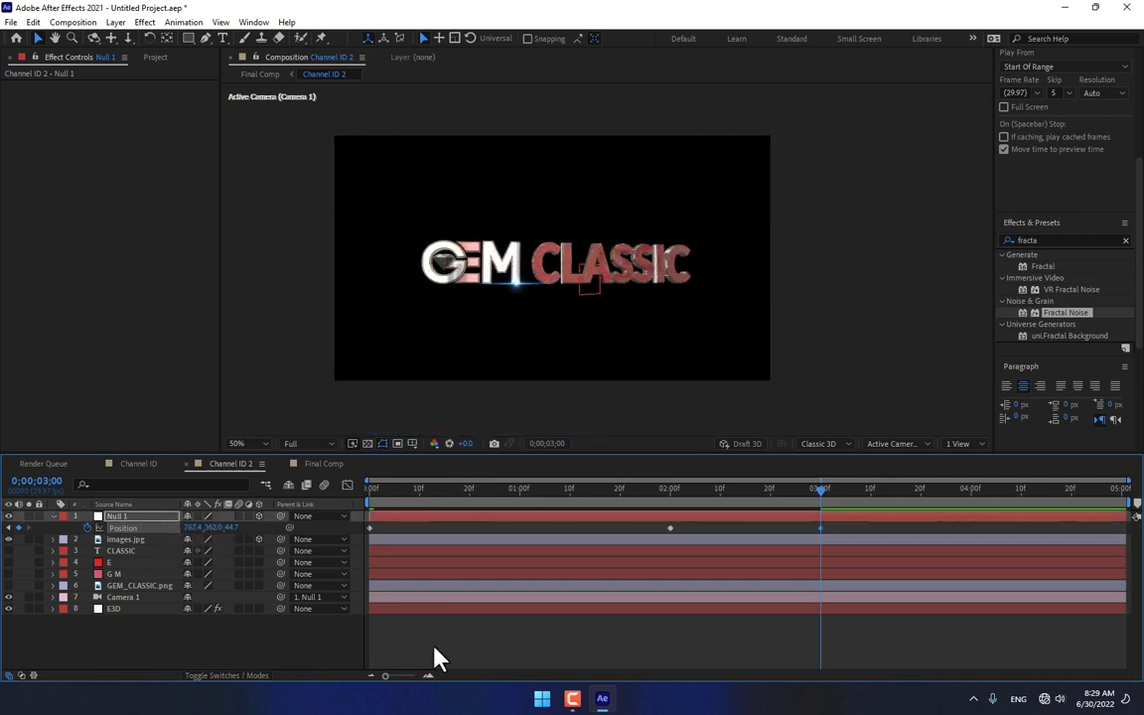
- Return to Final Comp and scrub from the start to review the flare movement and the logo's framing
left_click(318, 464)
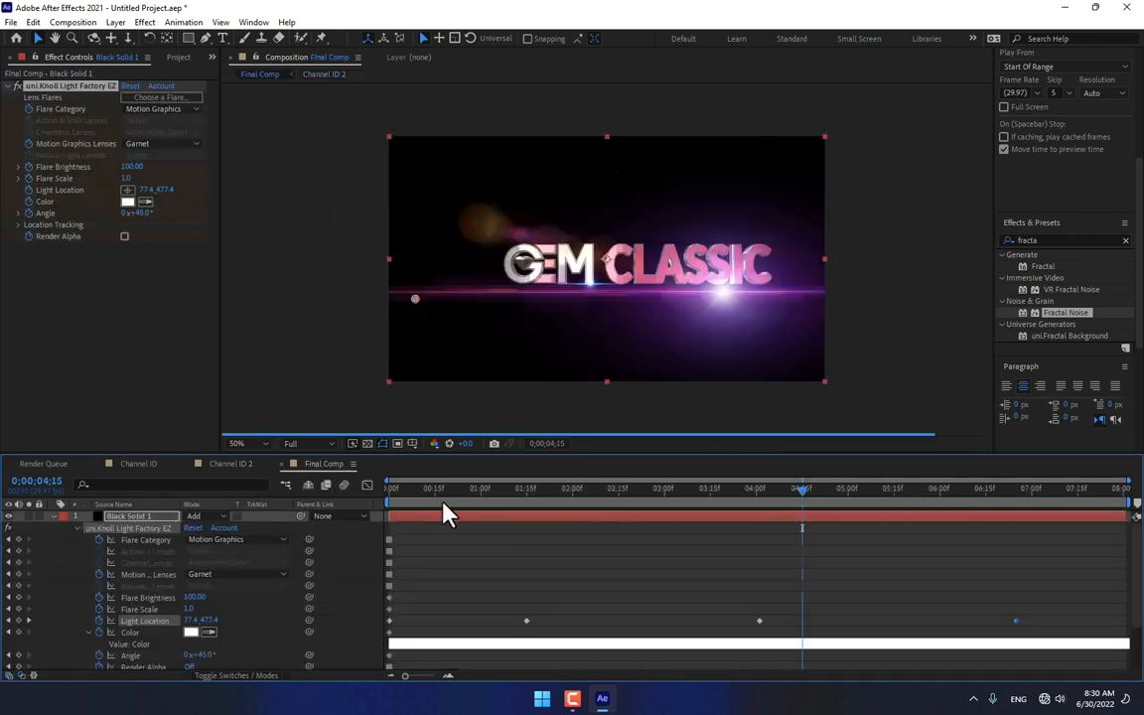
left_click_drag(466, 491, 356, 512)
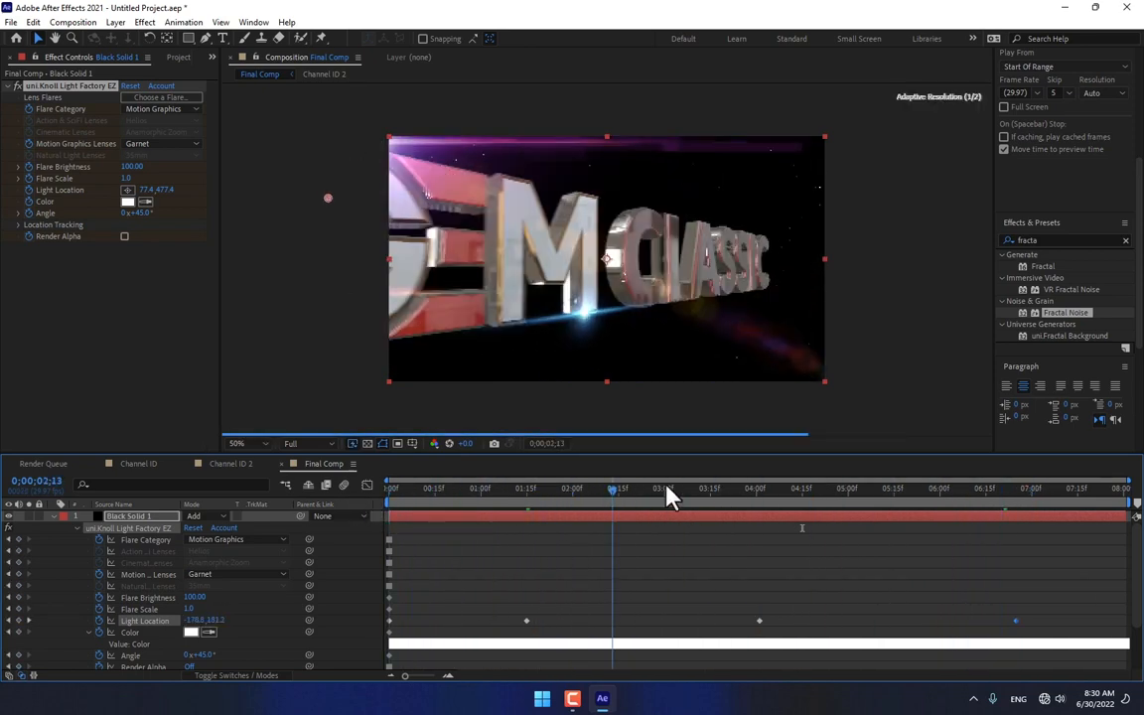